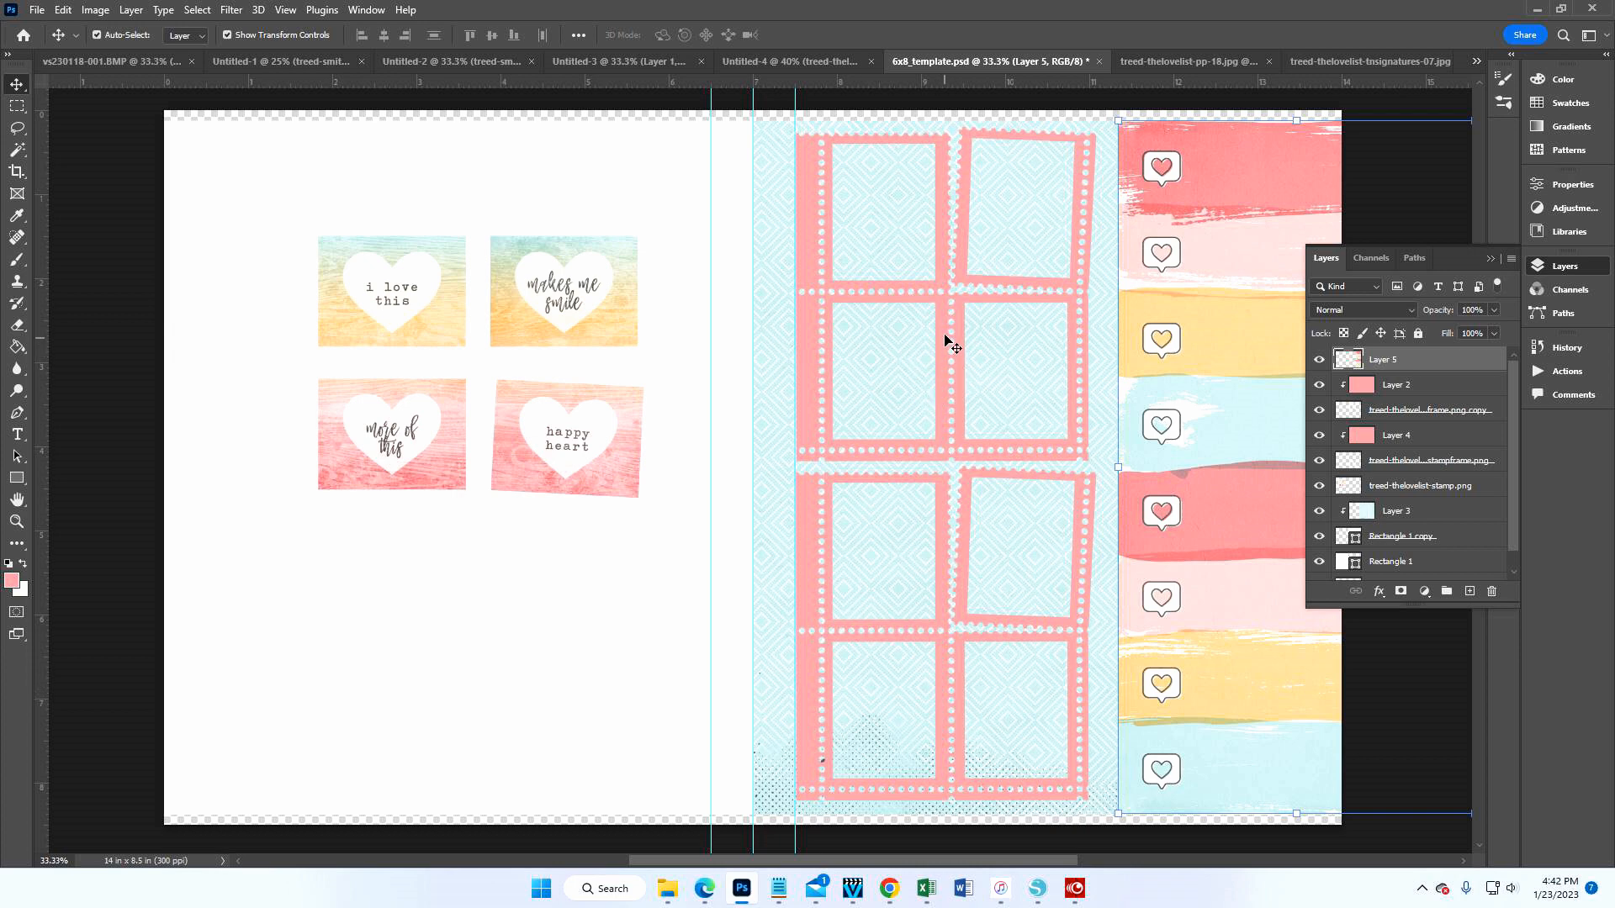
pyautogui.click(1415, 412)
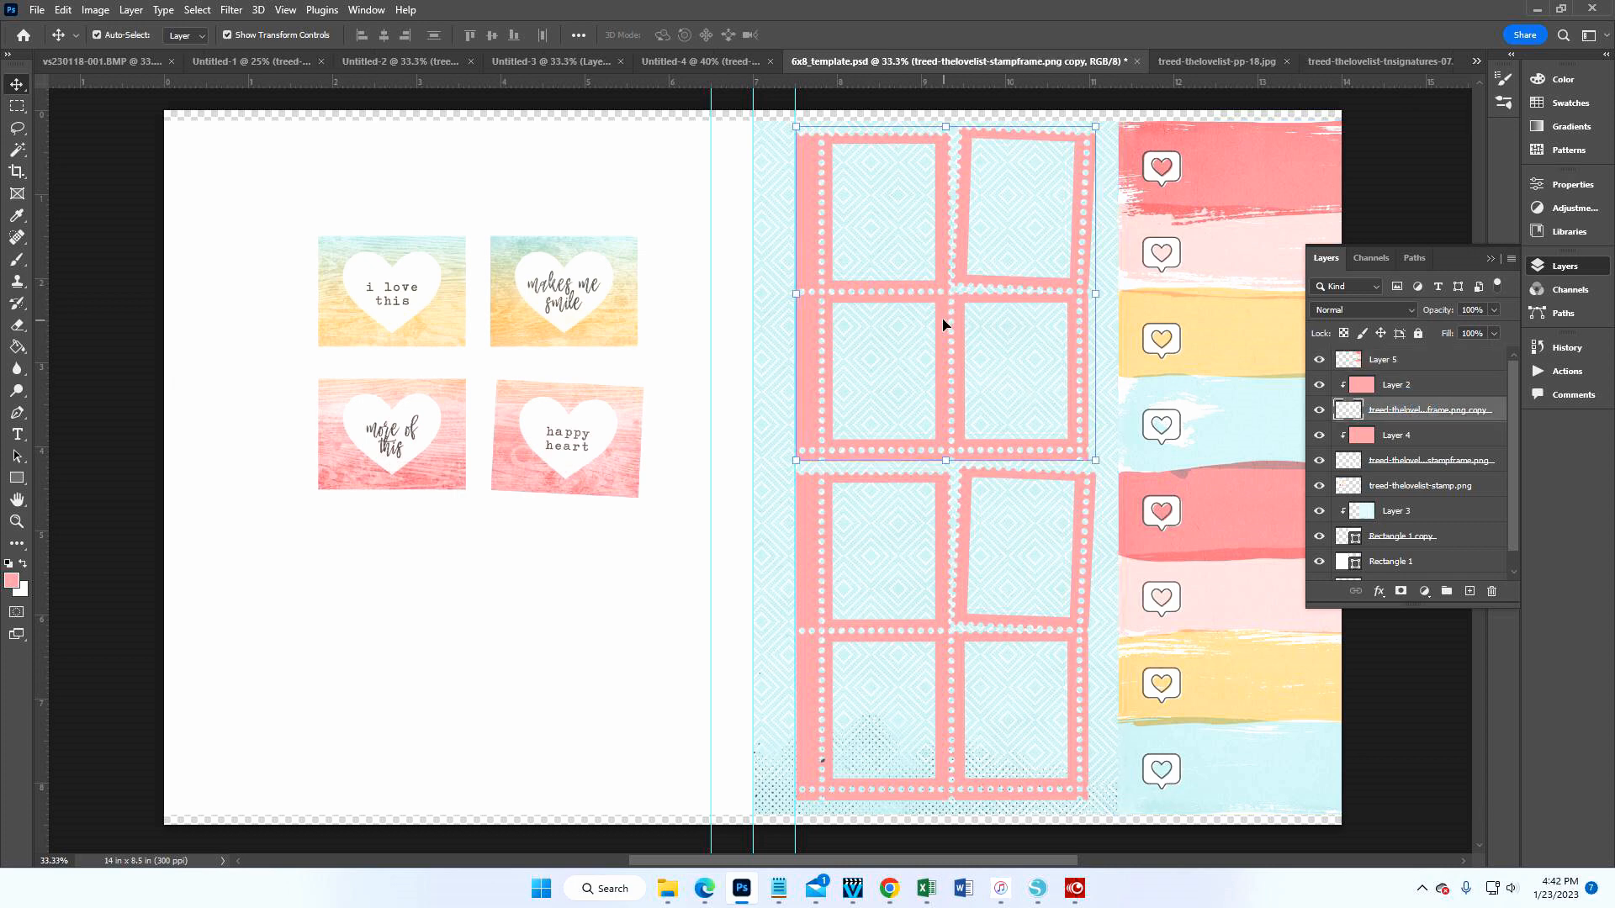
pyautogui.moveTo(941, 310)
pyautogui.mouseDown()
pyautogui.moveTo(906, 342)
pyautogui.moveTo(911, 317)
pyautogui.moveTo(935, 429)
pyautogui.moveTo(947, 310)
pyautogui.mouseUp()
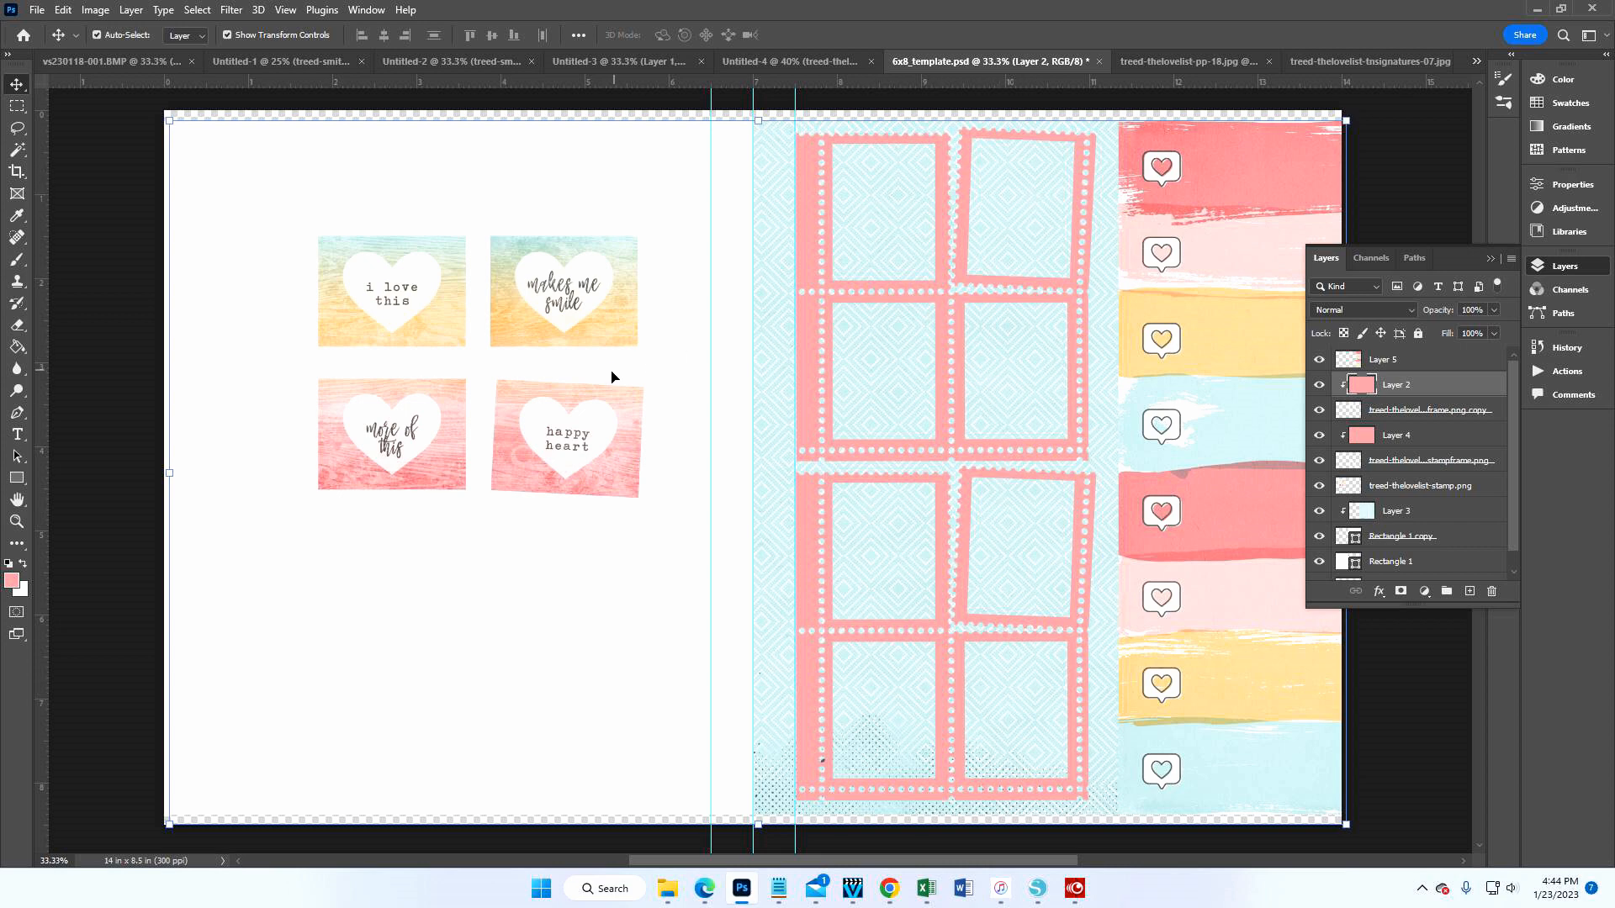
# - Move the set of four heart stamps up and slightly to the right on the white page
pyautogui.click(598, 331)
pyautogui.moveTo(616, 317)
pyautogui.mouseDown()
pyautogui.moveTo(667, 383)
pyautogui.moveTo(671, 344)
pyautogui.moveTo(1018, 269)
pyautogui.moveTo(643, 310)
pyautogui.mouseUp()
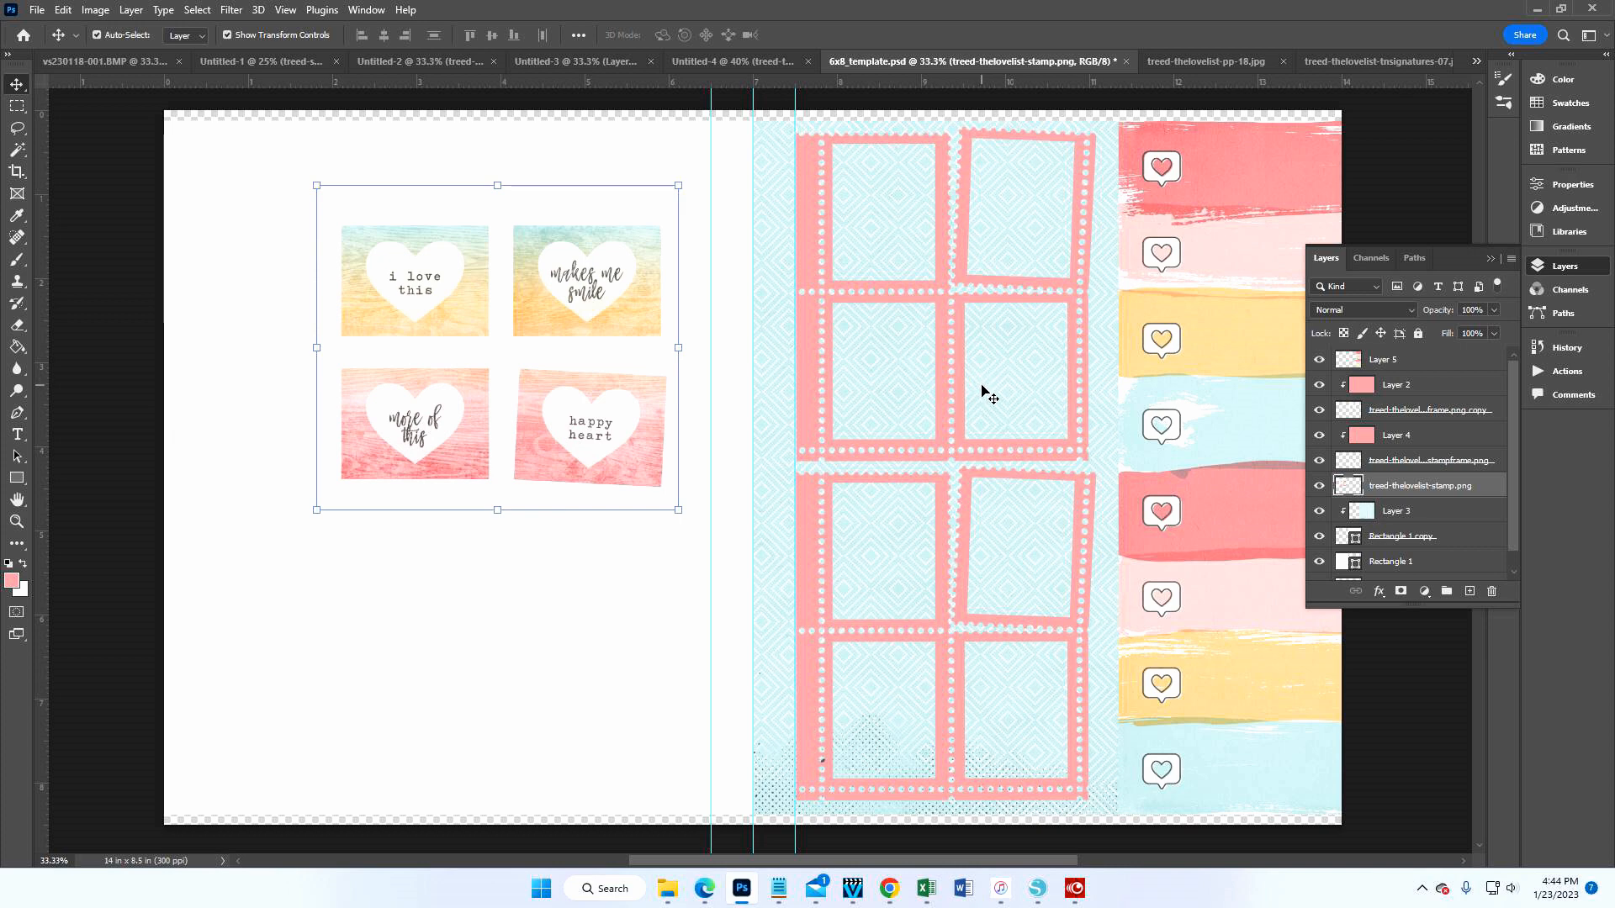
pyautogui.moveTo(634, 317); pyautogui.dragTo(585, 292)
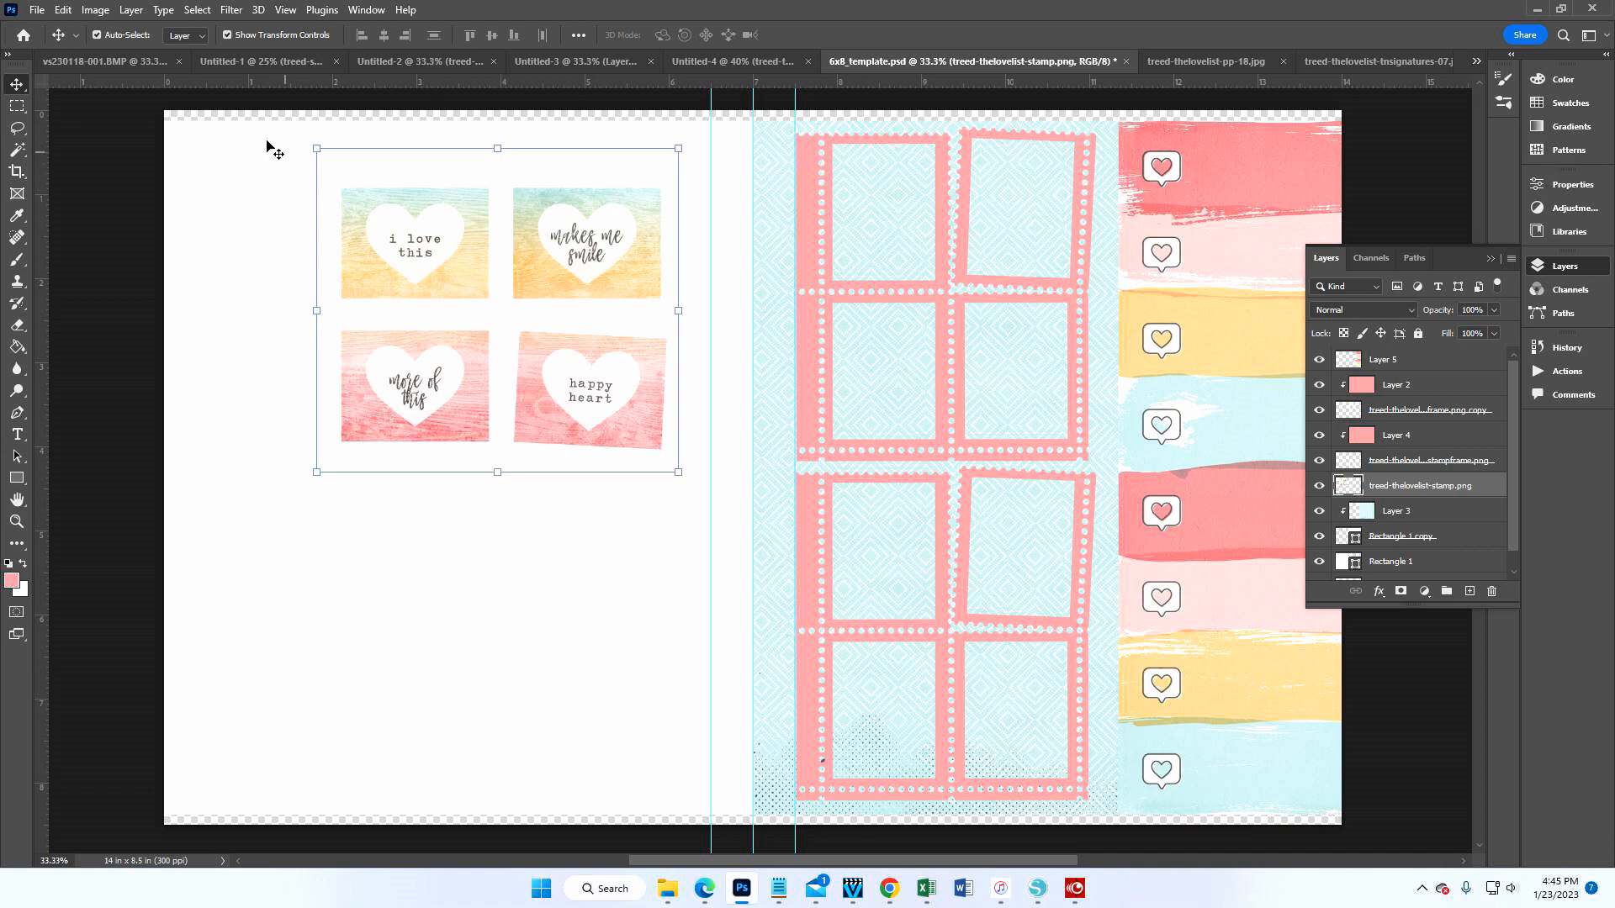
# - Open the wood-grain paper treed-thelovelist-pp-07.jpg from The Love List Papers folder
pyautogui.click(37, 10)
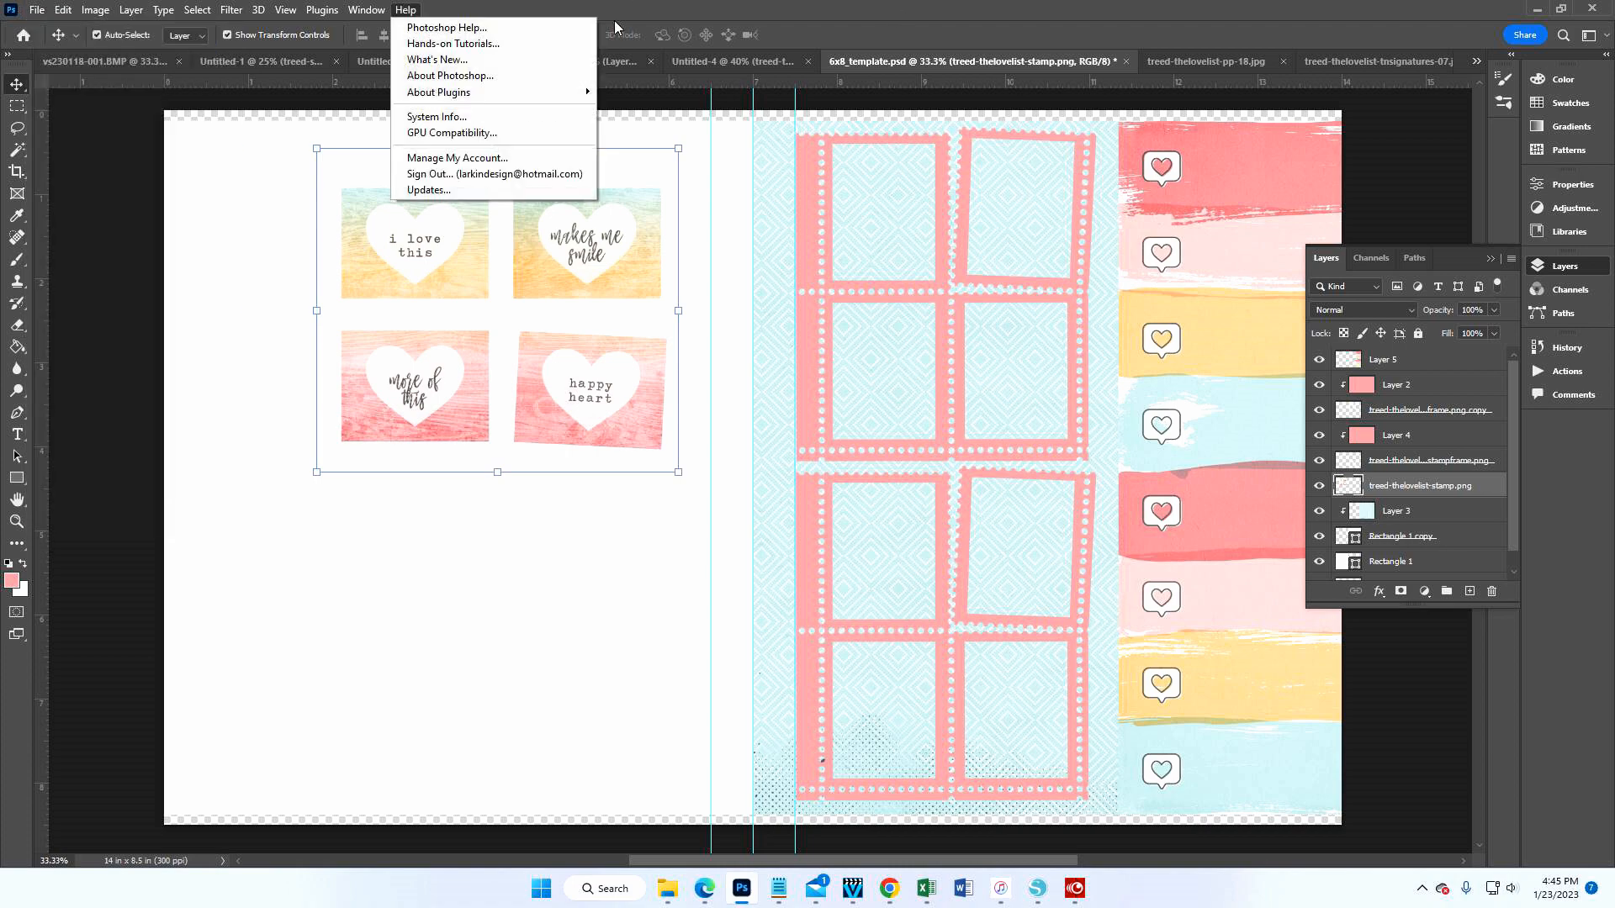
pyautogui.click(56, 44)
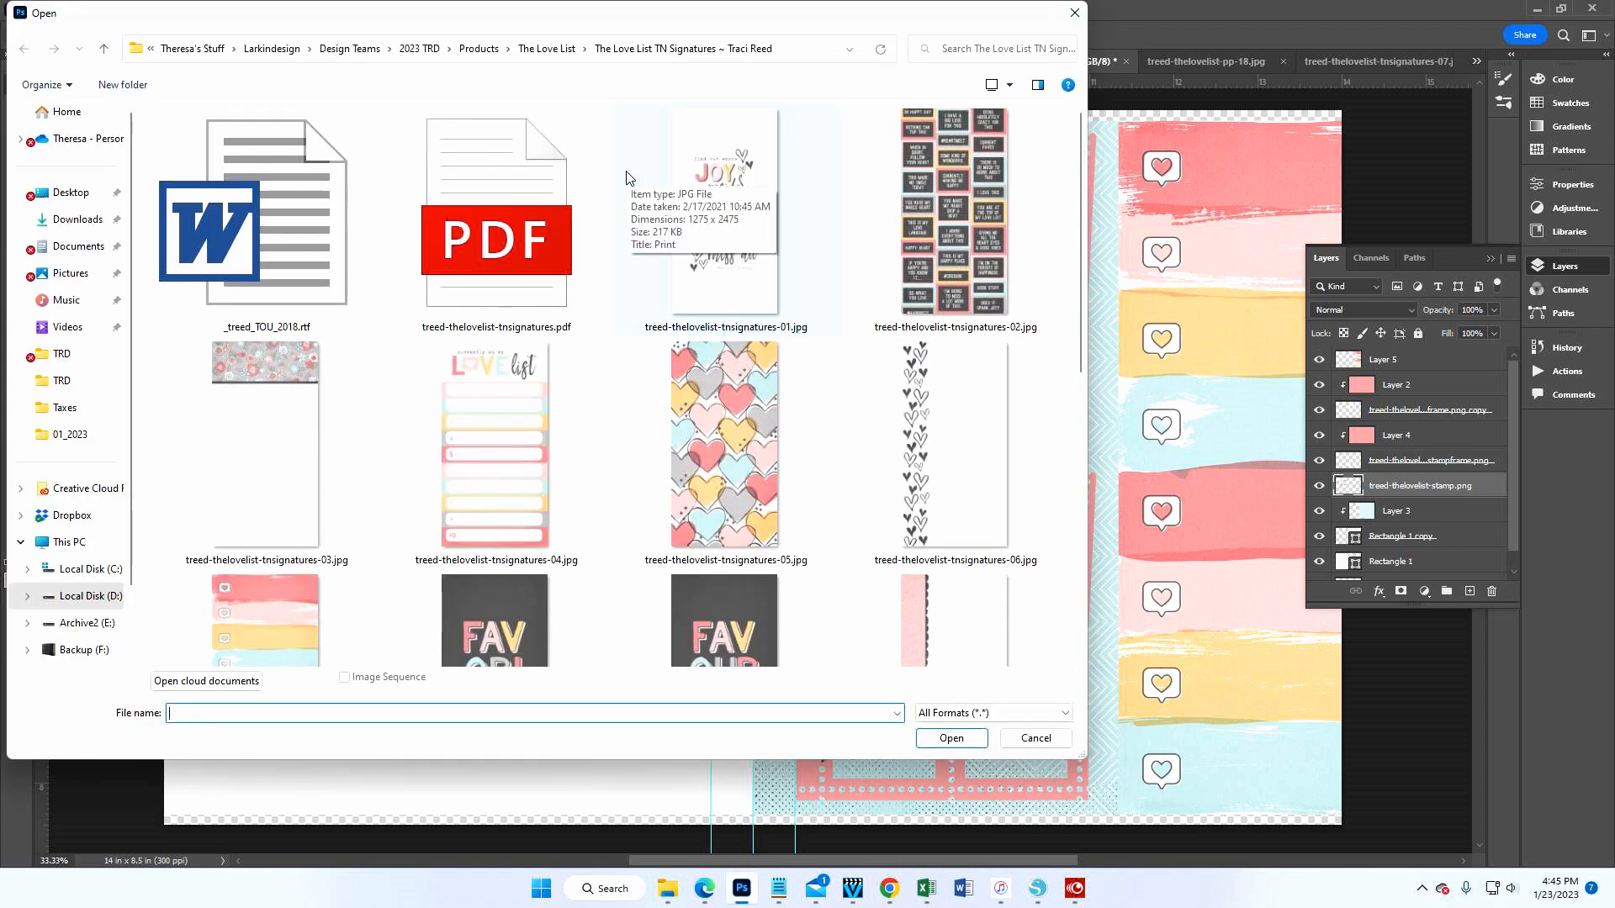
pyautogui.click(546, 48)
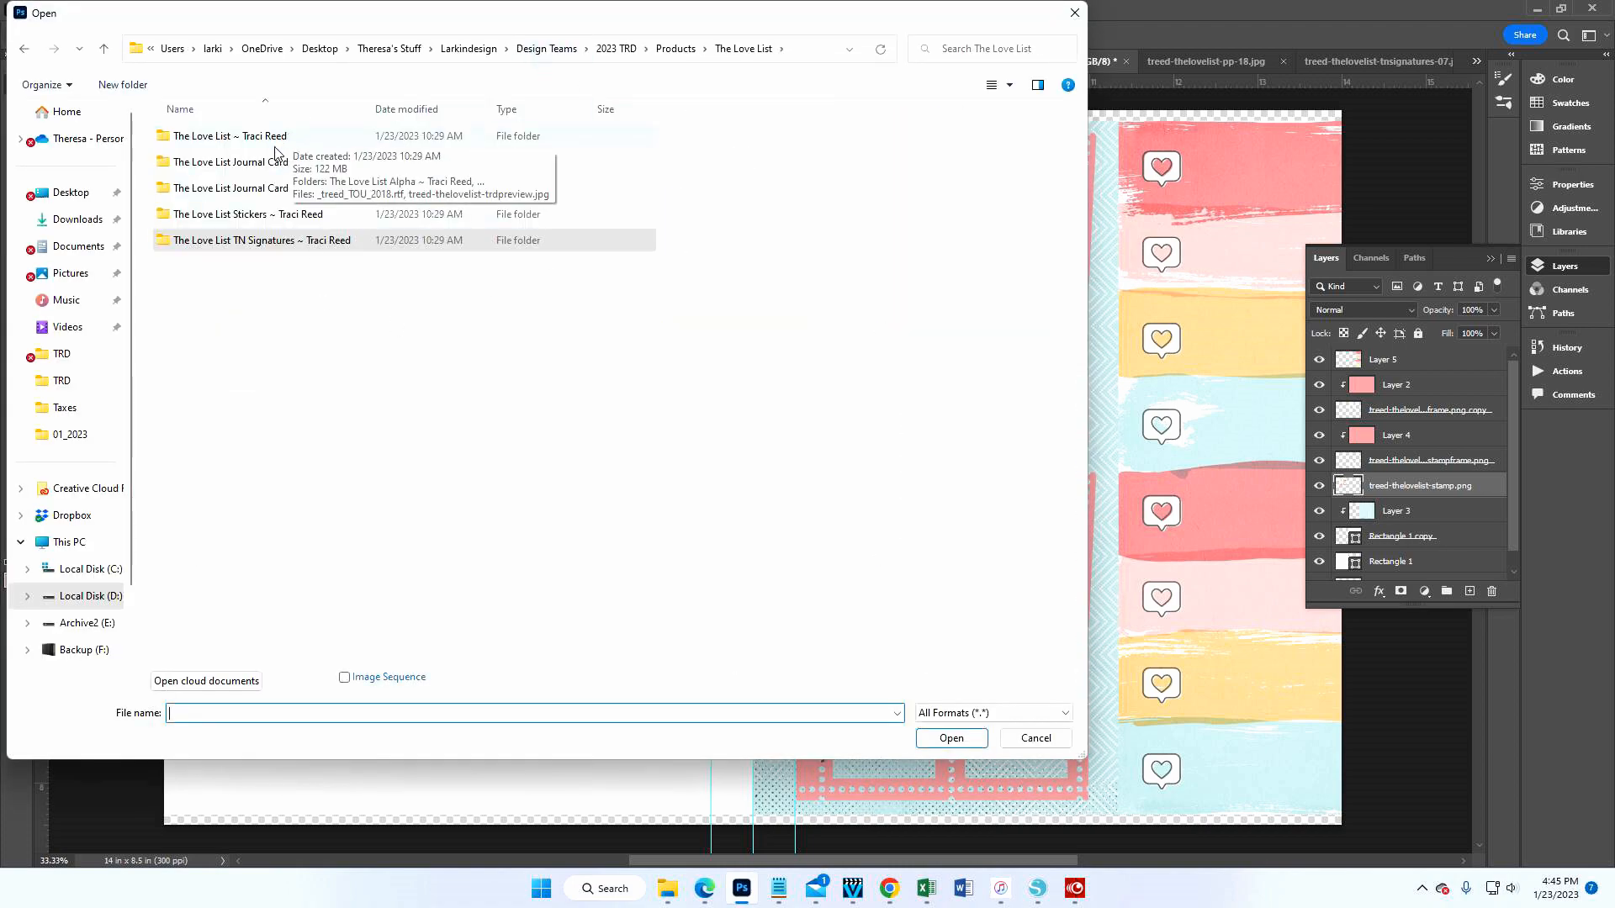
pyautogui.doubleClick(249, 165)
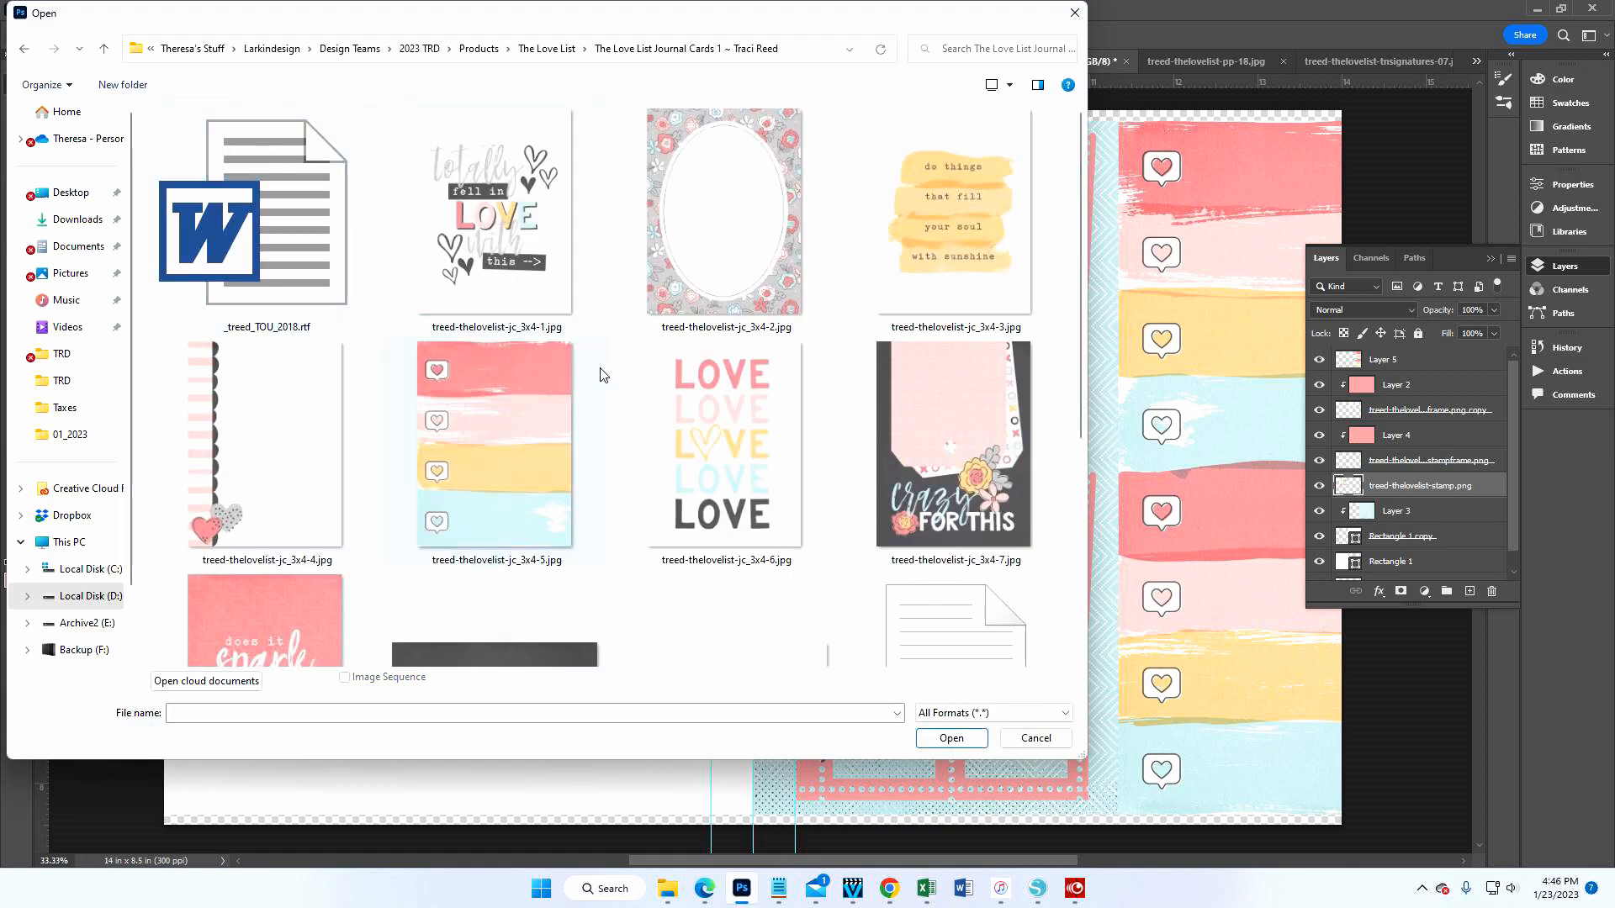
pyautogui.click(546, 48)
pyautogui.click(249, 188)
pyautogui.doubleClick(249, 188)
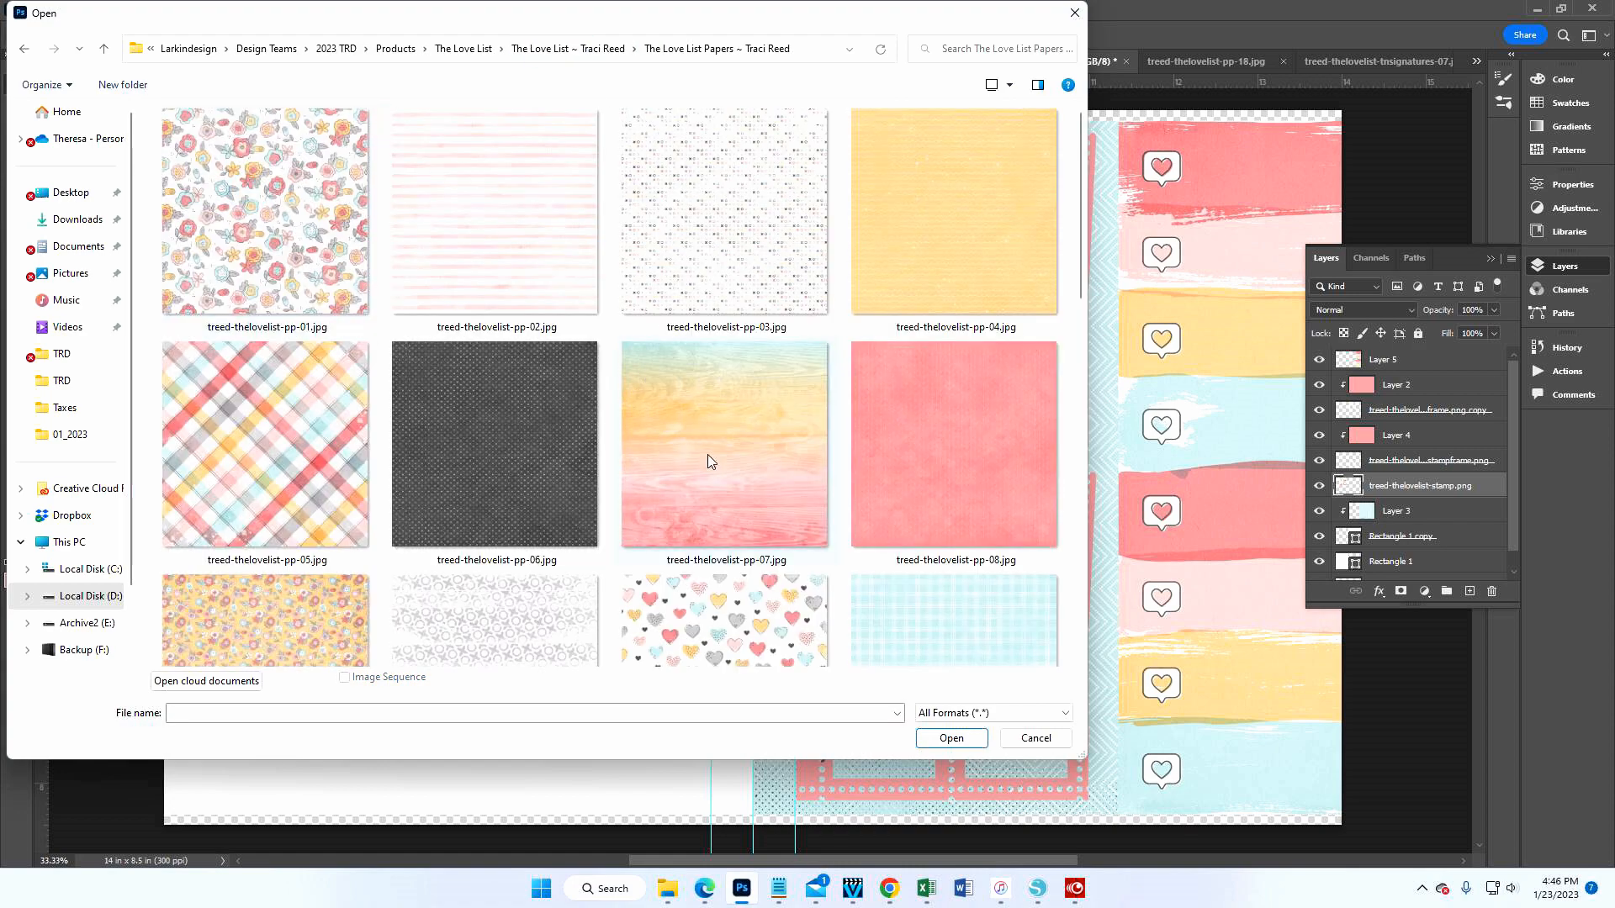
pyautogui.doubleClick(710, 462)
# - Copy the entire wood-grain paper and paste it into 6x8_template.psd just above the treed-thelovelist-stamp.png layer
pyautogui.hotkey('ctrl', 'a')
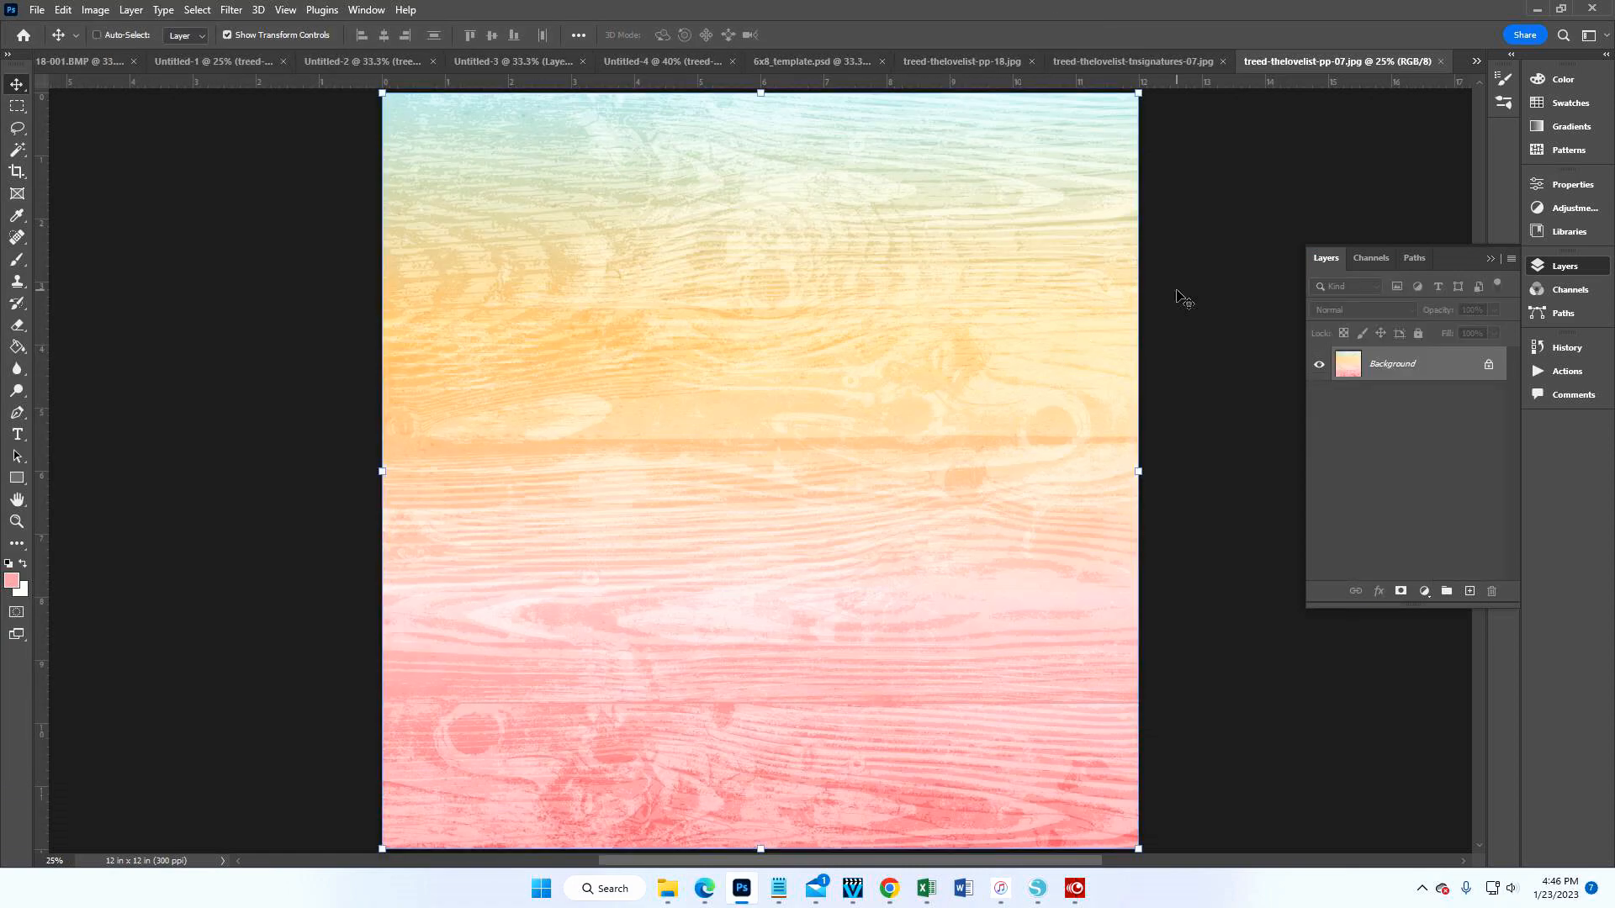
pyautogui.click(812, 61)
pyautogui.click(1417, 461)
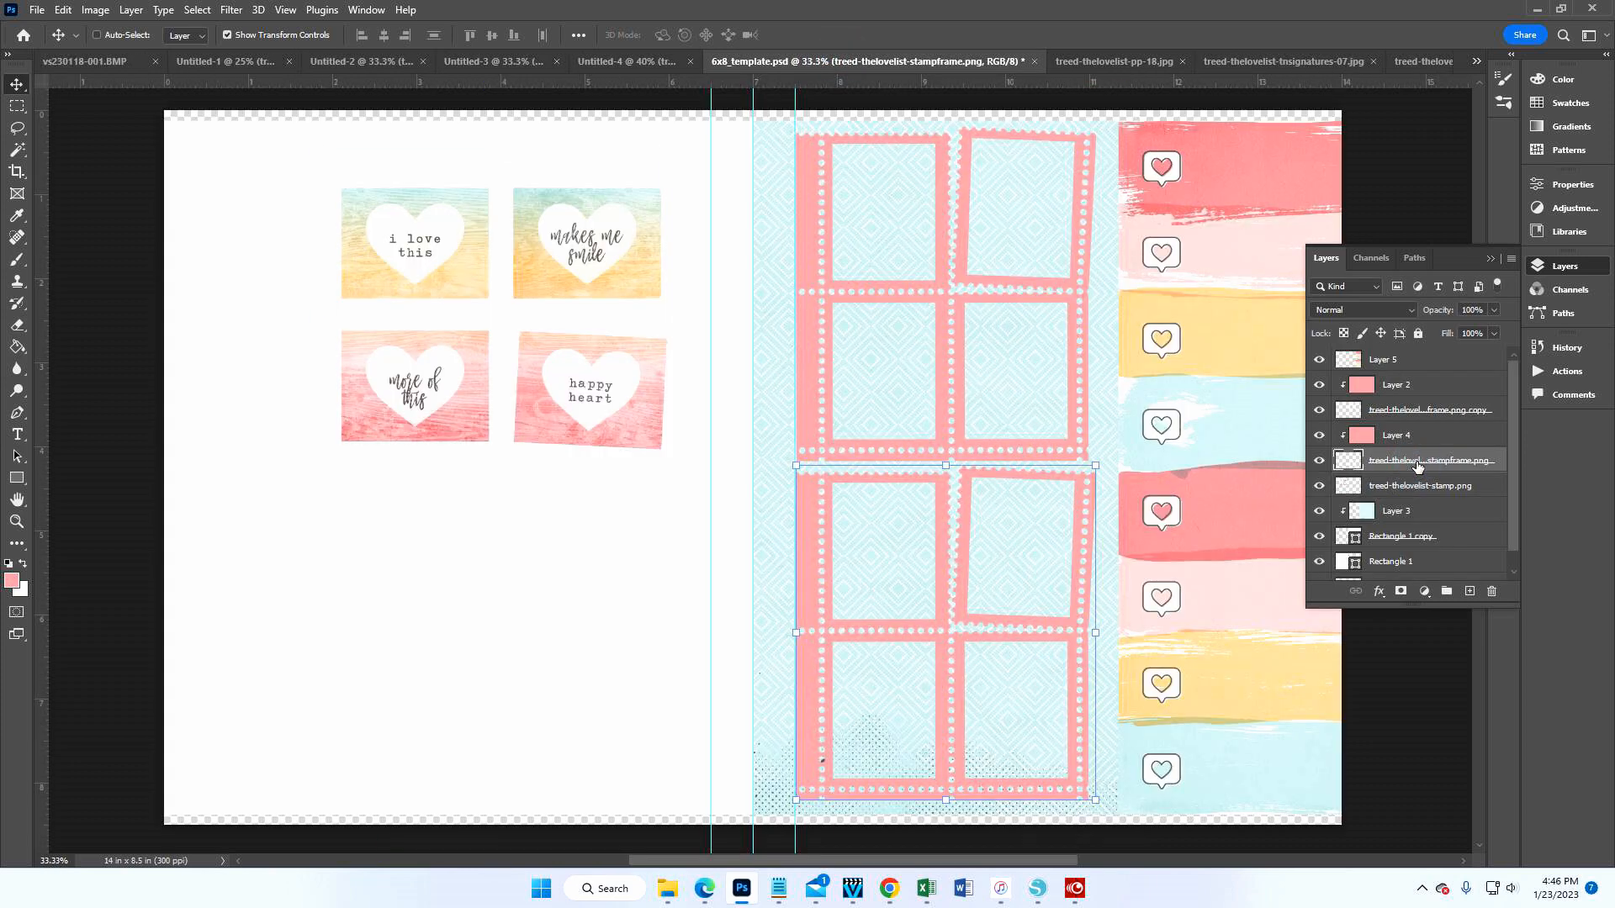
pyautogui.click(1416, 486)
pyautogui.hotkey('ctrl', 'v')
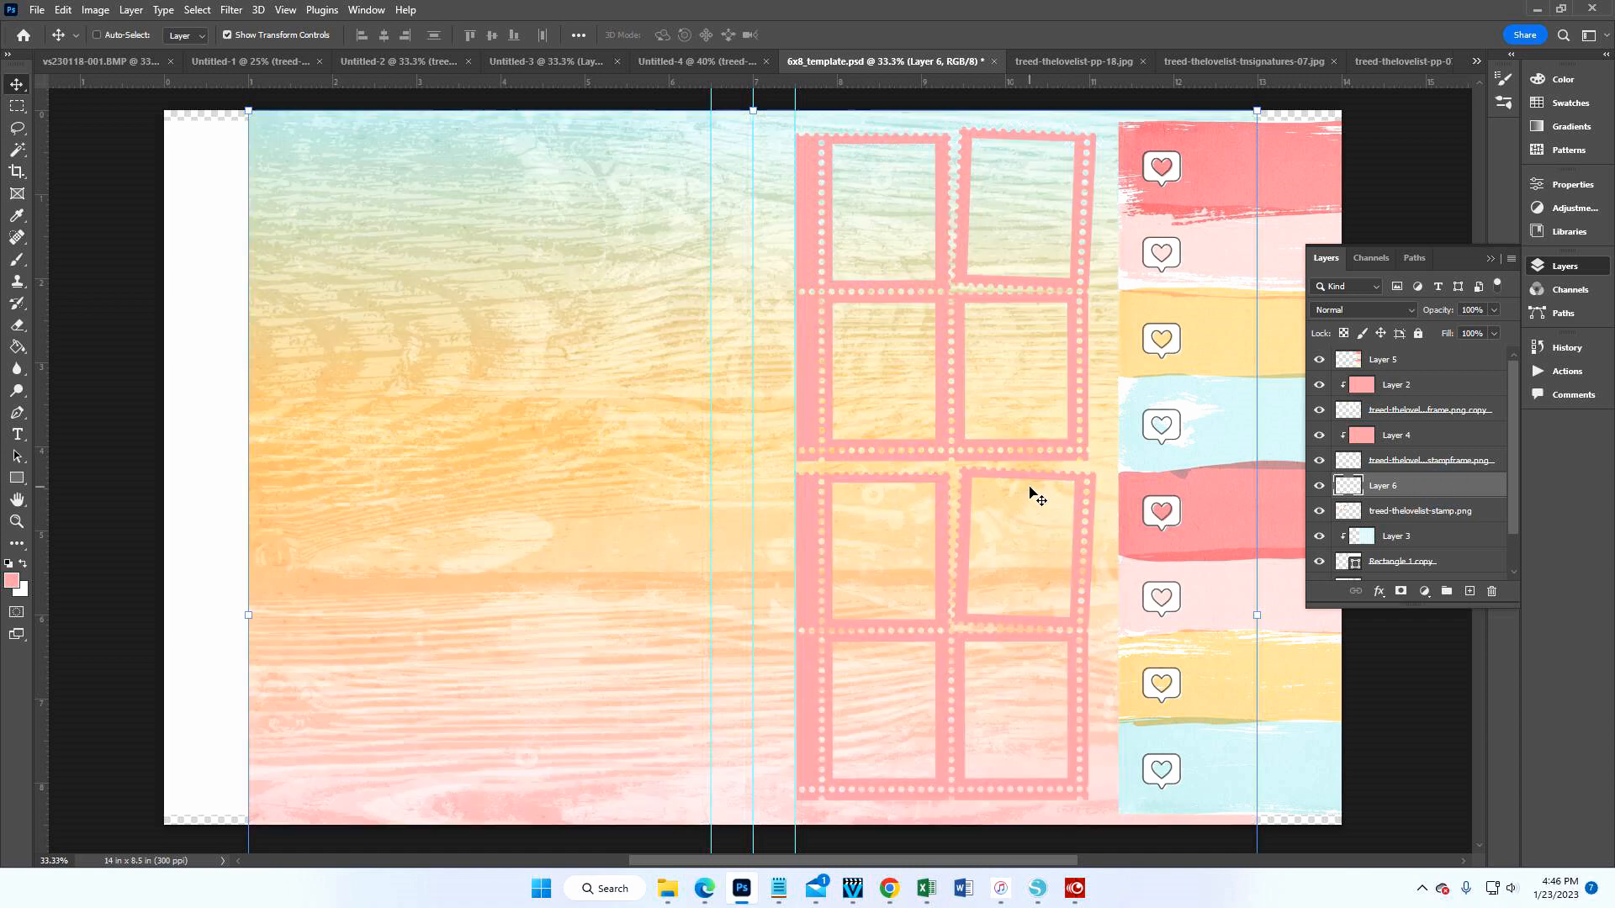
# - Scale the pasted paper down proportionally so it just covers the area behind the lower stamp frame
pyautogui.scroll(-5, 1085, 479)
pyautogui.click(1256, 794)
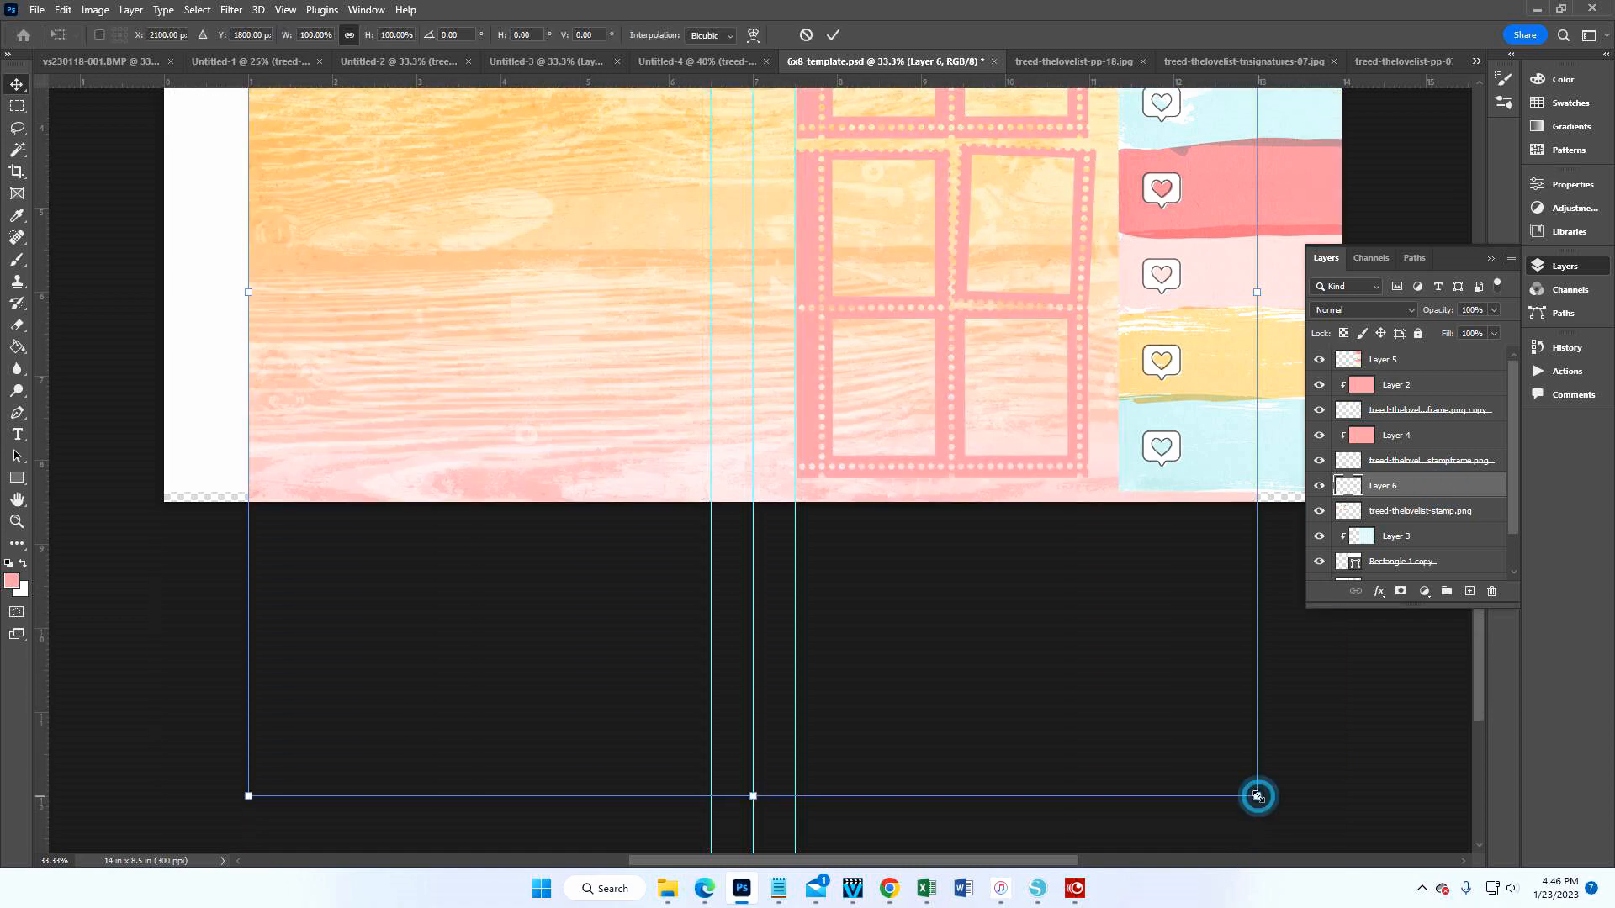
pyautogui.moveTo(248, 796); pyautogui.dragTo(475, 401)
pyautogui.scroll(5, 477, 282)
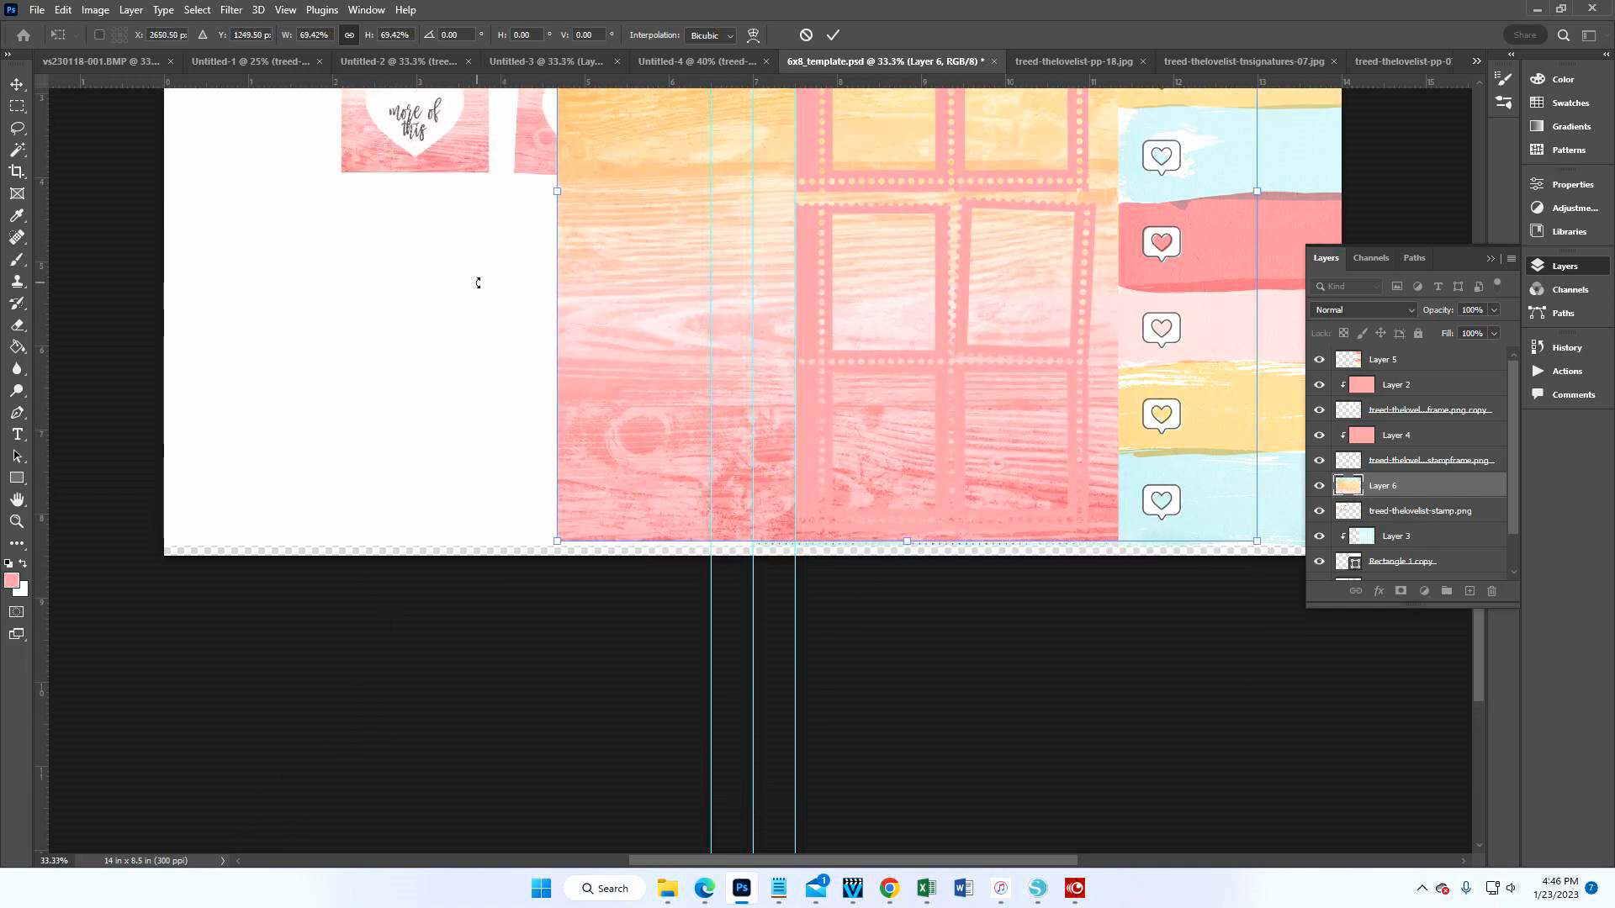
pyautogui.moveTo(555, 122); pyautogui.dragTo(761, 328)
pyautogui.moveTo(1253, 331); pyautogui.dragTo(1109, 477)
pyautogui.click(832, 37)
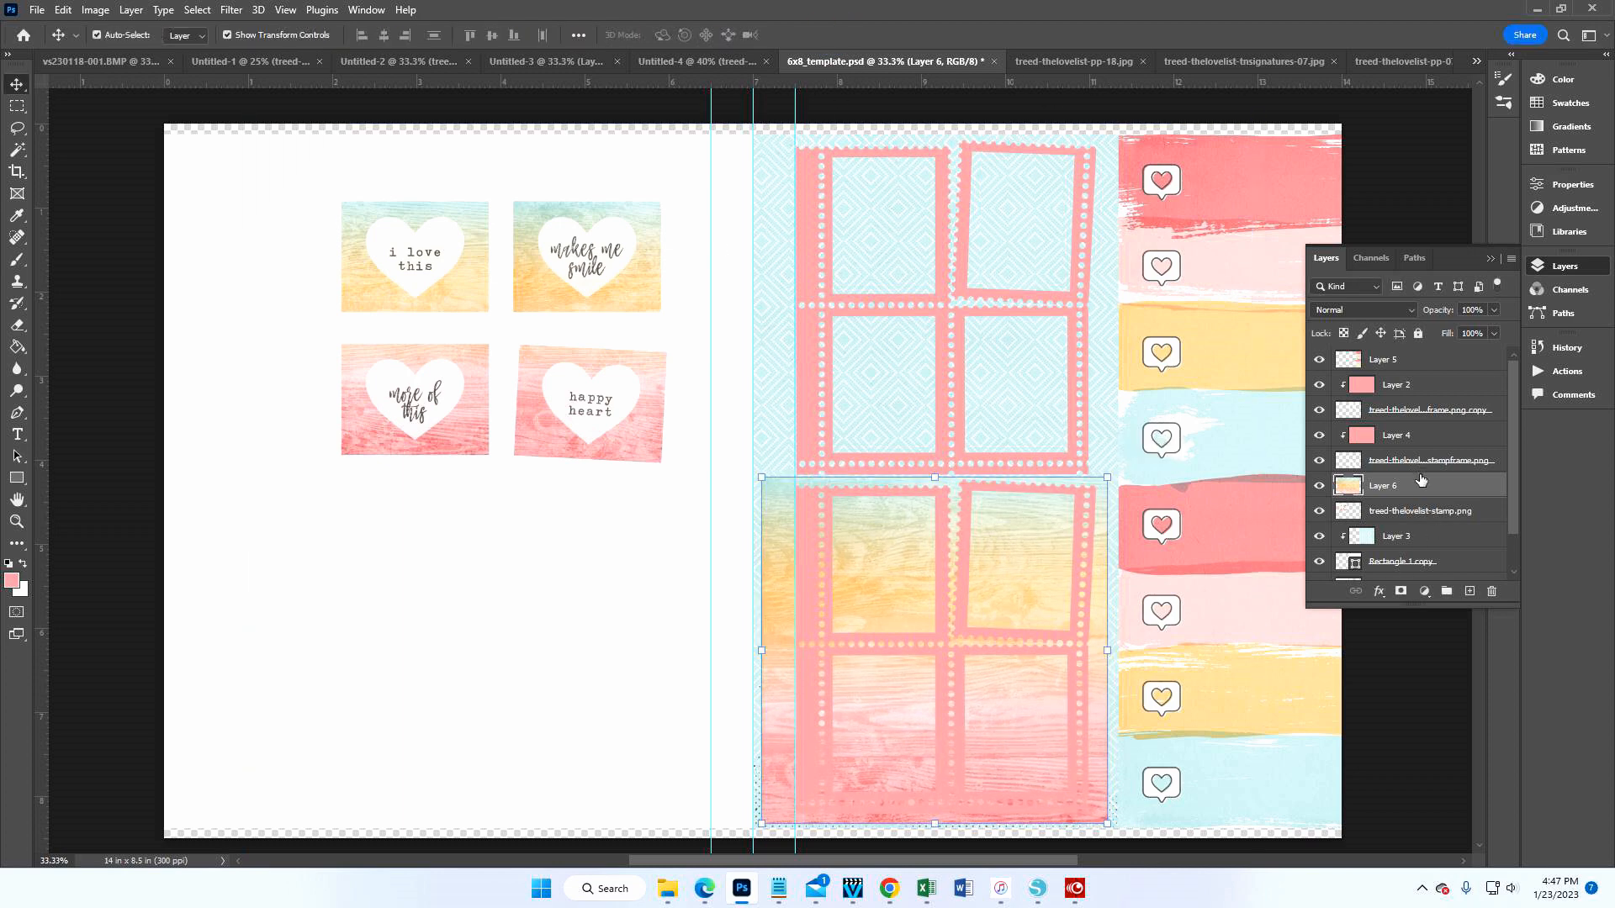
# - Try placing the wood paper layer above the lower stamp frame layer, and return it beneath the frame
pyautogui.moveTo(1416, 480); pyautogui.dragTo(1421, 458)
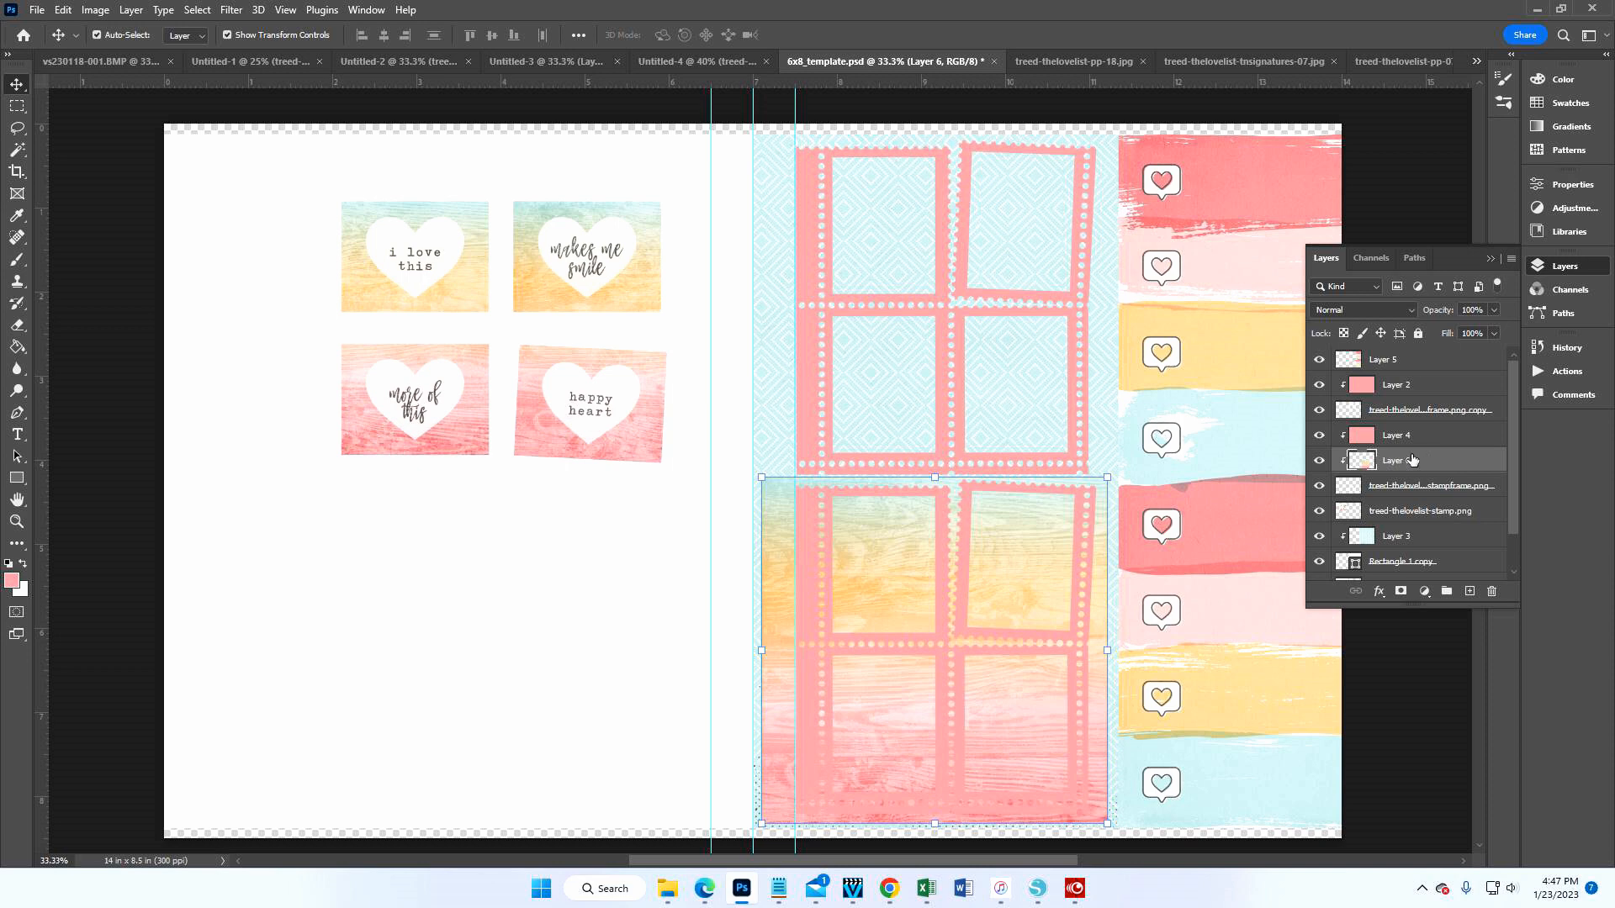
pyautogui.click(64, 10)
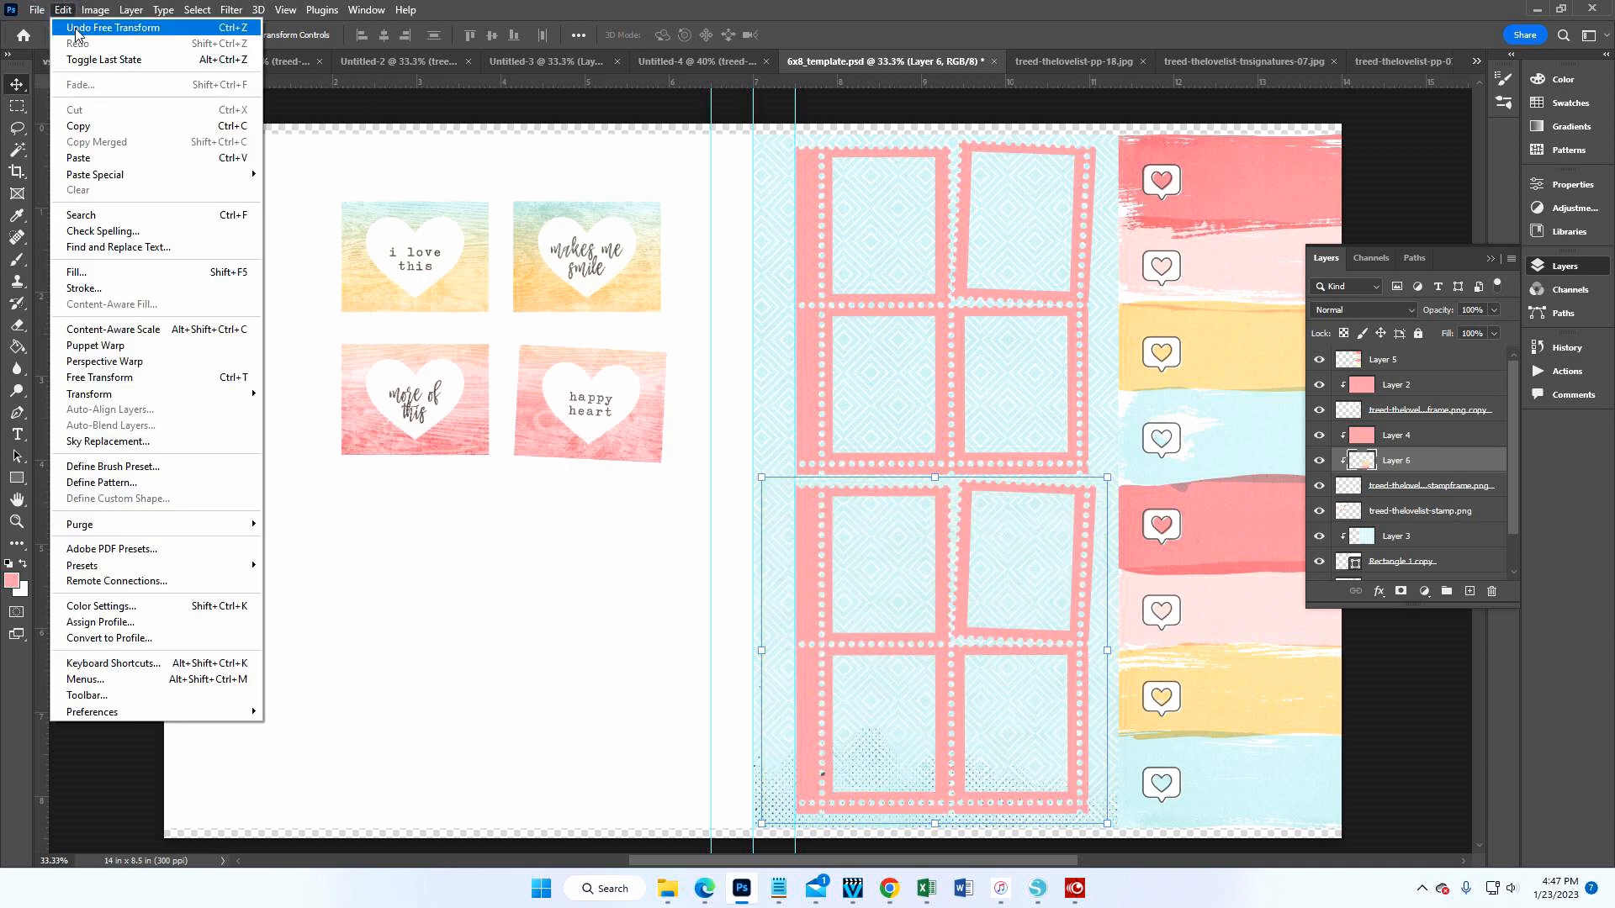
pyautogui.click(67, 14)
pyautogui.moveTo(1421, 463); pyautogui.dragTo(1419, 491)
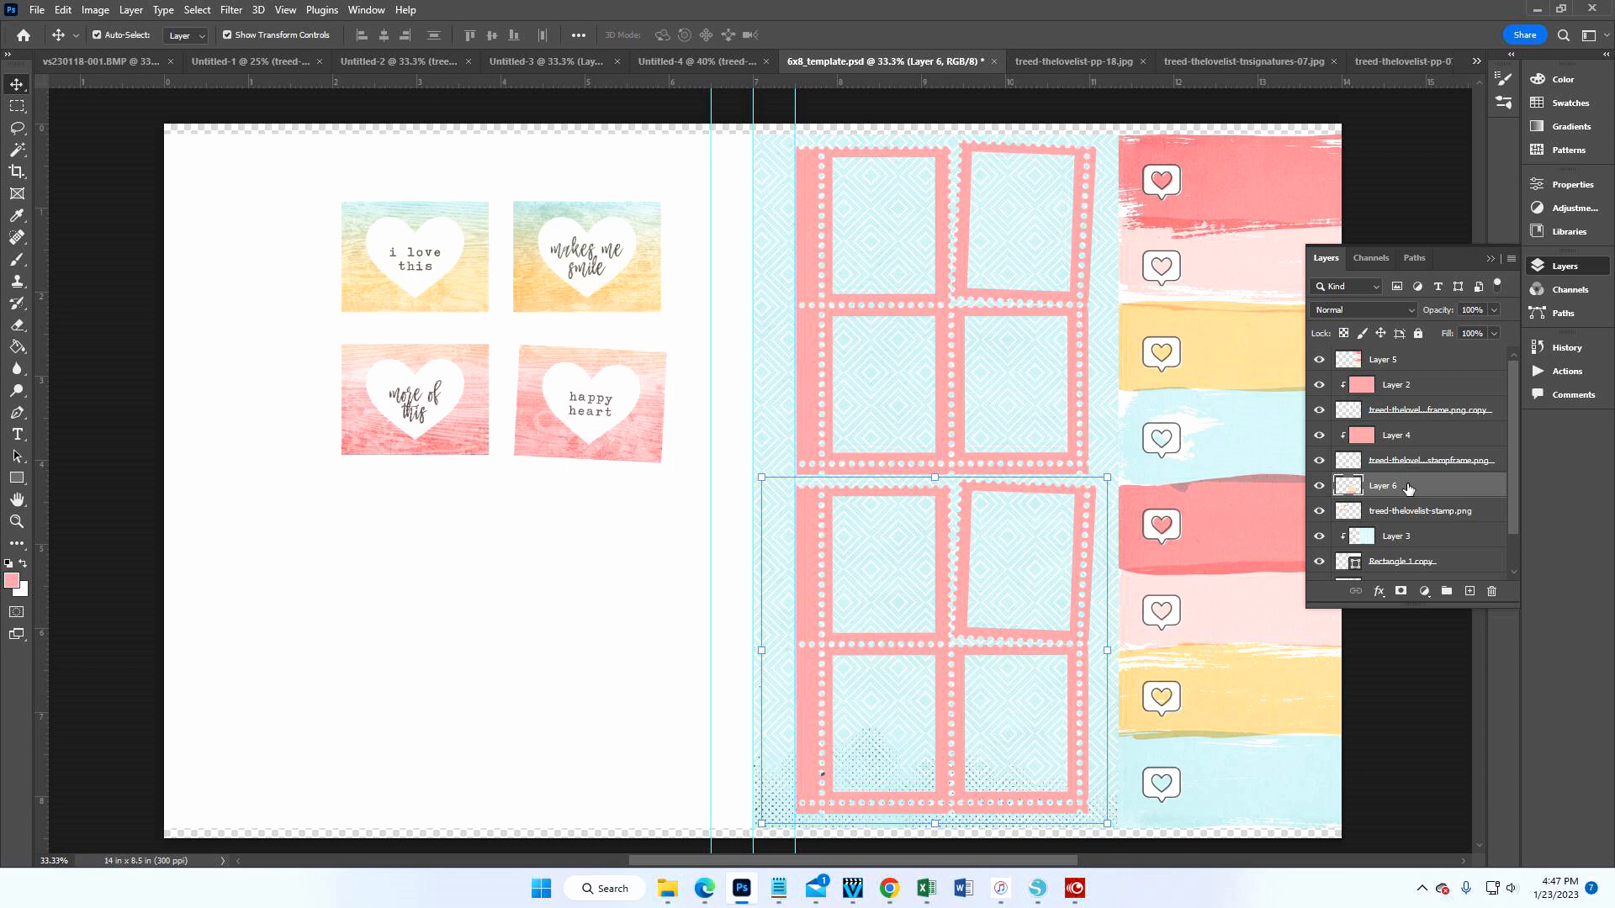
pyautogui.moveTo(1407, 488)
pyautogui.mouseDown()
pyautogui.moveTo(1416, 431)
pyautogui.moveTo(1407, 500)
pyautogui.mouseUp()
# - Duplicate the wood paper layer and place the original directly beneath the upper stamp frame's layer
pyautogui.rightClick(1406, 500)
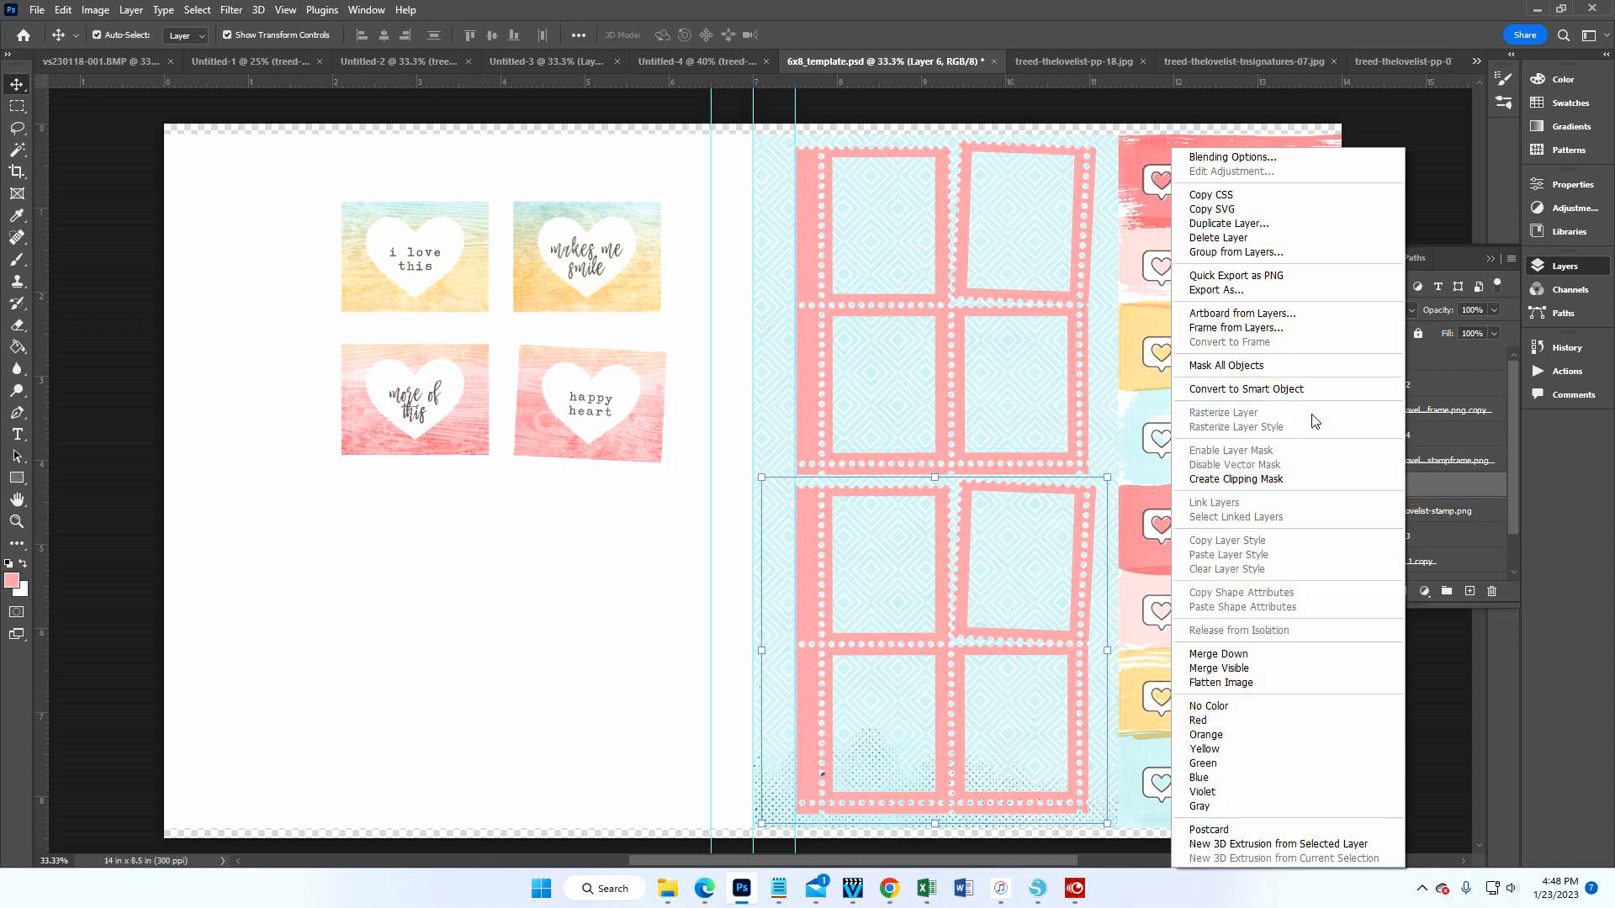
pyautogui.click(1196, 220)
pyautogui.click(943, 246)
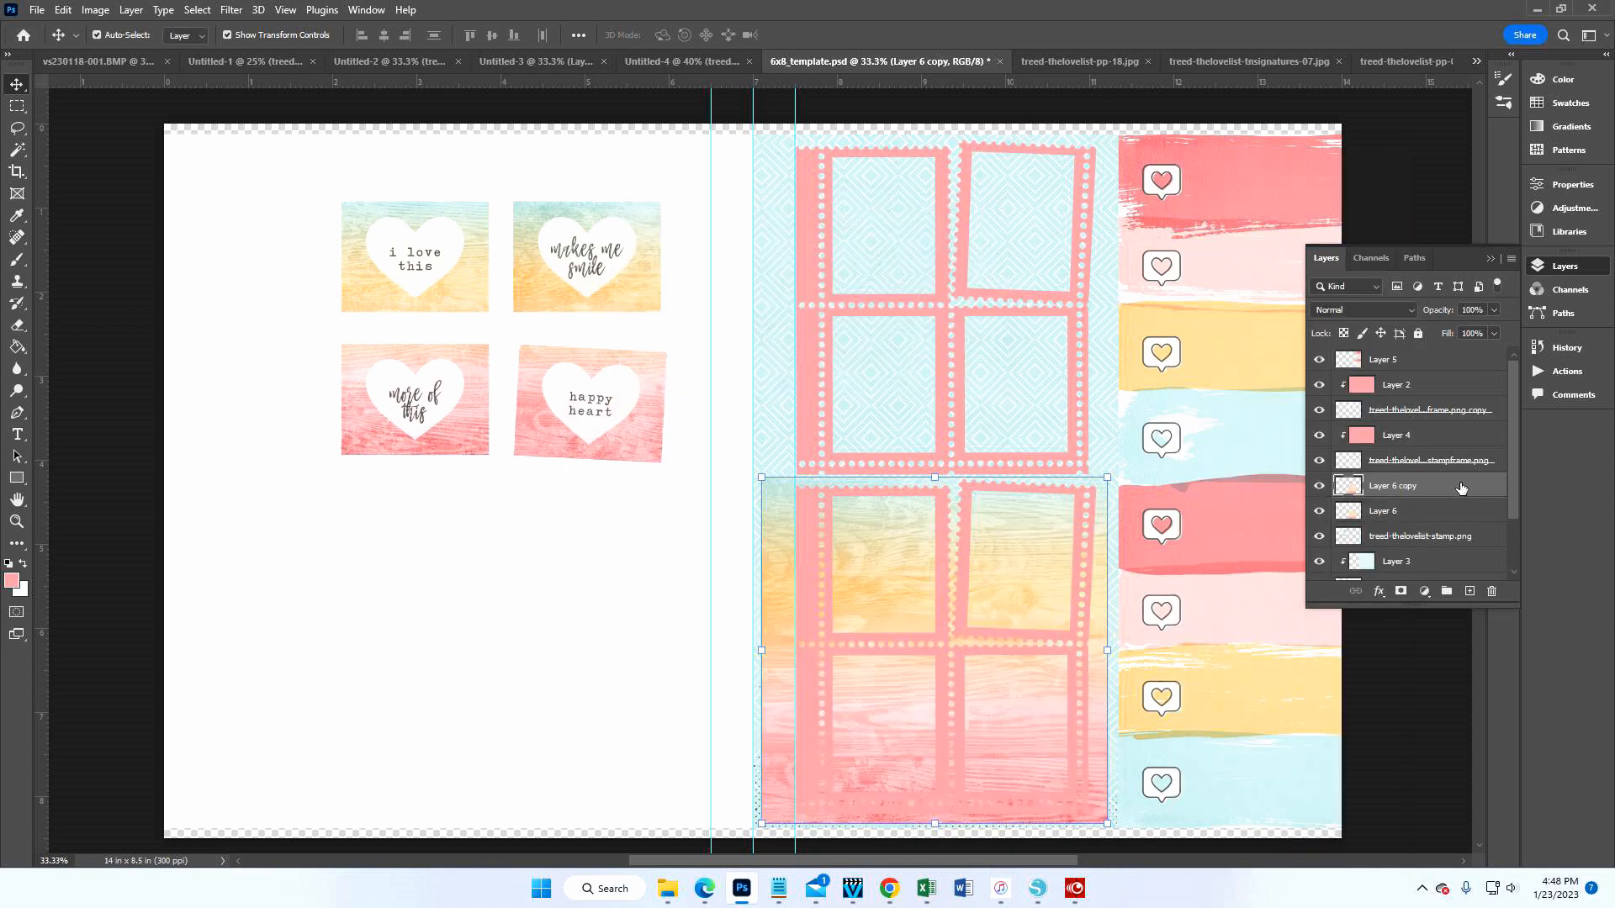
pyautogui.moveTo(1429, 518); pyautogui.dragTo(1423, 431)
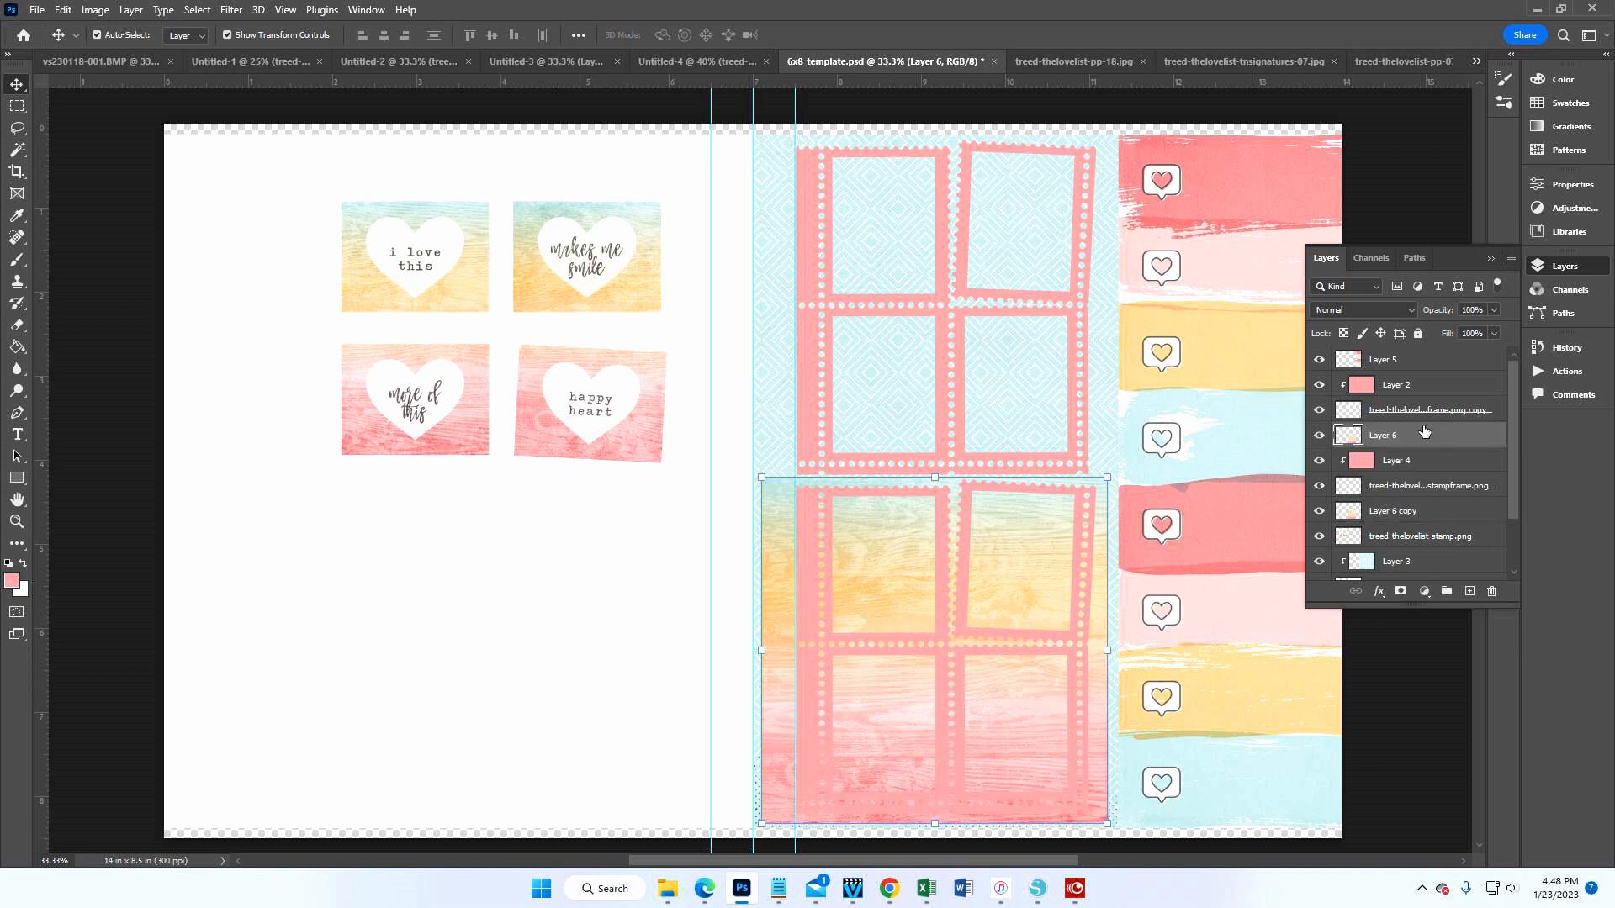
# - Nudge the original wood paper straight up until it sits behind the upper stamp frame
pyautogui.hotkey('shift', 'Up')
pyautogui.hotkey('shift', 'Up')
pyautogui.hotkey('shift', 'Up')
pyautogui.hotkey('shift', 'Up')
pyautogui.hotkey('shift', 'Up')
pyautogui.hotkey('shift', 'Up')
pyautogui.hotkey('shift', 'Up')
pyautogui.hotkey('shift', 'Up')
pyautogui.hotkey('shift', 'Up')
pyautogui.hotkey('shift', 'Up')
pyautogui.hotkey('shift', 'Up')
pyautogui.hotkey('shift', 'Up')
pyautogui.hotkey('shift', 'Up')
pyautogui.hotkey('shift', 'Up')
pyautogui.hotkey('shift', 'Up')
pyautogui.hotkey('shift', 'Up')
pyautogui.hotkey('shift', 'Up')
pyautogui.hotkey('shift', 'Up')
pyautogui.hotkey('shift', 'Up')
pyautogui.hotkey('shift', 'Up')
pyautogui.hotkey('shift', 'Up')
pyautogui.hotkey('shift', 'Up')
pyautogui.hotkey('shift', 'Up')
pyautogui.hotkey('shift', 'Up')
pyautogui.hotkey('shift', 'Up')
pyautogui.hotkey('shift', 'Up')
pyautogui.hotkey('shift', 'Up')
pyautogui.hotkey('shift', 'Up')
pyautogui.hotkey('shift', 'Up')
pyautogui.hotkey('shift', 'Up')
pyautogui.hotkey('shift', 'Up')
pyautogui.hotkey('shift', 'Up')
pyautogui.hotkey('shift', 'Up')
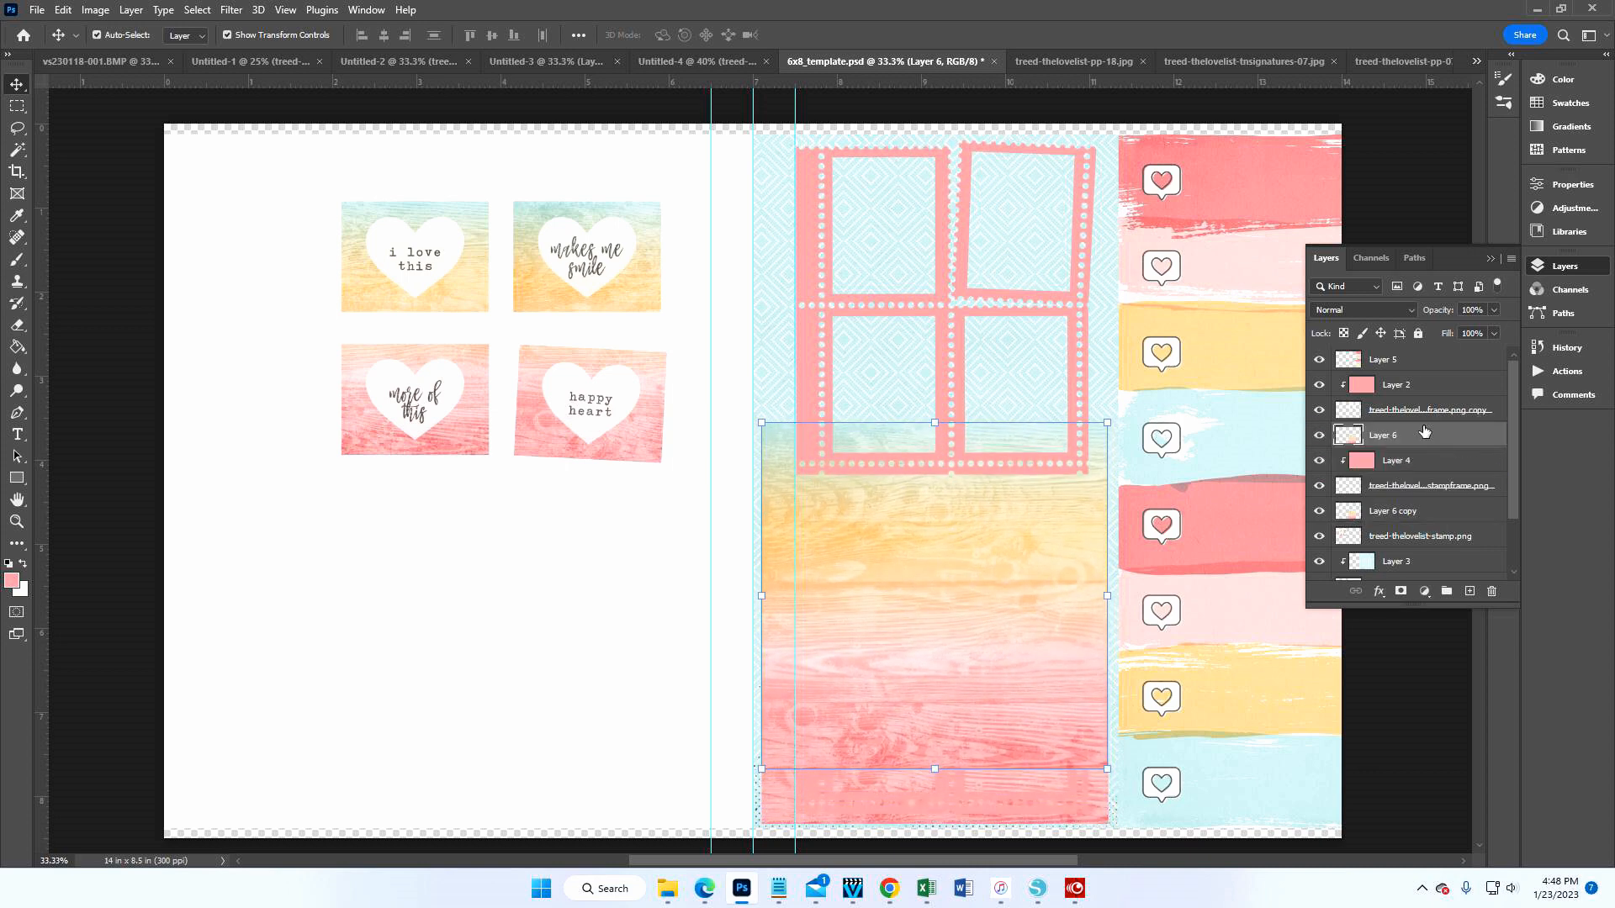
pyautogui.hotkey('shift', 'Up')
pyautogui.hotkey('shift', 'Up')
pyautogui.hotkey('shift', 'Up')
pyautogui.hotkey('shift', 'Up')
pyautogui.hotkey('shift', 'Up')
pyautogui.hotkey('shift', 'Up')
pyautogui.hotkey('shift', 'Up')
pyautogui.hotkey('shift', 'Up')
pyautogui.hotkey('shift', 'Up')
pyautogui.hotkey('shift', 'Up')
pyautogui.hotkey('shift', 'Up')
pyautogui.hotkey('shift', 'Up')
pyautogui.hotkey('shift', 'Up')
pyautogui.hotkey('shift', 'Up')
pyautogui.hotkey('shift', 'Up')
pyautogui.hotkey('shift', 'Up')
pyautogui.hotkey('shift', 'Up')
pyautogui.hotkey('shift', 'Up')
pyautogui.hotkey('shift', 'Up')
pyautogui.hotkey('shift', 'Up')
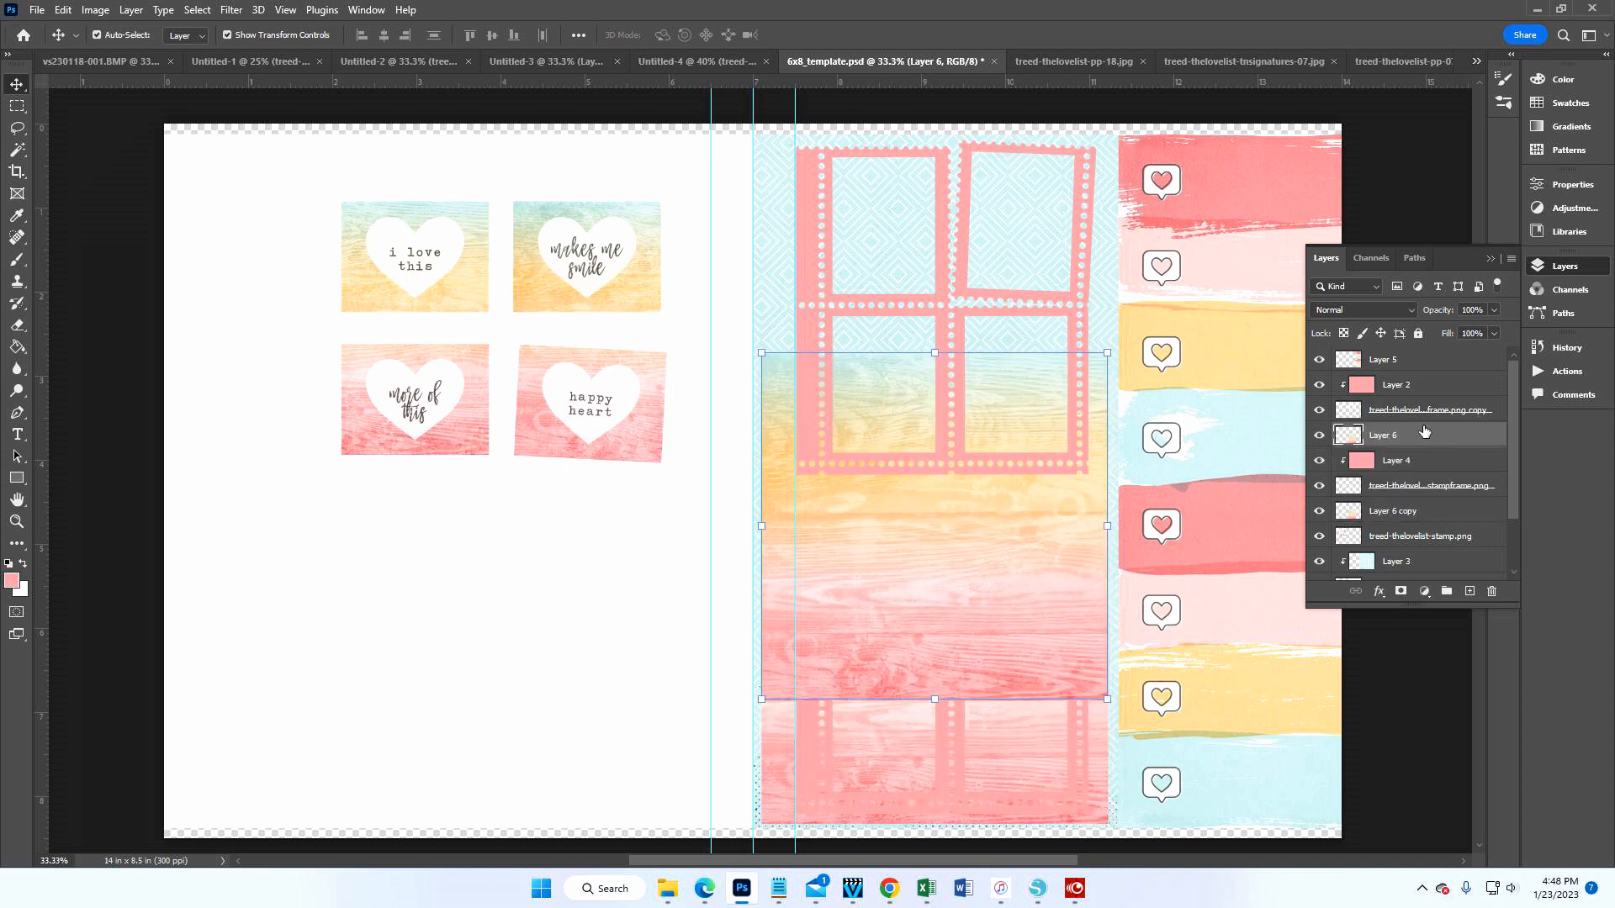
pyautogui.hotkey('shift', 'Up')
pyautogui.hotkey('shift', 'Up')
pyautogui.hotkey('shift', 'Up')
pyautogui.hotkey('shift', 'Up')
pyautogui.hotkey('shift', 'Up')
pyautogui.hotkey('shift', 'Up')
pyautogui.hotkey('shift', 'Up')
pyautogui.hotkey('shift', 'Up')
pyautogui.hotkey('shift', 'Up')
pyautogui.hotkey('shift', 'Up')
pyautogui.hotkey('shift', 'Up')
pyautogui.hotkey('shift', 'Up')
pyautogui.hotkey('shift', 'Up')
pyautogui.hotkey('shift', 'Up')
pyautogui.hotkey('shift', 'Up')
pyautogui.hotkey('shift', 'Up')
pyautogui.hotkey('shift', 'Up')
pyautogui.hotkey('shift', 'Up')
pyautogui.hotkey('shift', 'Up')
pyautogui.hotkey('shift', 'Up')
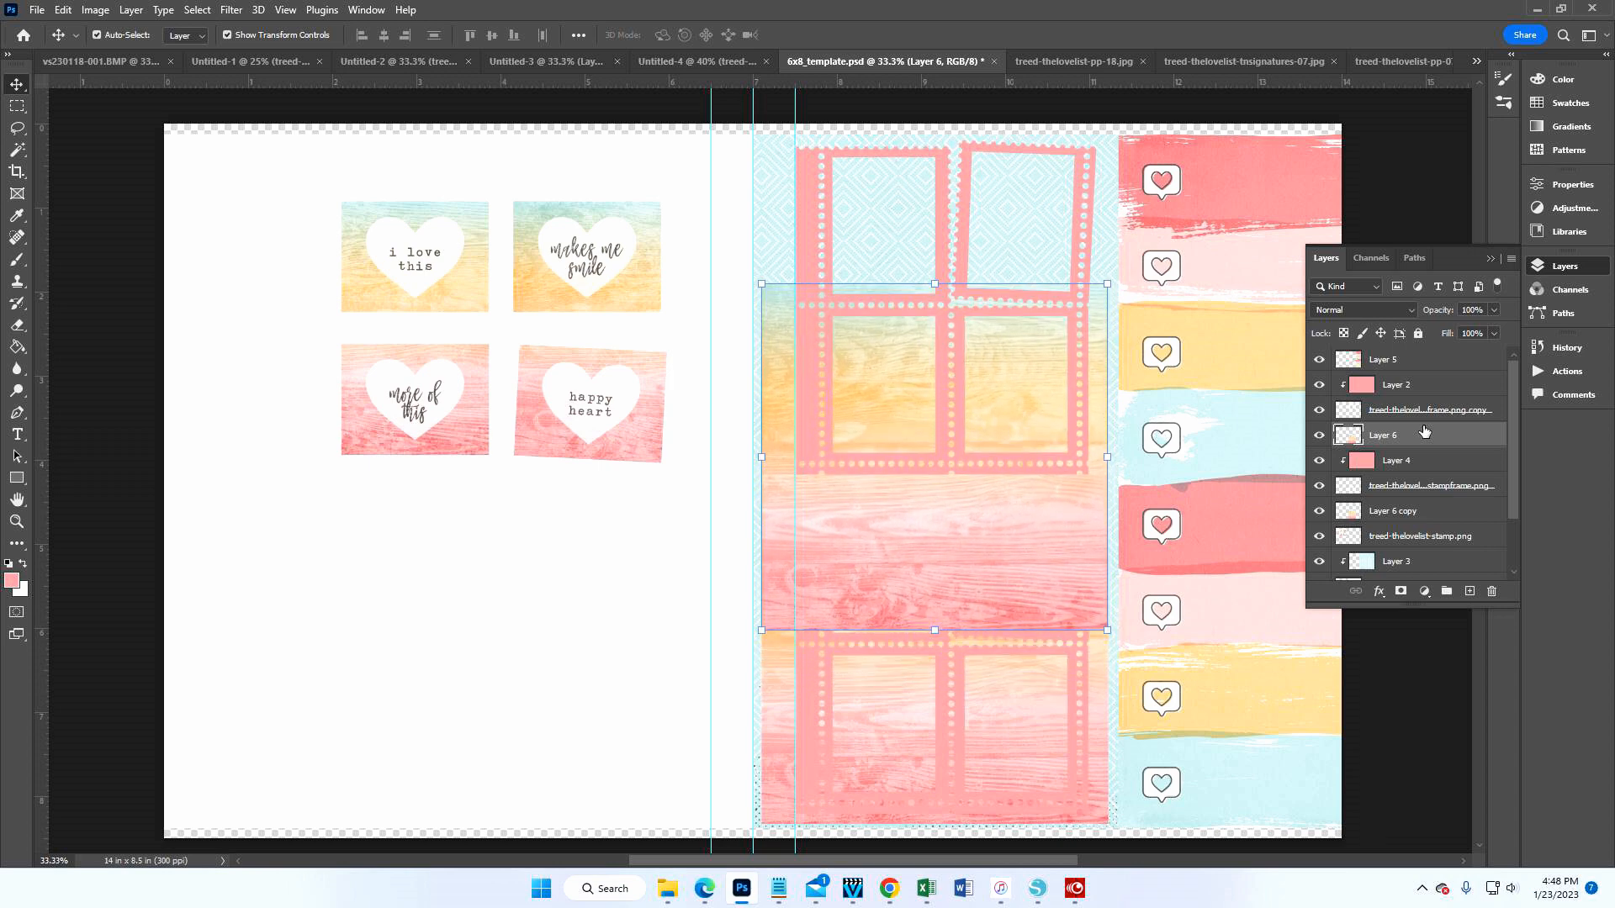
pyautogui.hotkey('shift', 'Up')
pyautogui.hotkey('shift', 'Up')
pyautogui.hotkey('shift', 'Up')
pyautogui.hotkey('shift', 'Up')
pyautogui.hotkey('shift', 'Up')
pyautogui.hotkey('shift', 'Up')
pyautogui.hotkey('shift', 'Up')
pyautogui.hotkey('shift', 'Up')
pyautogui.hotkey('shift', 'Up')
pyautogui.hotkey('shift', 'Up')
pyautogui.hotkey('shift', 'Up')
pyautogui.hotkey('shift', 'Up')
pyautogui.hotkey('shift', 'Up')
pyautogui.hotkey('shift', 'Up')
pyautogui.hotkey('shift', 'Up')
pyautogui.hotkey('shift', 'Up')
pyautogui.hotkey('shift', 'Up')
pyautogui.hotkey('shift', 'Up')
pyautogui.hotkey('shift', 'Up')
pyautogui.hotkey('shift', 'Up')
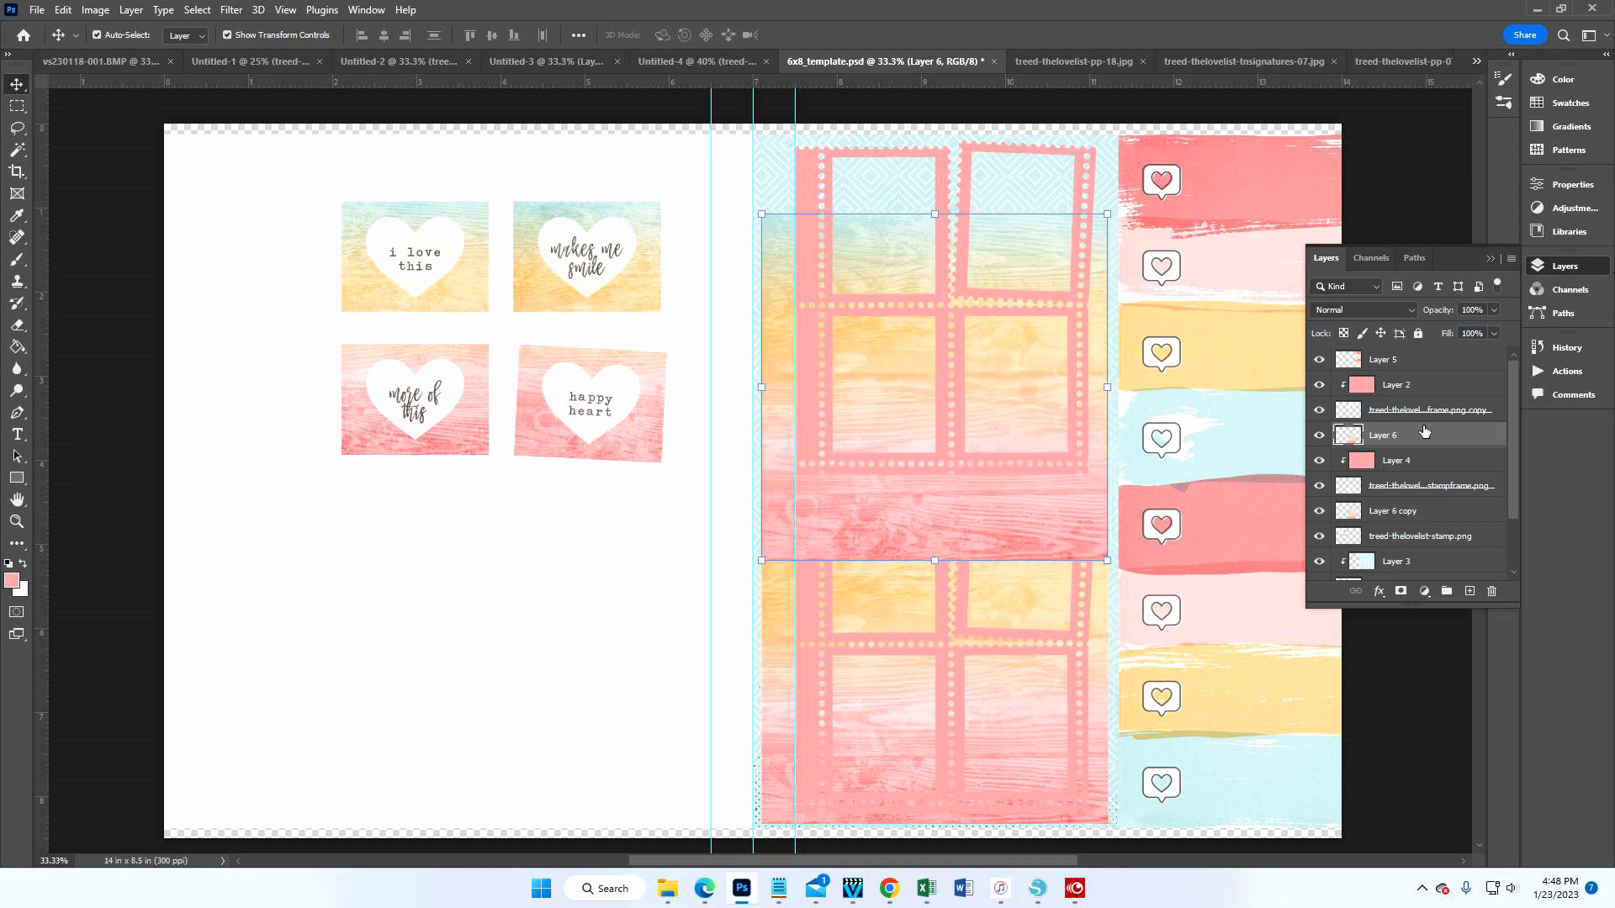
pyautogui.hotkey('shift', 'Up')
pyautogui.hotkey('shift', 'Up')
pyautogui.hotkey('shift', 'Up')
pyautogui.hotkey('shift', 'Up')
pyautogui.hotkey('shift', 'Up')
pyautogui.hotkey('shift', 'Up')
pyautogui.hotkey('shift', 'Up')
pyautogui.hotkey('shift', 'Up')
pyautogui.hotkey('shift', 'Up')
pyautogui.hotkey('shift', 'Up')
pyautogui.hotkey('shift', 'Up')
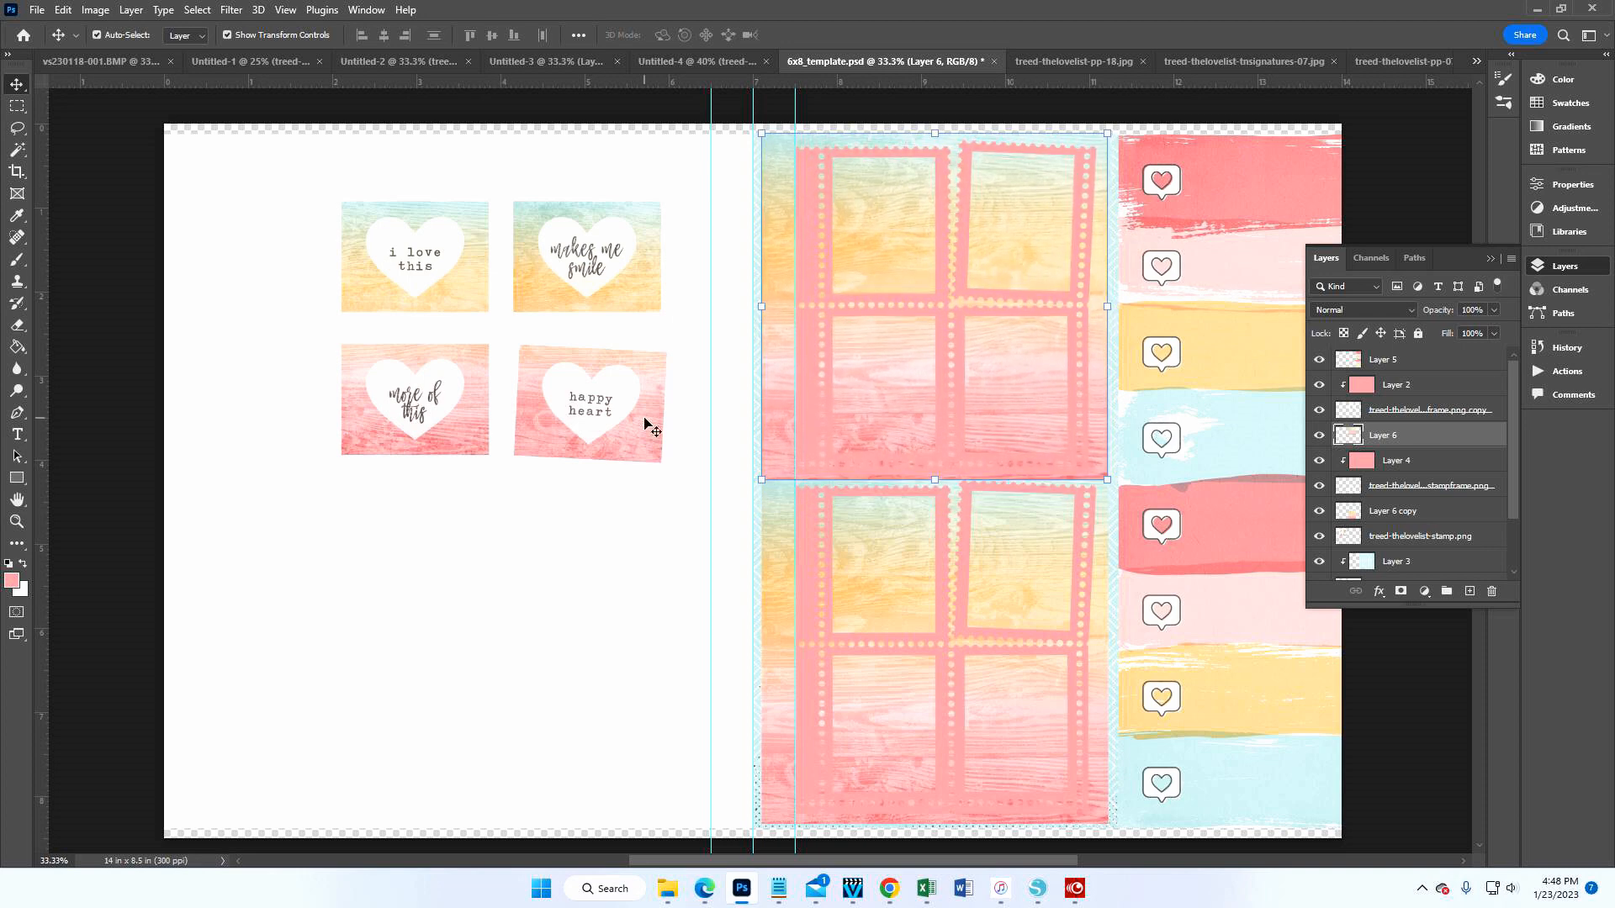
# - With the Eraser at 100% opacity, erase the upper wood paper everywhere except inside the upper frame's top-left opening
pyautogui.click(17, 327)
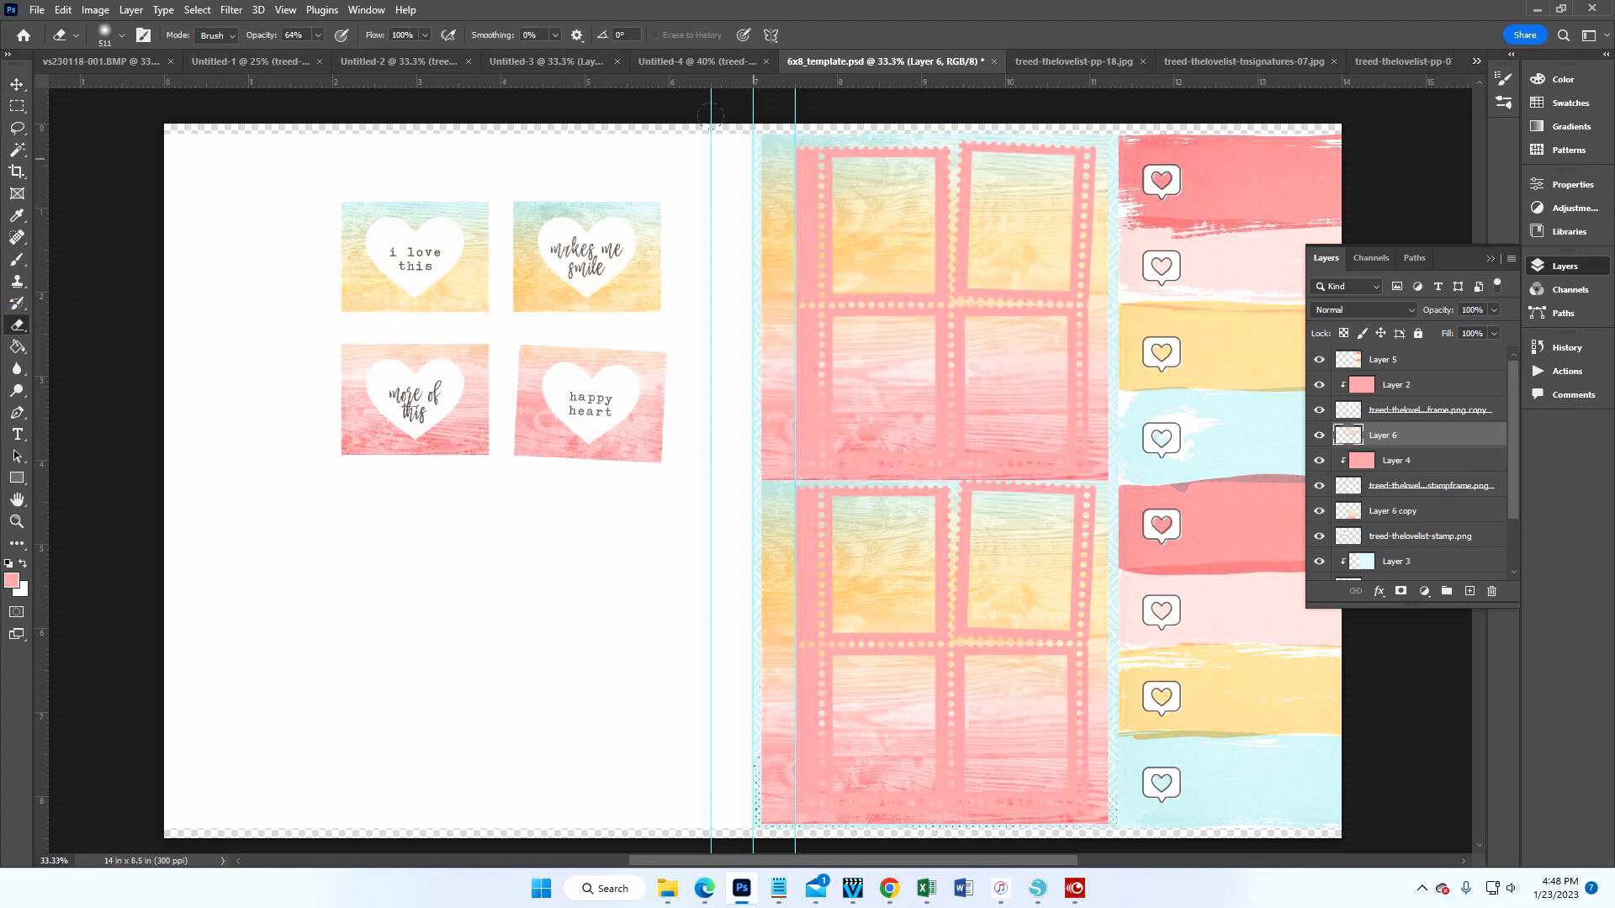
pyautogui.moveTo(729, 110); pyautogui.dragTo(726, 196)
pyautogui.click(318, 36)
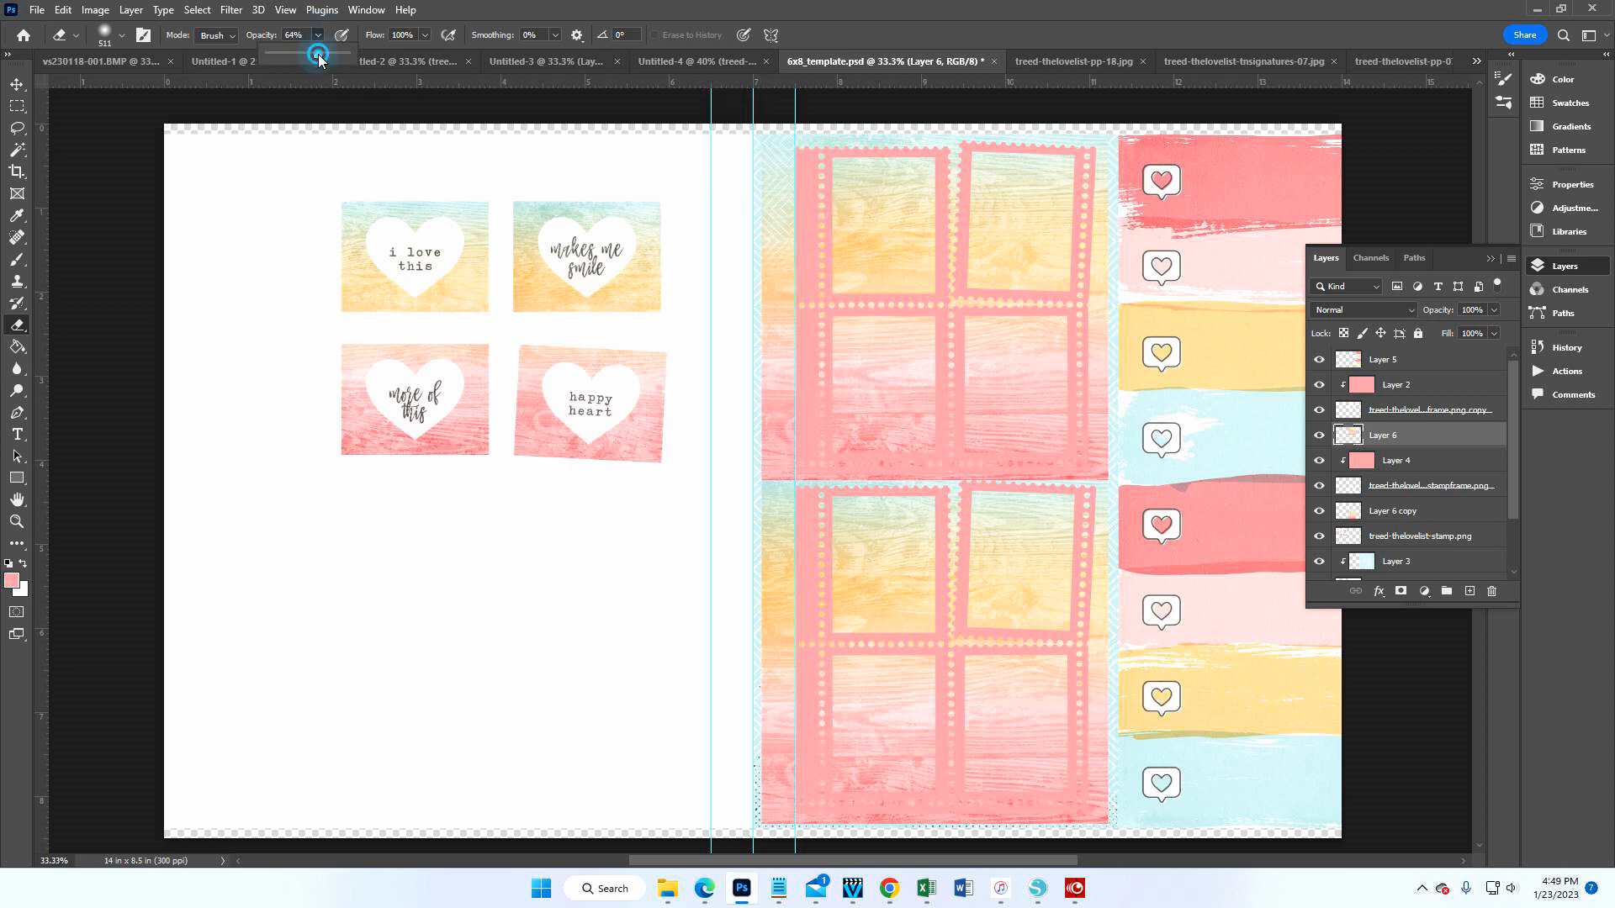
pyautogui.moveTo(318, 53); pyautogui.dragTo(356, 54)
pyautogui.moveTo(772, 163)
pyautogui.mouseDown()
pyautogui.moveTo(775, 199)
pyautogui.moveTo(731, 260)
pyautogui.moveTo(739, 368)
pyautogui.moveTo(772, 391)
pyautogui.moveTo(1001, 412)
pyautogui.moveTo(1068, 438)
pyautogui.moveTo(1000, 442)
pyautogui.moveTo(891, 404)
pyautogui.moveTo(889, 313)
pyautogui.moveTo(1064, 282)
pyautogui.moveTo(982, 110)
pyautogui.mouseUp()
pyautogui.moveTo(954, 174); pyautogui.dragTo(950, 289)
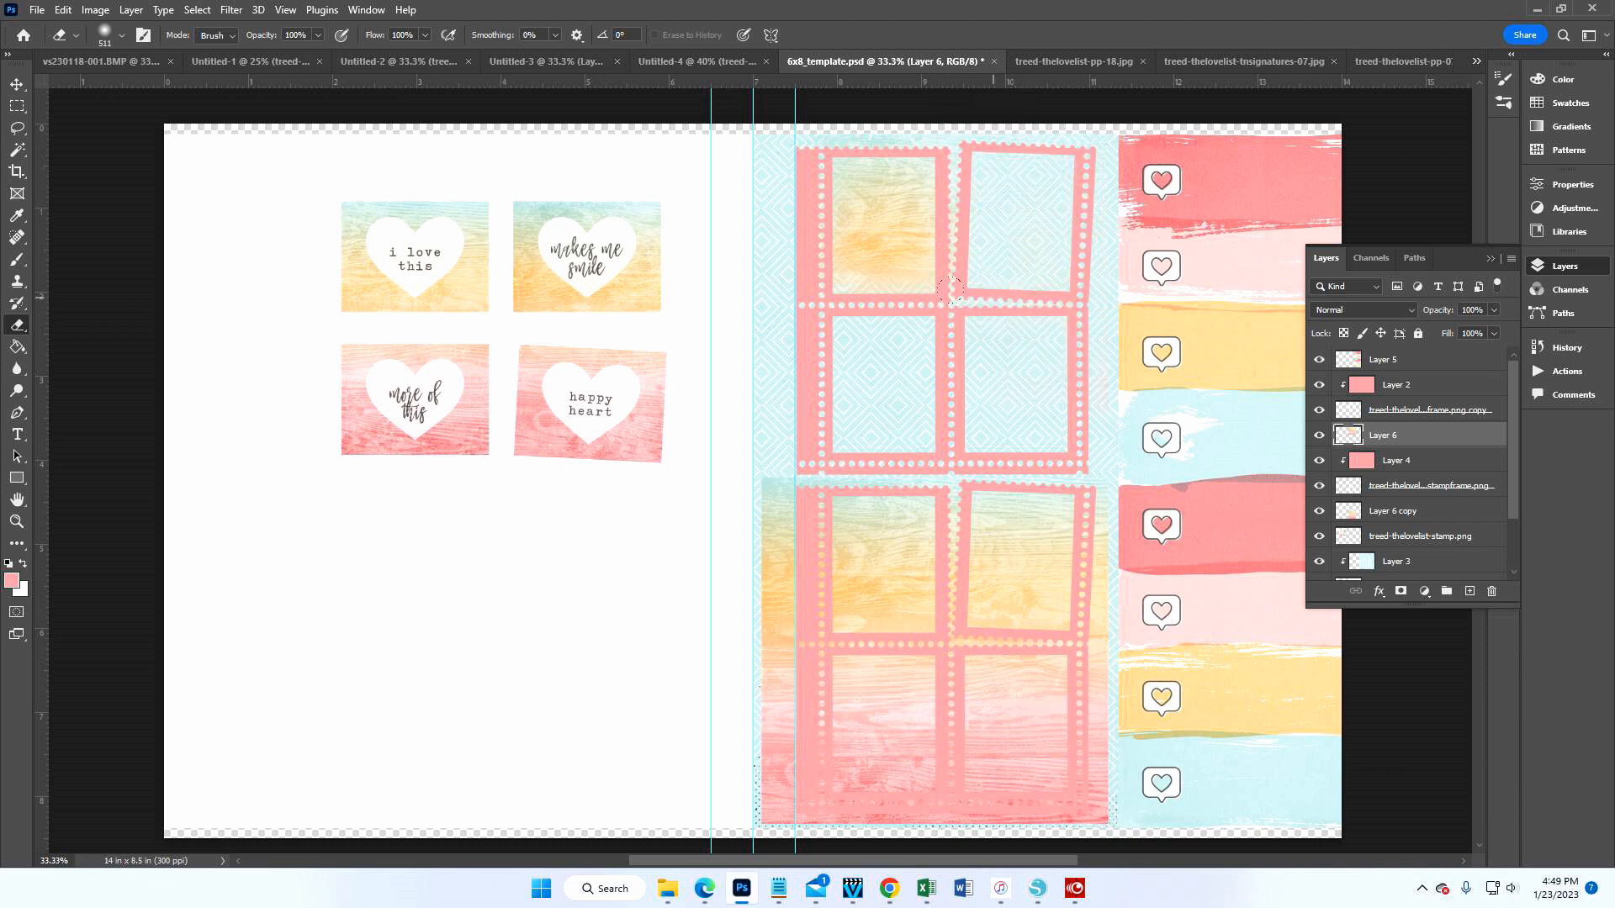
# - Erase the duplicated wood paper on Layer 6 copy everywhere except inside the lower frame's bottom-right opening
pyautogui.scroll(2, 1016, 199)
pyautogui.scroll(-5, 1073, 248)
pyautogui.click(1427, 513)
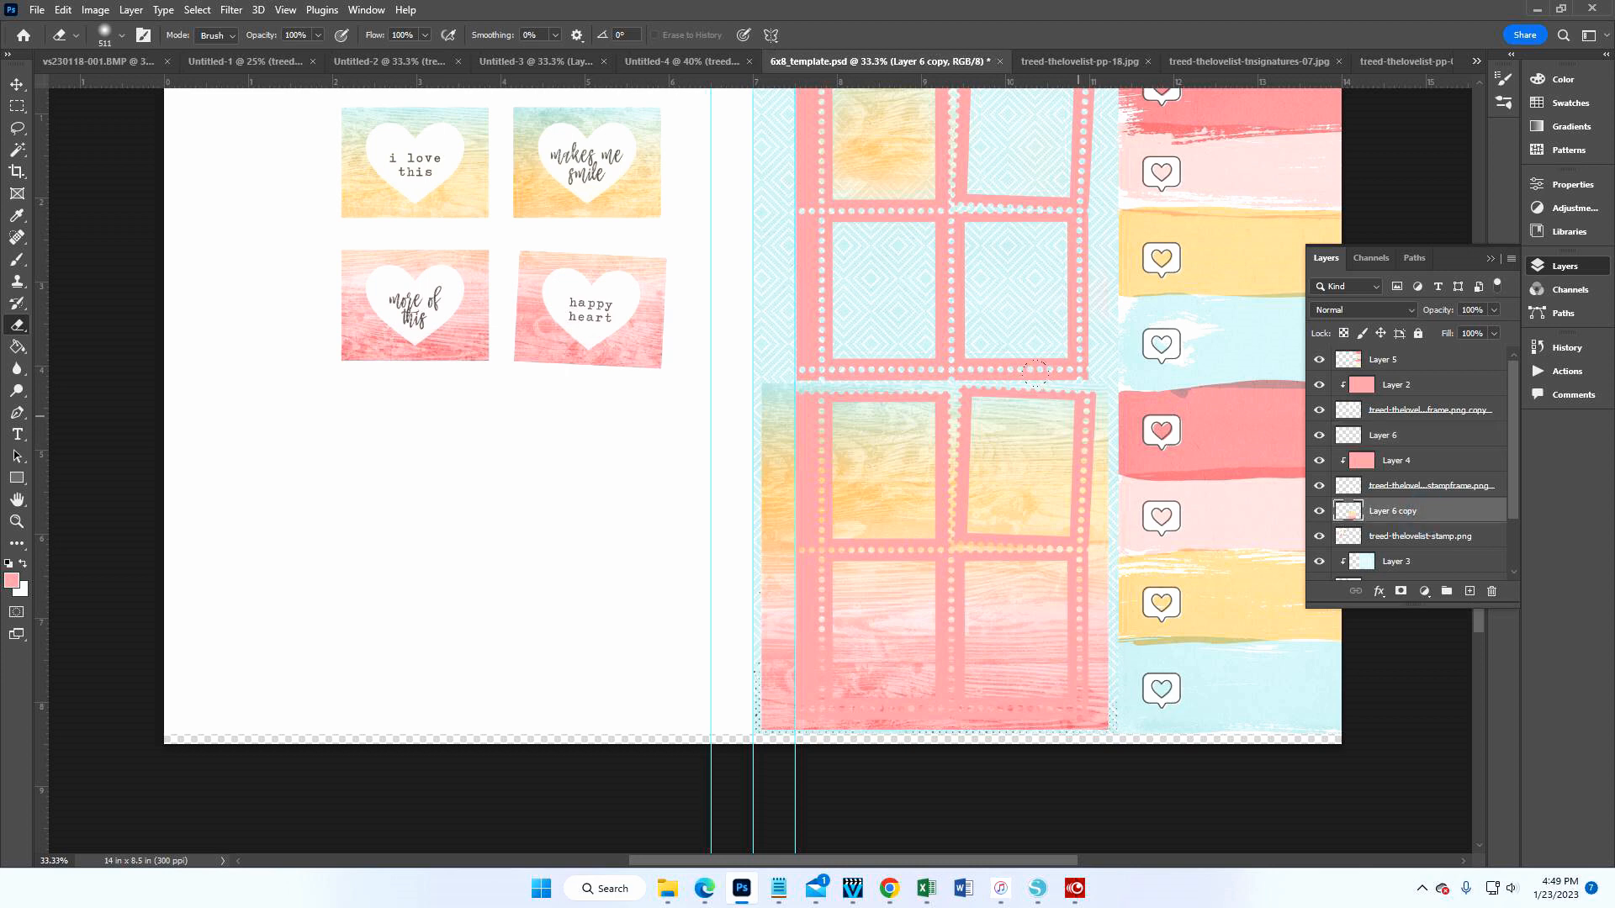
pyautogui.moveTo(1035, 371)
pyautogui.mouseDown()
pyautogui.moveTo(742, 383)
pyautogui.moveTo(1046, 418)
pyautogui.moveTo(1054, 434)
pyautogui.moveTo(762, 451)
pyautogui.moveTo(815, 515)
pyautogui.mouseUp()
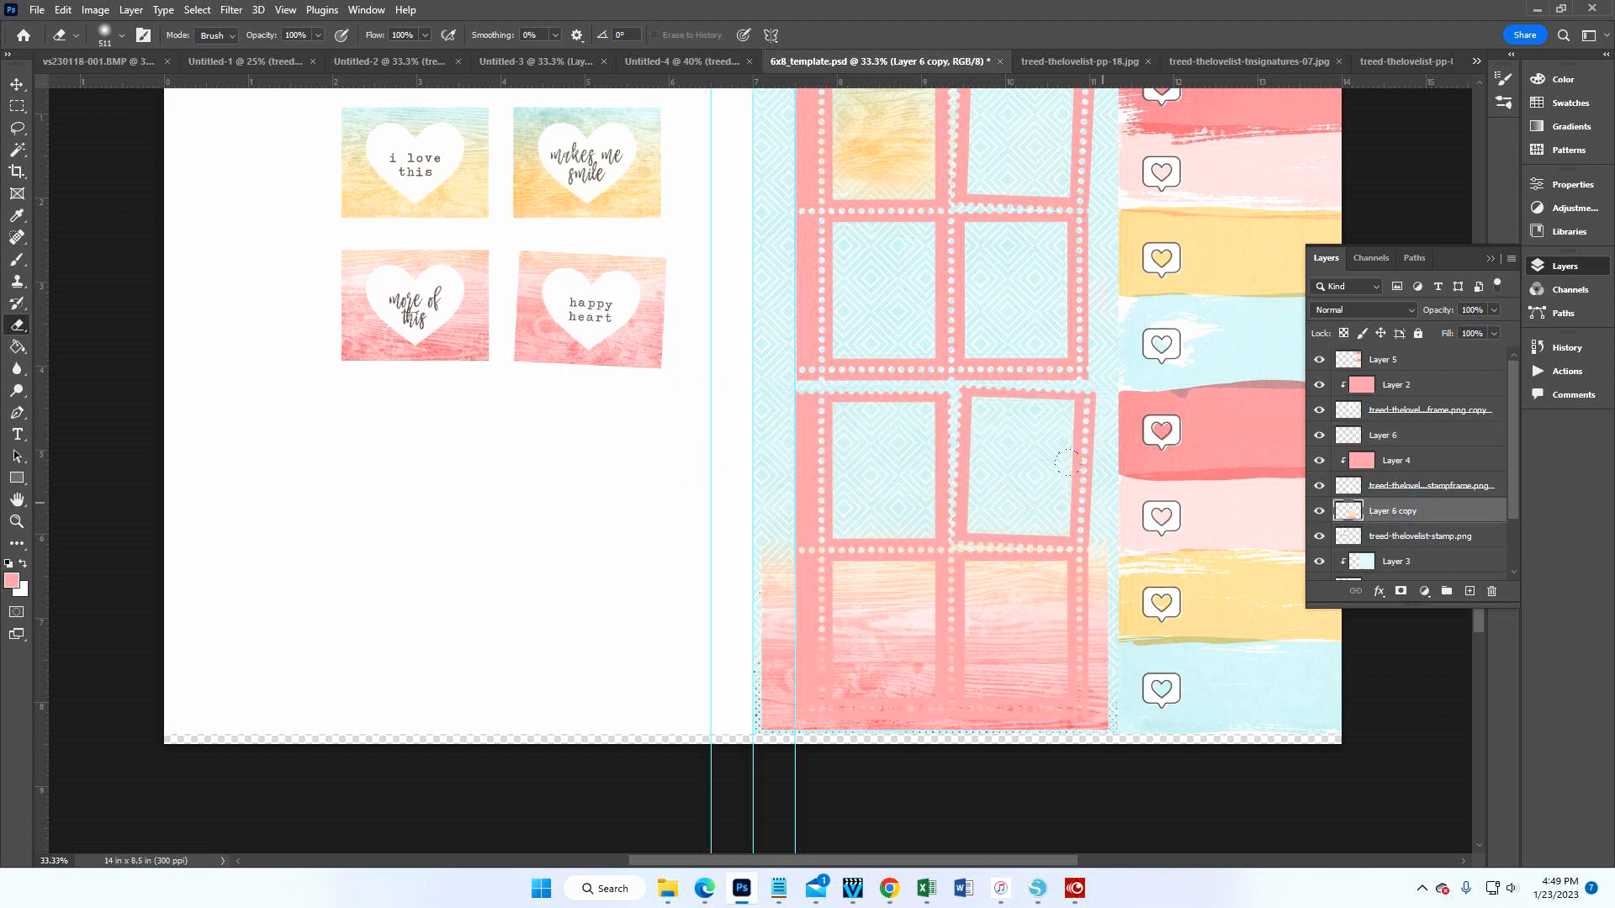
pyautogui.moveTo(1088, 553)
pyautogui.mouseDown()
pyautogui.moveTo(1082, 685)
pyautogui.moveTo(1041, 716)
pyautogui.moveTo(732, 702)
pyautogui.moveTo(730, 565)
pyautogui.moveTo(766, 530)
pyautogui.moveTo(854, 522)
pyautogui.moveTo(854, 672)
pyautogui.moveTo(794, 601)
pyautogui.mouseUp()
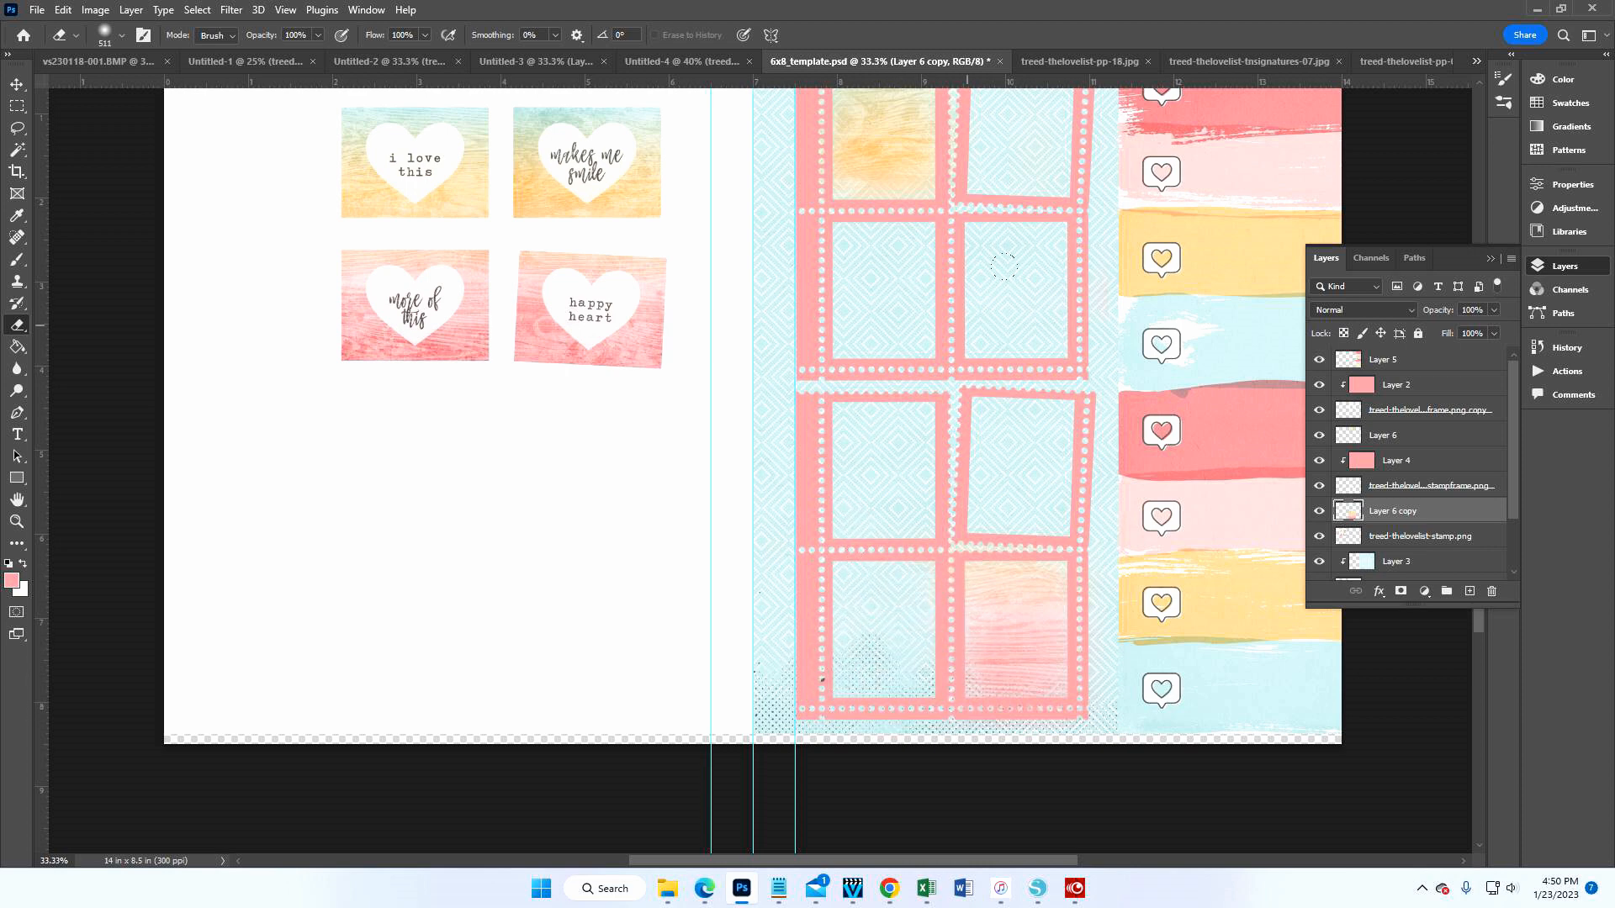
# - Toggle the visibility of Layer 4 and the lower stamp frame layer to check what each one contains
pyautogui.scroll(3, 1003, 265)
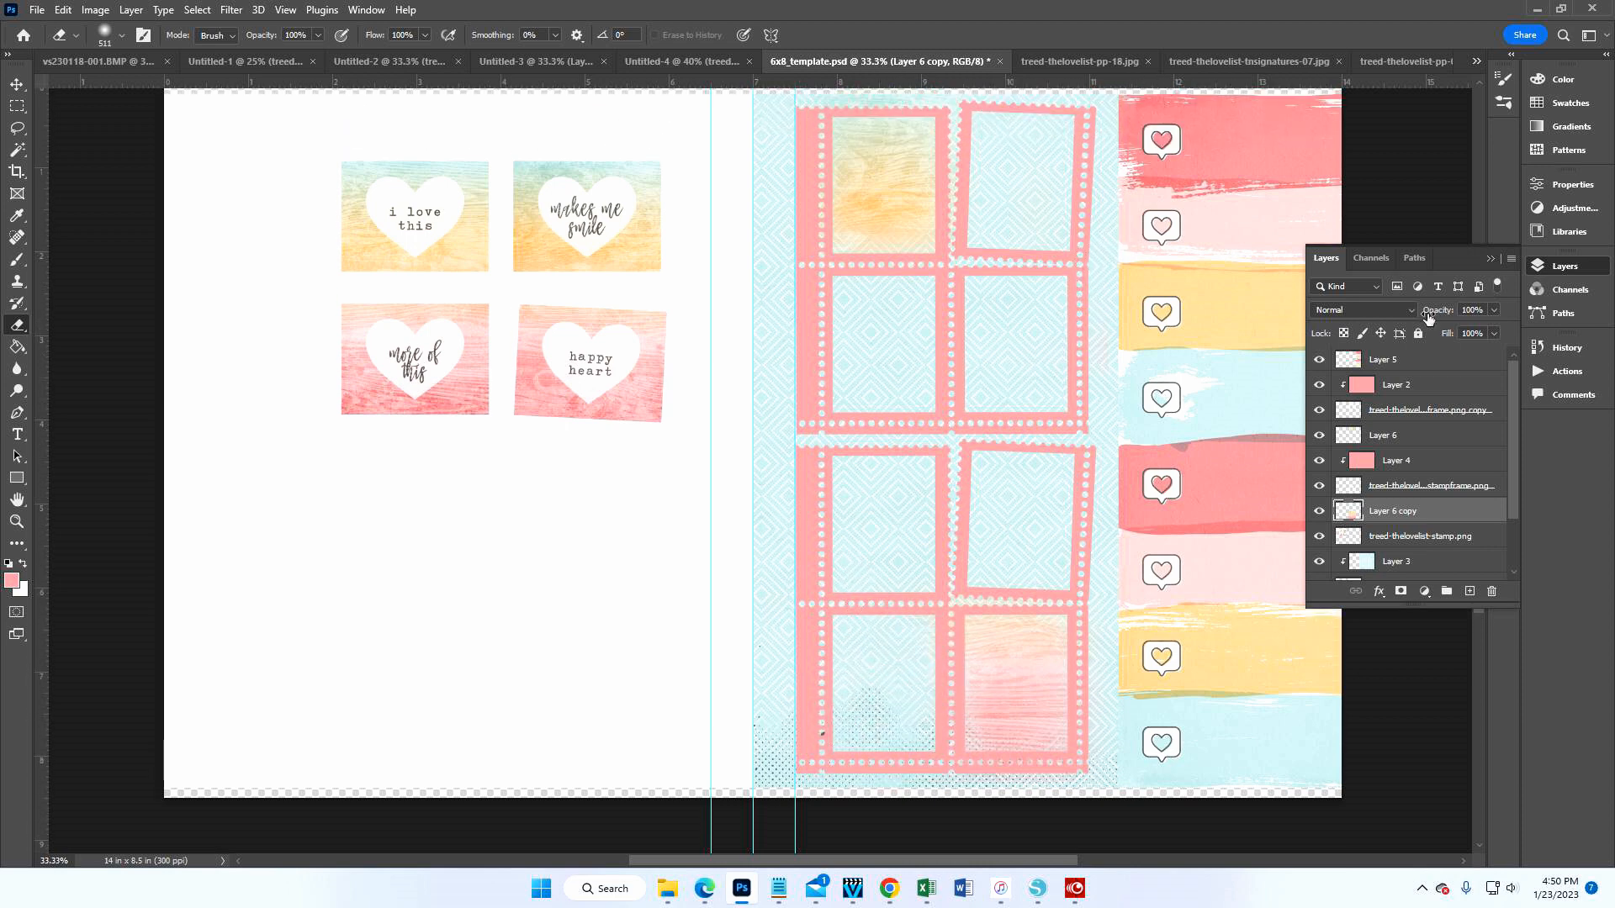
pyautogui.click(1318, 460)
pyautogui.click(1318, 486)
pyautogui.click(1318, 486)
pyautogui.click(1319, 460)
# - Select Layer 4 together with the lower stamp frame layer and move both up and toward the white page
pyautogui.click(17, 84)
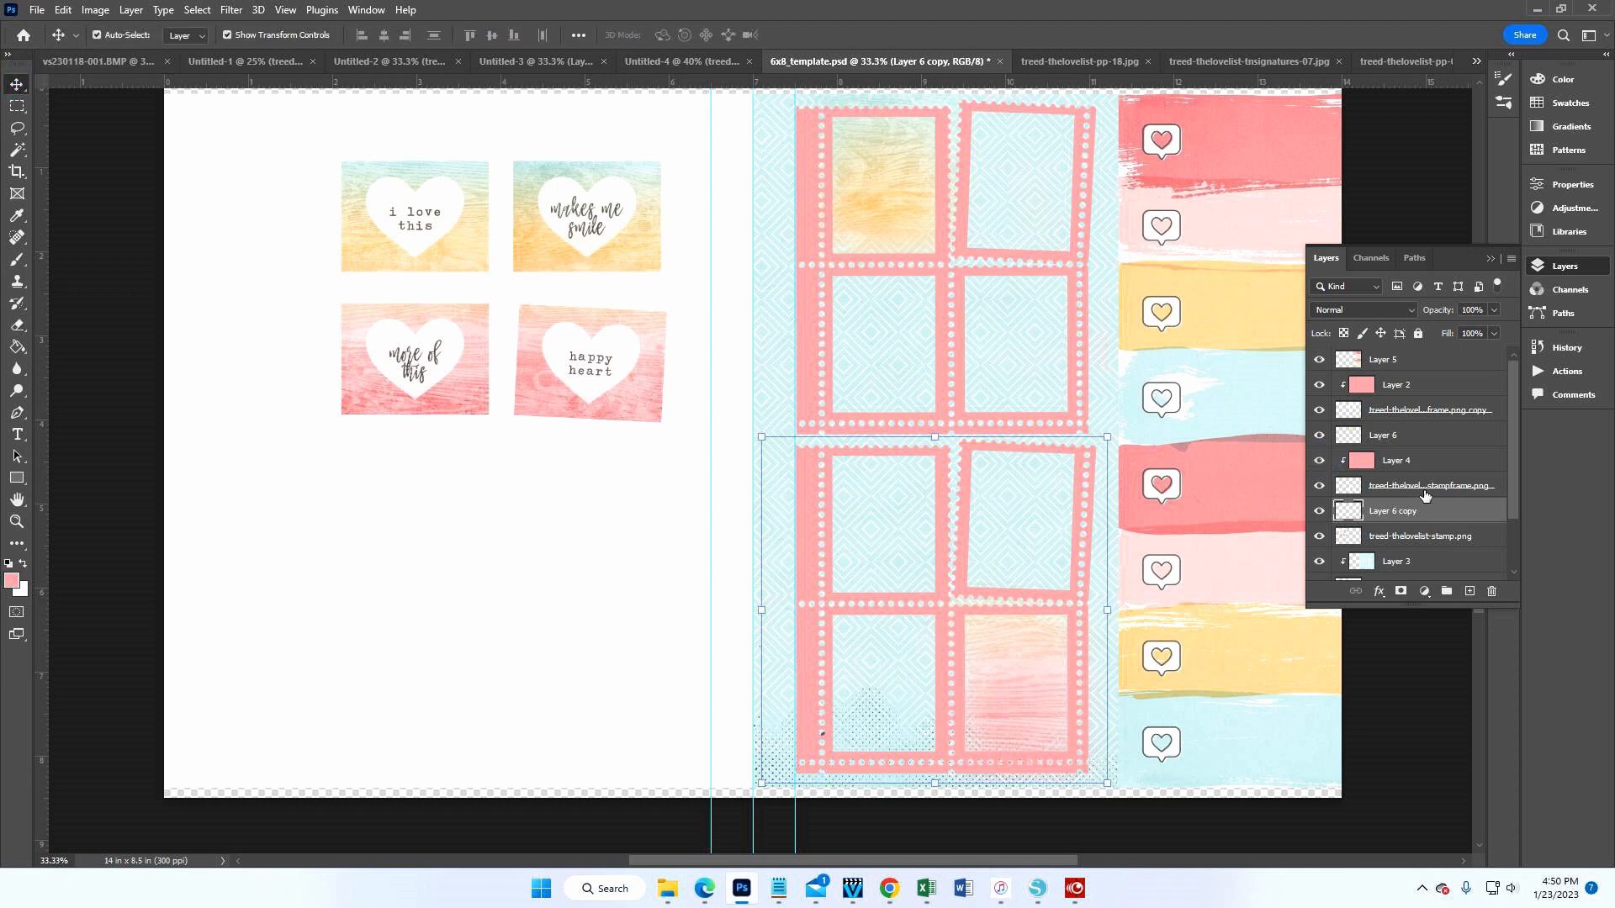
pyautogui.click(1423, 463)
pyautogui.moveTo(1082, 552); pyautogui.dragTo(980, 397)
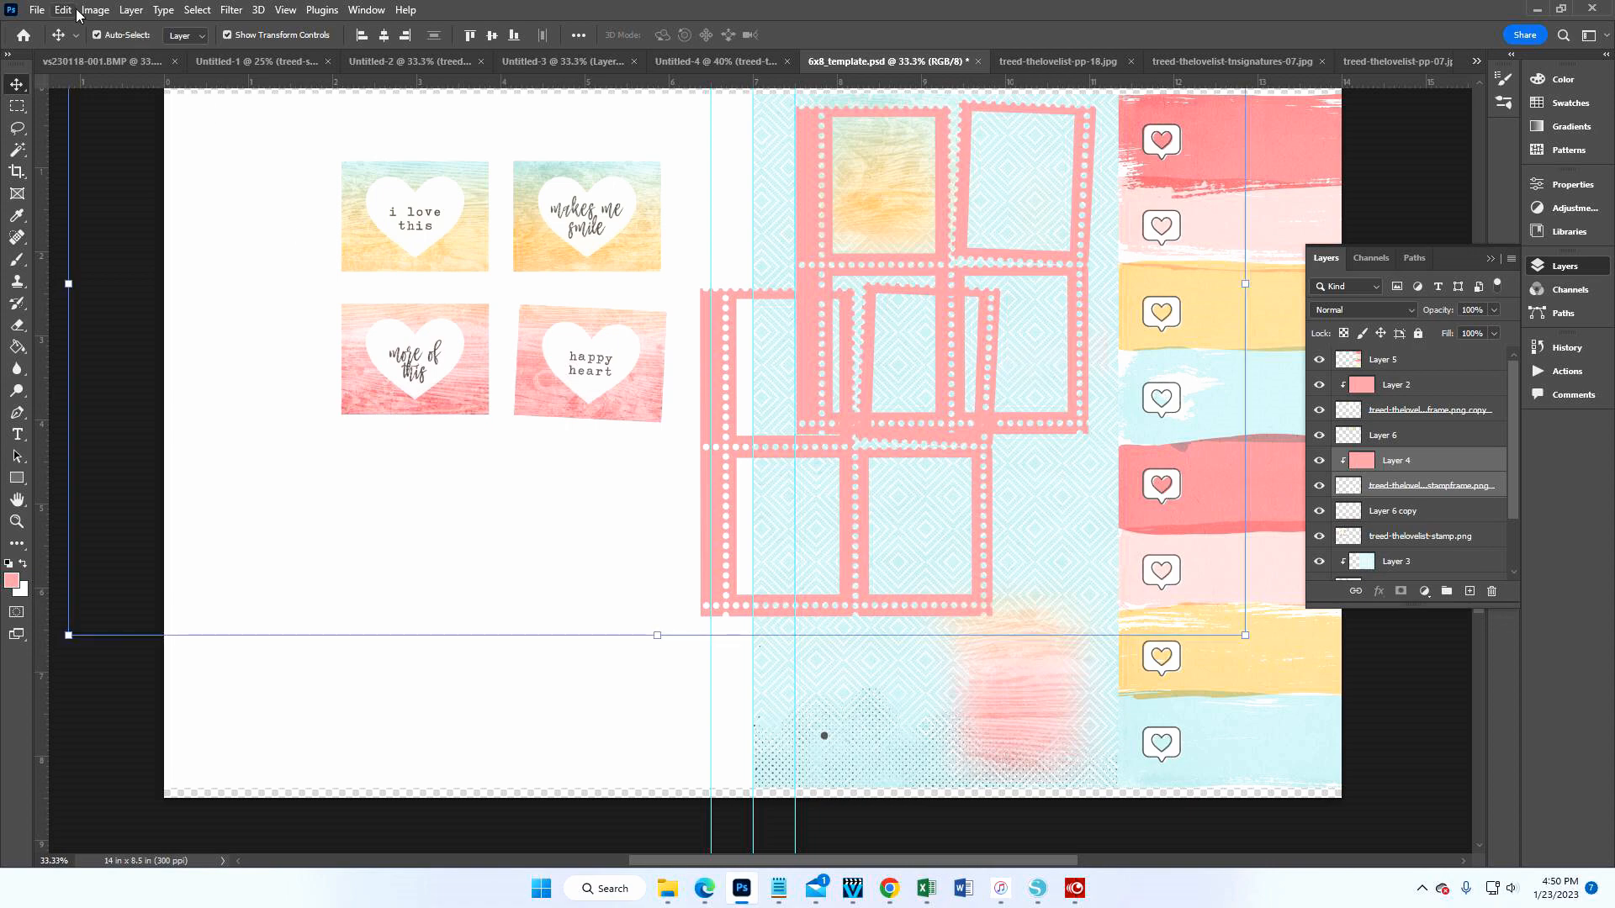
# - Undo the last layer visibility change and move Layer 4 with the lower stamp frame back into place directly below the upper frame
pyautogui.click(63, 10)
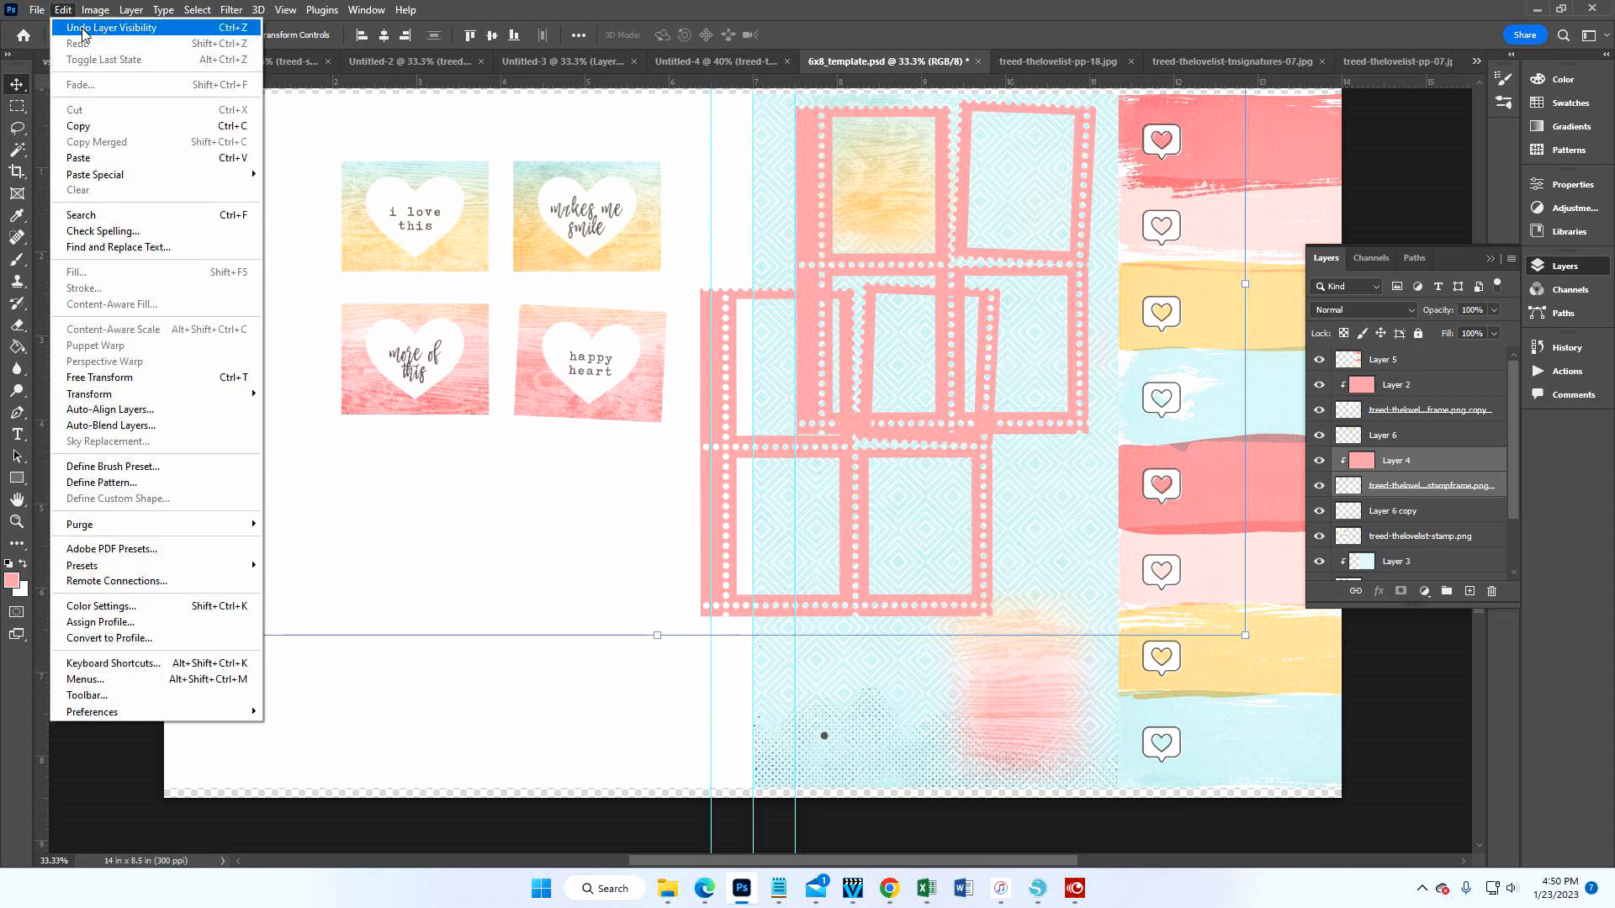
pyautogui.click(75, 27)
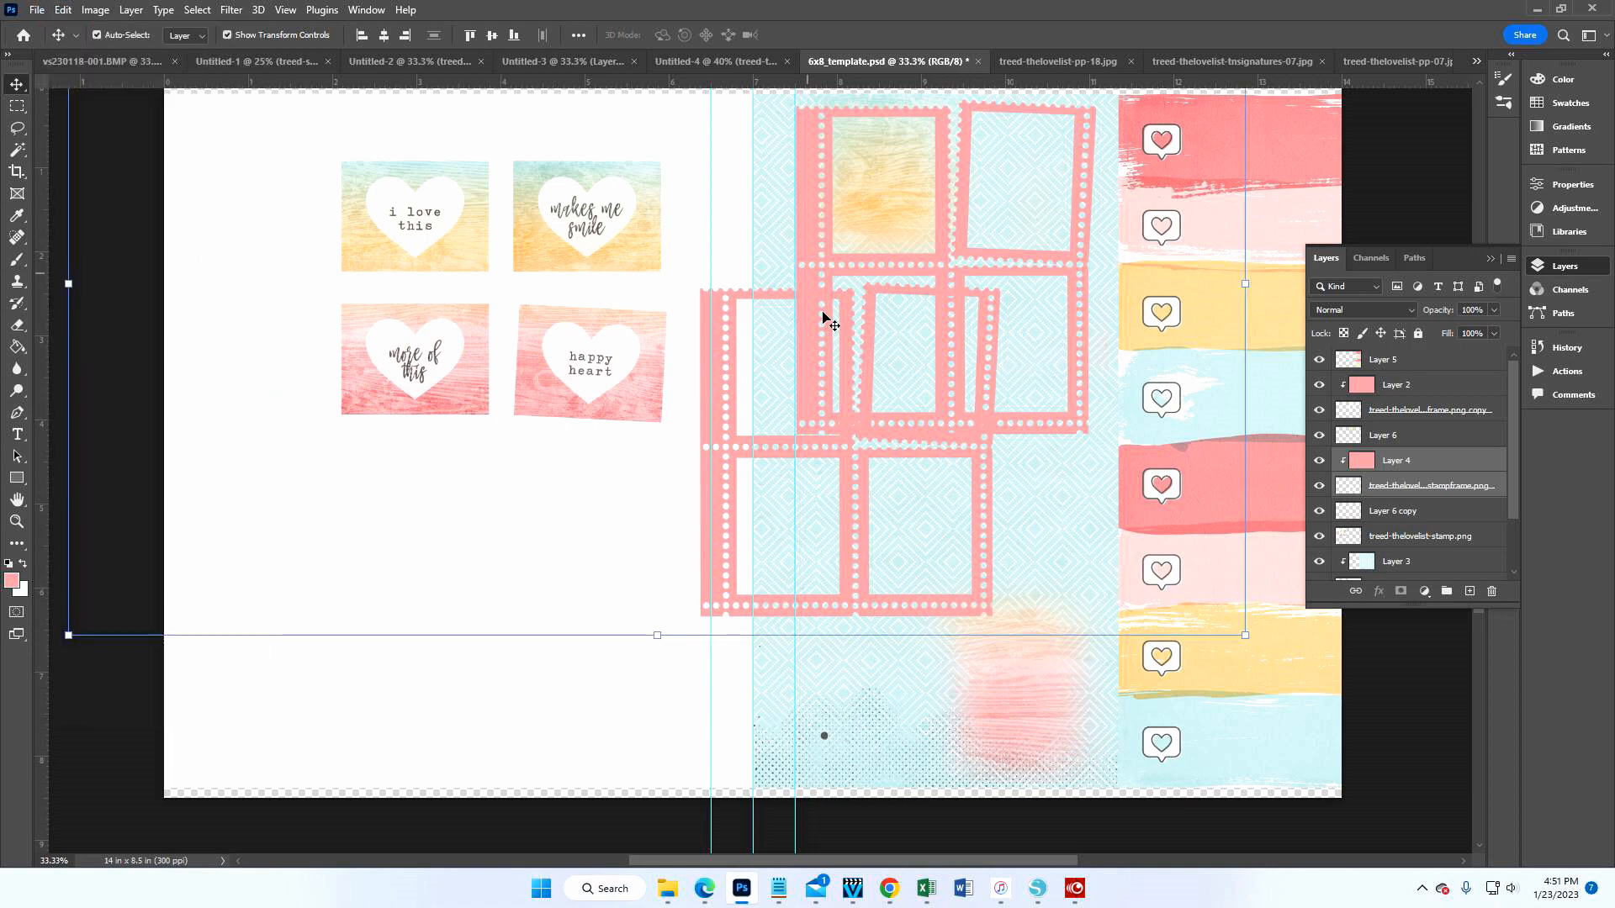
pyautogui.moveTo(875, 317); pyautogui.dragTo(967, 468)
# - Look through the individual sticker files of The Love List for artwork to fill the empty frame openings
pyautogui.click(37, 9)
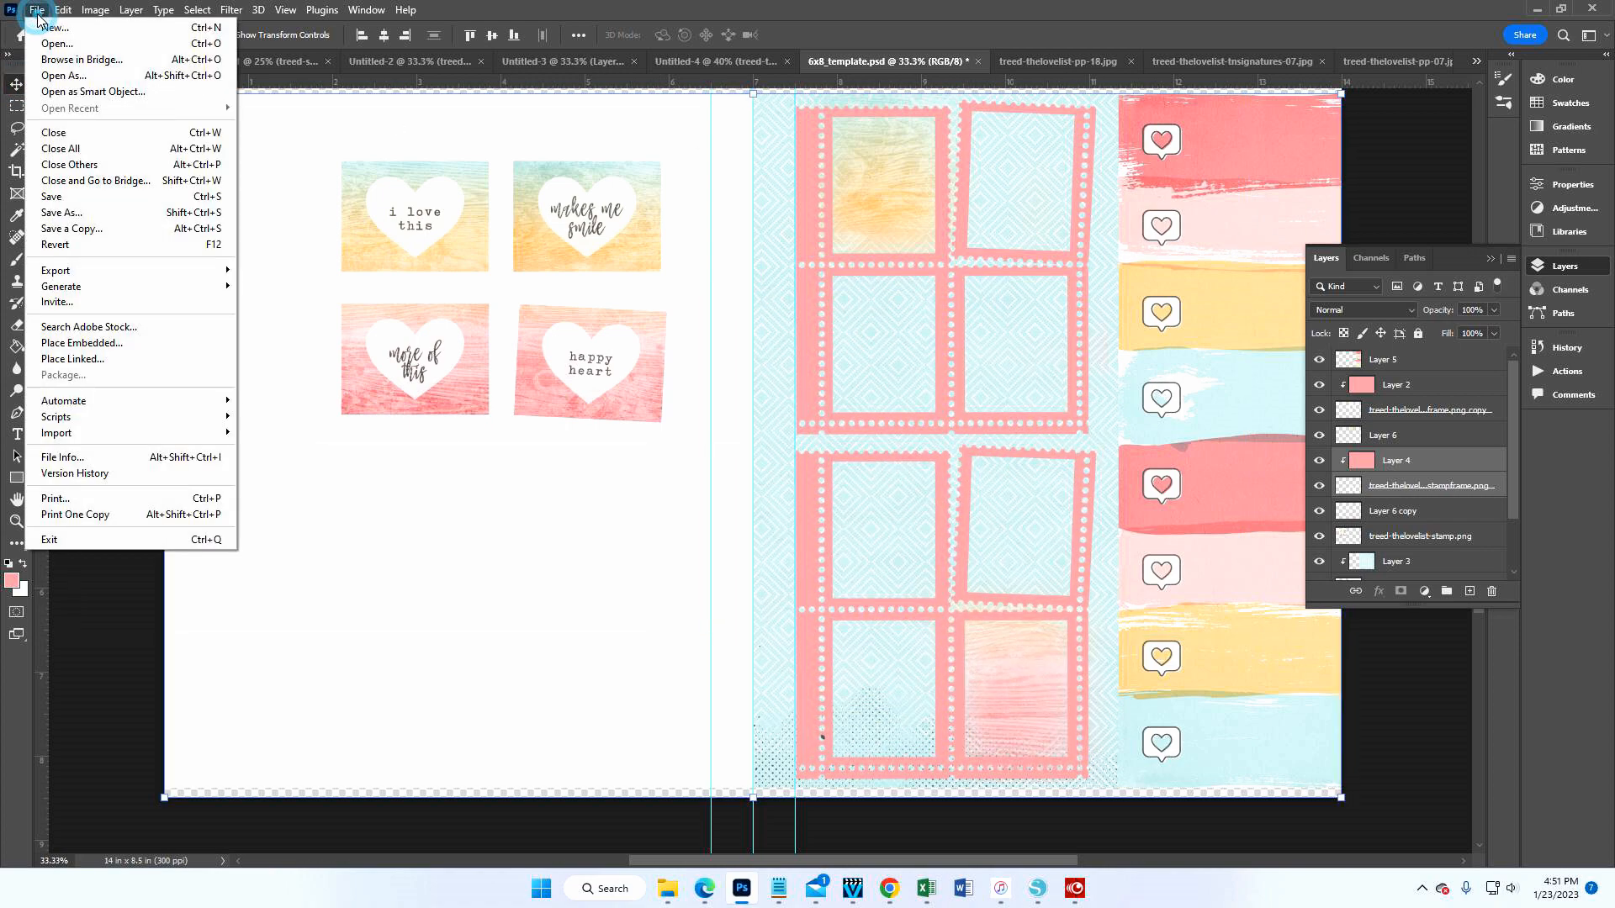
pyautogui.click(42, 41)
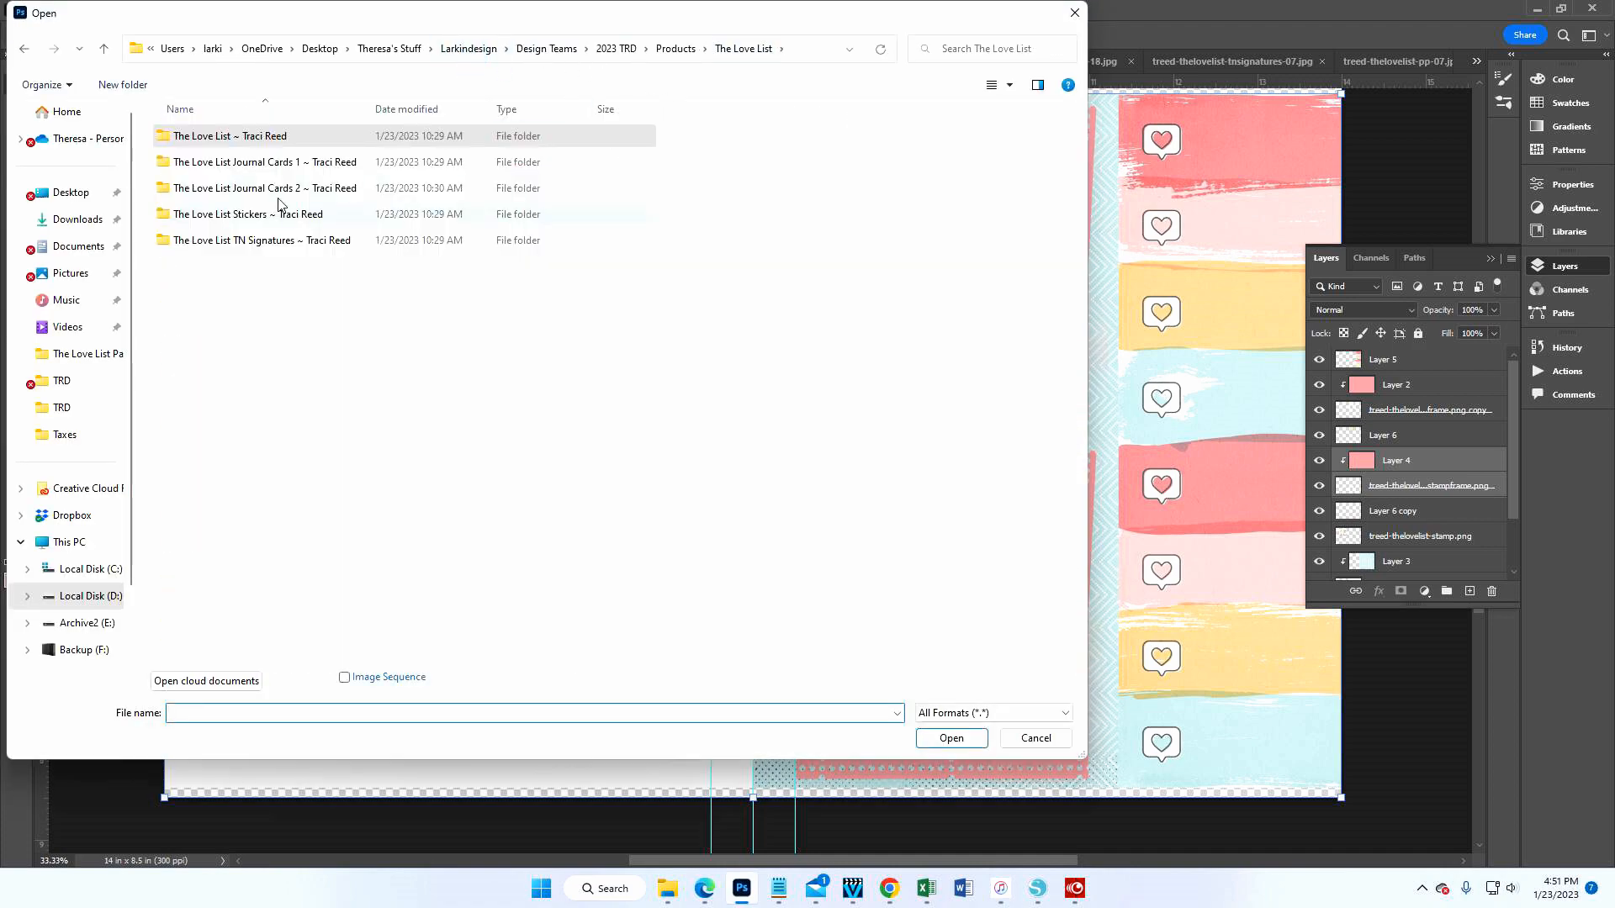
pyautogui.doubleClick(263, 215)
pyautogui.doubleClick(206, 215)
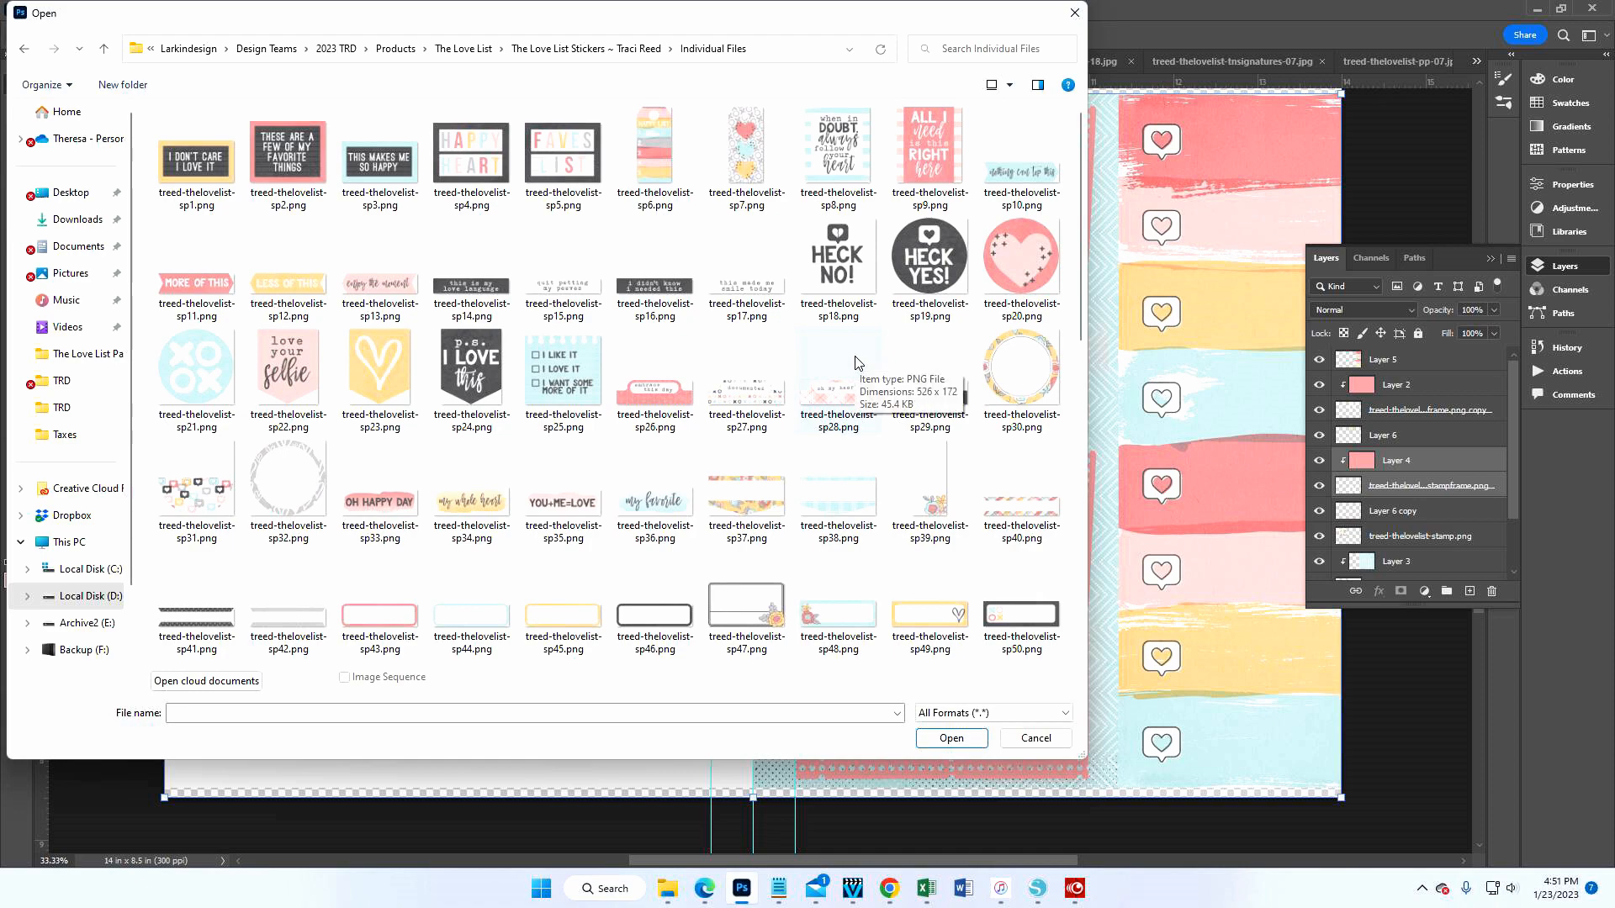
pyautogui.scroll(-6, 856, 364)
pyautogui.scroll(-1, 856, 363)
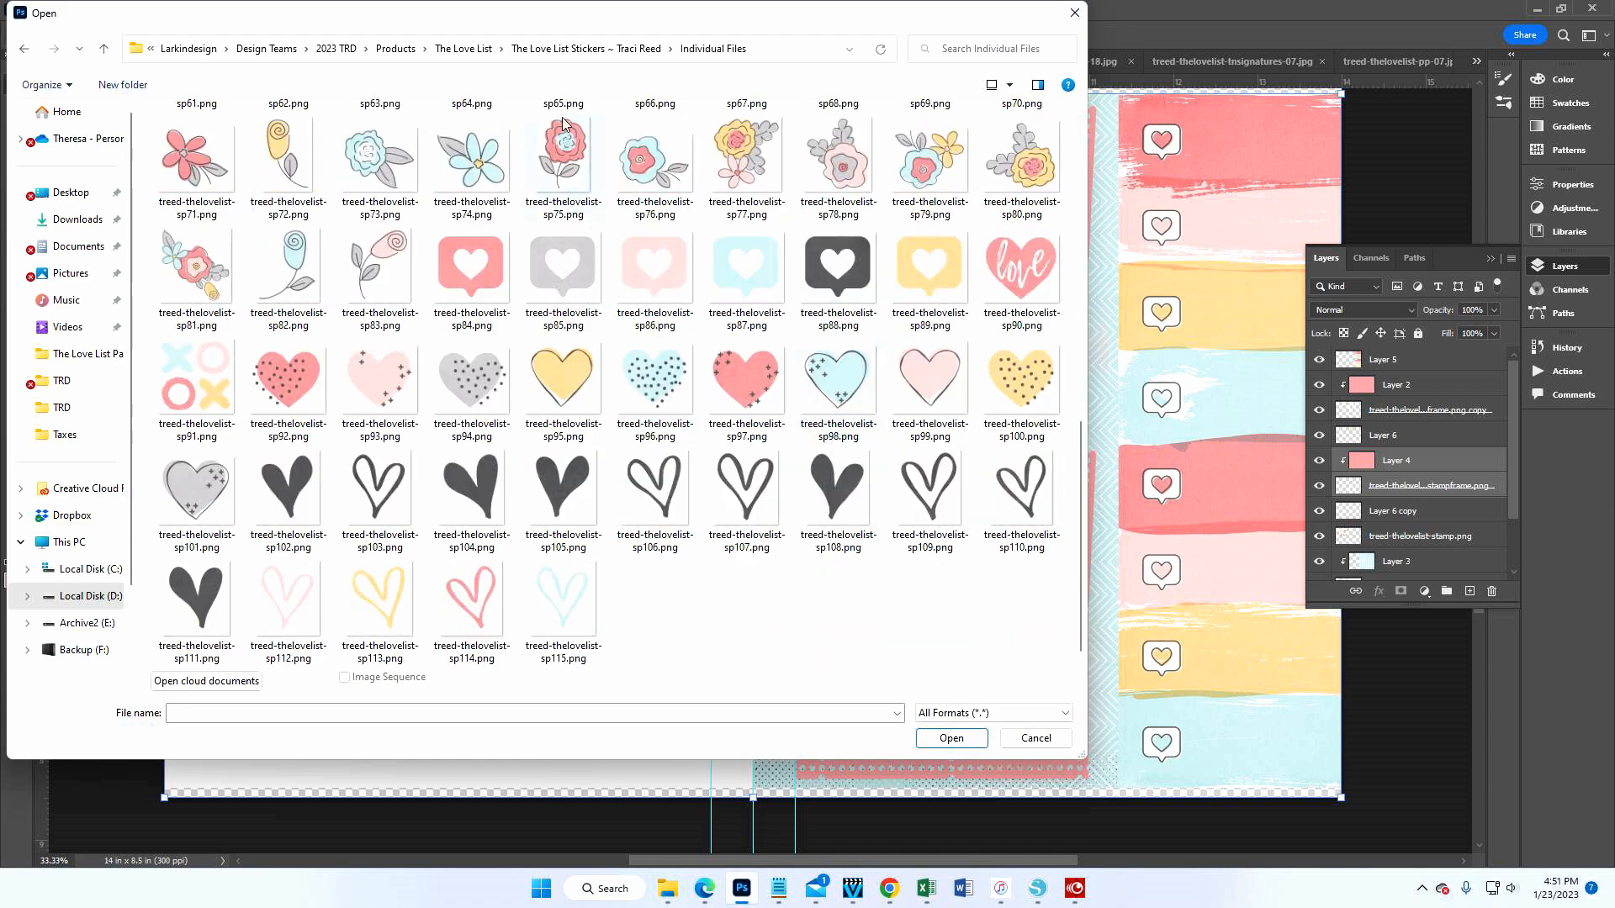
# - Look through The Love List Ellies folder for elements that suit the empty frame openings
pyautogui.click(480, 50)
pyautogui.doubleClick(278, 137)
pyautogui.doubleClick(286, 159)
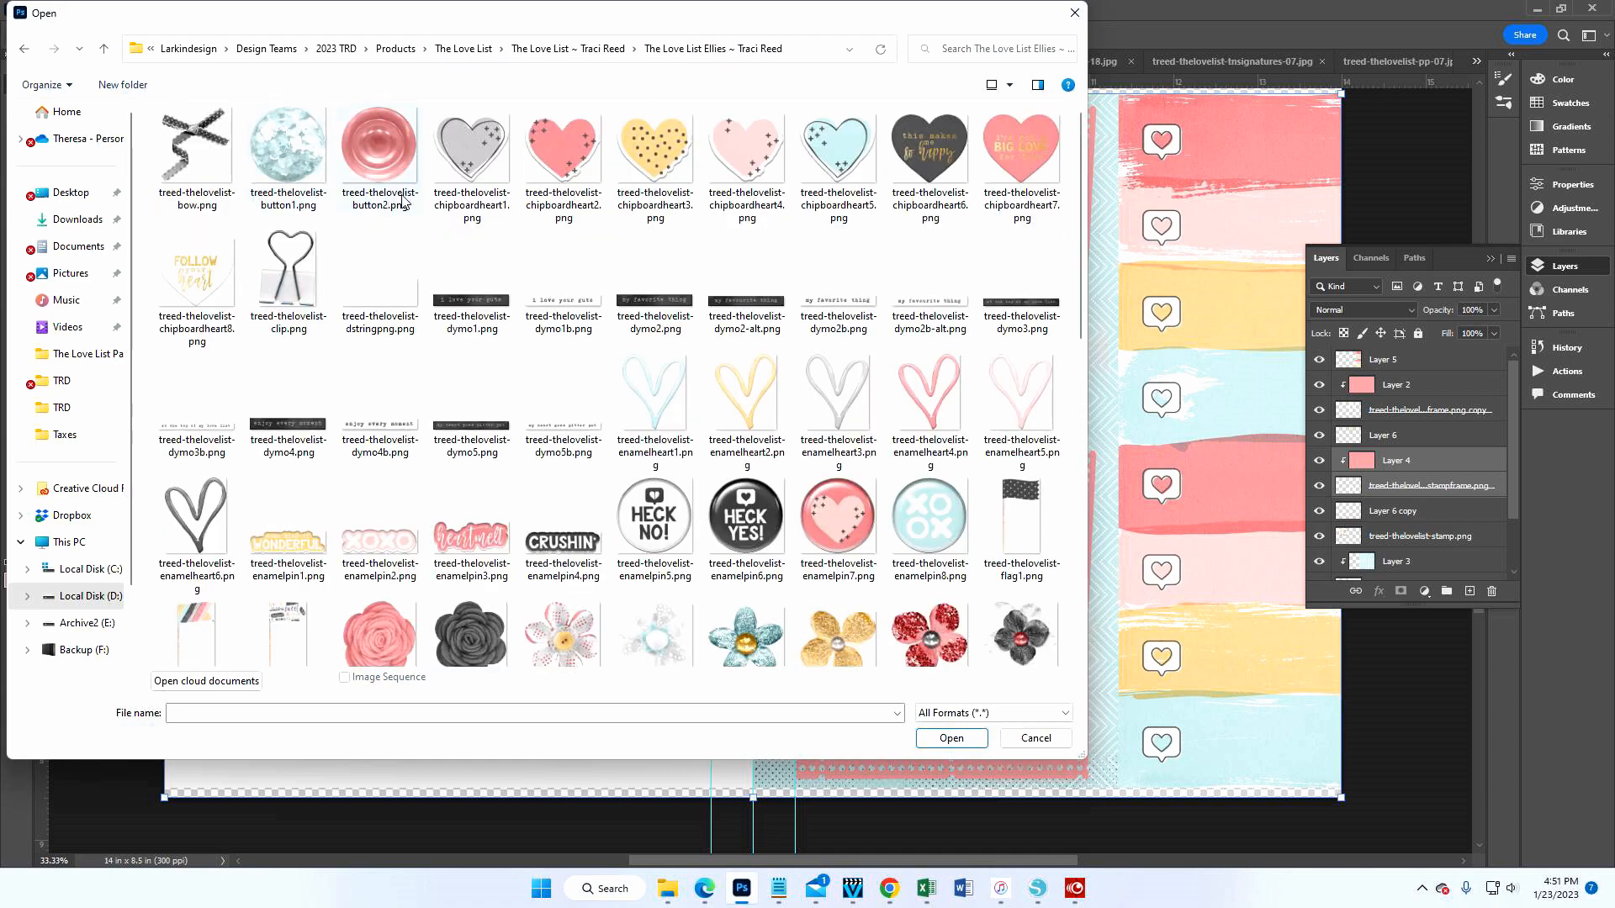
pyautogui.scroll(-3, 688, 291)
pyautogui.scroll(-3, 687, 291)
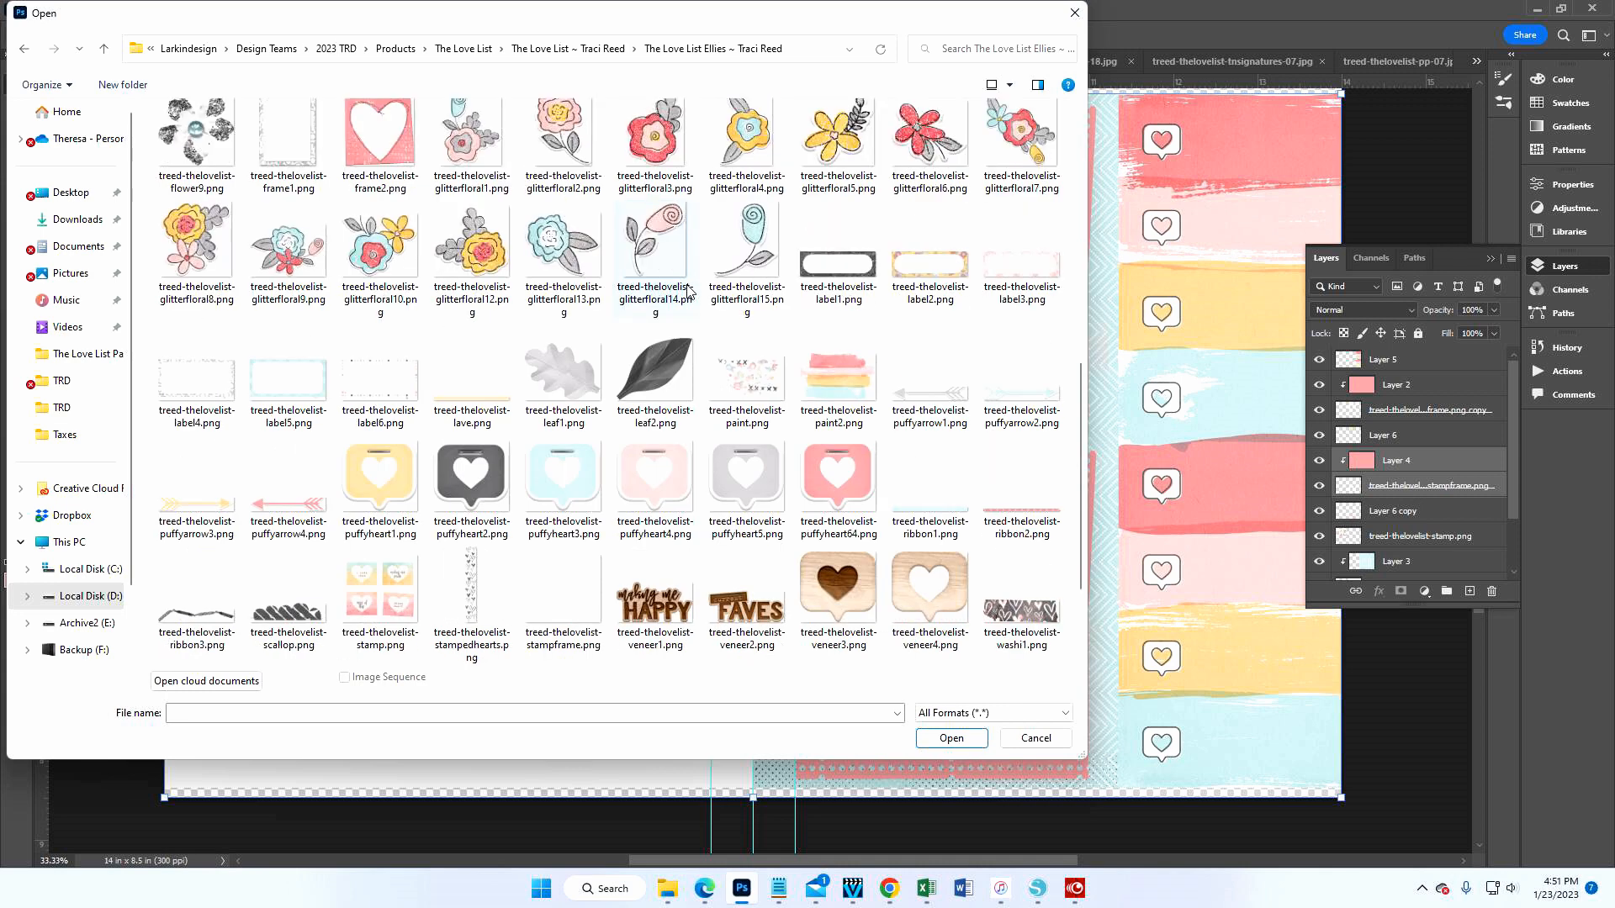
pyautogui.scroll(-2, 688, 291)
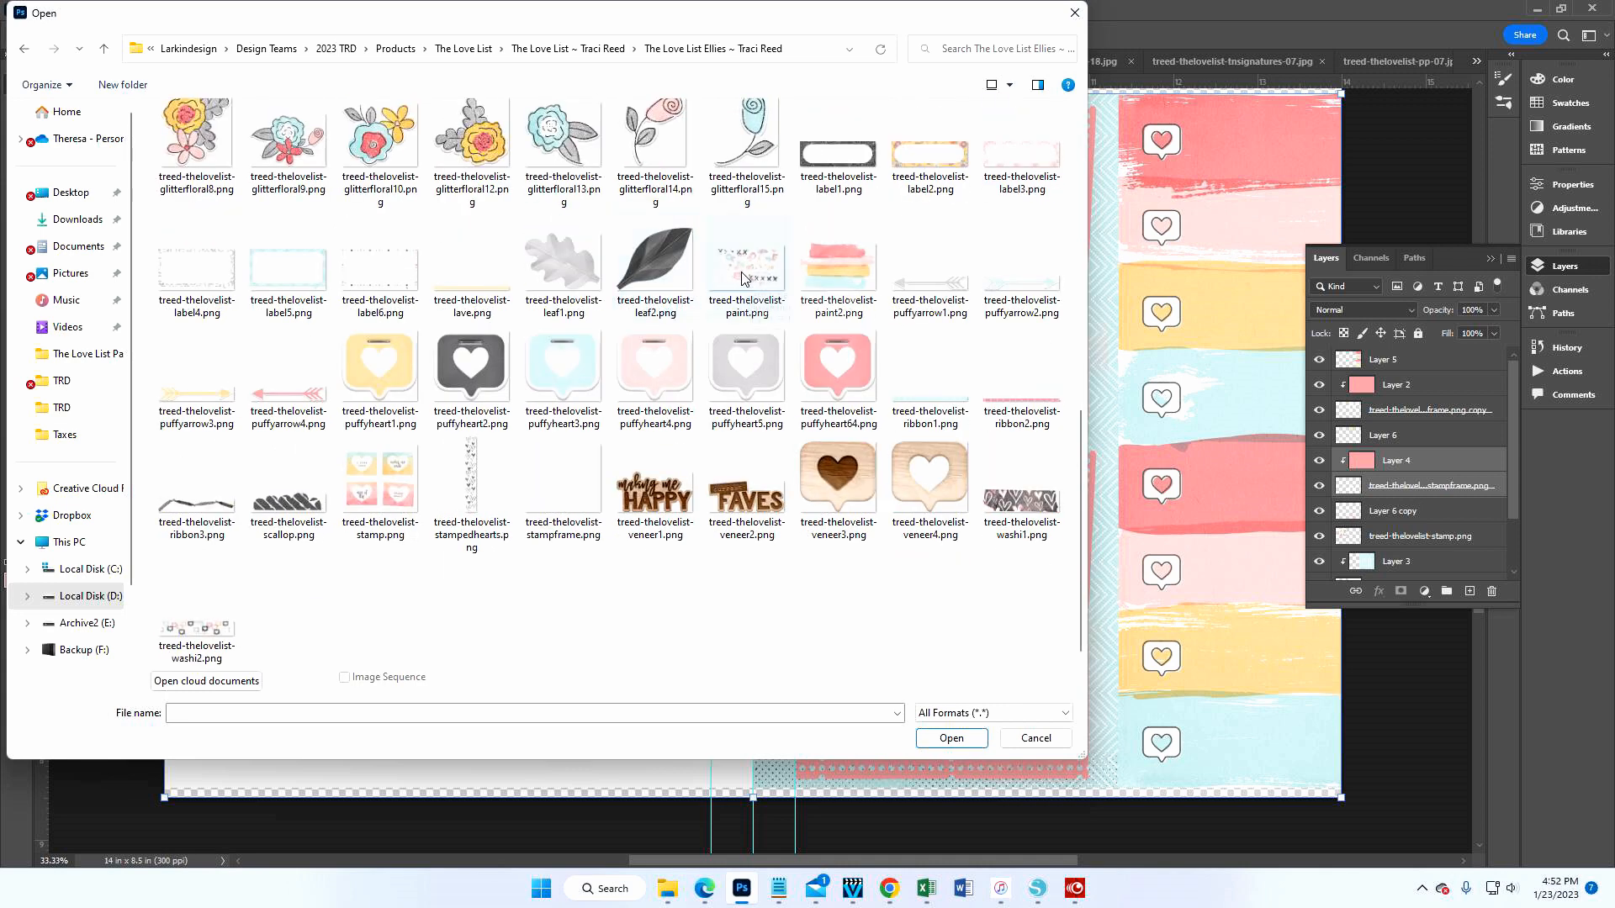
pyautogui.scroll(2, 741, 278)
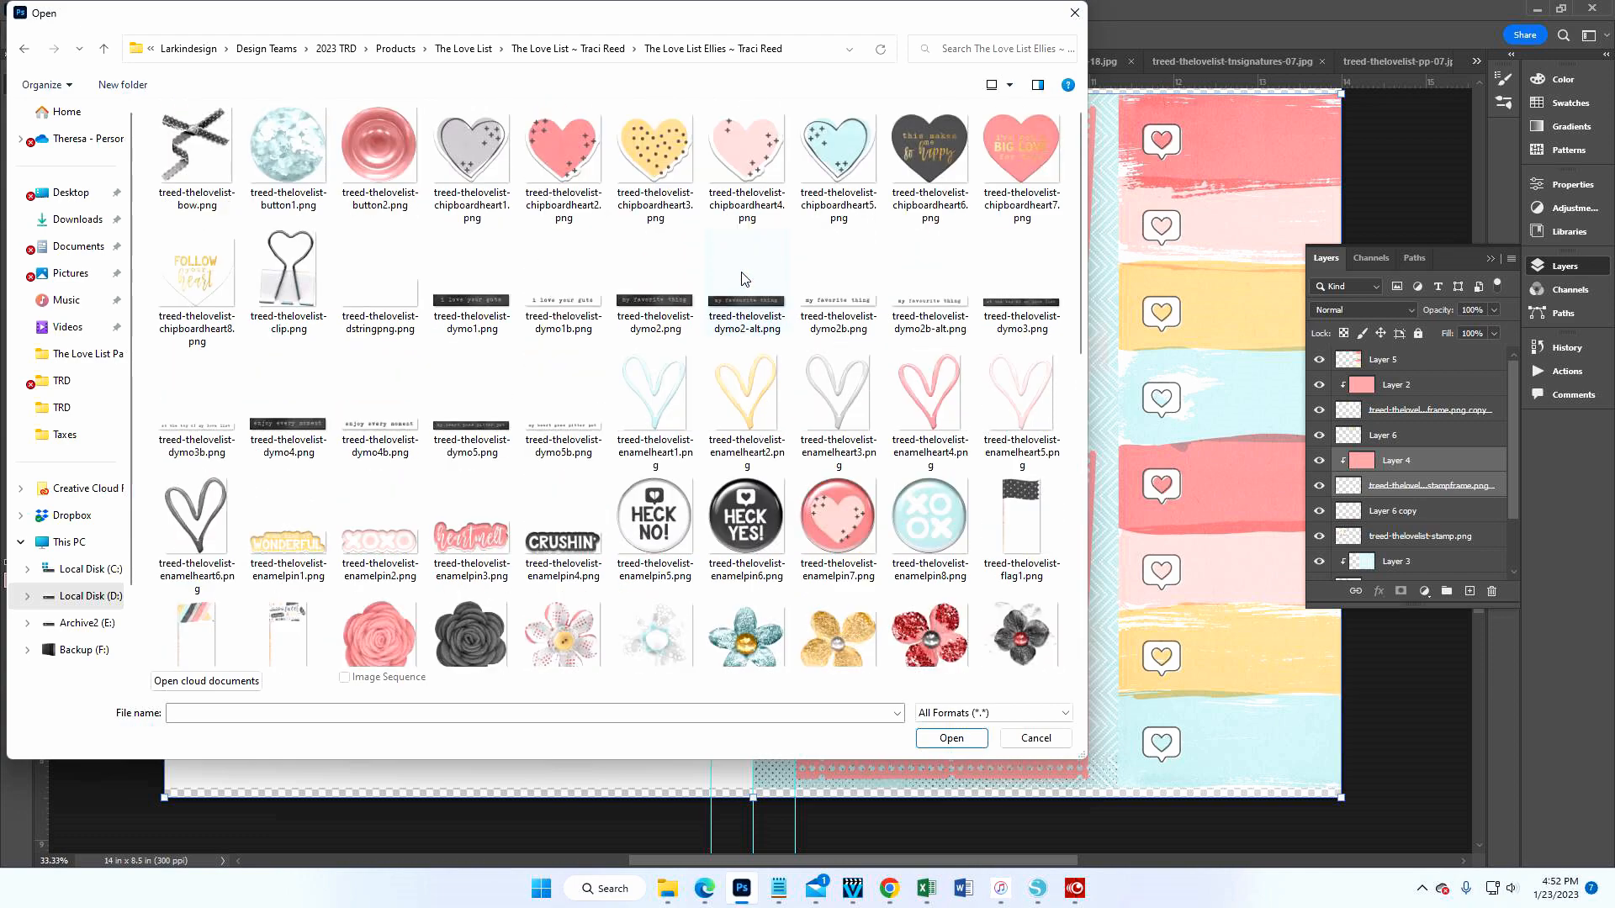
# - Open the LOVE journal card treed-thelovelist-jc_3x4-6.jpg from The Love List Journal Cards 1 folder
pyautogui.click(547, 50)
pyautogui.click(579, 51)
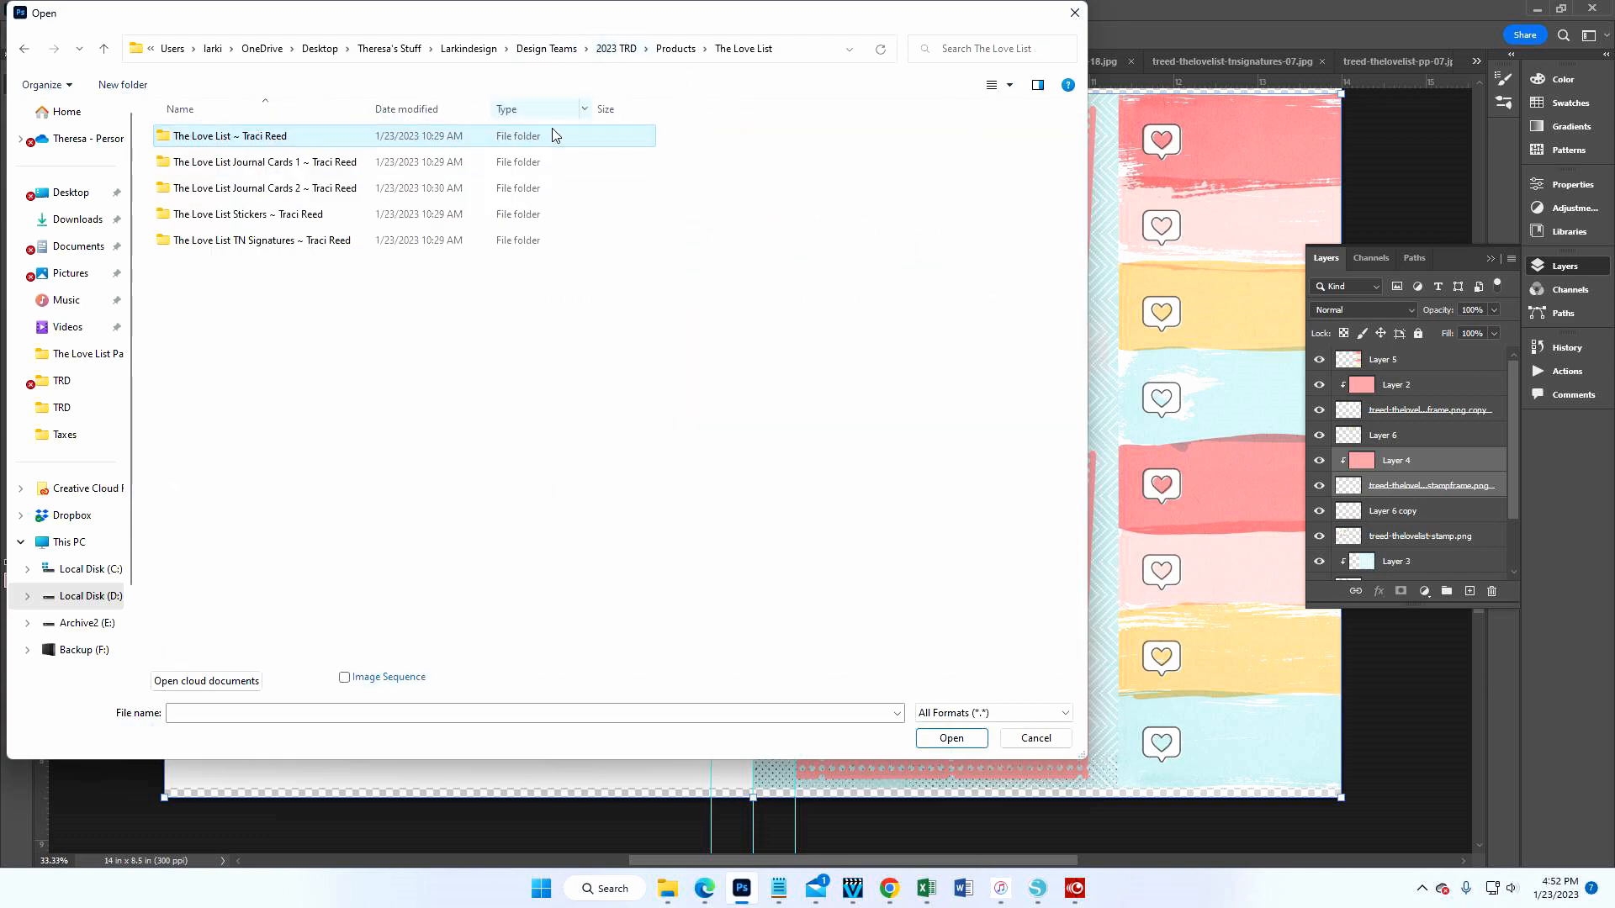
pyautogui.doubleClick(589, 159)
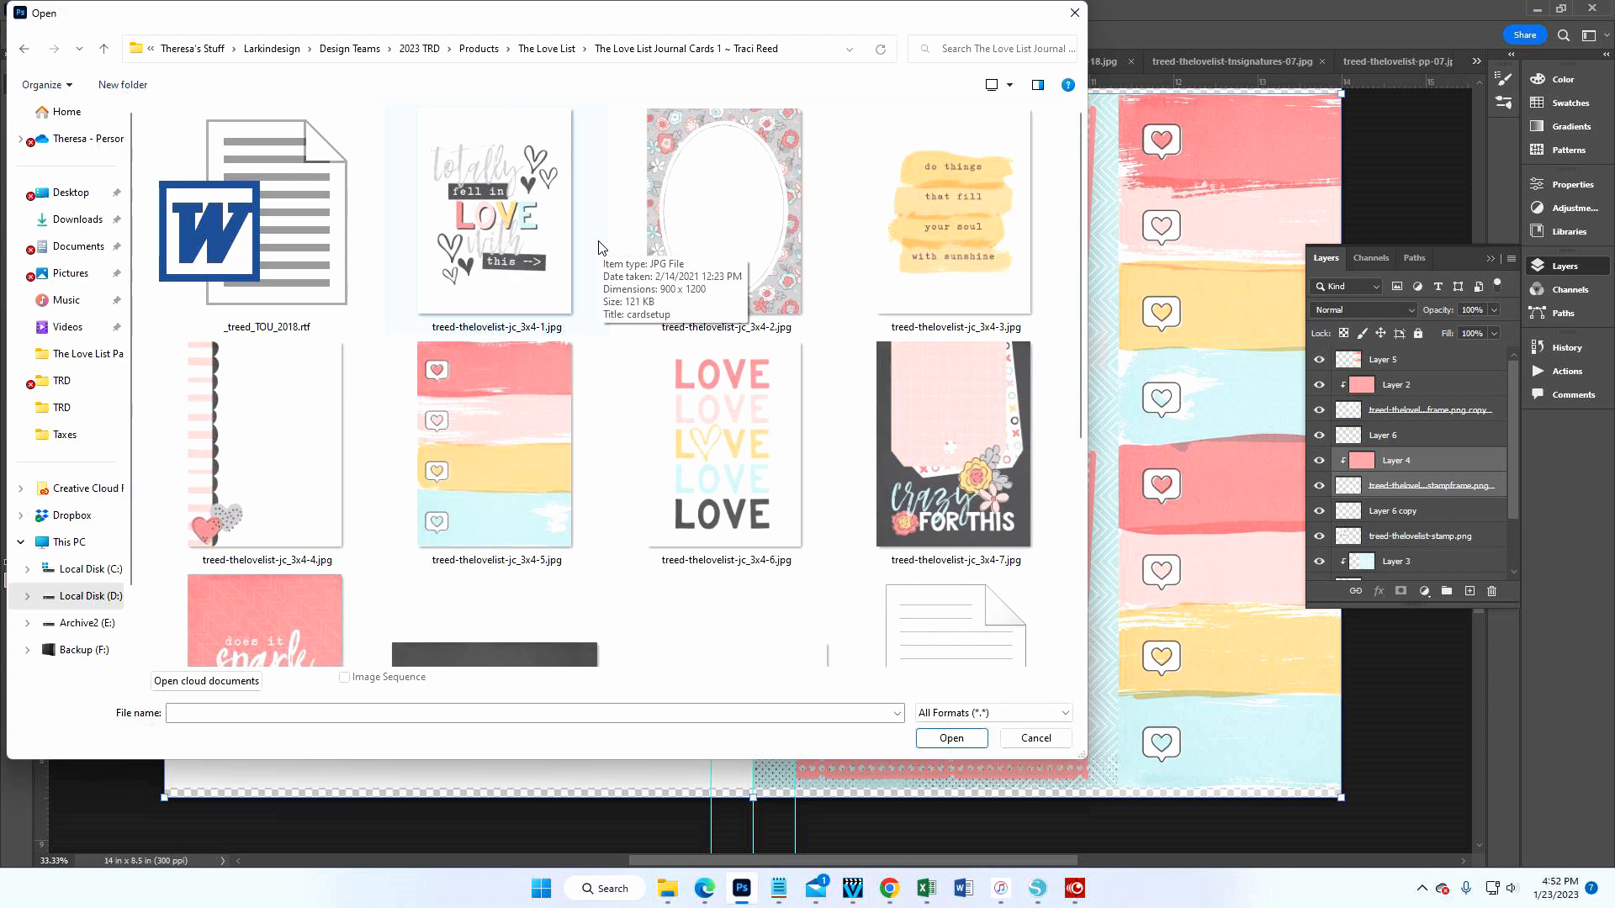
pyautogui.scroll(-2, 600, 248)
pyautogui.click(729, 301)
pyautogui.click(958, 740)
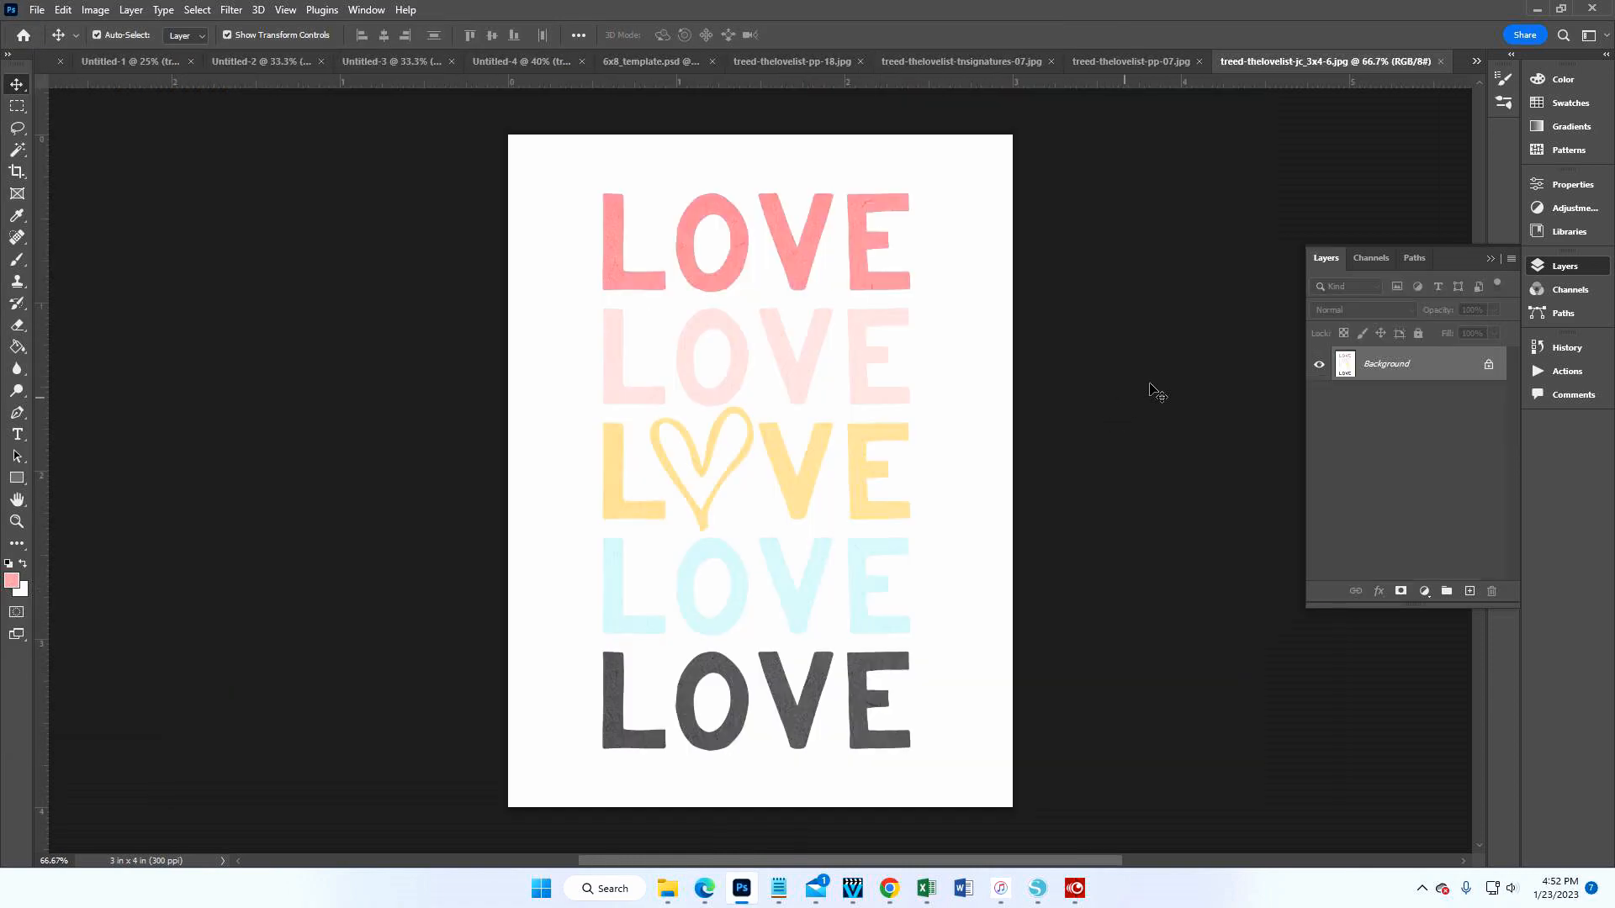
# - Copy the LOVE card into 6x8_template.psd directly above Layer 6 copy, beneath the lower stamp frame
pyautogui.click(663, 65)
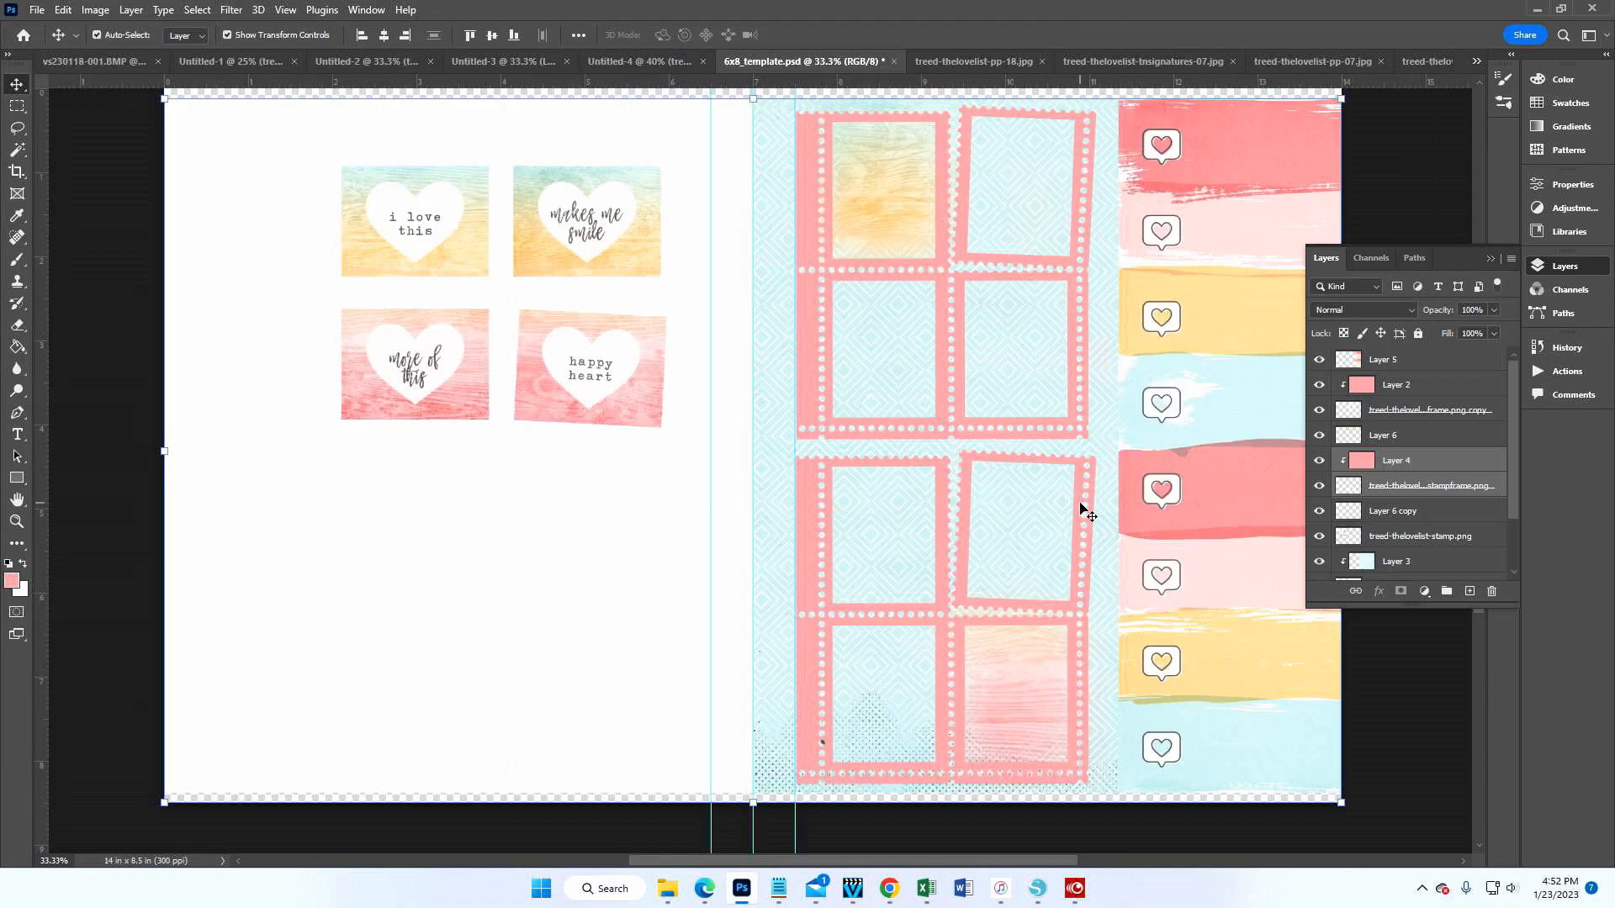
pyautogui.click(1414, 486)
pyautogui.click(1419, 510)
pyautogui.hotkey('ctrl', 'v')
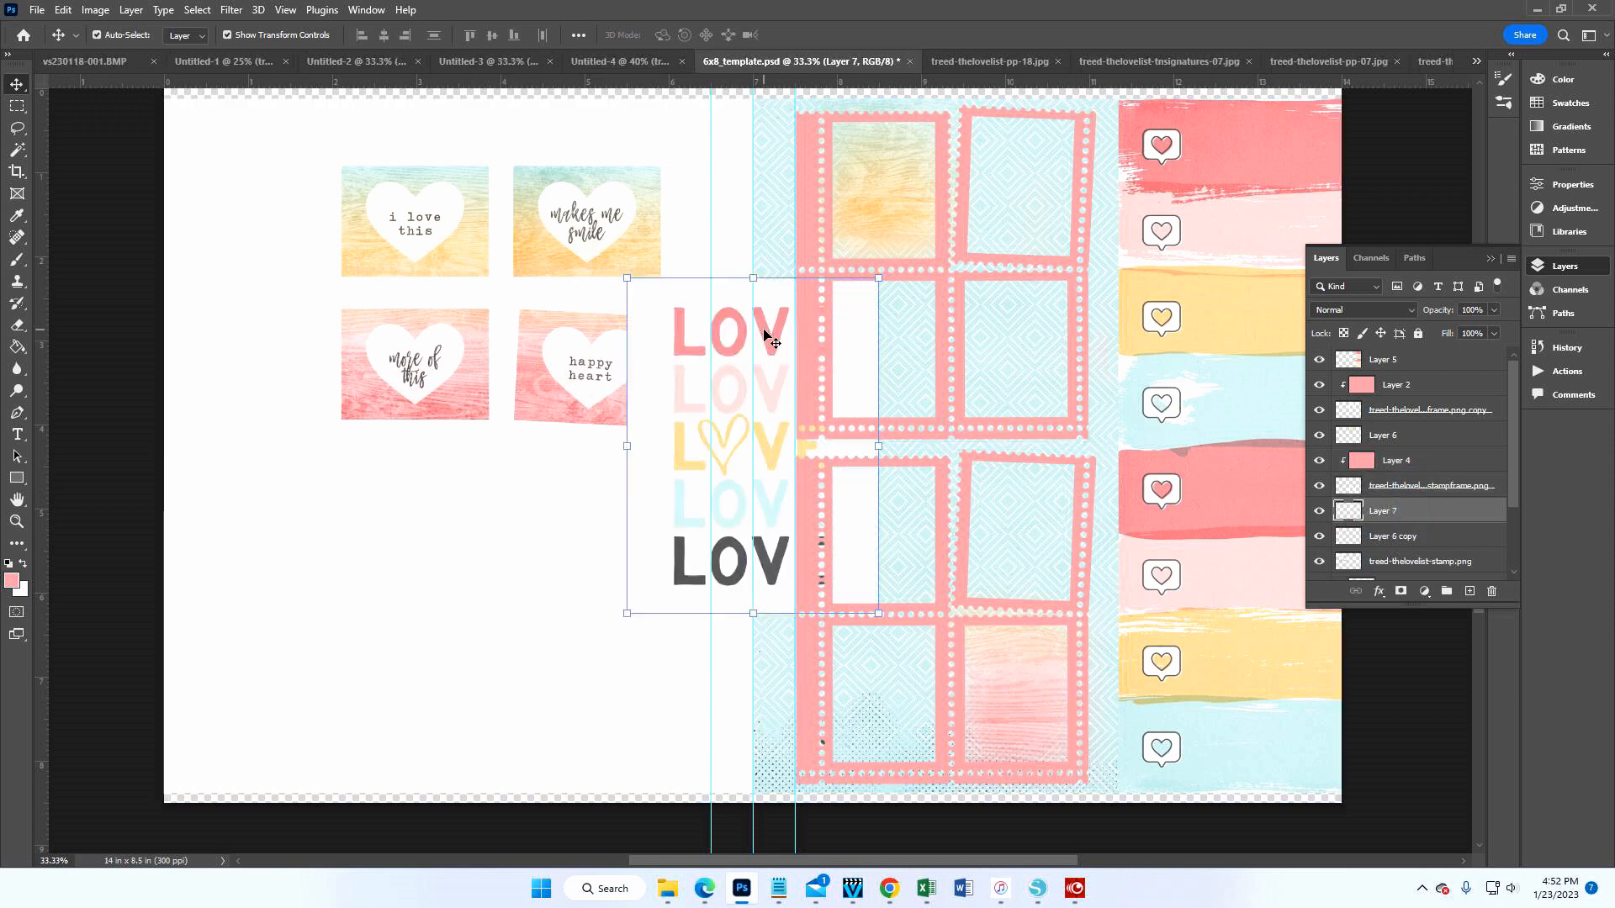
# - Move and scale down the LOVE card to fit the lower stamp frame's top-left opening
pyautogui.moveTo(768, 331); pyautogui.dragTo(851, 343)
pyautogui.moveTo(711, 288); pyautogui.dragTo(825, 436)
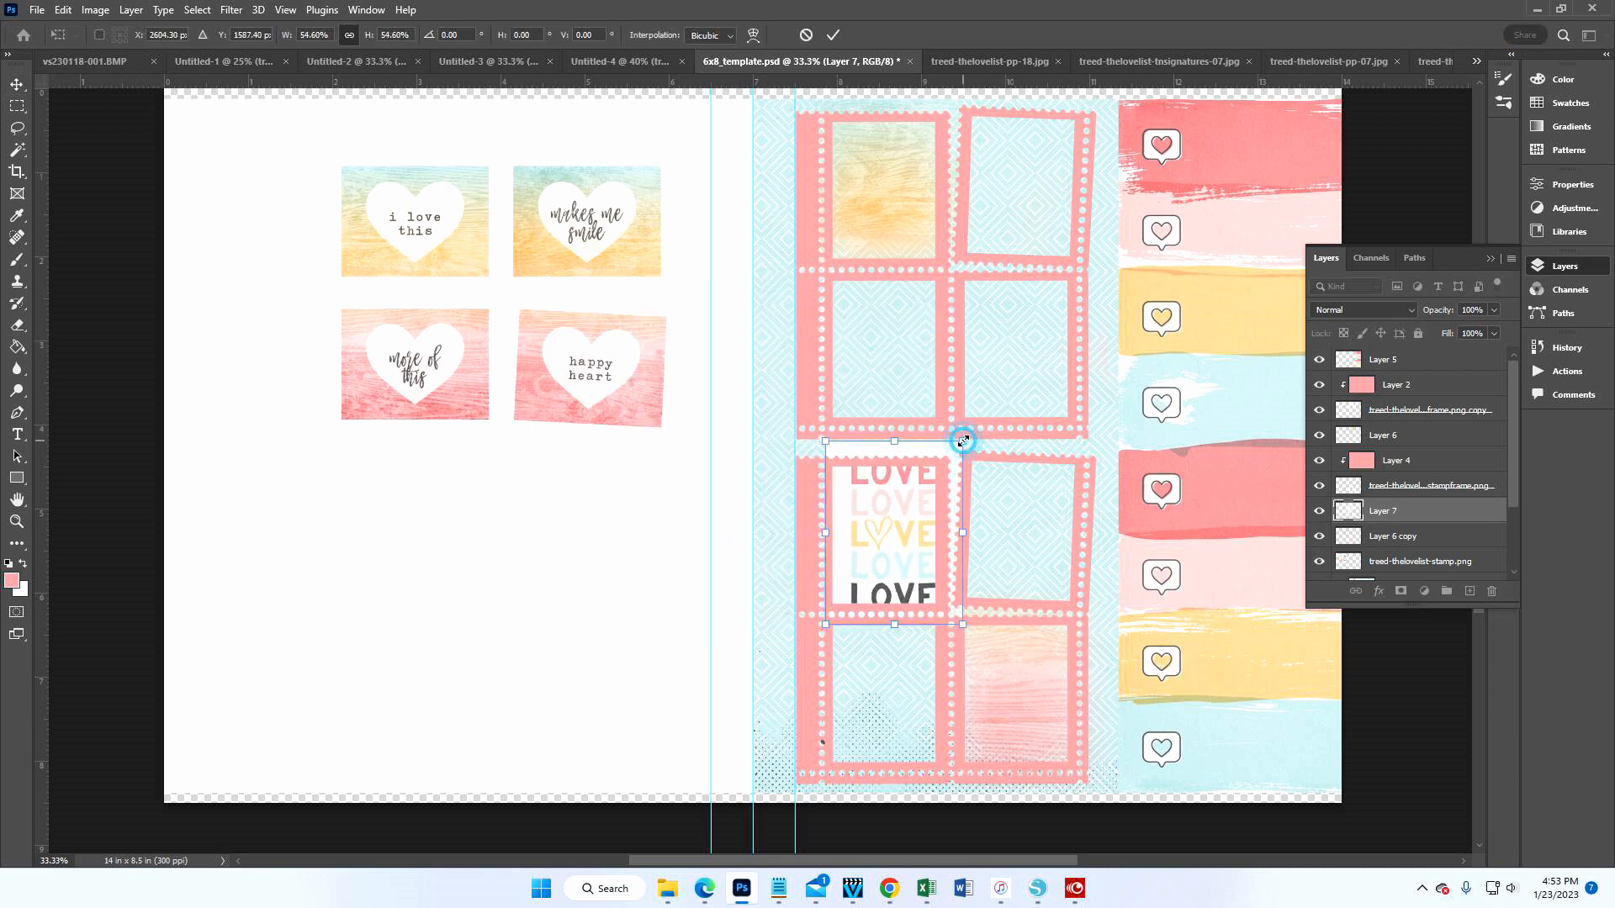
pyautogui.moveTo(962, 437); pyautogui.dragTo(935, 458)
pyautogui.moveTo(945, 626); pyautogui.dragTo(943, 621)
pyautogui.moveTo(825, 619); pyautogui.dragTo(829, 616)
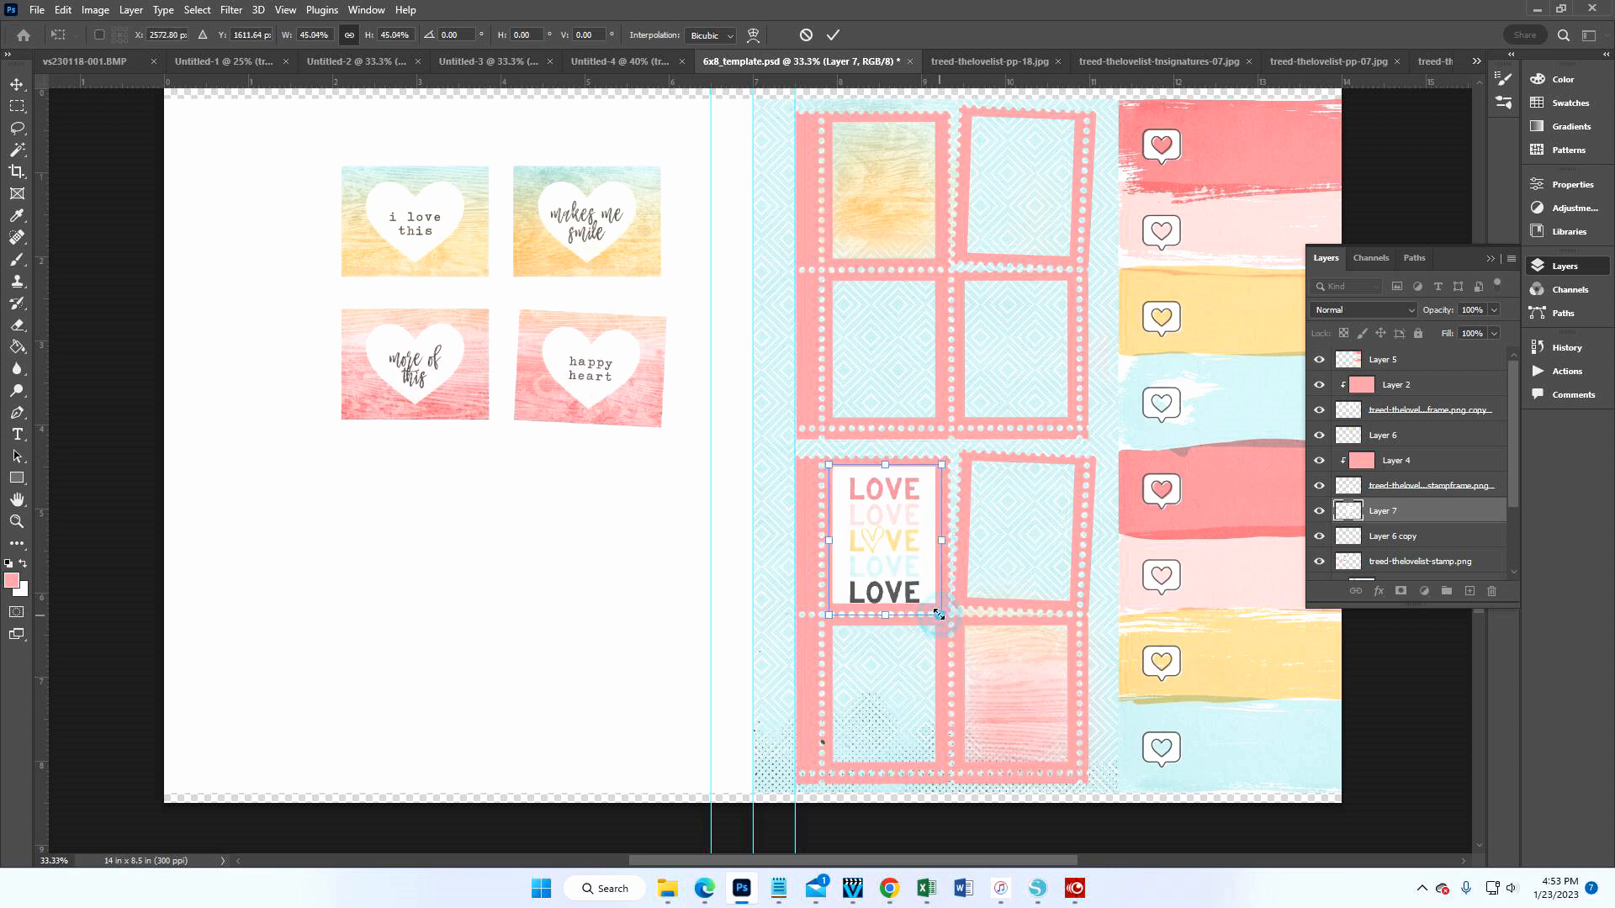
pyautogui.moveTo(940, 616); pyautogui.dragTo(938, 611)
pyautogui.press('Return')
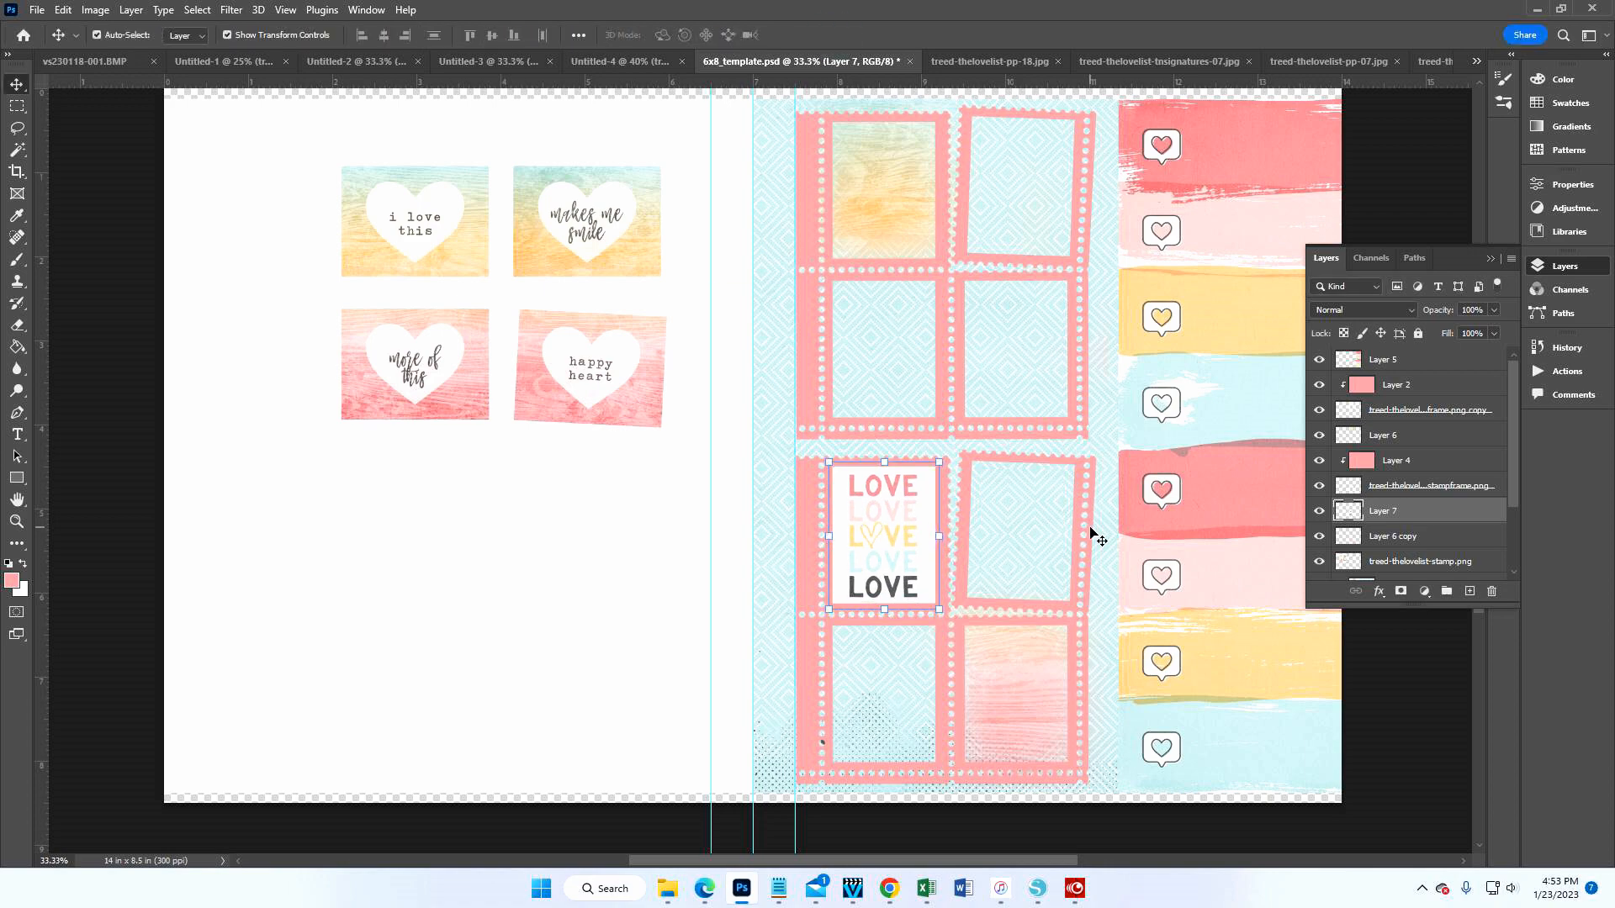
# - Open the four-hearts journal card treed-thelovelist-jc_3x4-11.jpg from The Love List Journal Cards 2 folder
pyautogui.click(36, 9)
pyautogui.click(51, 39)
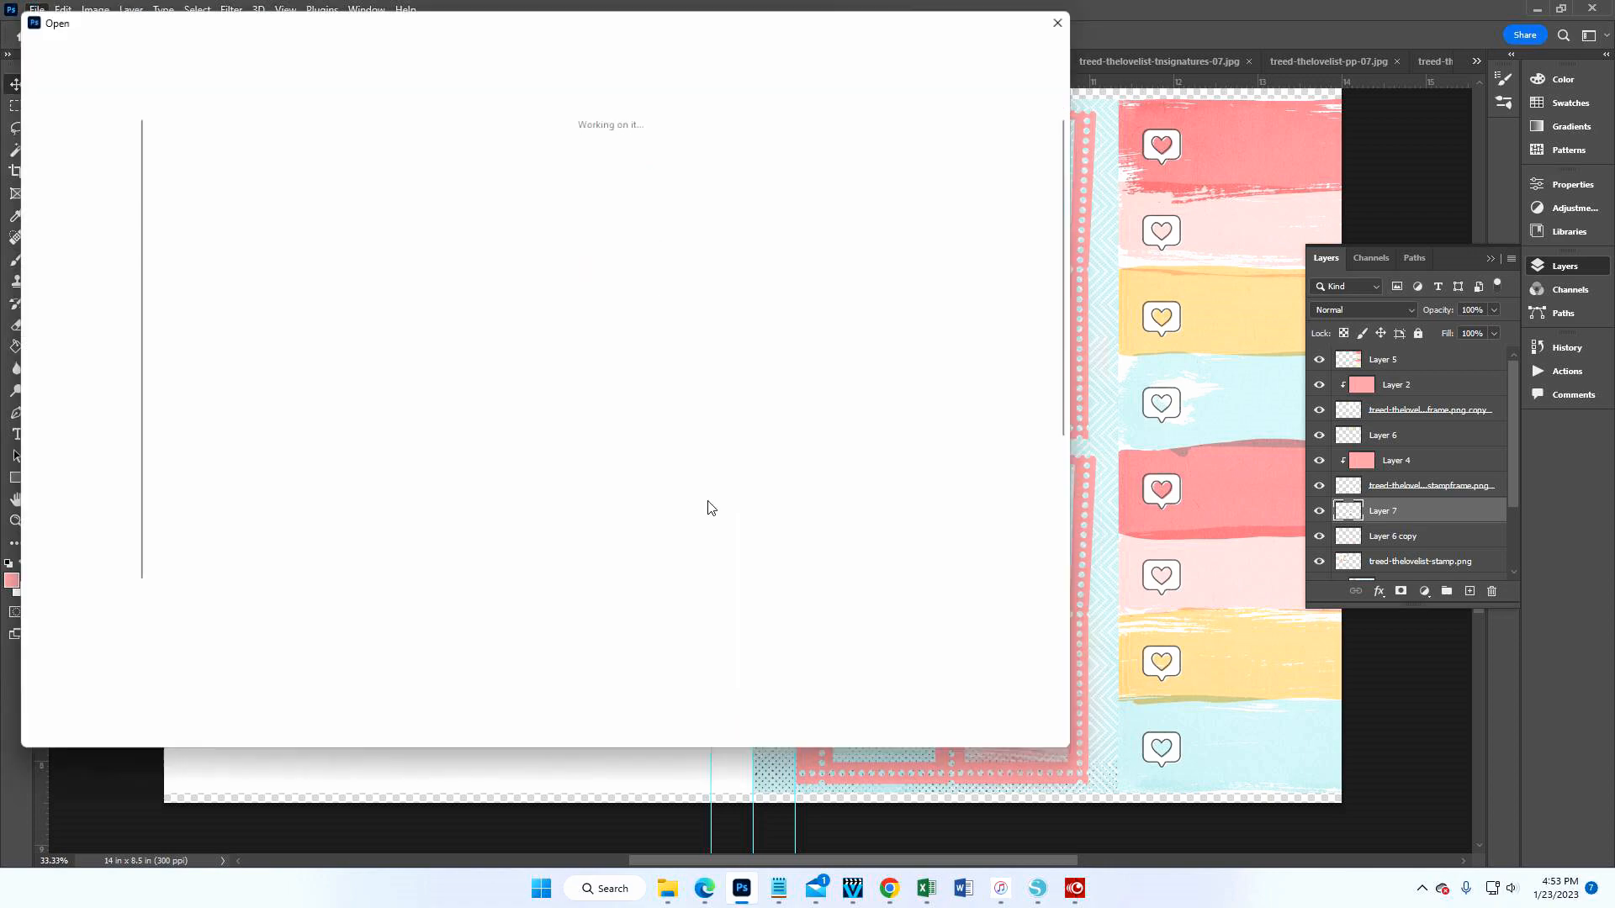
pyautogui.scroll(-2, 858, 360)
pyautogui.scroll(2, 858, 360)
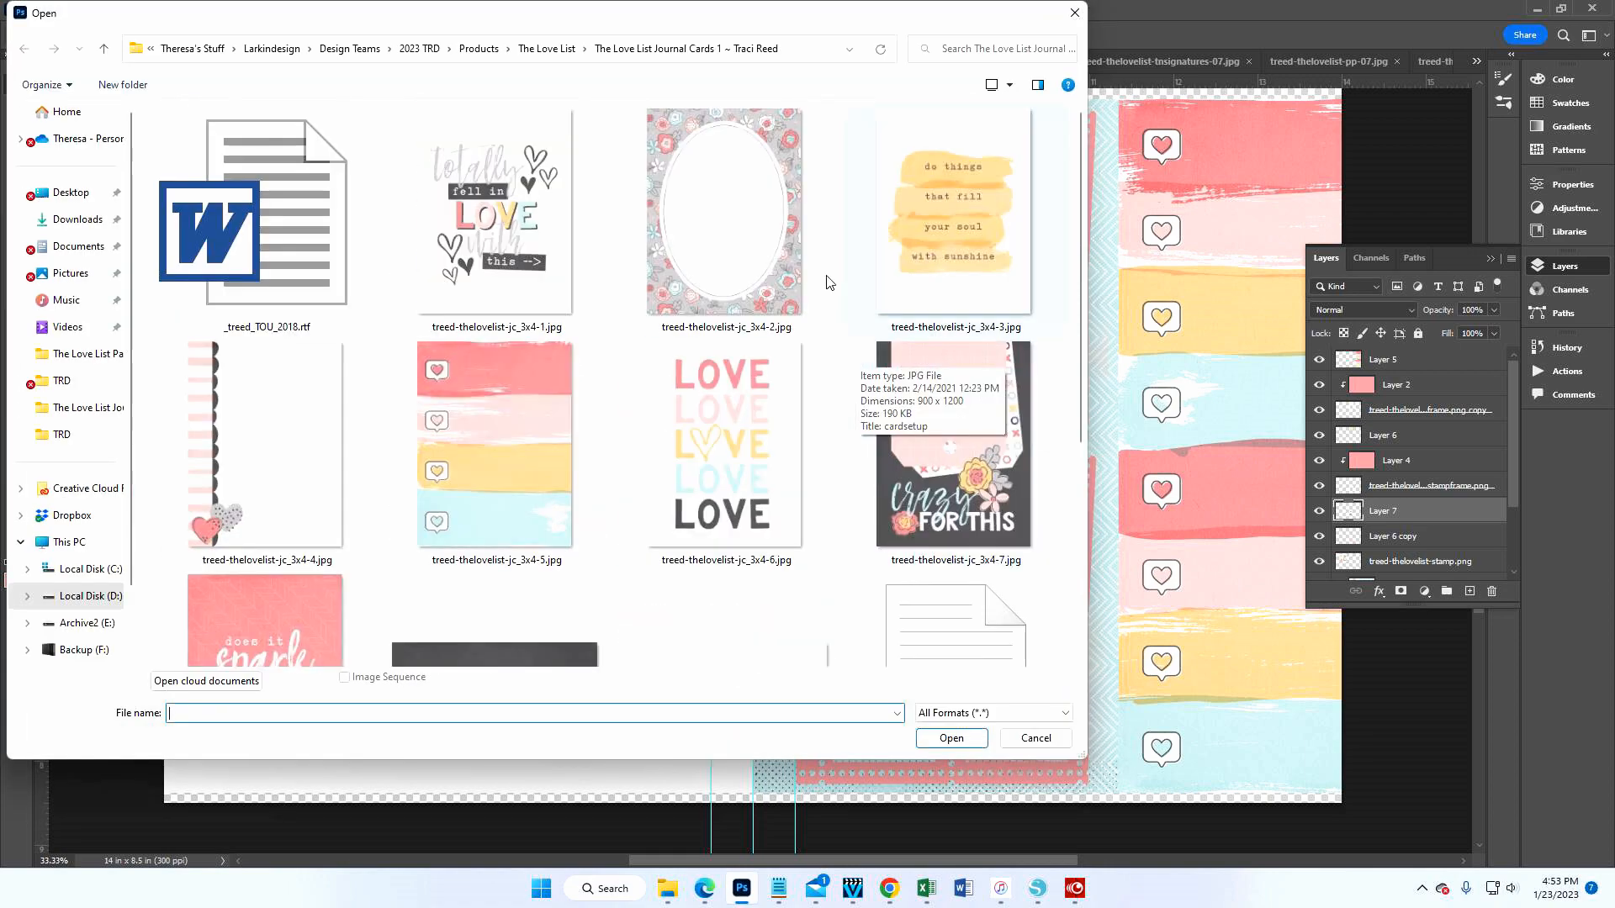
pyautogui.scroll(-2, 735, 299)
pyautogui.click(546, 47)
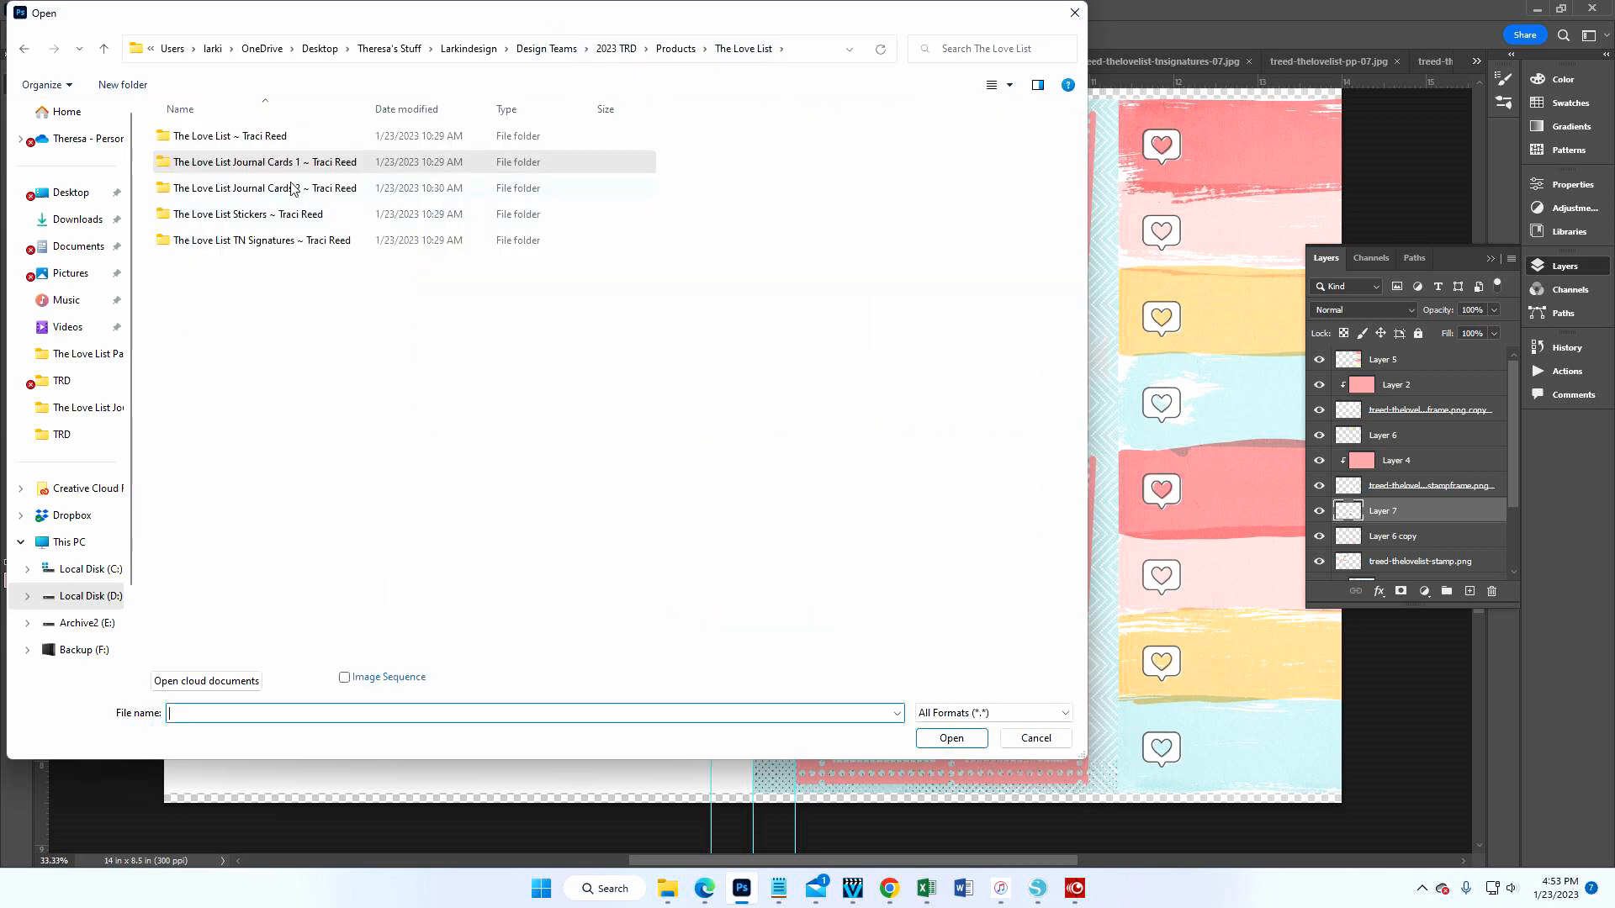
pyautogui.doubleClick(294, 184)
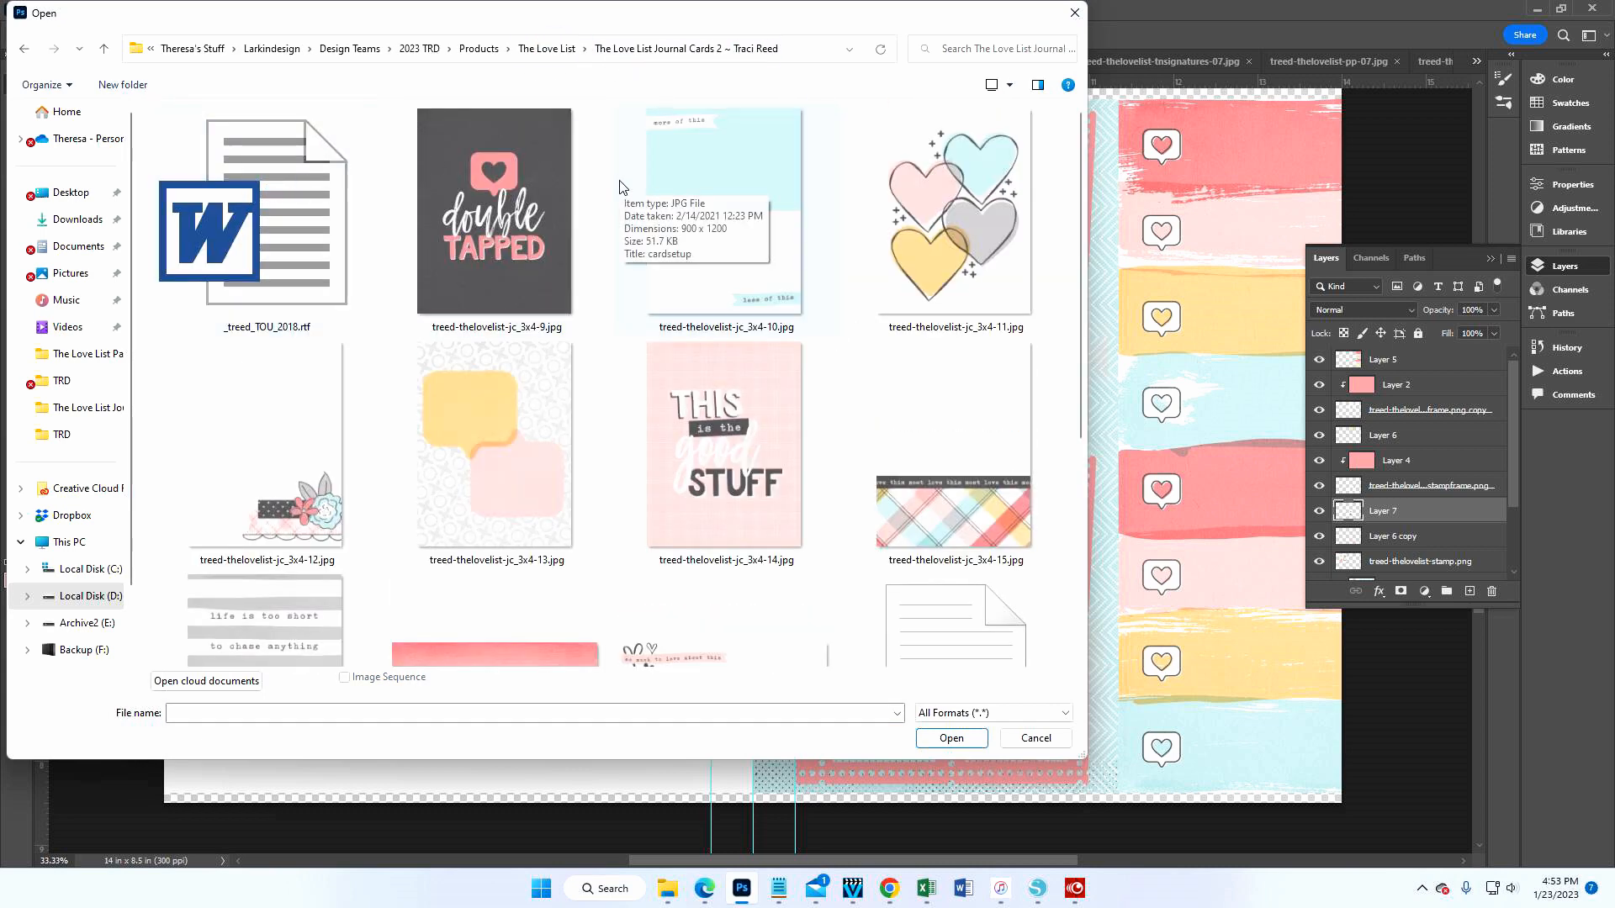
pyautogui.scroll(-2, 623, 187)
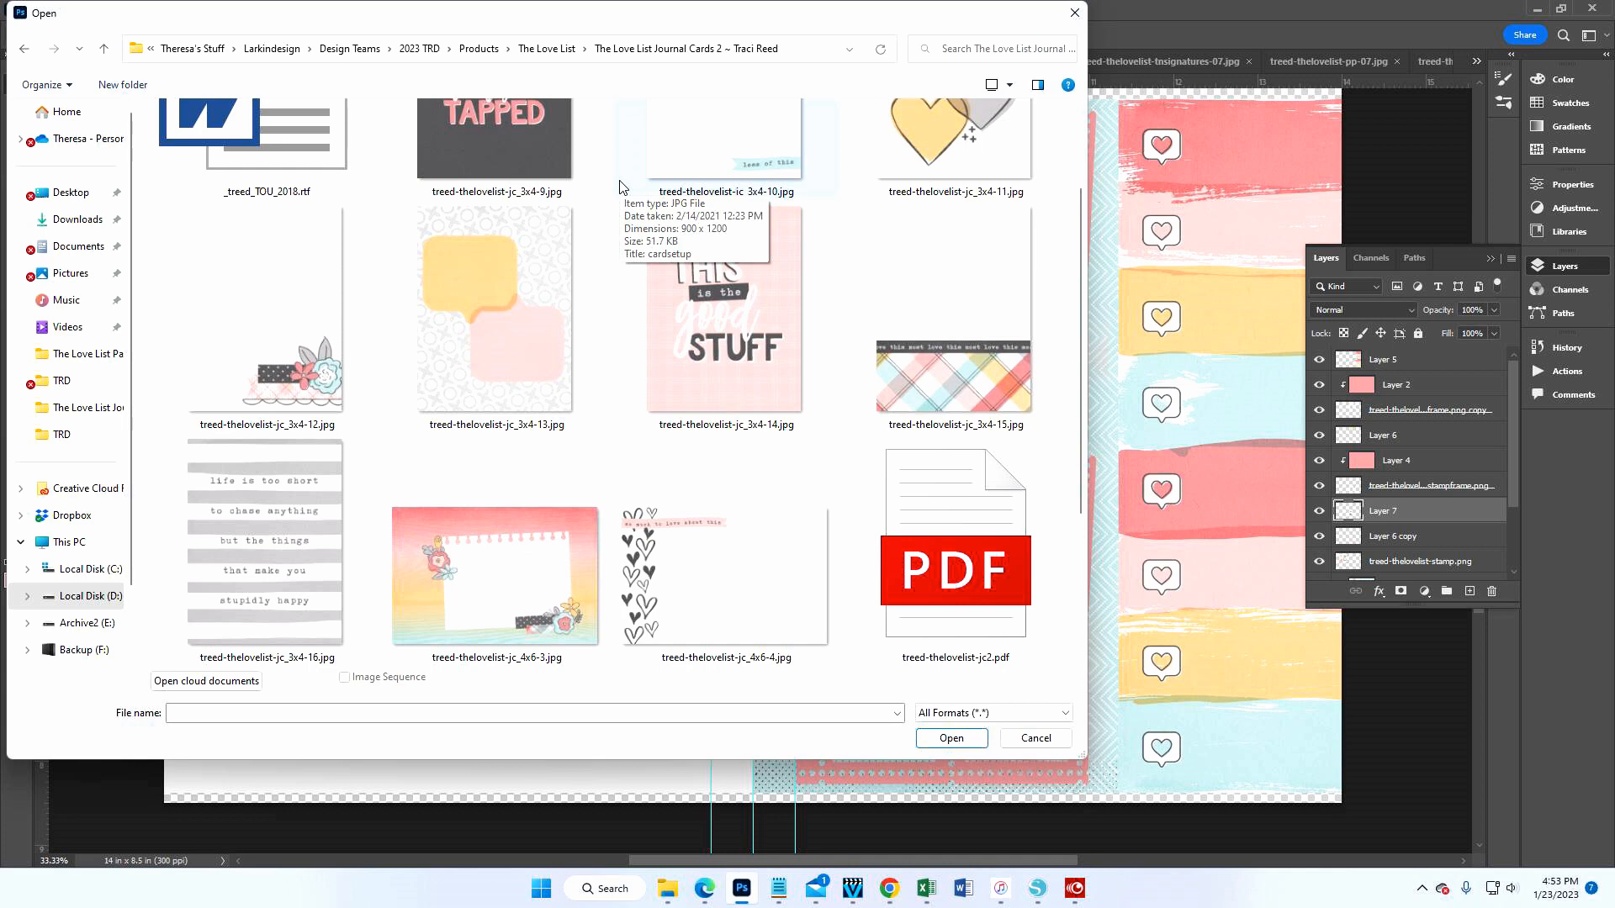
pyautogui.scroll(-2, 623, 188)
pyautogui.scroll(1, 622, 187)
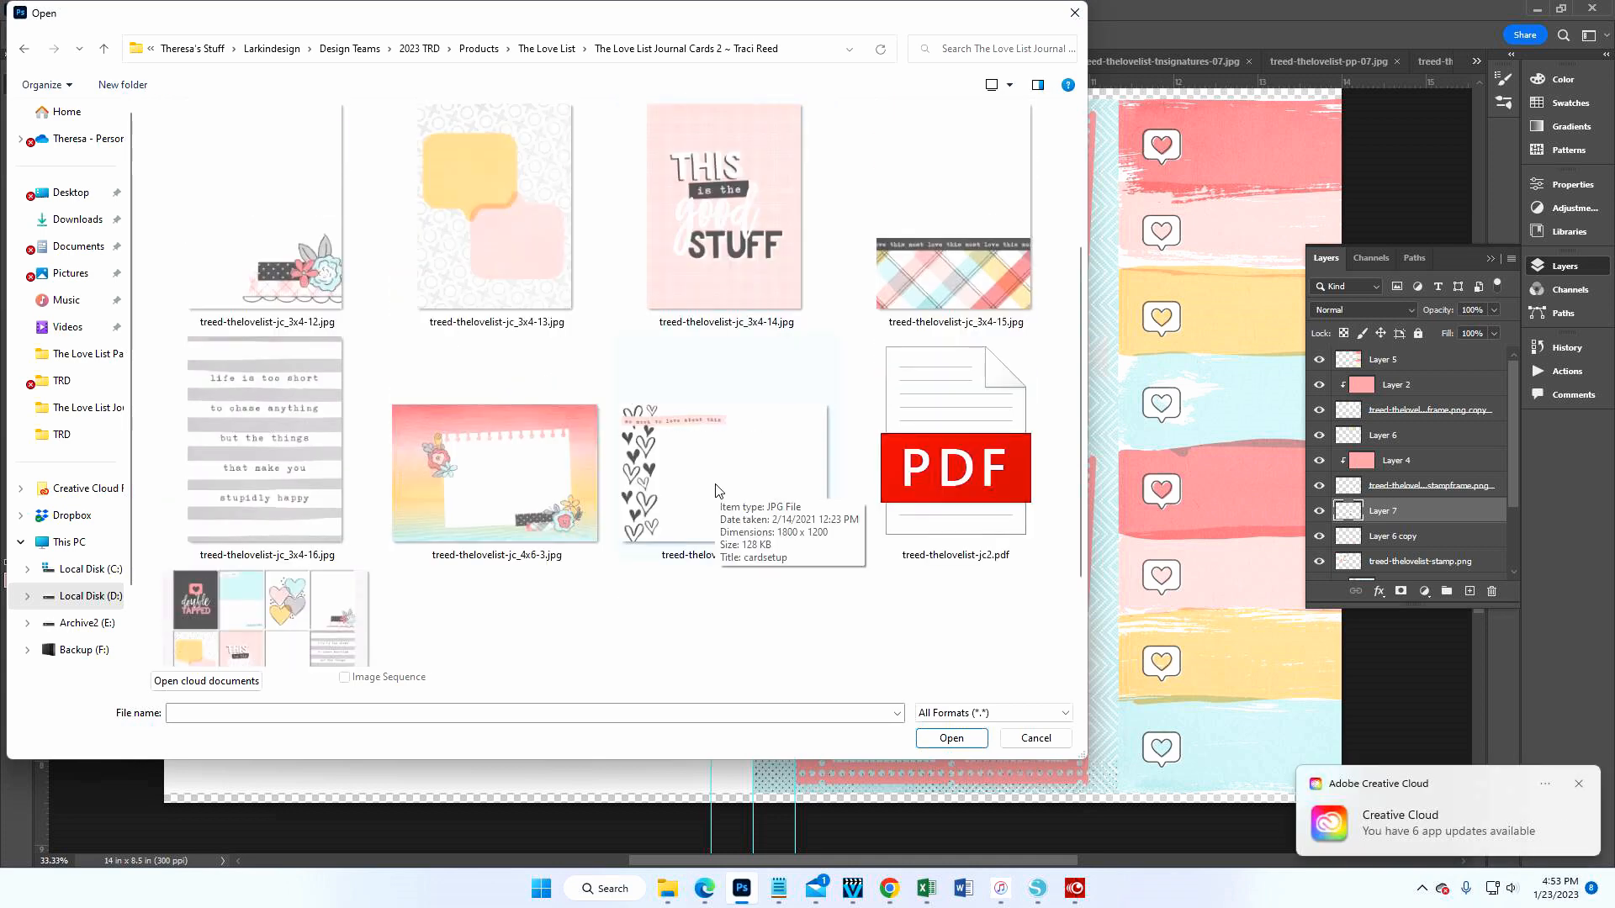
pyautogui.scroll(2, 715, 490)
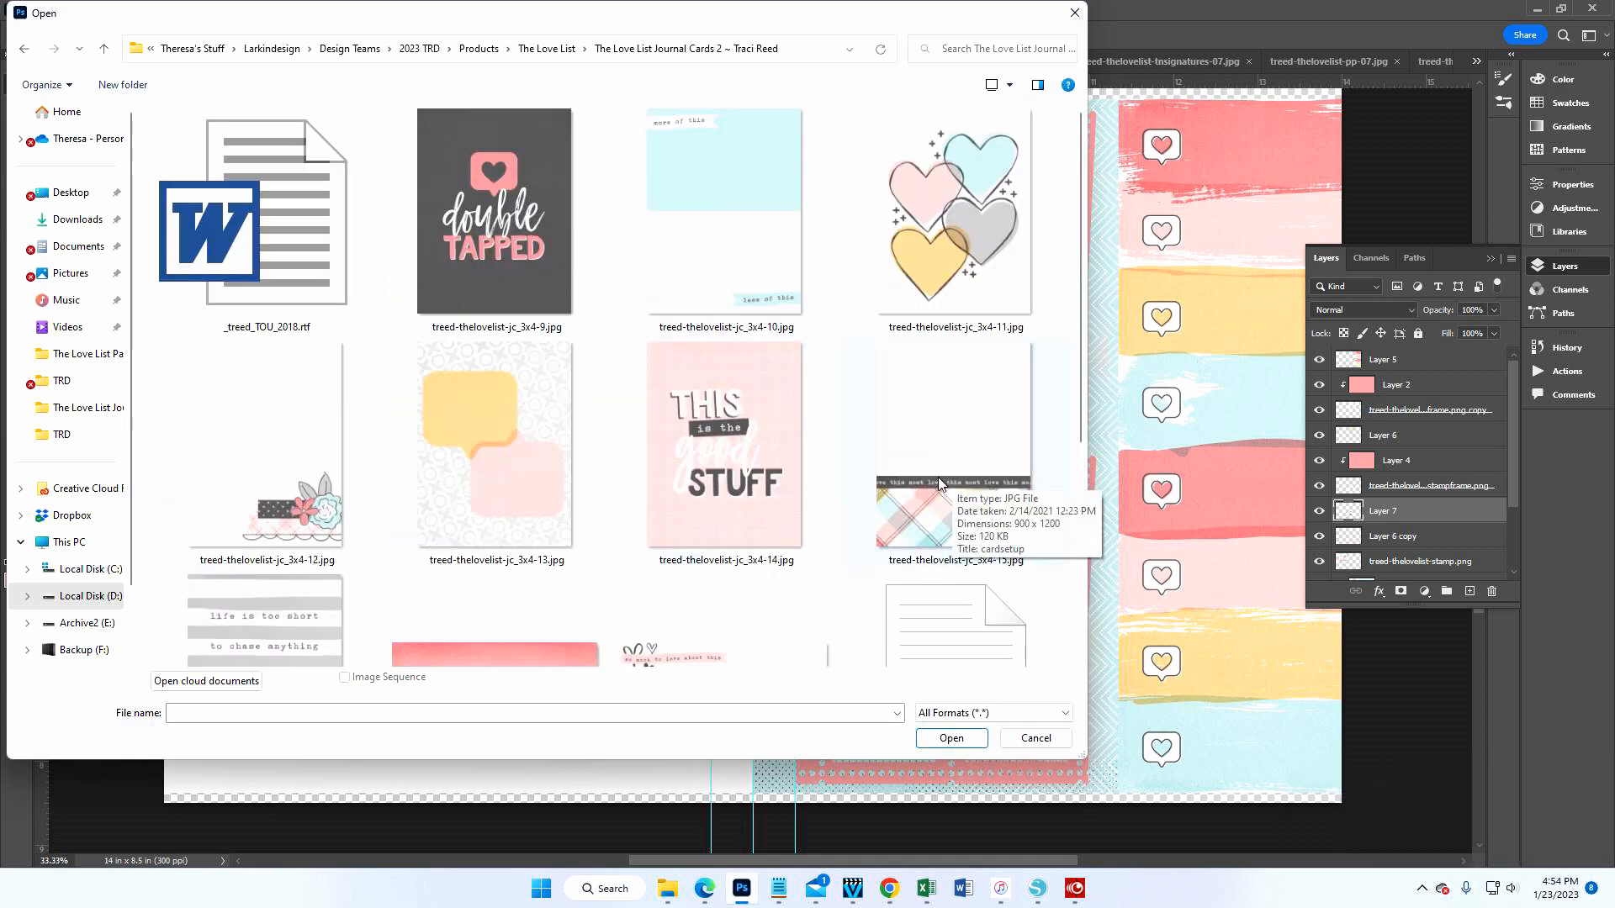
pyautogui.doubleClick(959, 198)
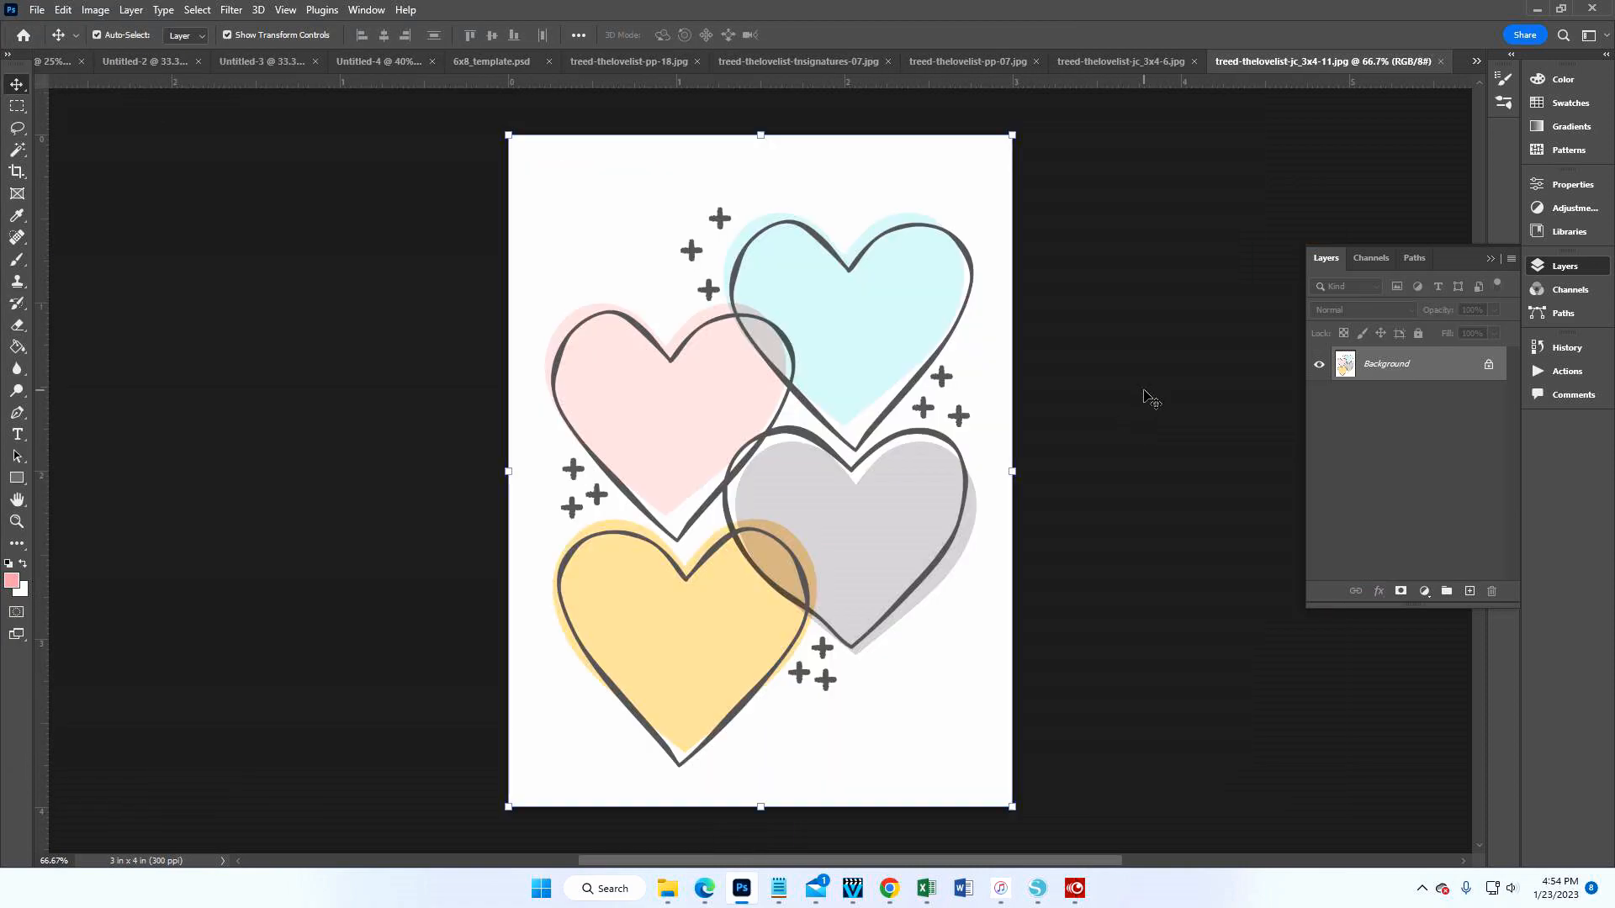
# - Copy the four-hearts card into 6x8_template.psd directly above Layer 6, beneath the upper stamp frame
pyautogui.click(488, 63)
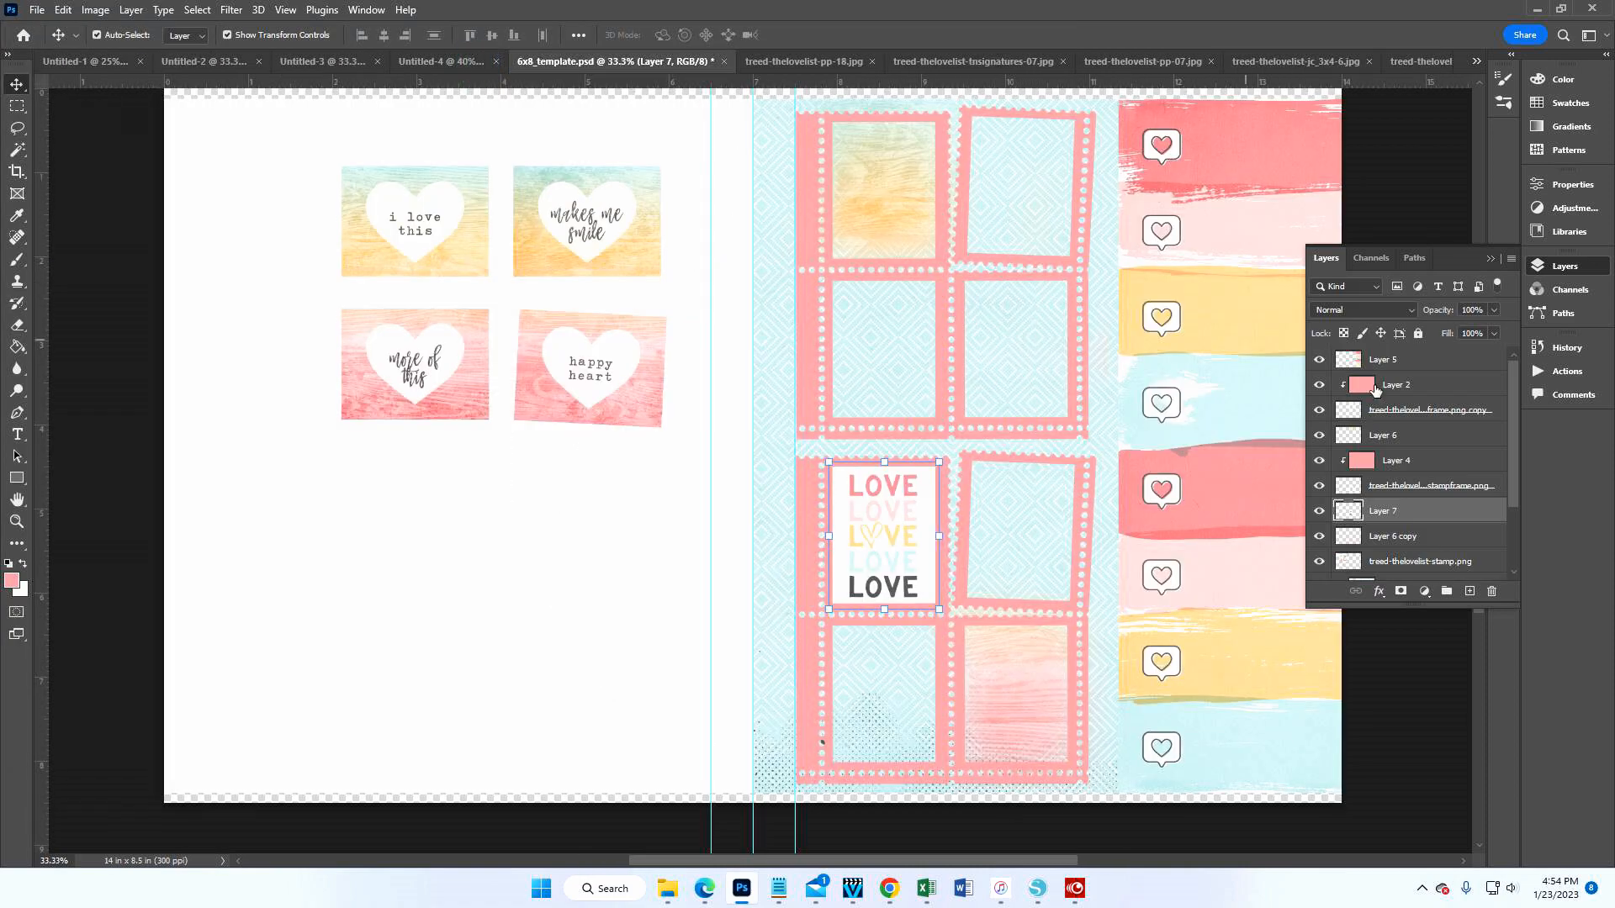
pyautogui.click(1423, 414)
pyautogui.click(1424, 437)
pyautogui.hotkey('ctrl', 'v')
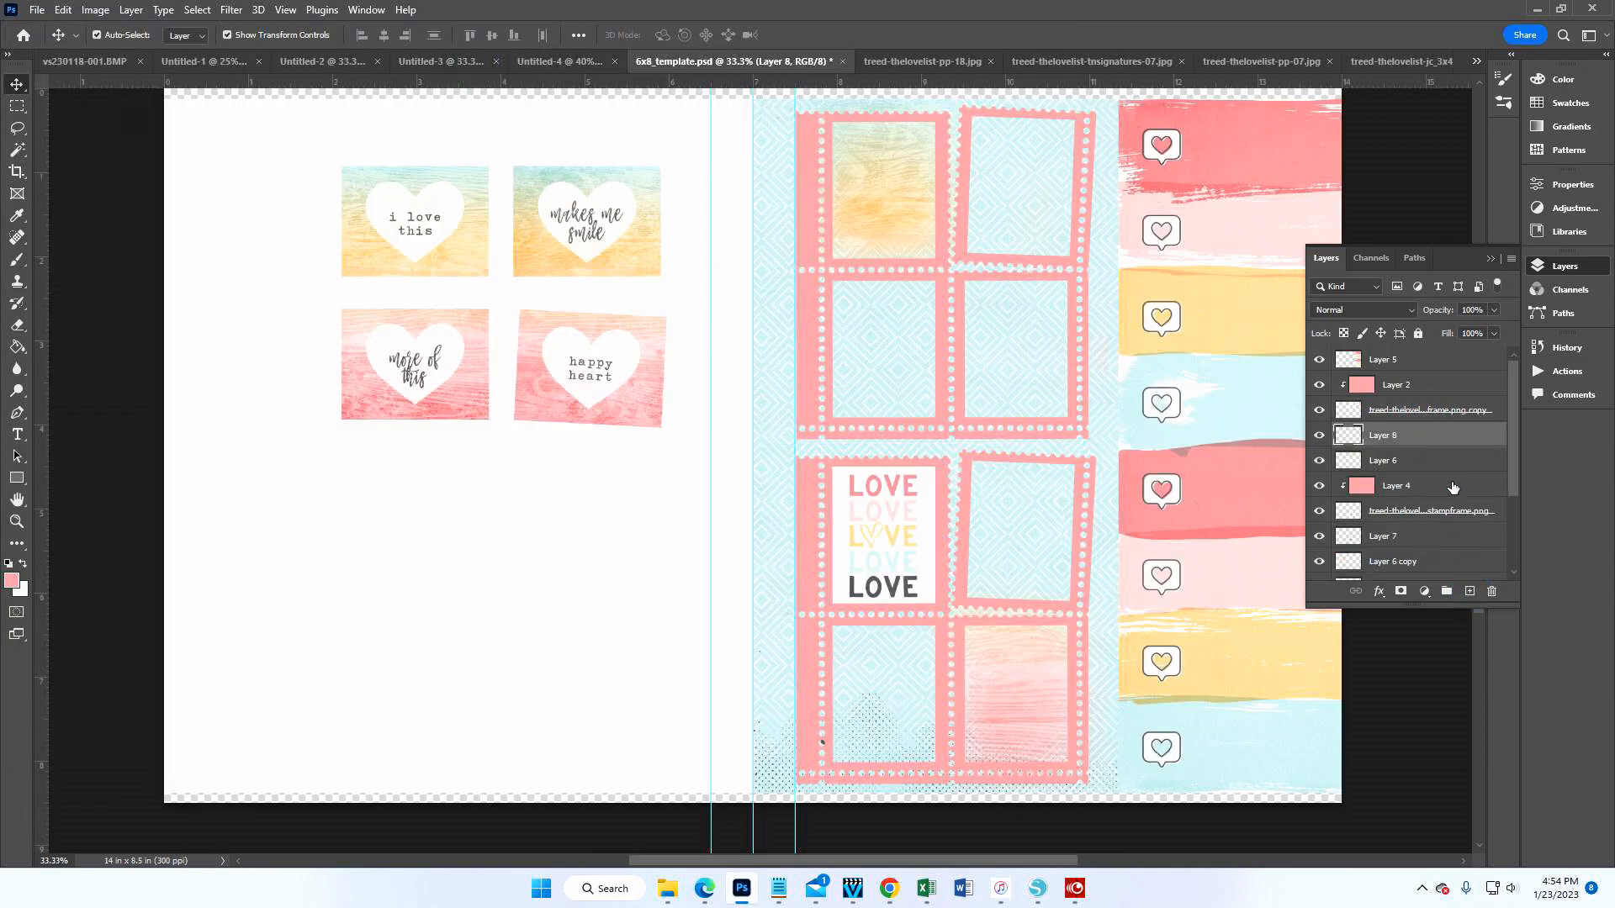
# - Scale the four-hearts card to about 42.5% and position it inside the upper stamp frame's bottom-right opening
pyautogui.moveTo(691, 515); pyautogui.dragTo(884, 510)
pyautogui.hotkey('ctrl', 't')
pyautogui.moveTo(821, 612); pyautogui.dragTo(987, 443)
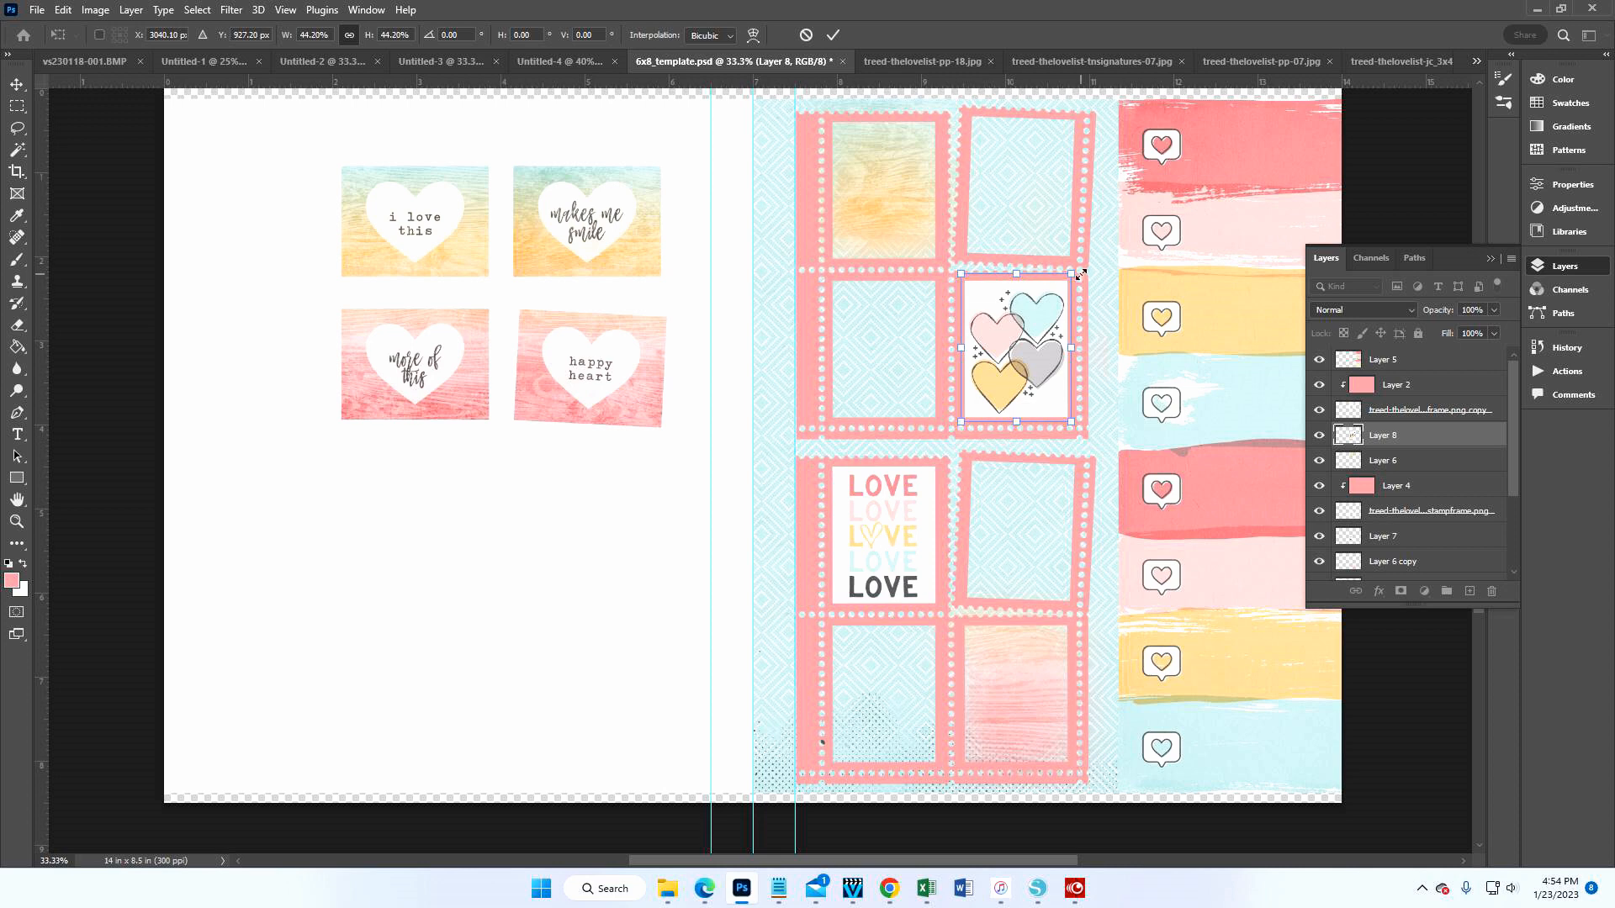
pyautogui.moveTo(1070, 275); pyautogui.dragTo(1069, 277)
pyautogui.moveTo(959, 425); pyautogui.dragTo(963, 418)
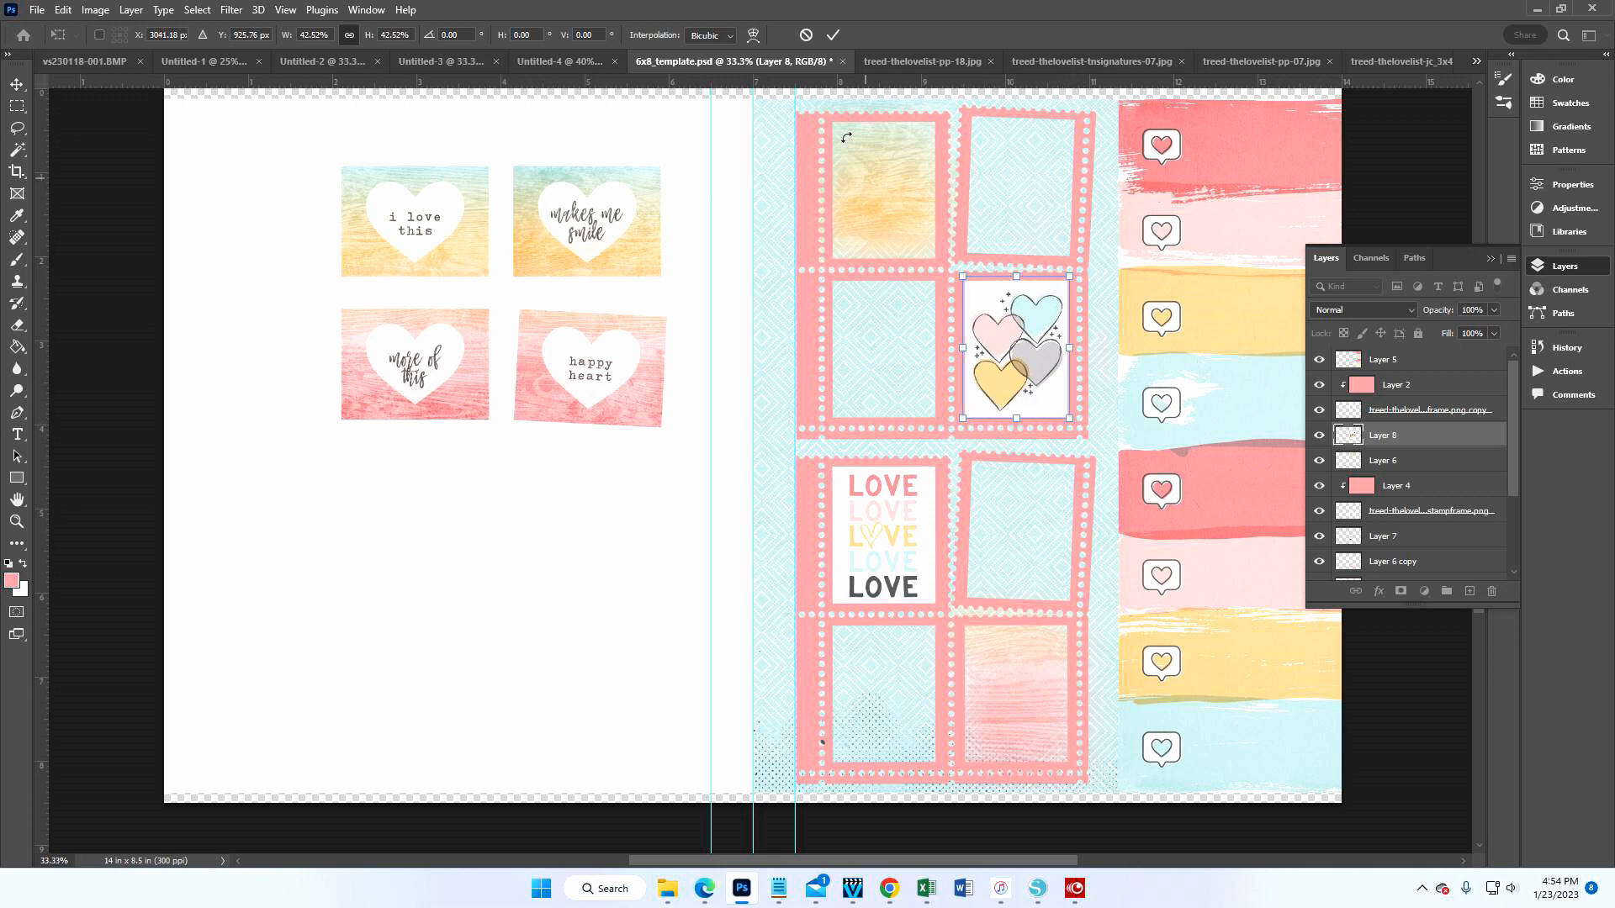
pyautogui.press('Return')
pyautogui.press('Down')
pyautogui.press('Down')
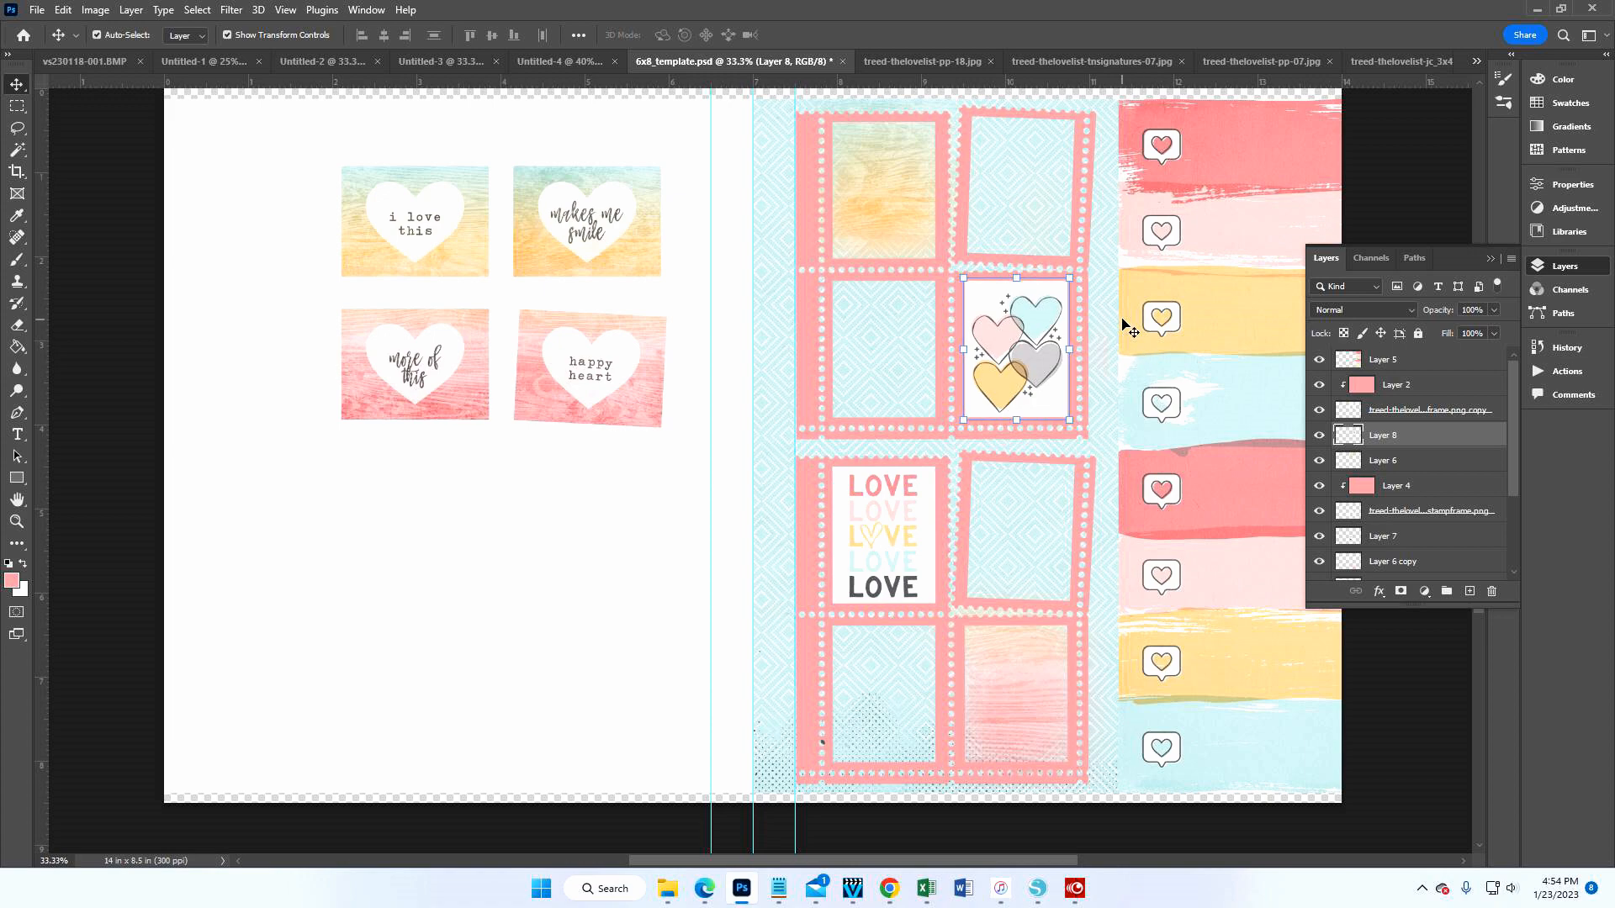
# - Open the XO-patterned paper treed-thelovelist-pp-03.jpg from The Love List Papers folder
pyautogui.click(37, 10)
pyautogui.click(59, 48)
pyautogui.click(523, 49)
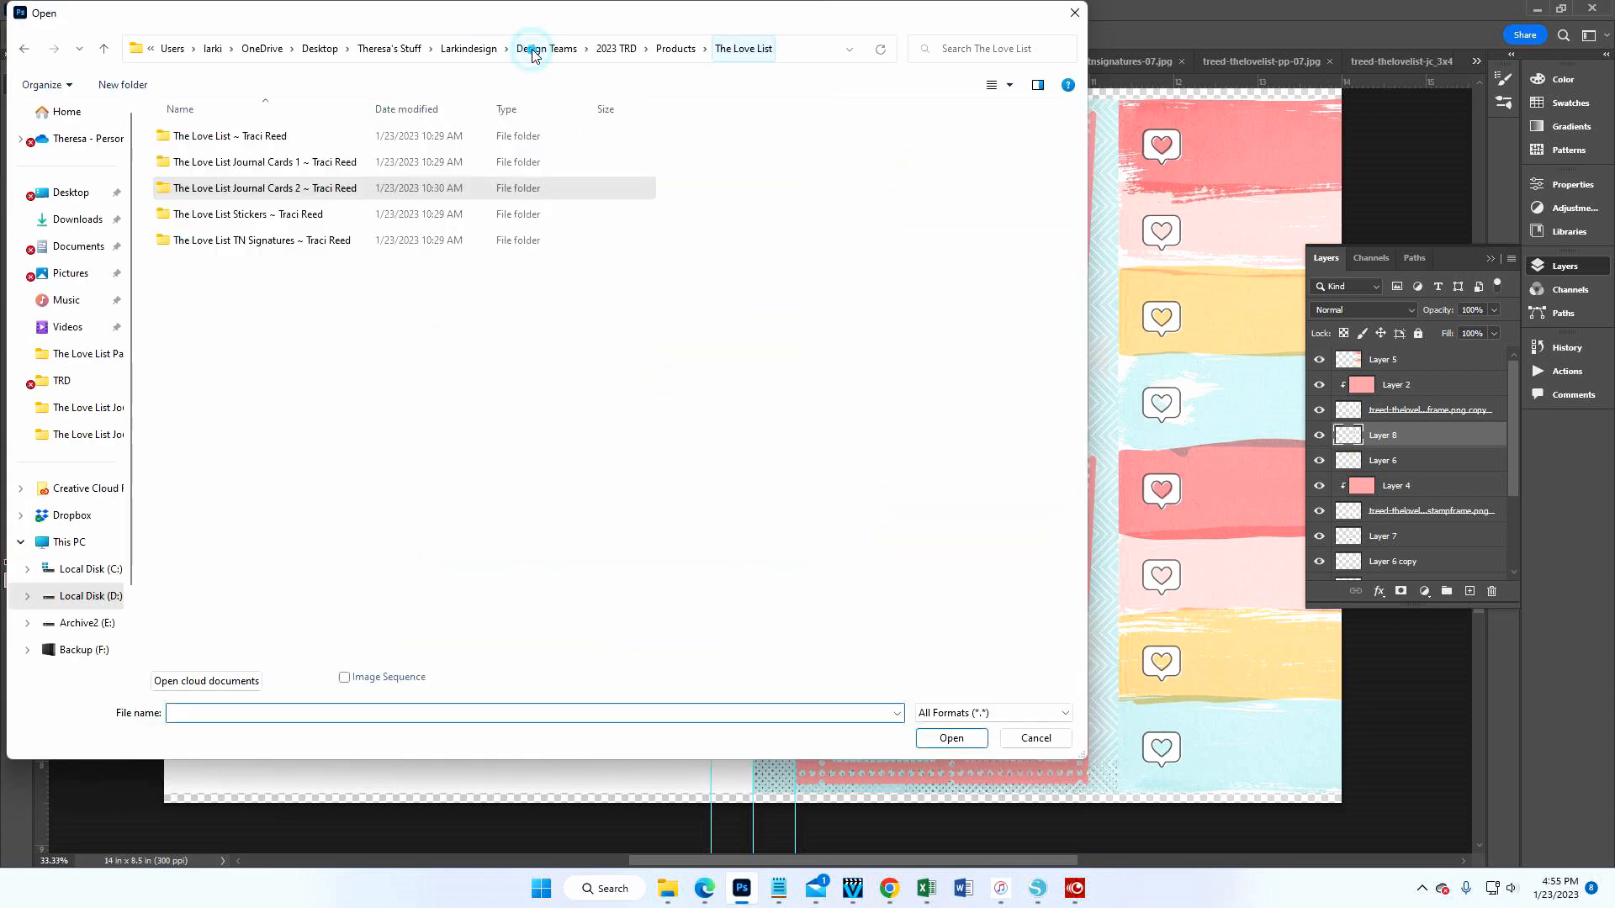
pyautogui.doubleClick(261, 242)
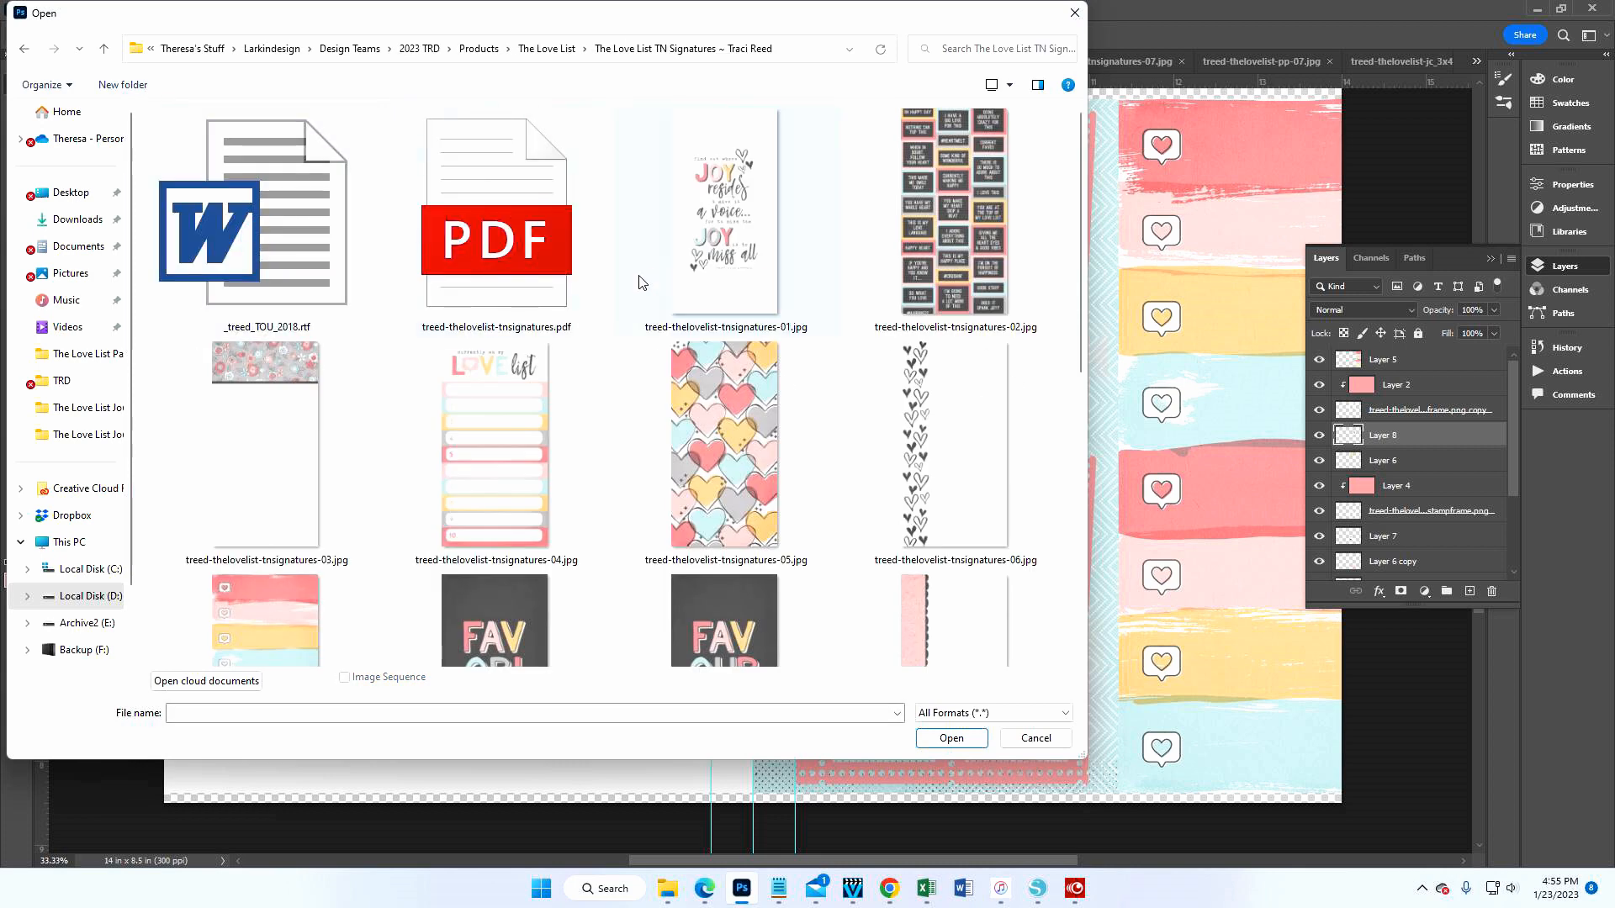
pyautogui.scroll(-4, 642, 282)
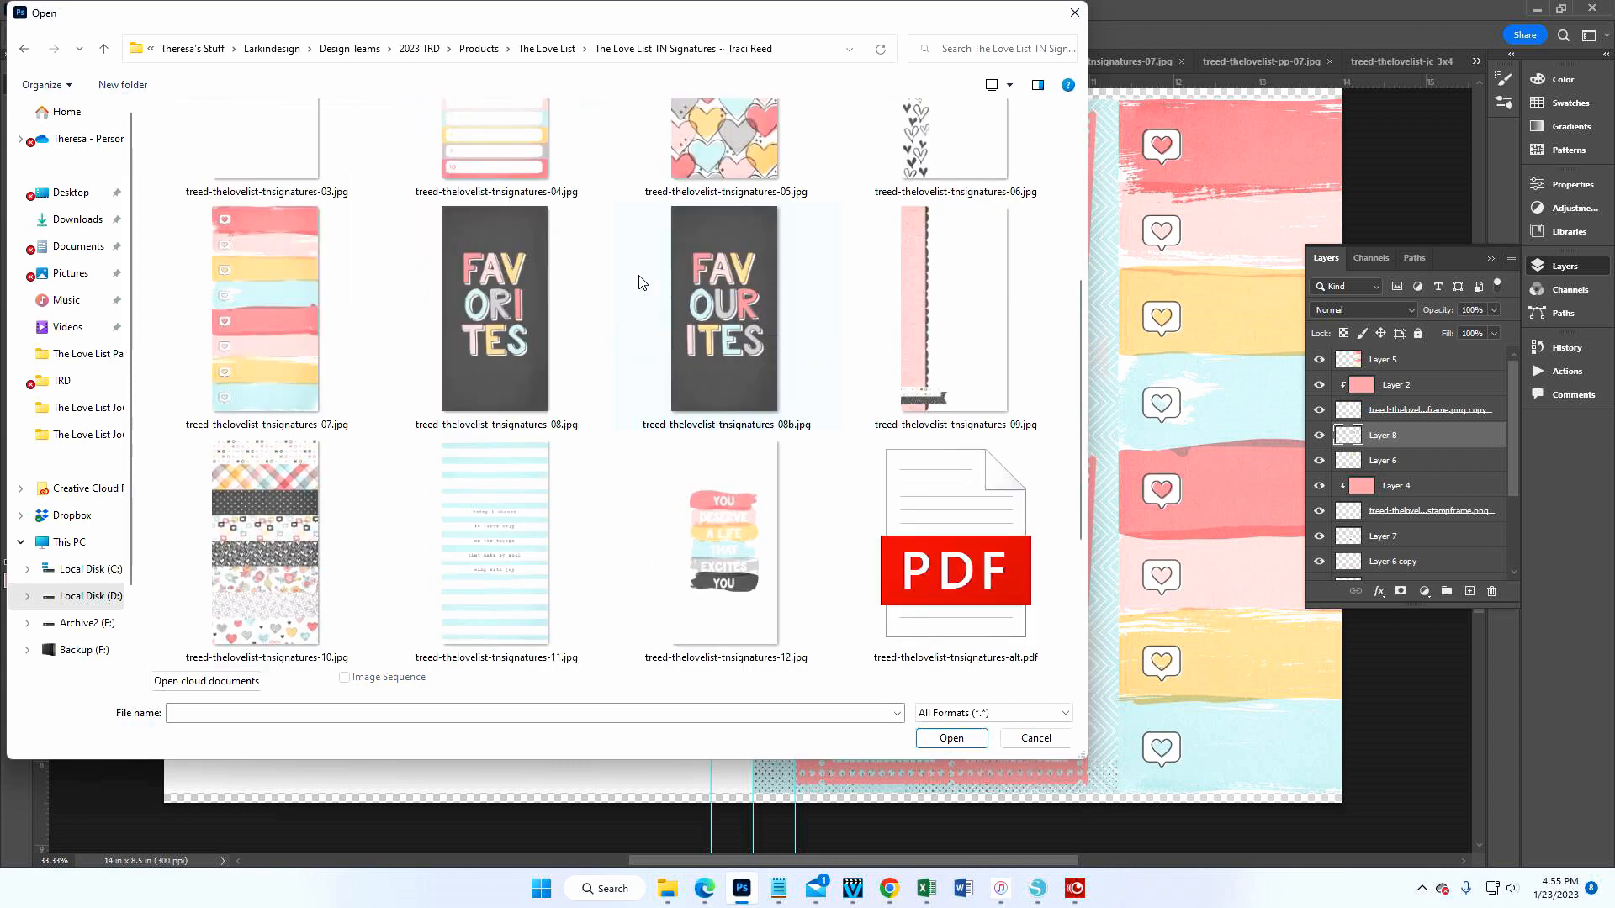
pyautogui.scroll(4, 642, 283)
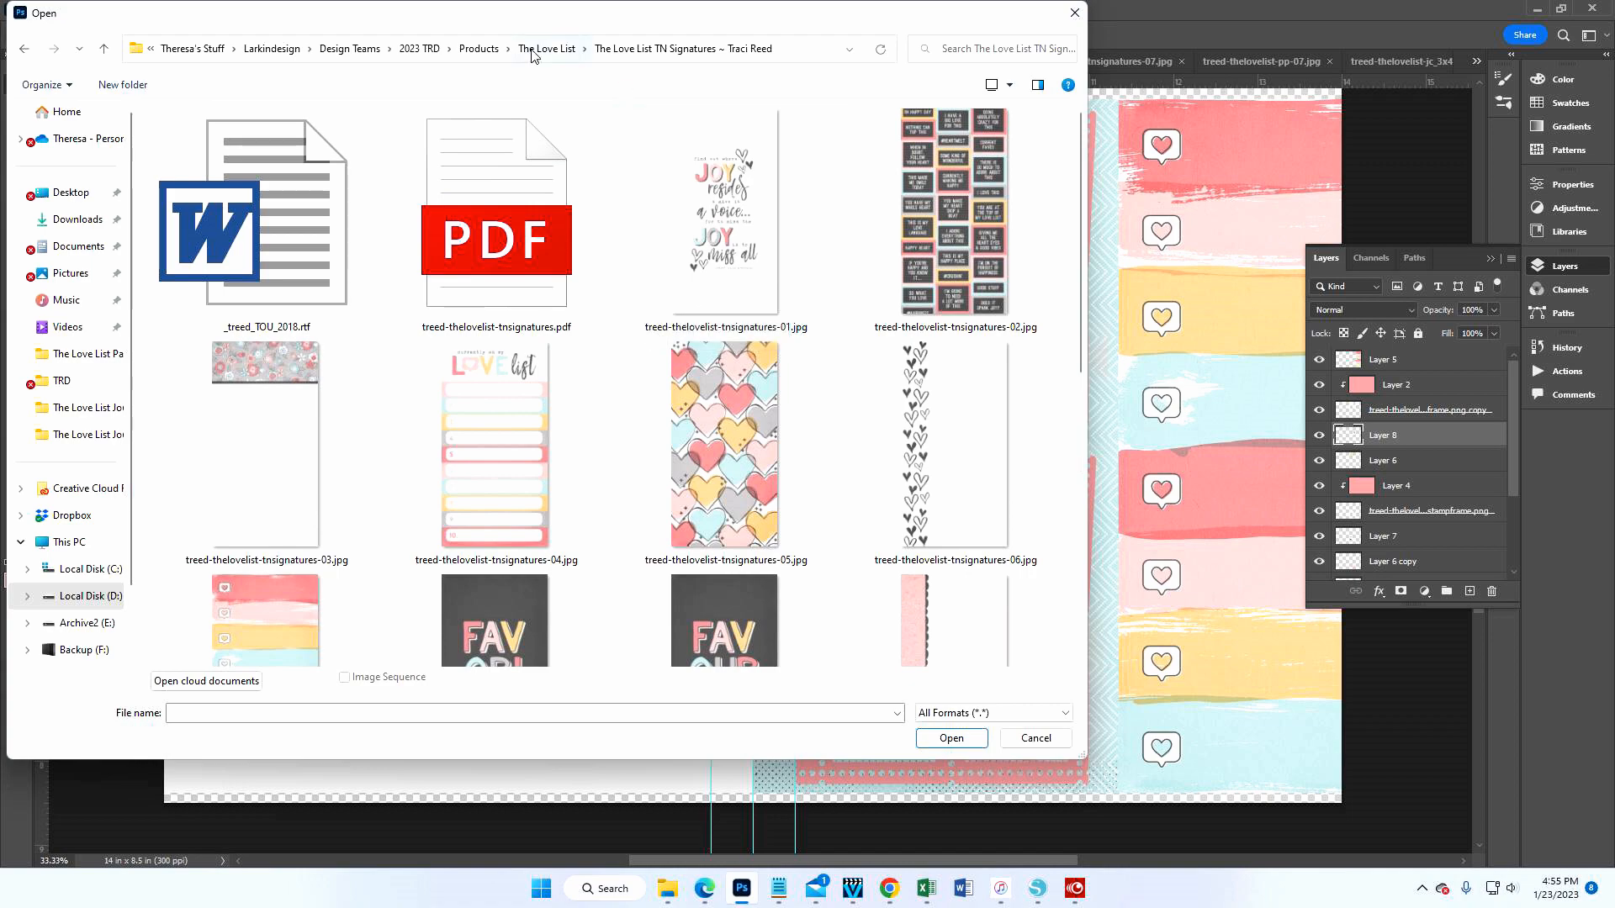
pyautogui.click(547, 48)
pyautogui.doubleClick(250, 189)
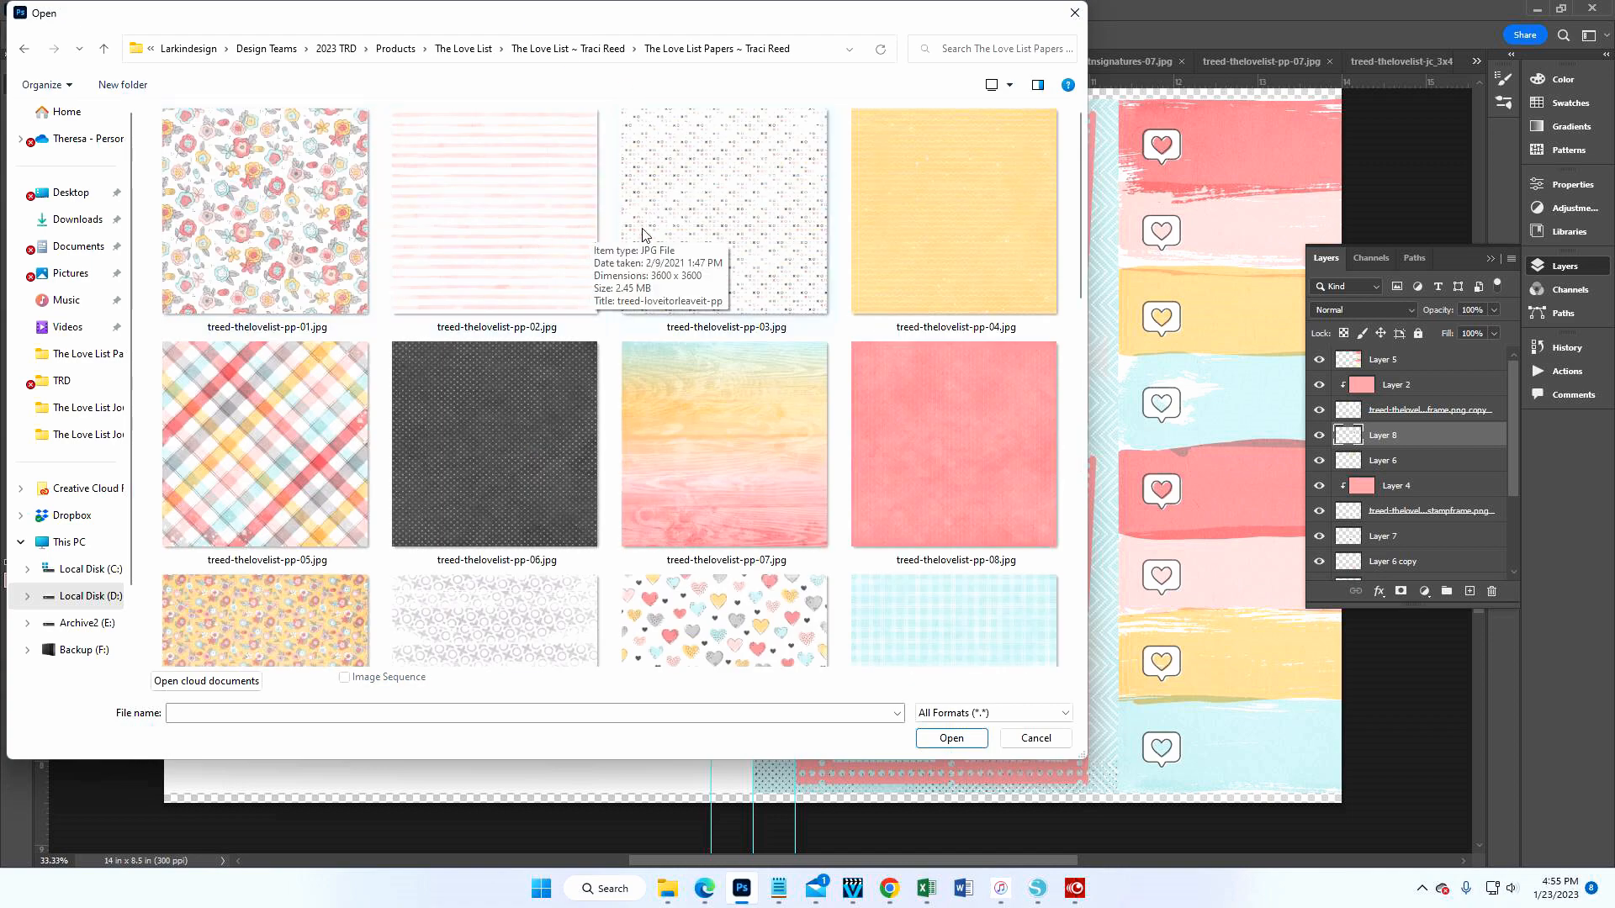
pyautogui.scroll(-4, 713, 208)
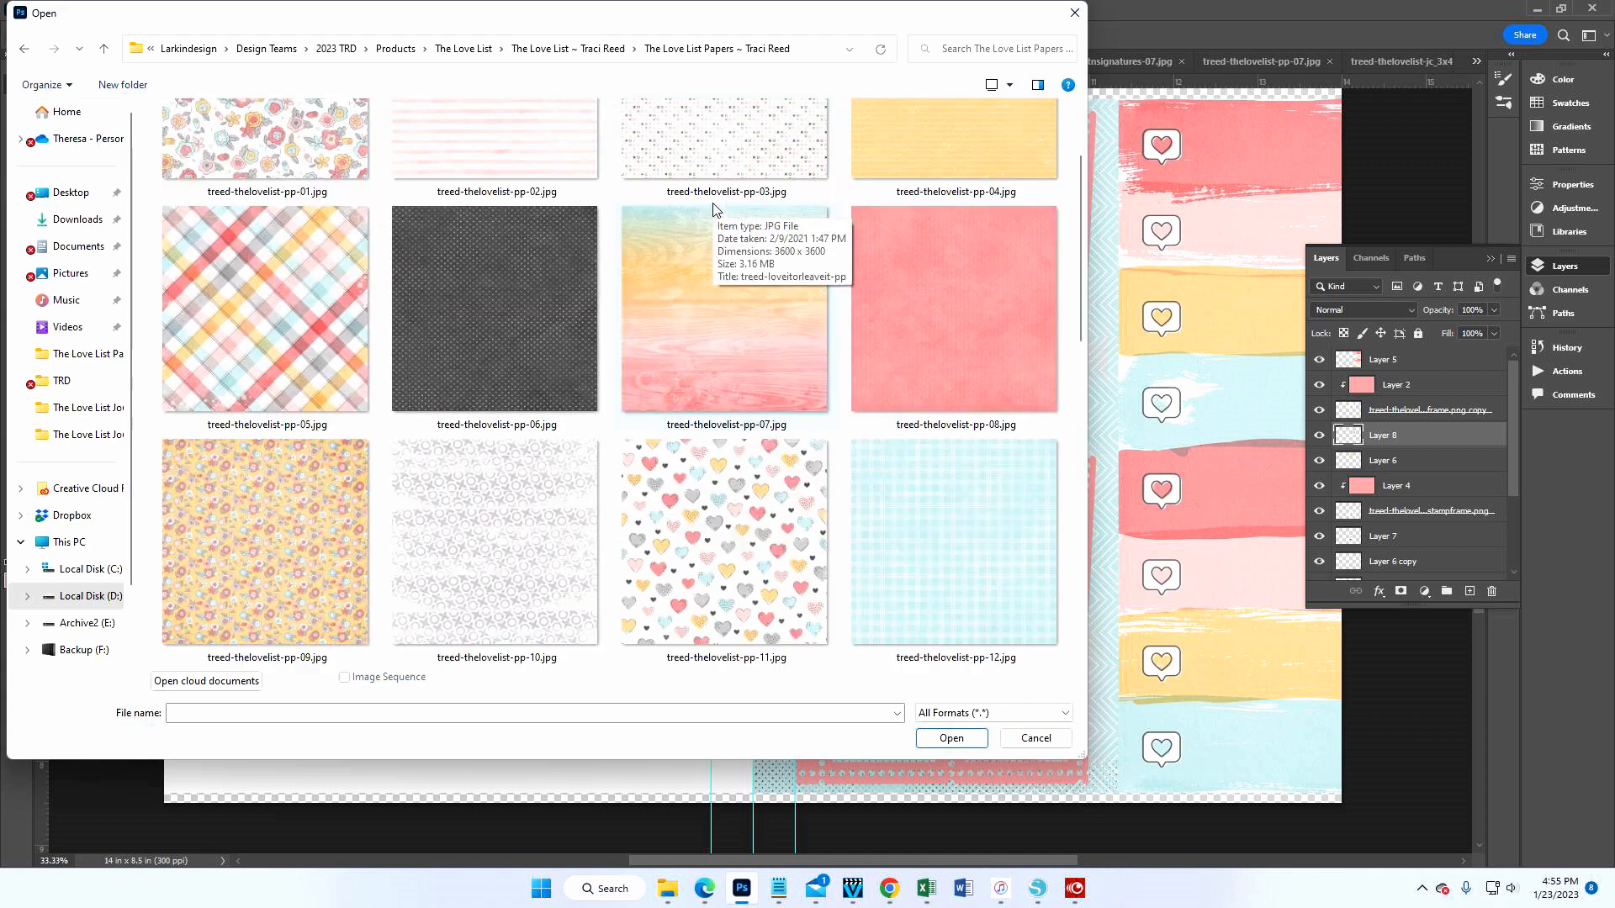
pyautogui.scroll(-8, 714, 244)
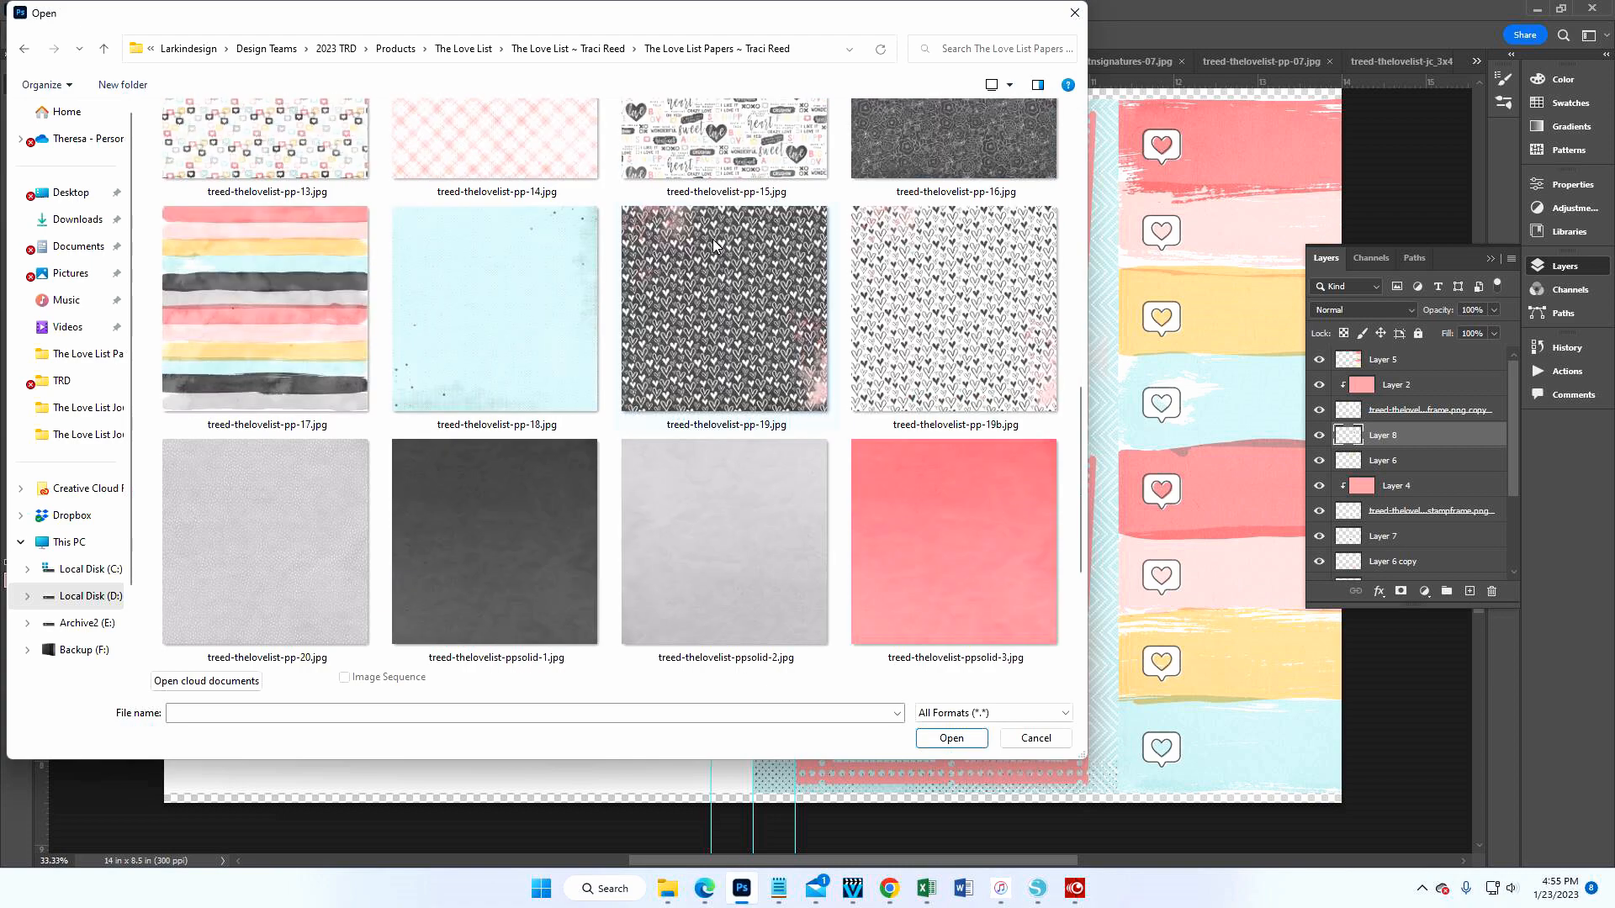
pyautogui.scroll(12, 713, 244)
pyautogui.doubleClick(714, 244)
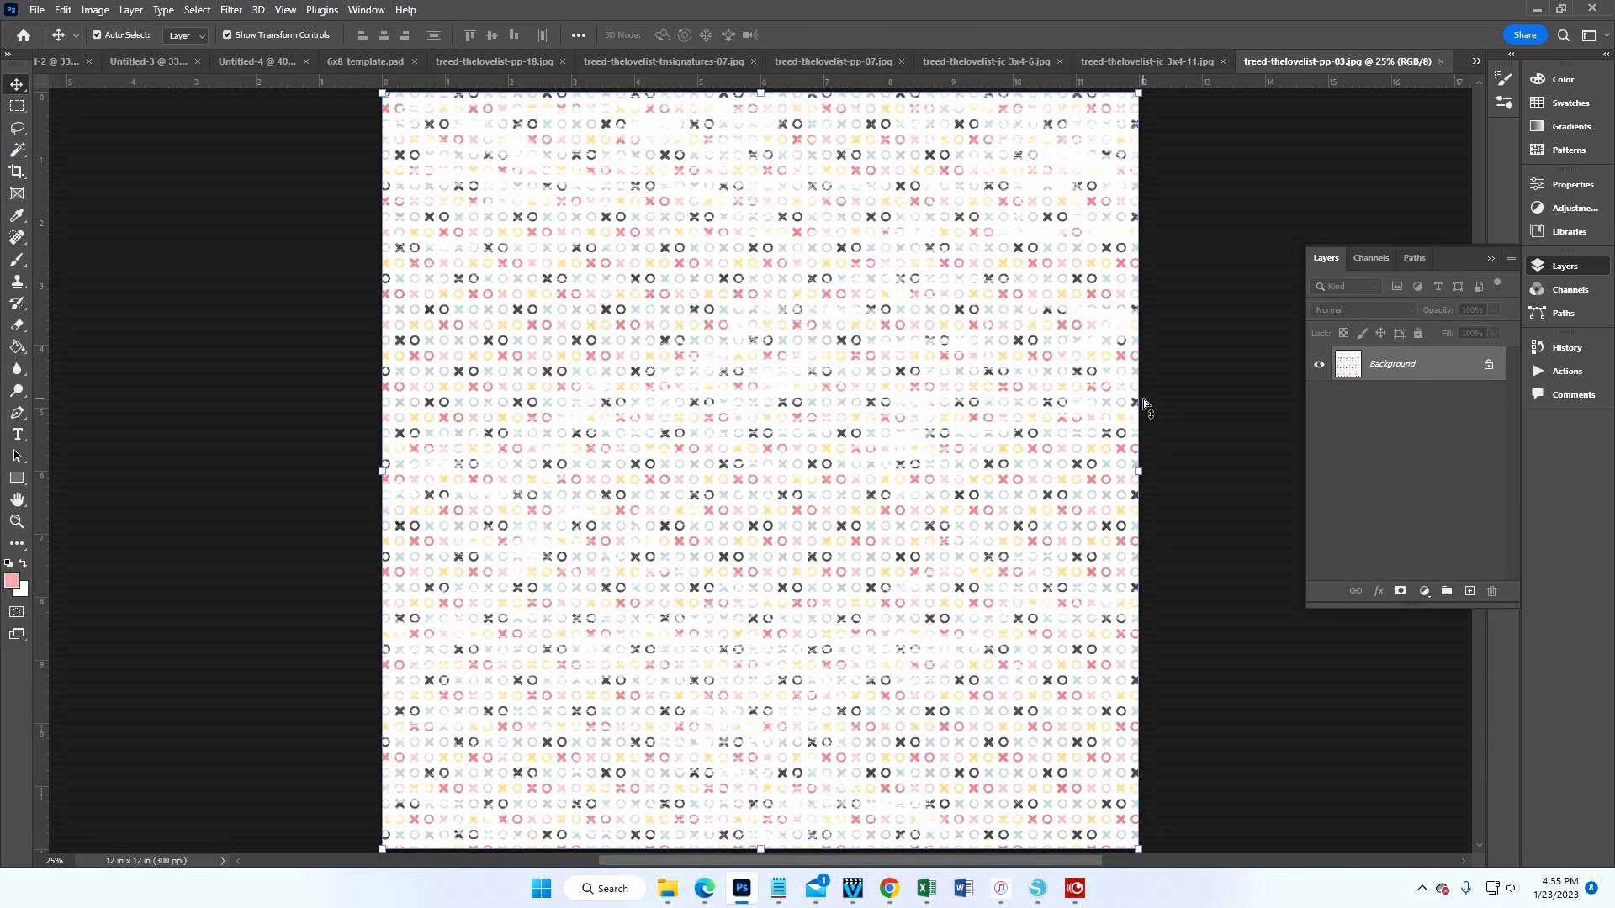
# - Copy the XO-patterned paper into 6x8_template.psd directly above Layer 7, beneath the lower stamp frame
pyautogui.click(365, 62)
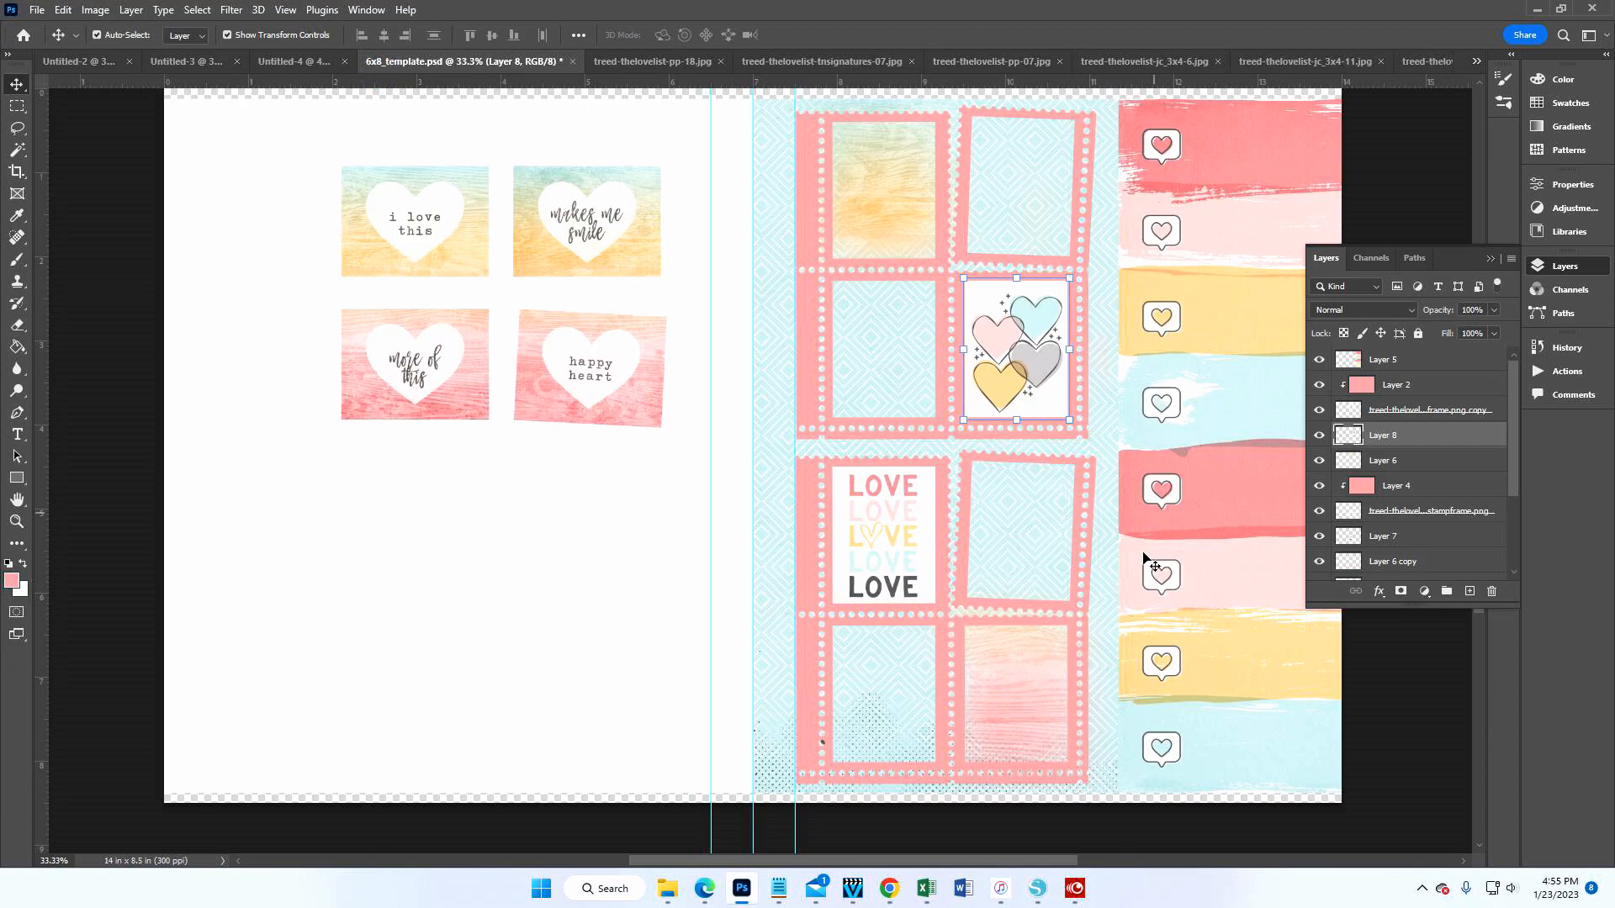
pyautogui.click(1415, 536)
pyautogui.hotkey('ctrl', 'v')
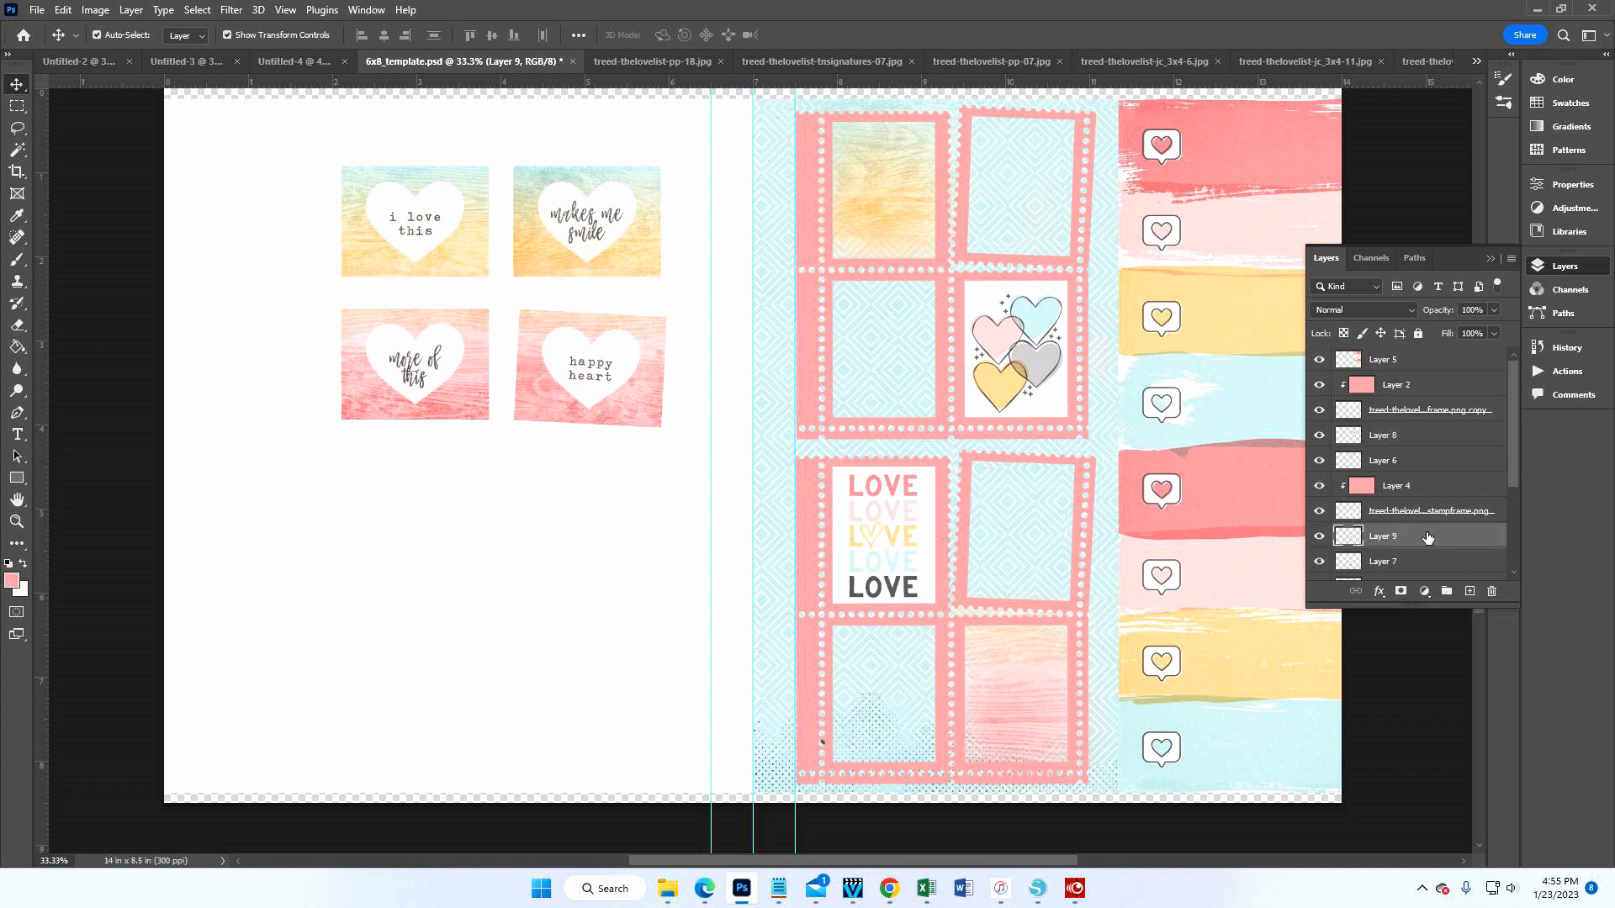
# - Scale the XO paper to about 50.4%, keeping it over the lower stamp frame's bottom-left opening
pyautogui.scroll(-3, 1148, 527)
pyautogui.scroll(-2, 1148, 527)
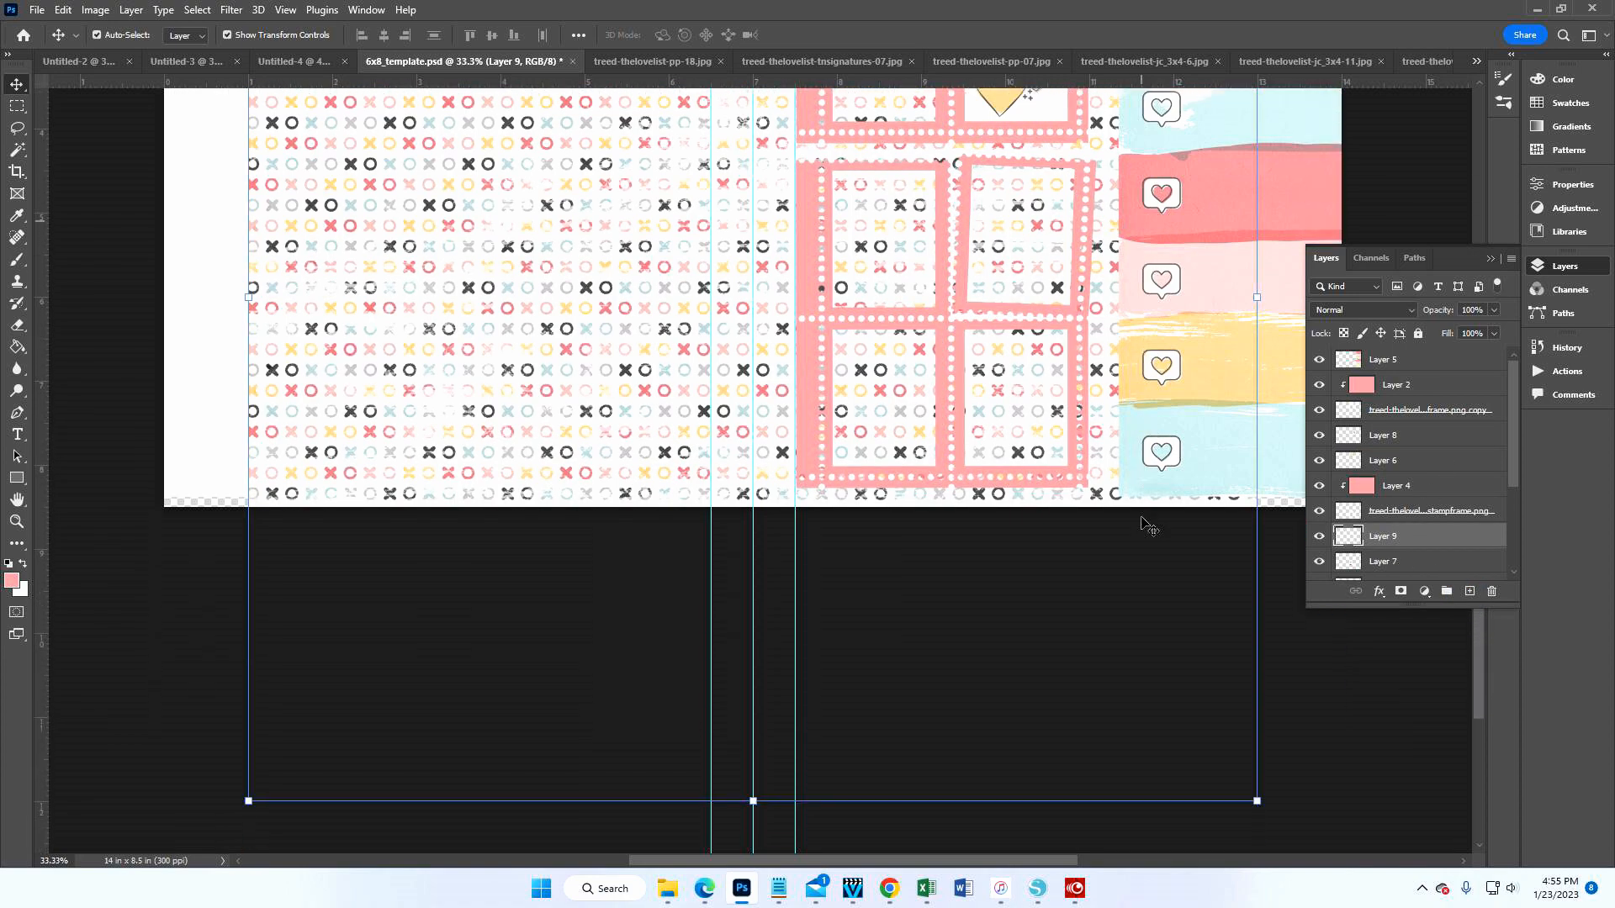
pyautogui.moveTo(1256, 800); pyautogui.dragTo(963, 474)
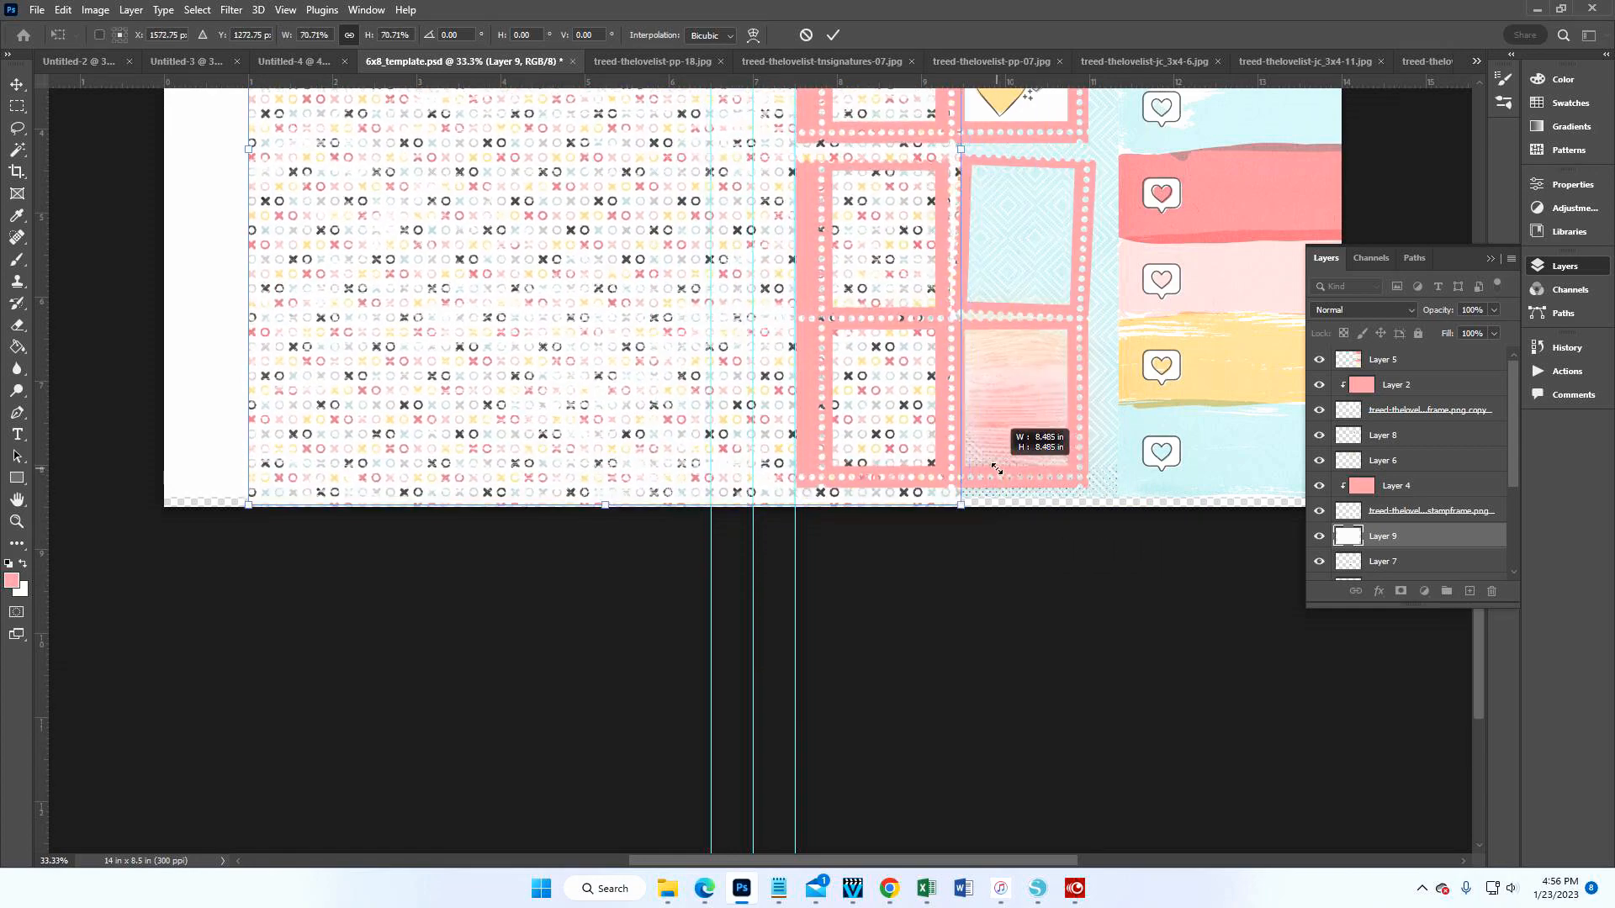
pyautogui.scroll(5, 1150, 471)
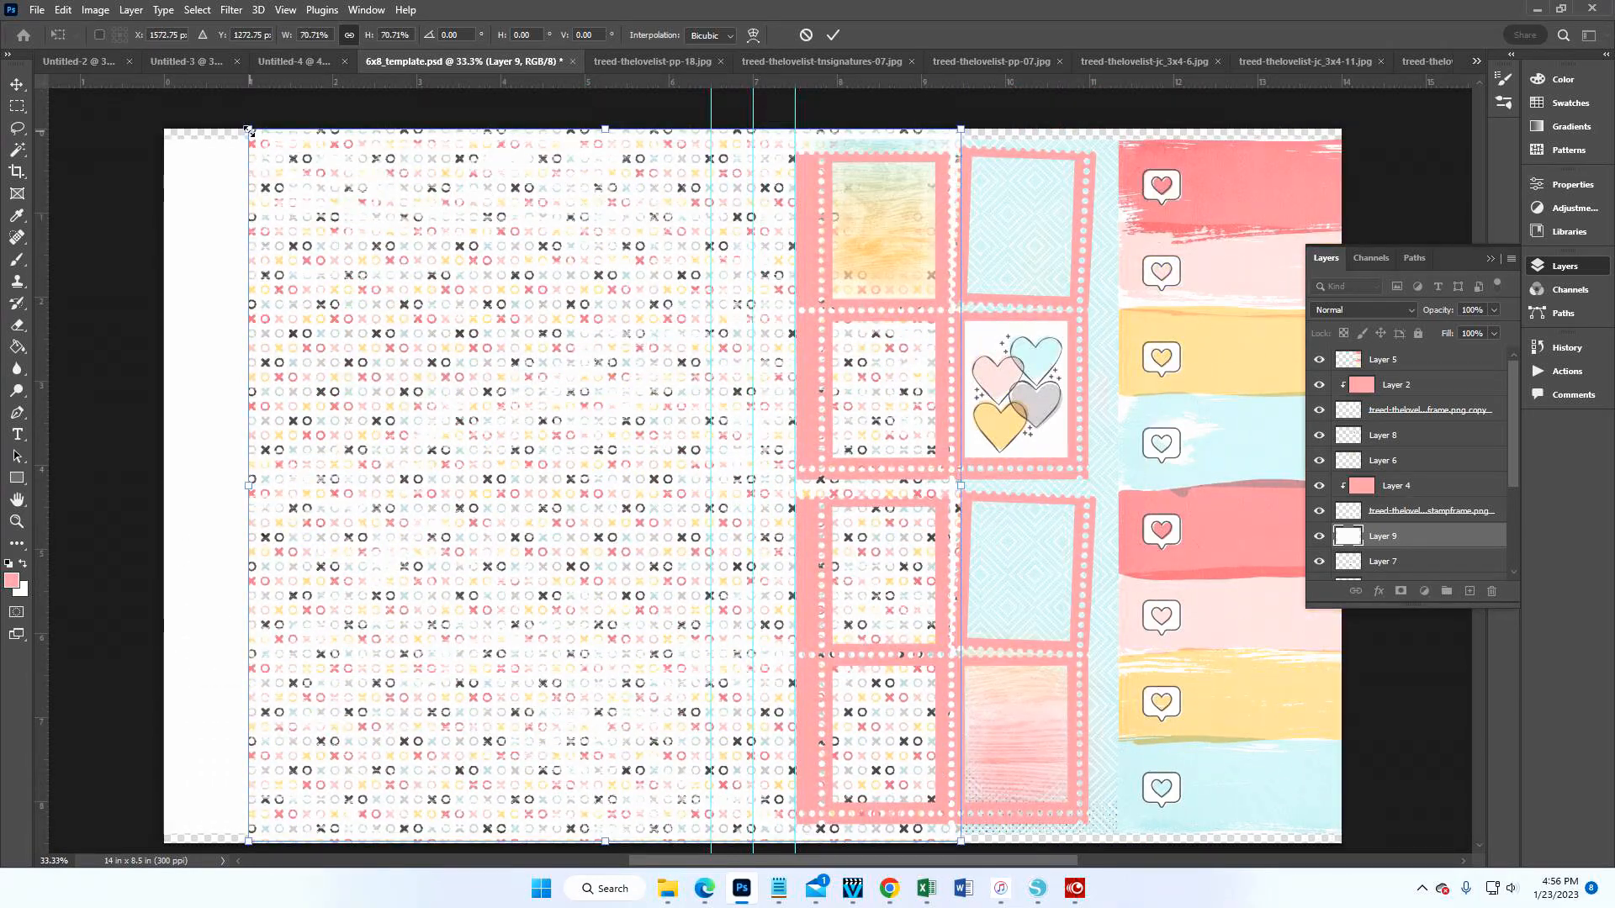
pyautogui.moveTo(246, 128); pyautogui.dragTo(454, 337)
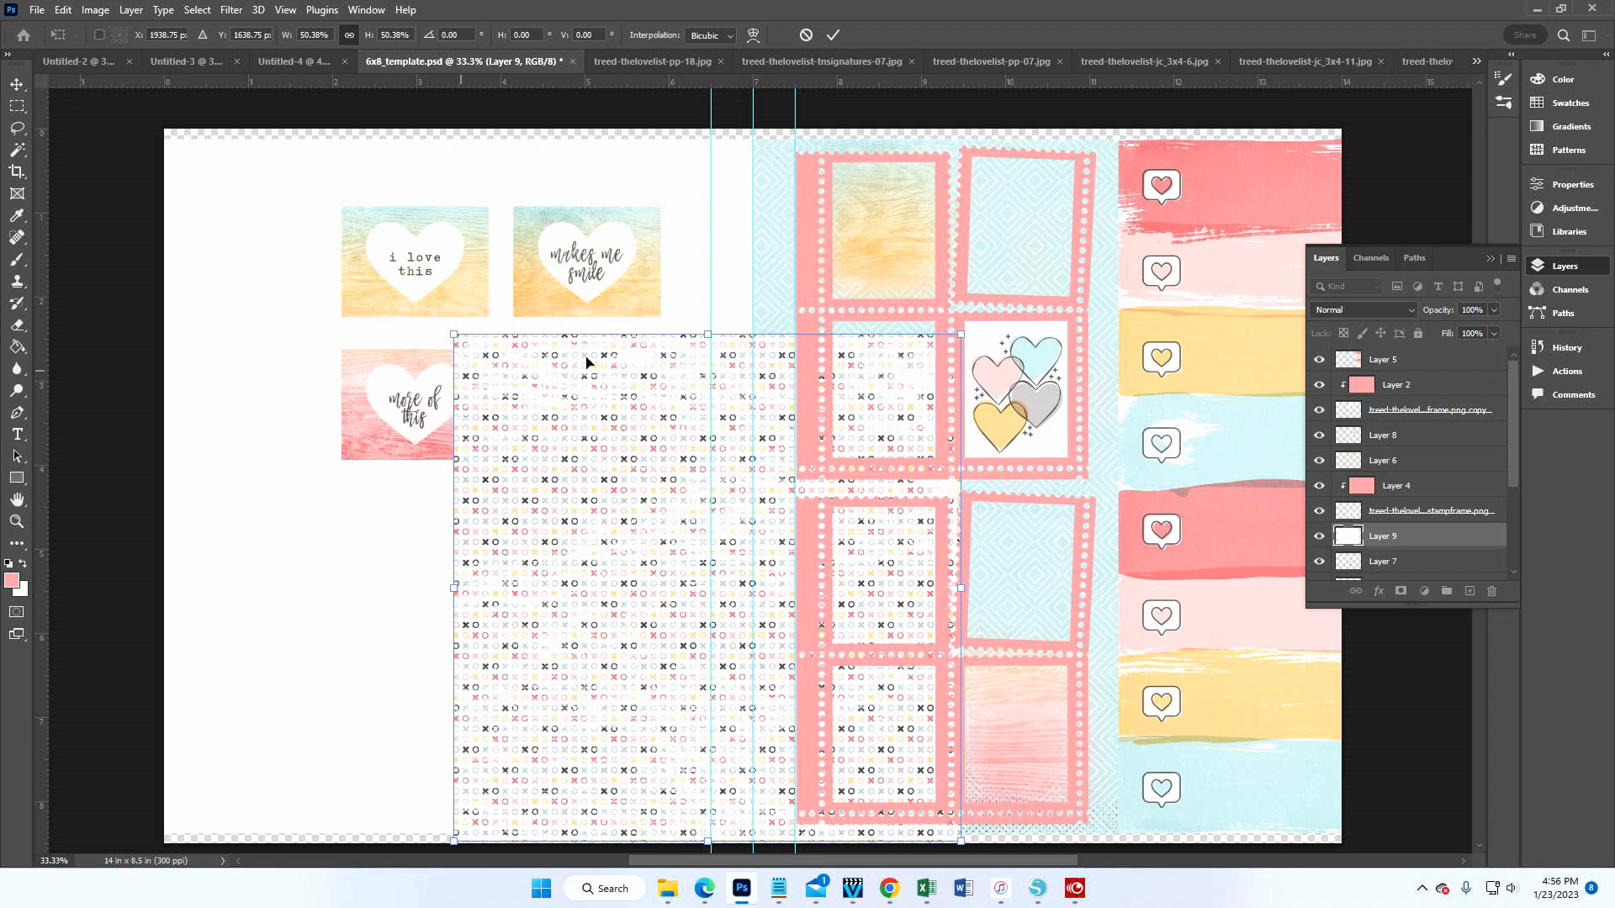
pyautogui.click(830, 37)
# - Marquee-select the lower stamp frame's bottom-left opening and copy that area of the XO paper to a new layer
pyautogui.click(17, 108)
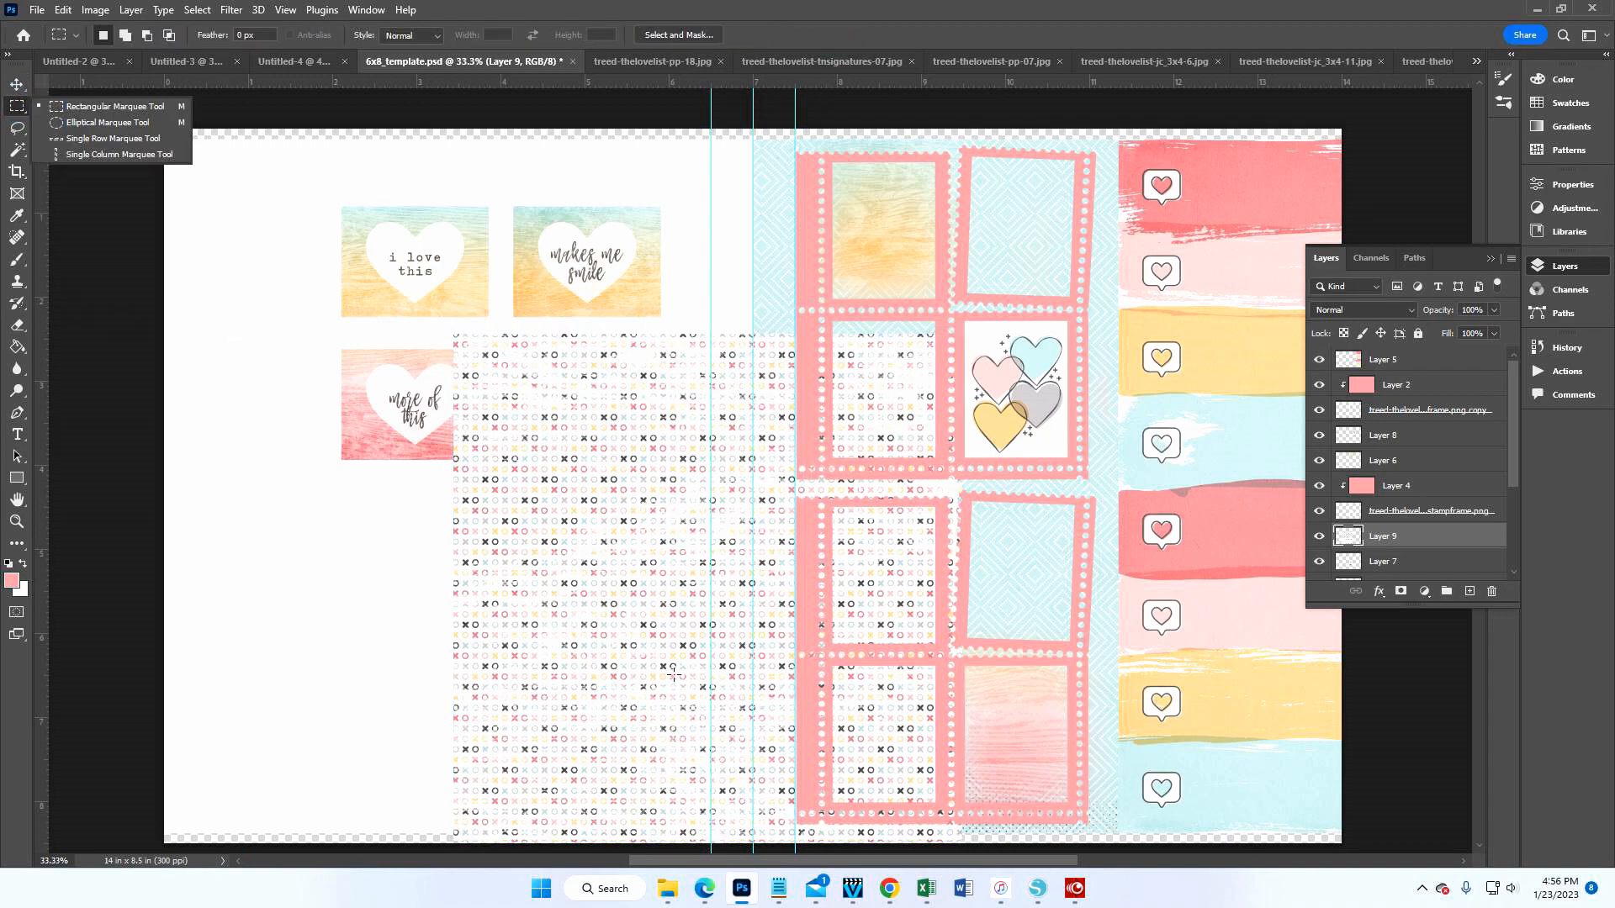
pyautogui.moveTo(825, 662); pyautogui.dragTo(939, 805)
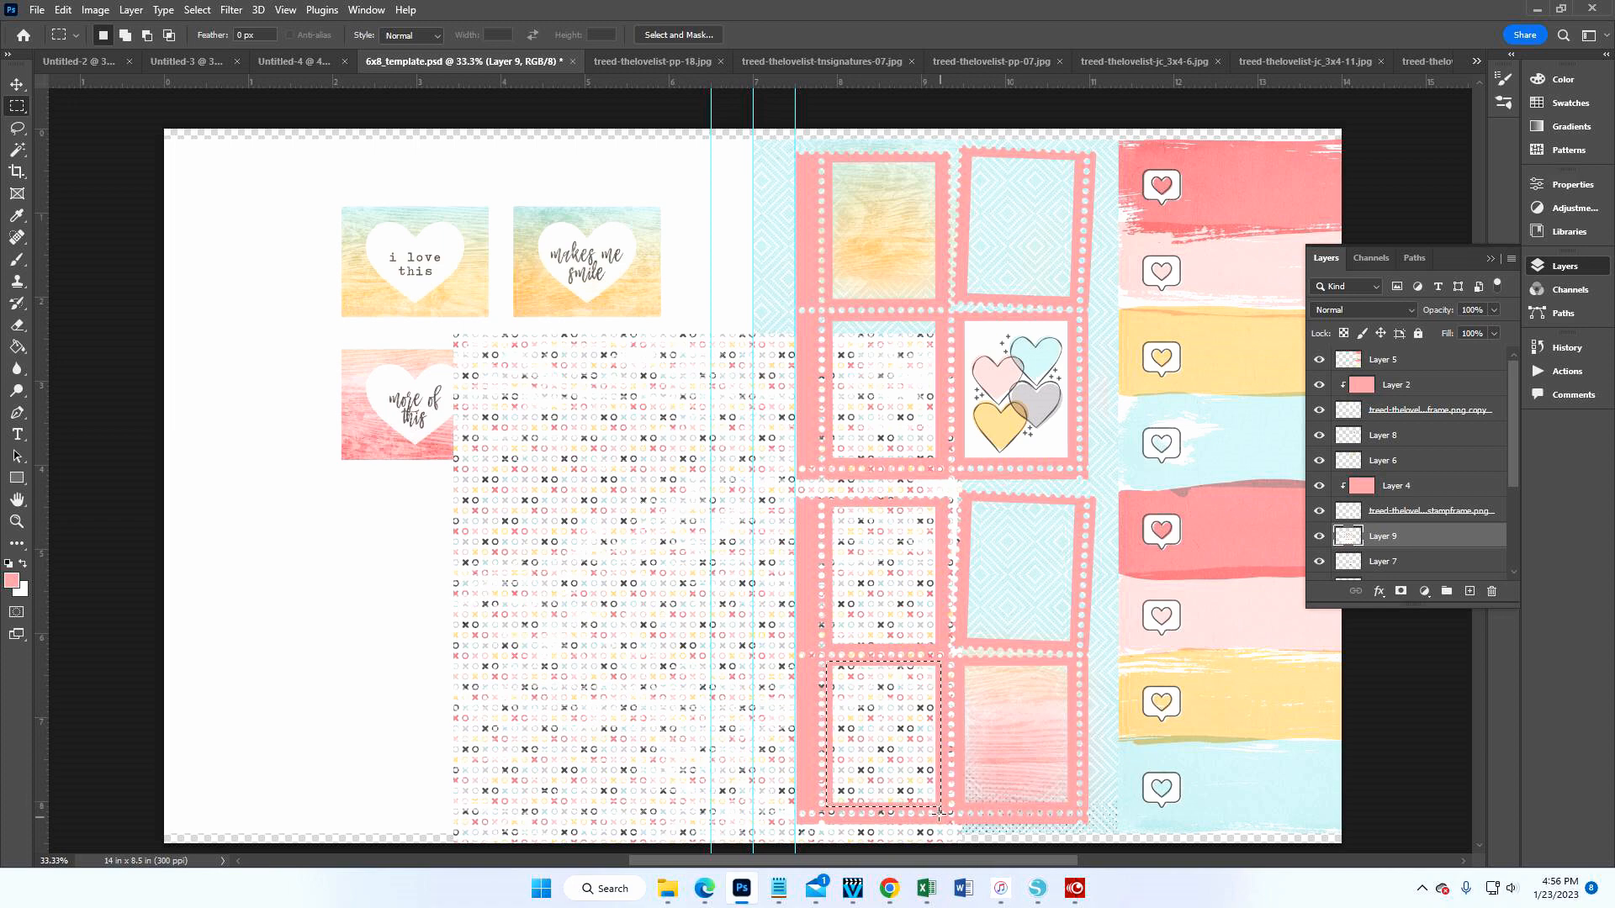
pyautogui.rightClick(1410, 544)
pyautogui.rightClick(869, 713)
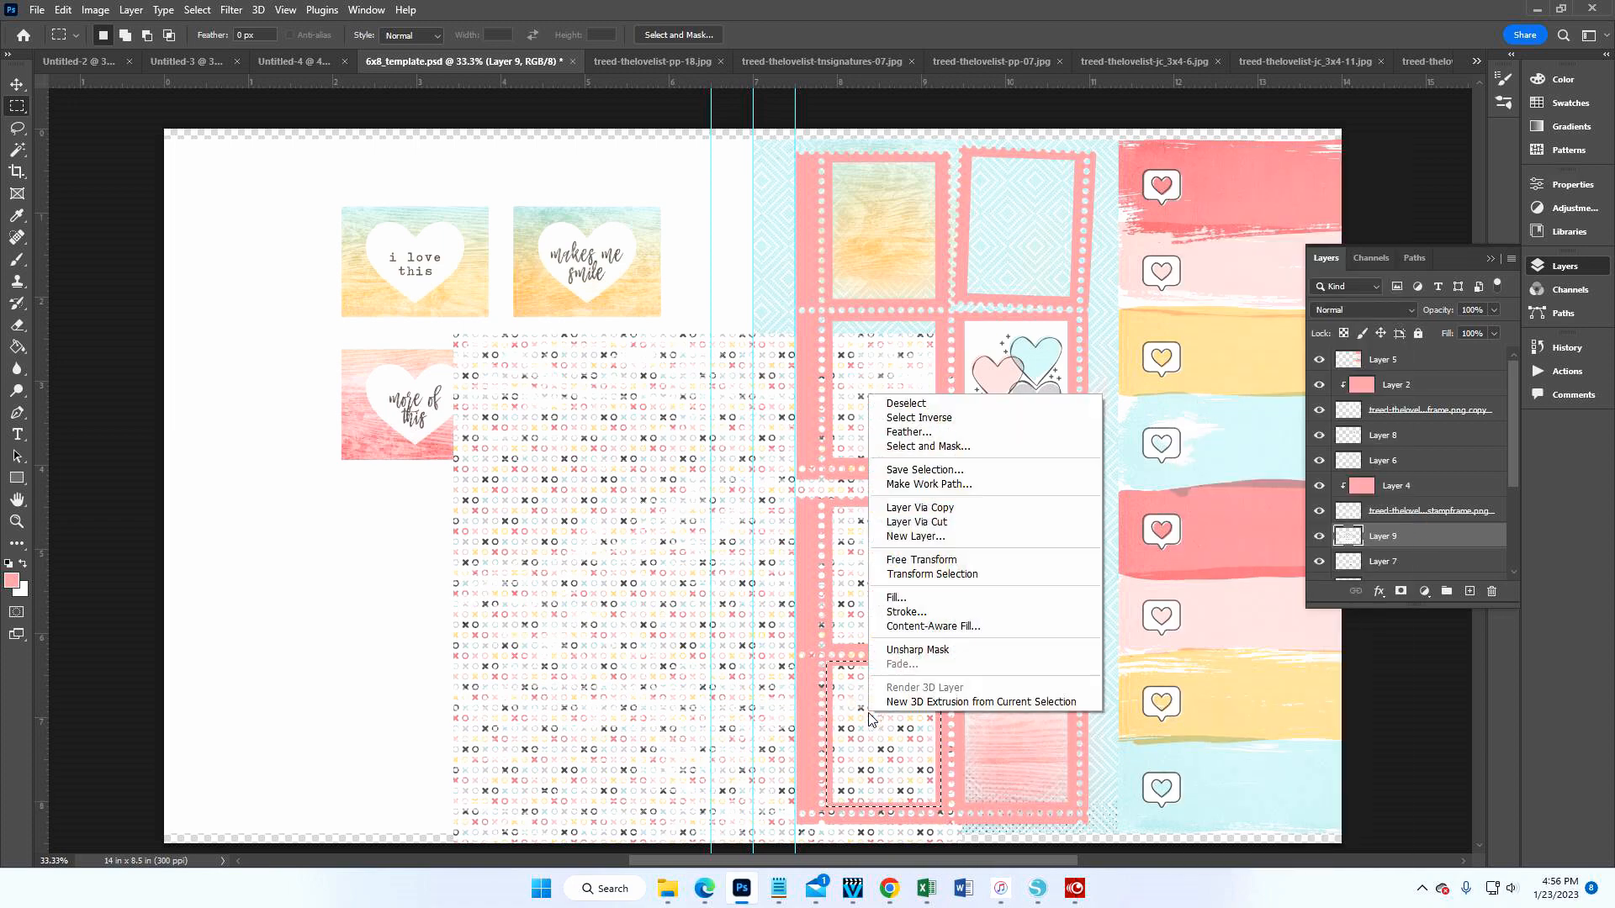
pyautogui.click(947, 511)
# - Hide Layer 9, which holds the full XO paper sheet
pyautogui.click(1433, 563)
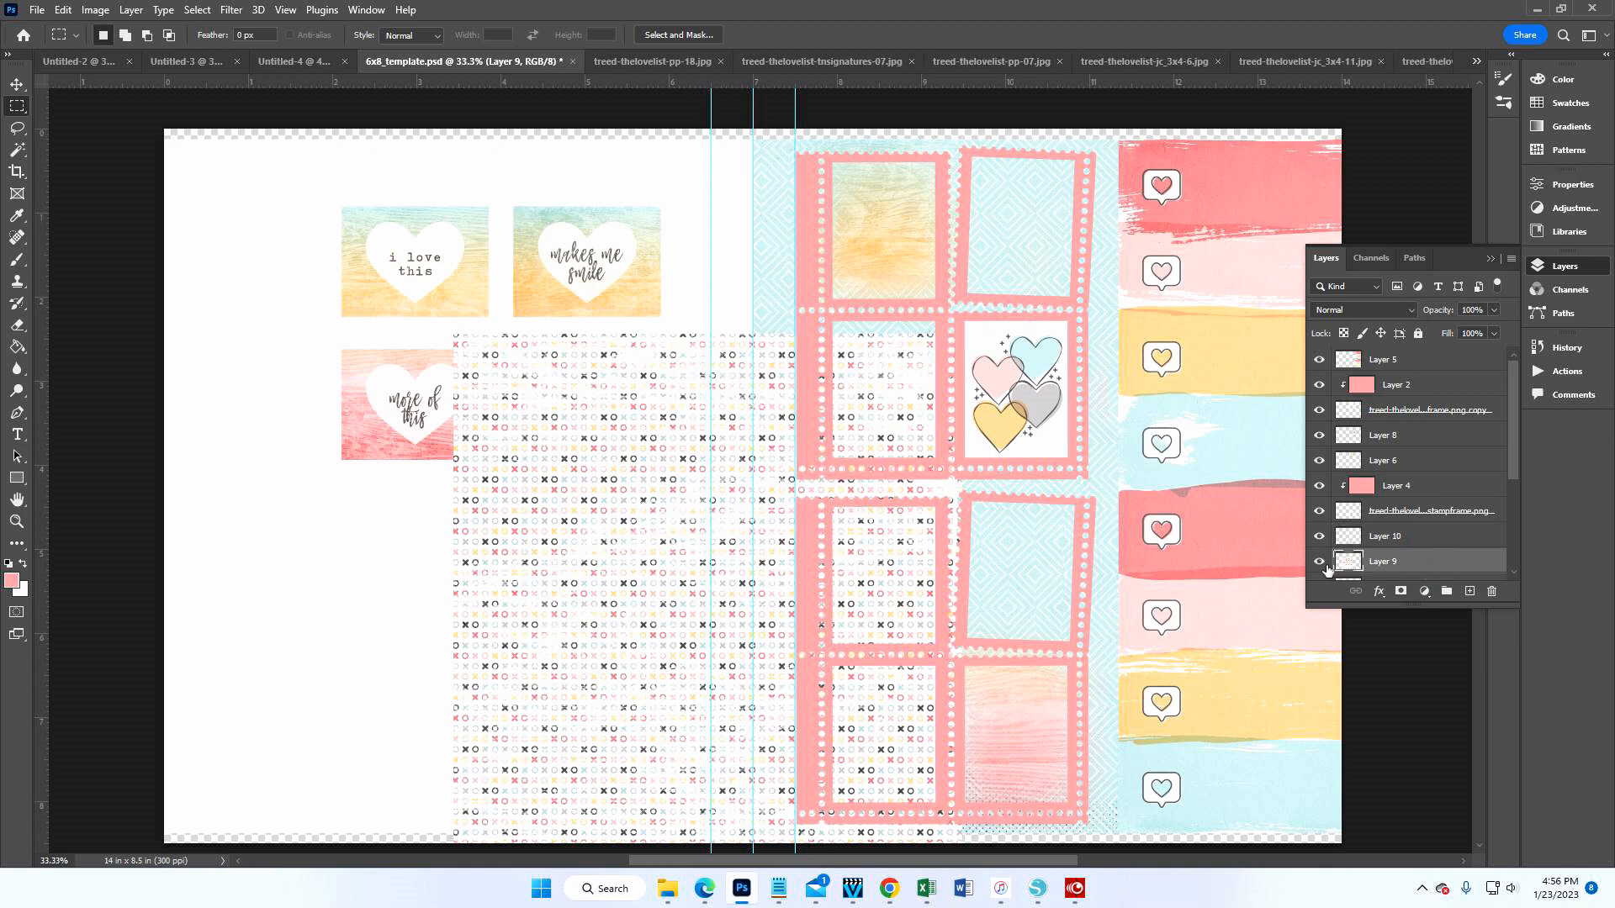
pyautogui.click(1319, 563)
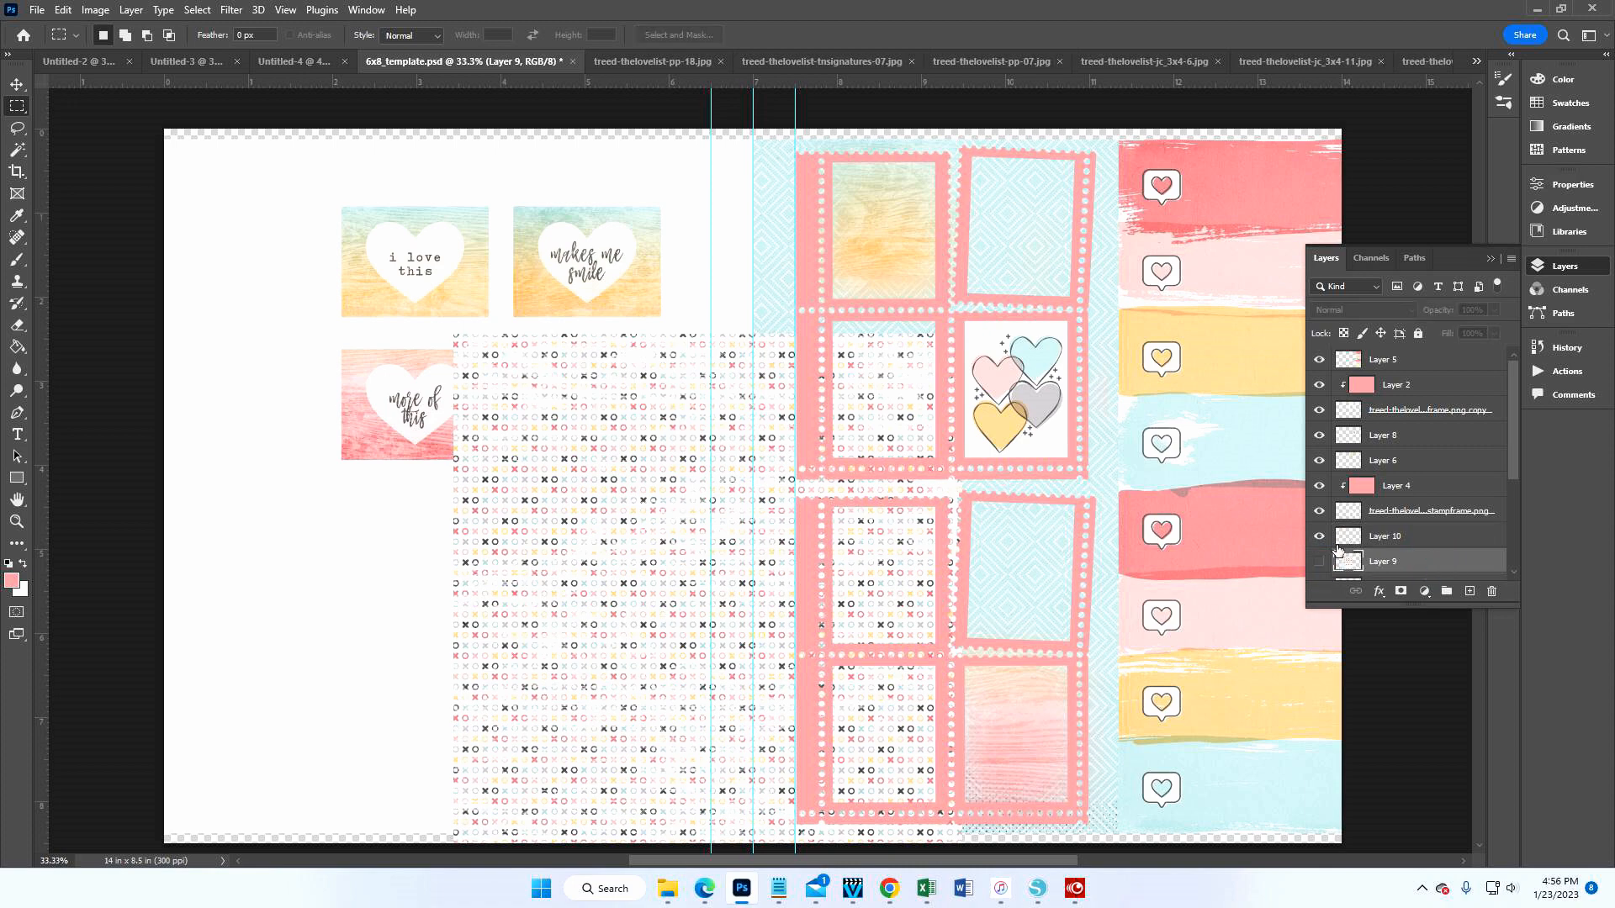
pyautogui.click(1489, 258)
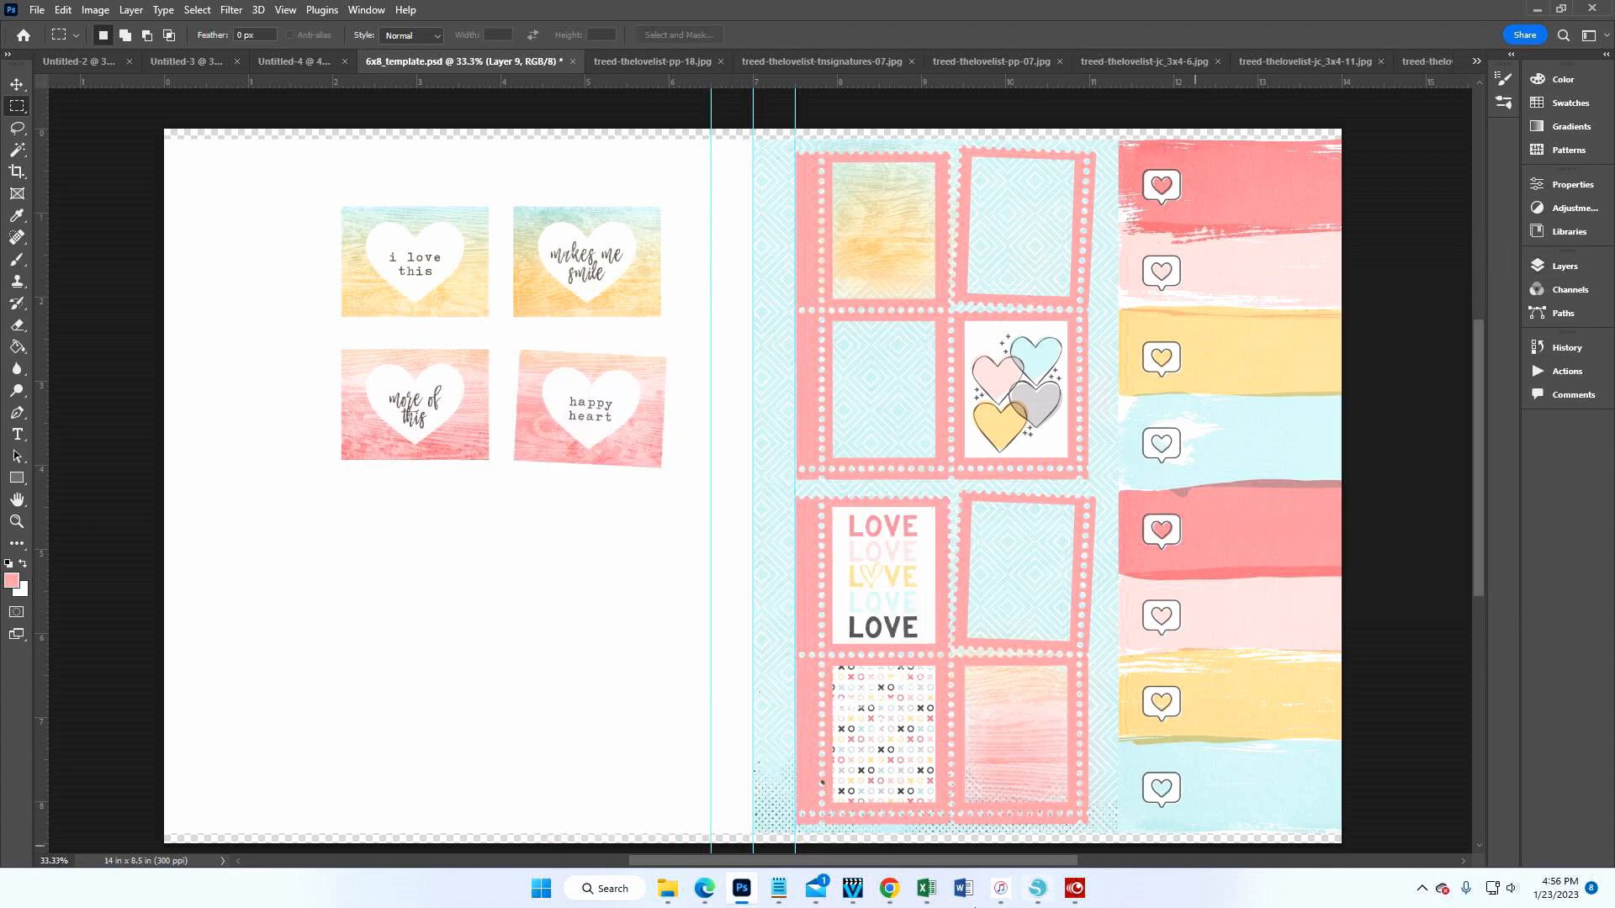
# - Hide Layer 3, the light-blue geometric background paper behind the stamp frames
pyautogui.click(17, 84)
pyautogui.click(769, 236)
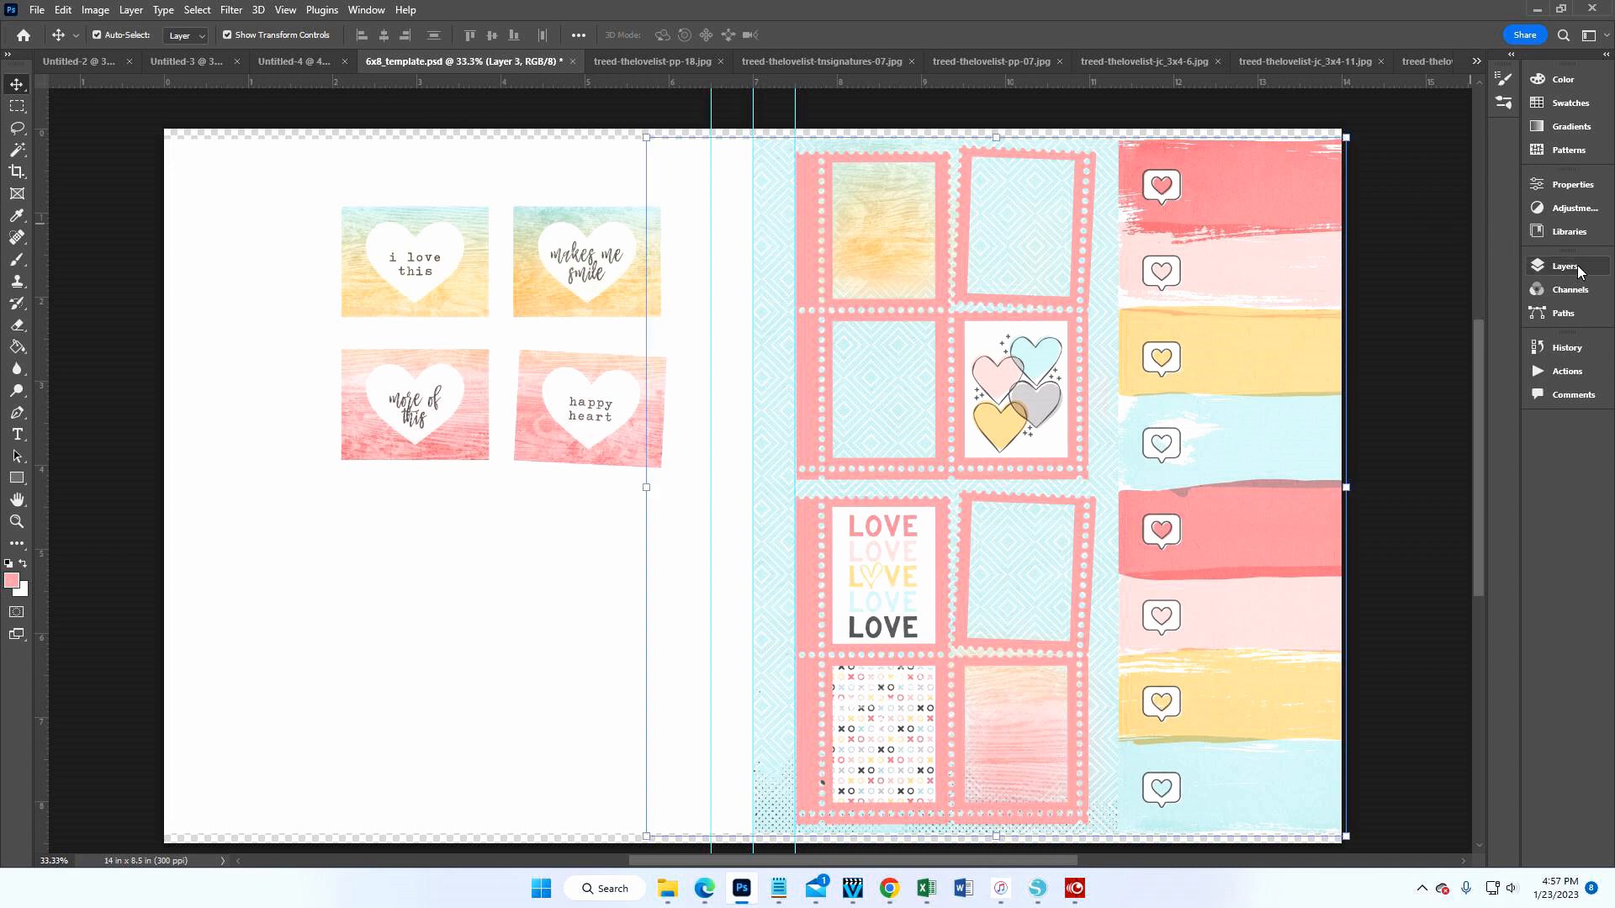
pyautogui.click(1564, 266)
pyautogui.moveTo(1505, 419); pyautogui.dragTo(1507, 511)
pyautogui.click(1319, 495)
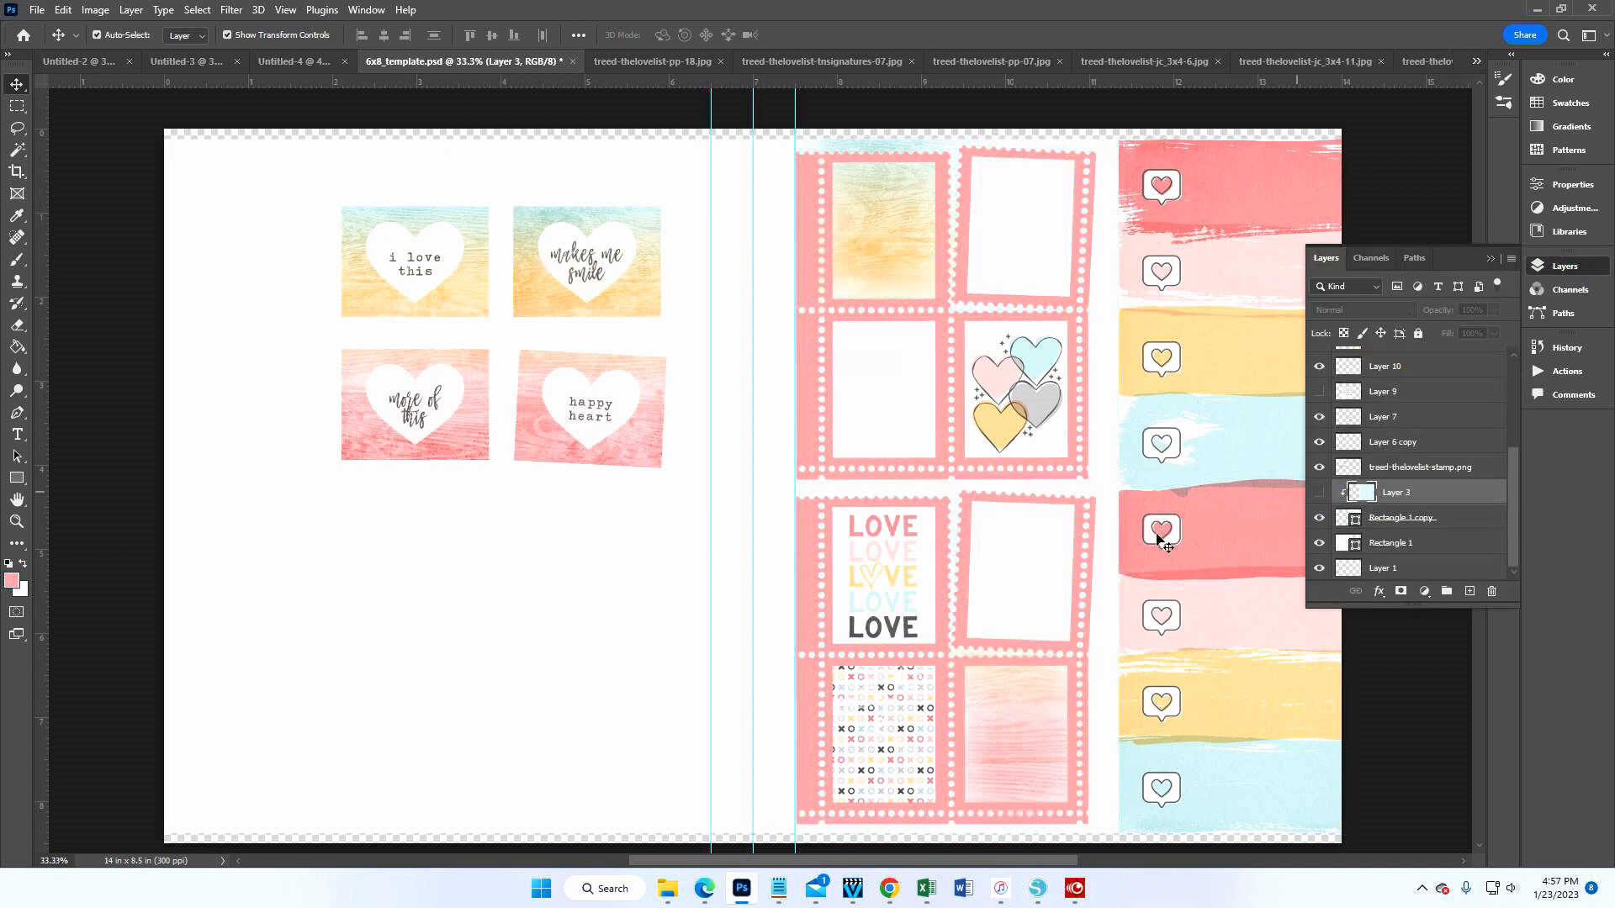
# - Delete the heart stamps layer from the blank left page of the spread
pyautogui.click(639, 286)
pyautogui.press('Delete')
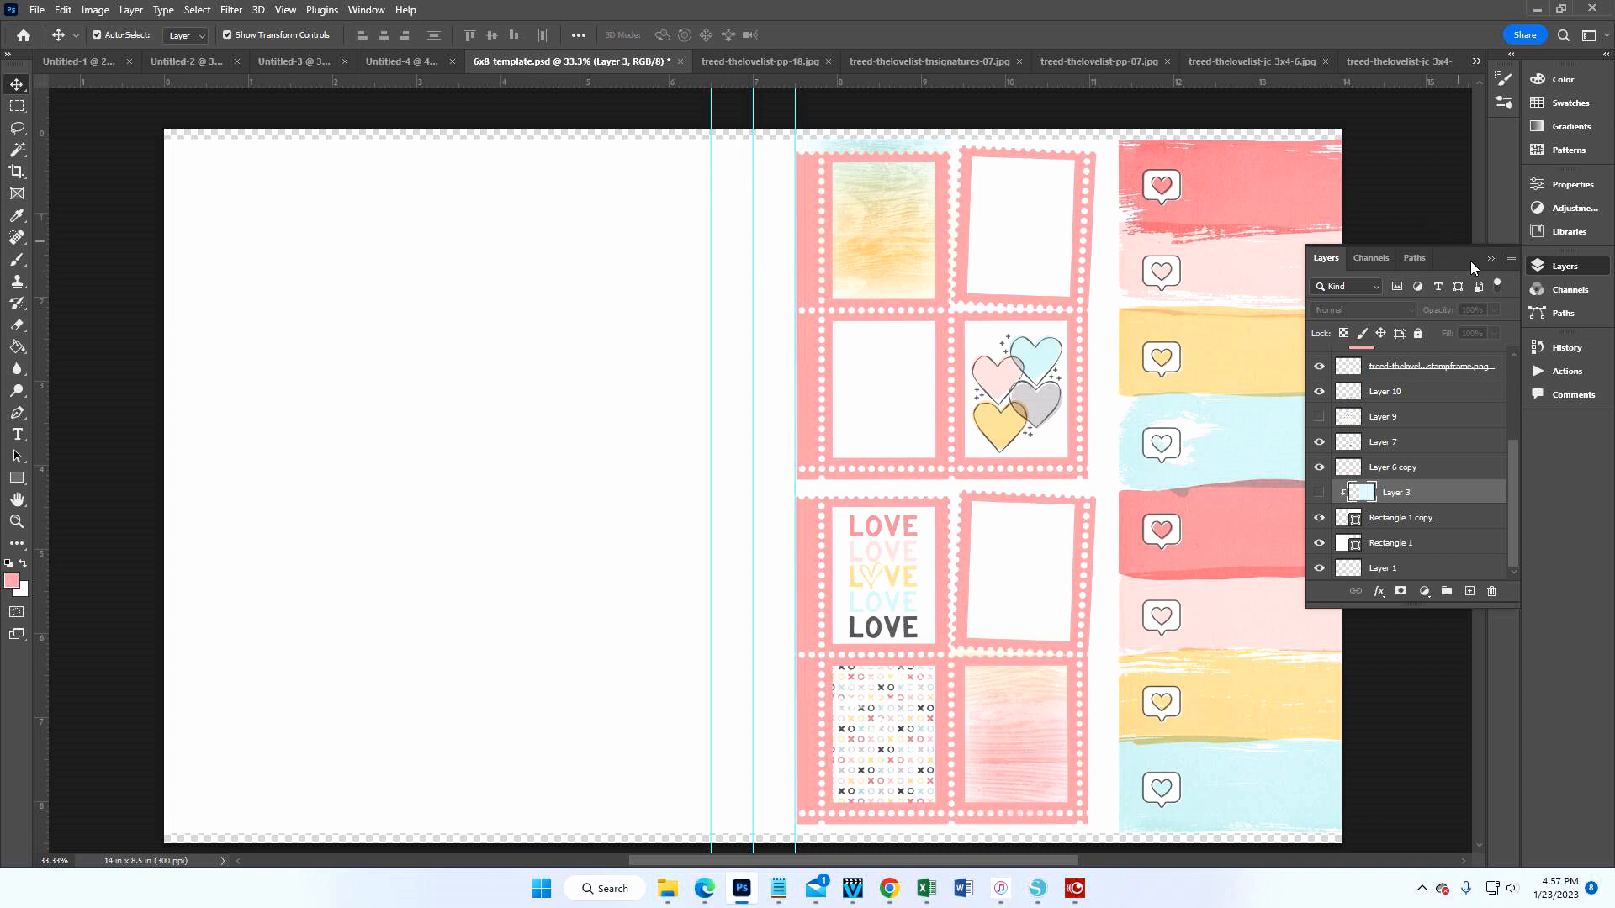
pyautogui.click(1490, 258)
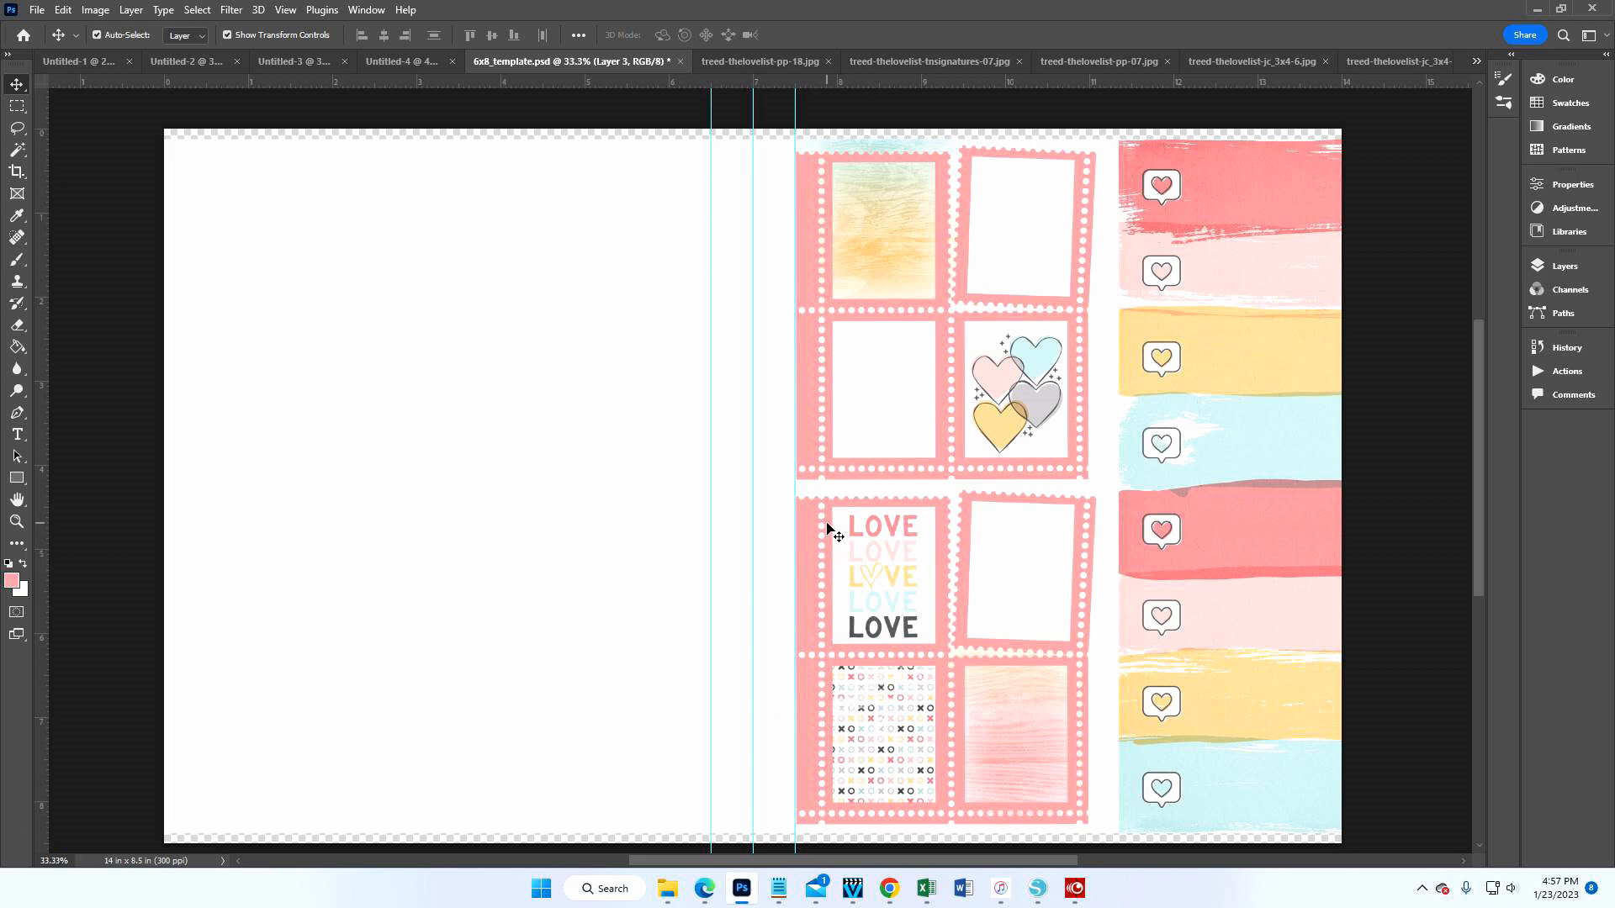
# - Erase the stray blue wood-grain paint on Layer 6 above the upper stamp frame
pyautogui.click(1565, 267)
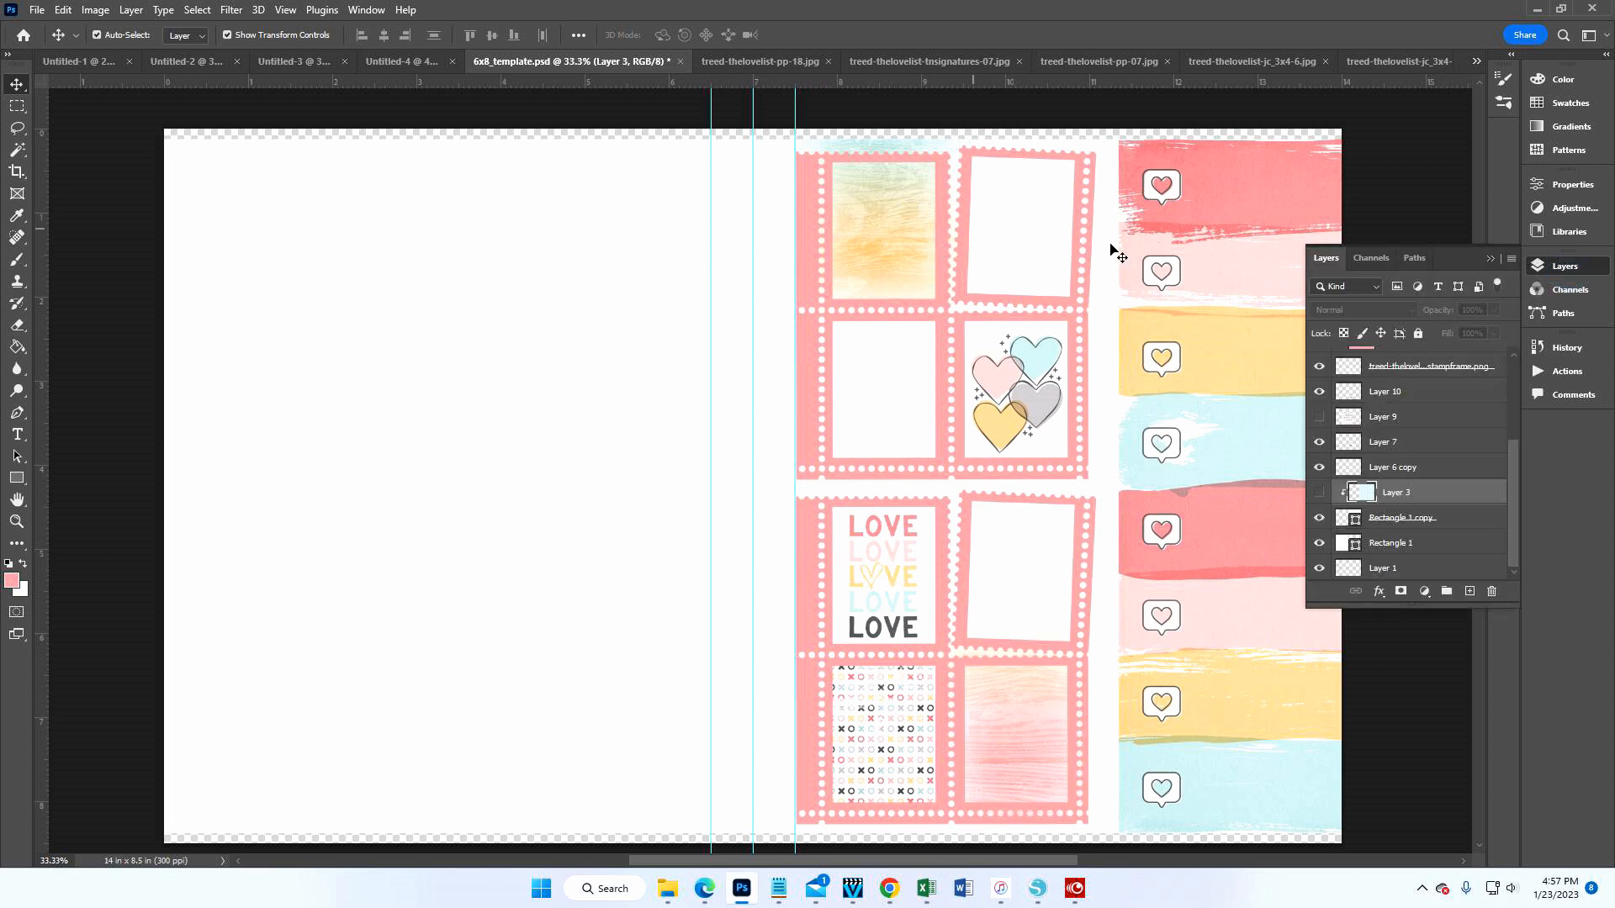
pyautogui.scroll(5, 1411, 403)
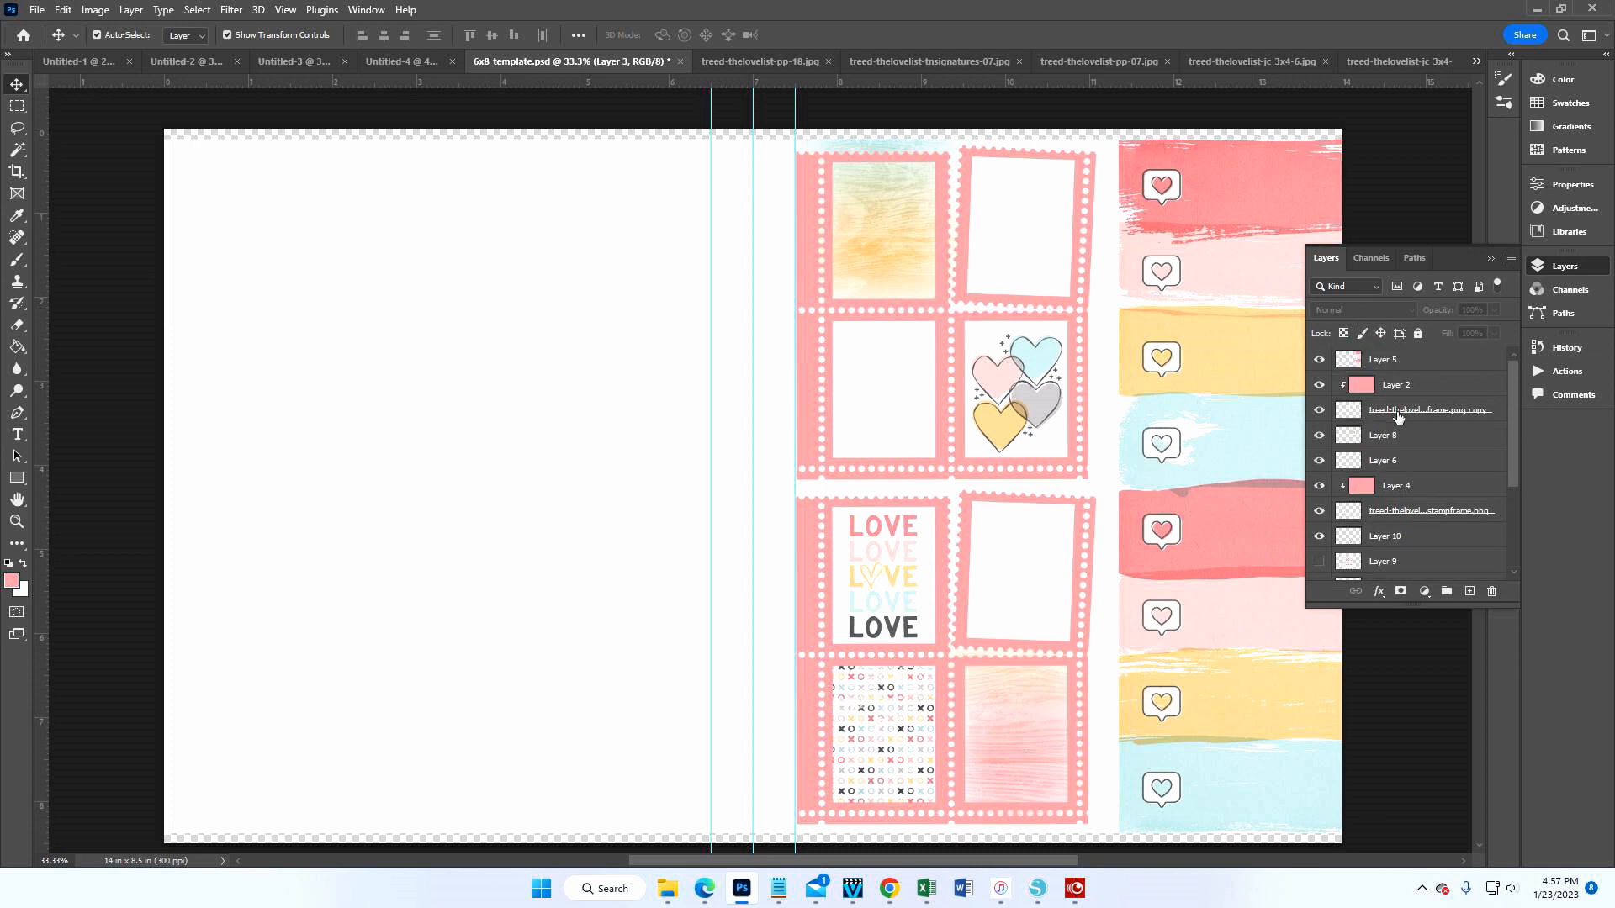
pyautogui.click(1398, 436)
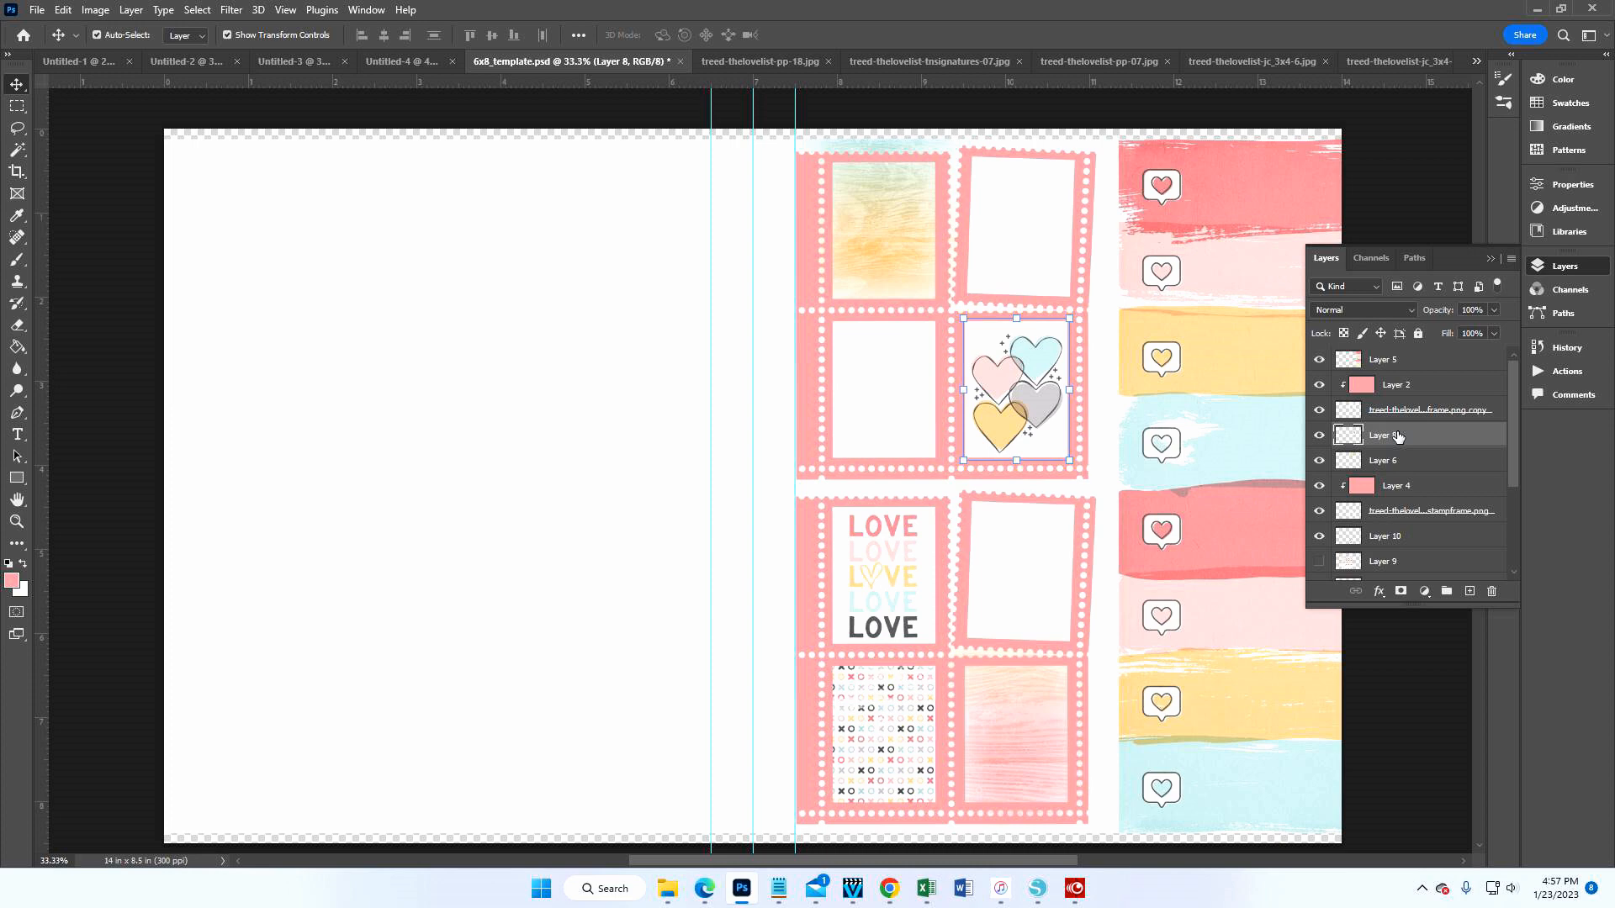
pyautogui.click(1400, 459)
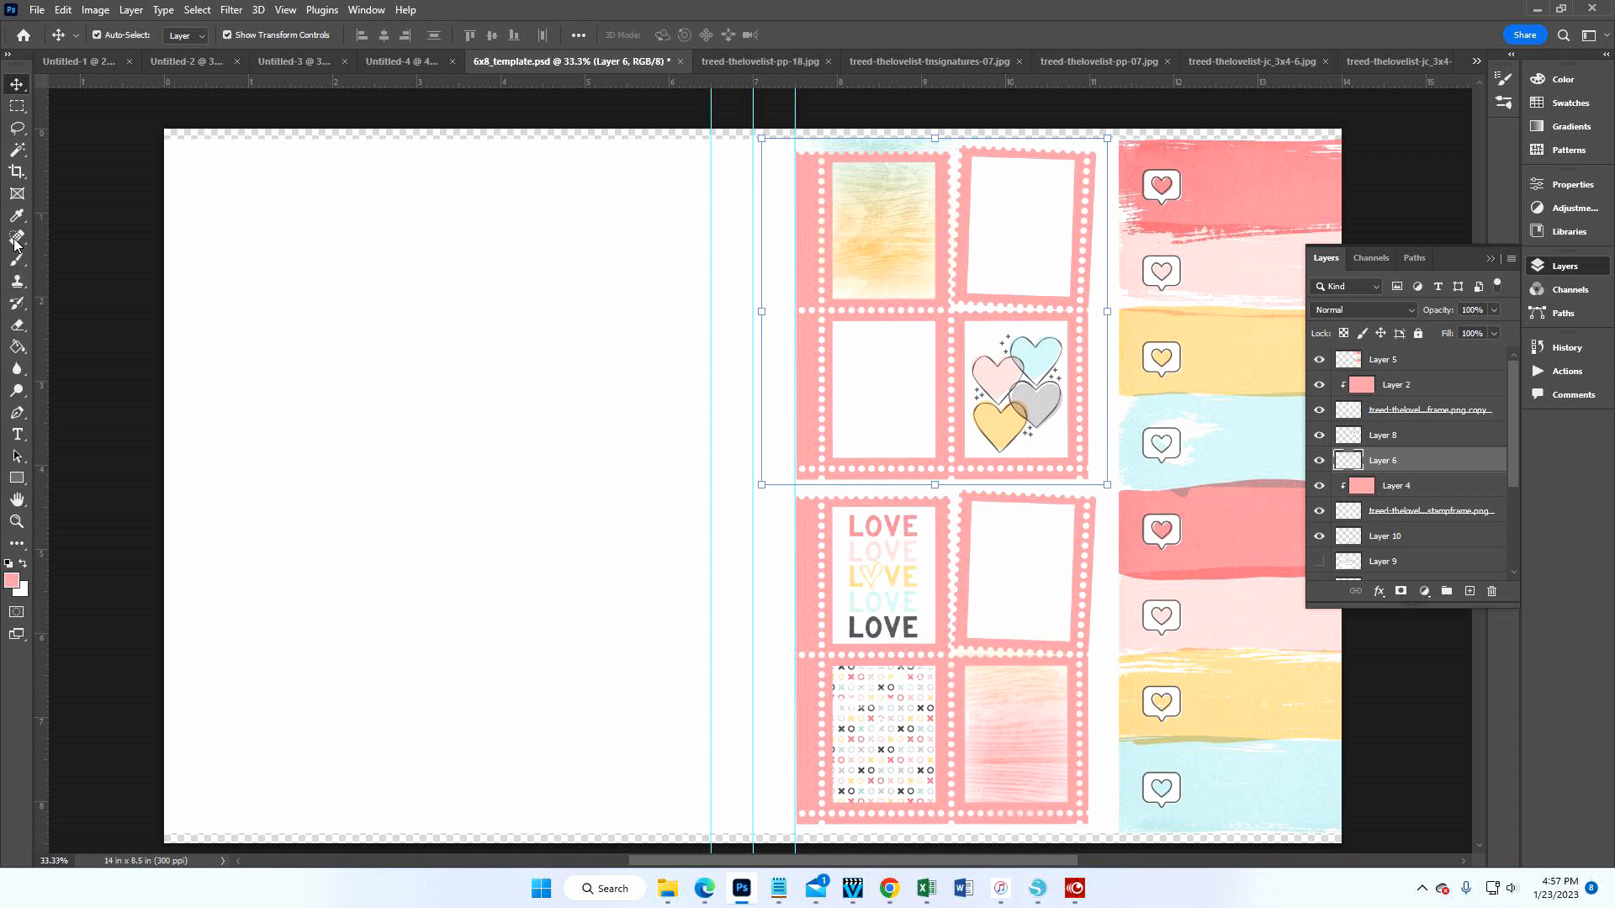
pyautogui.click(18, 326)
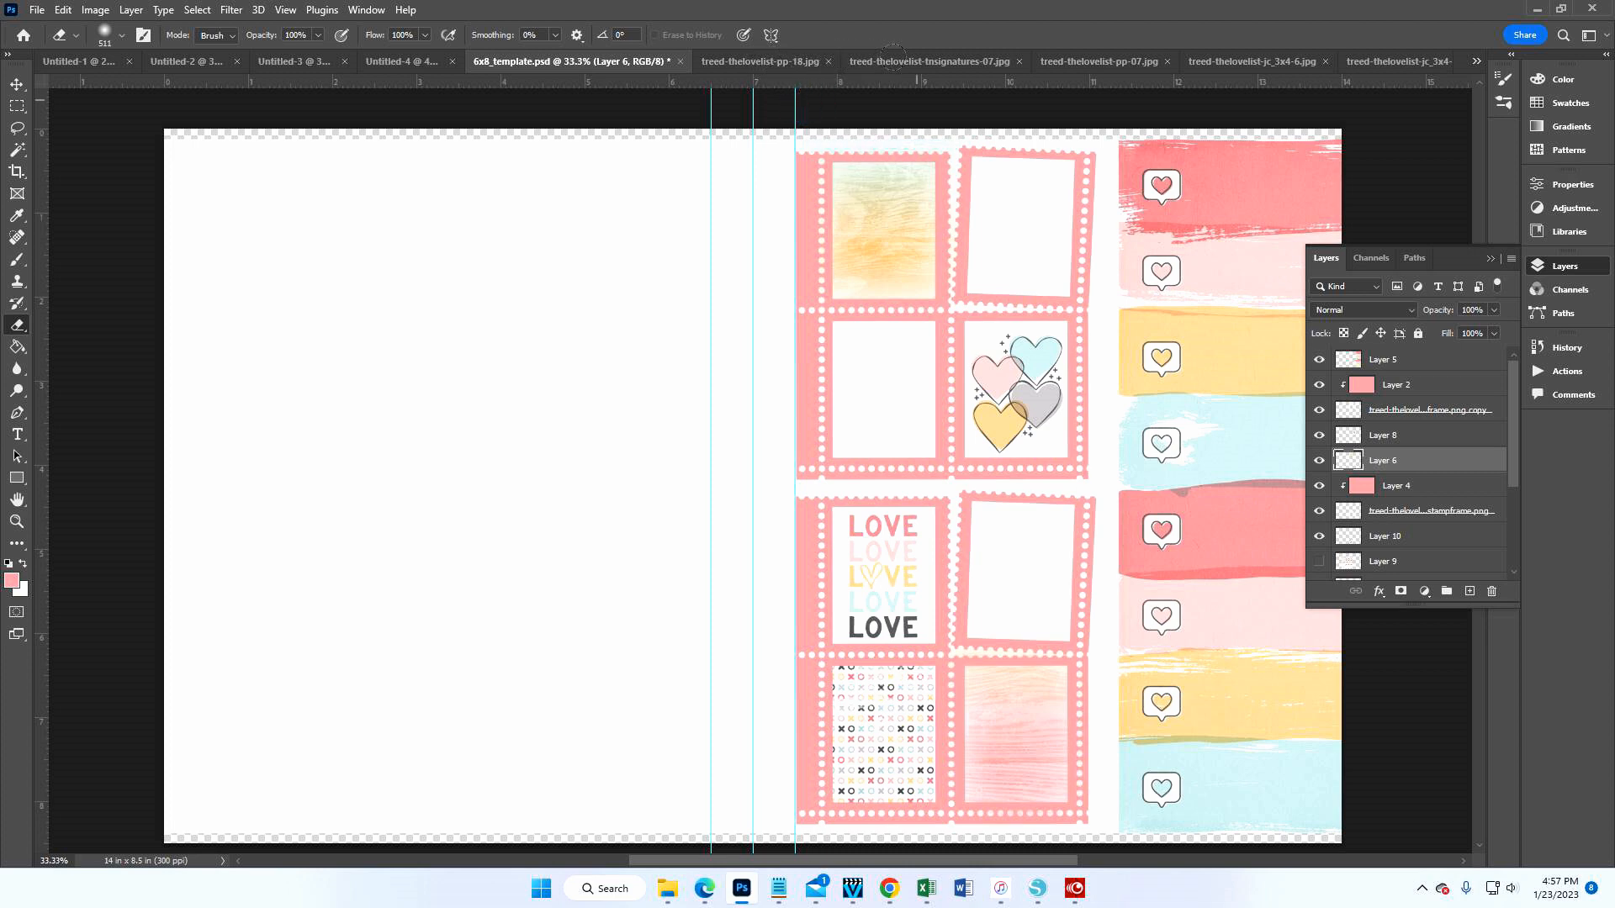
pyautogui.click(17, 87)
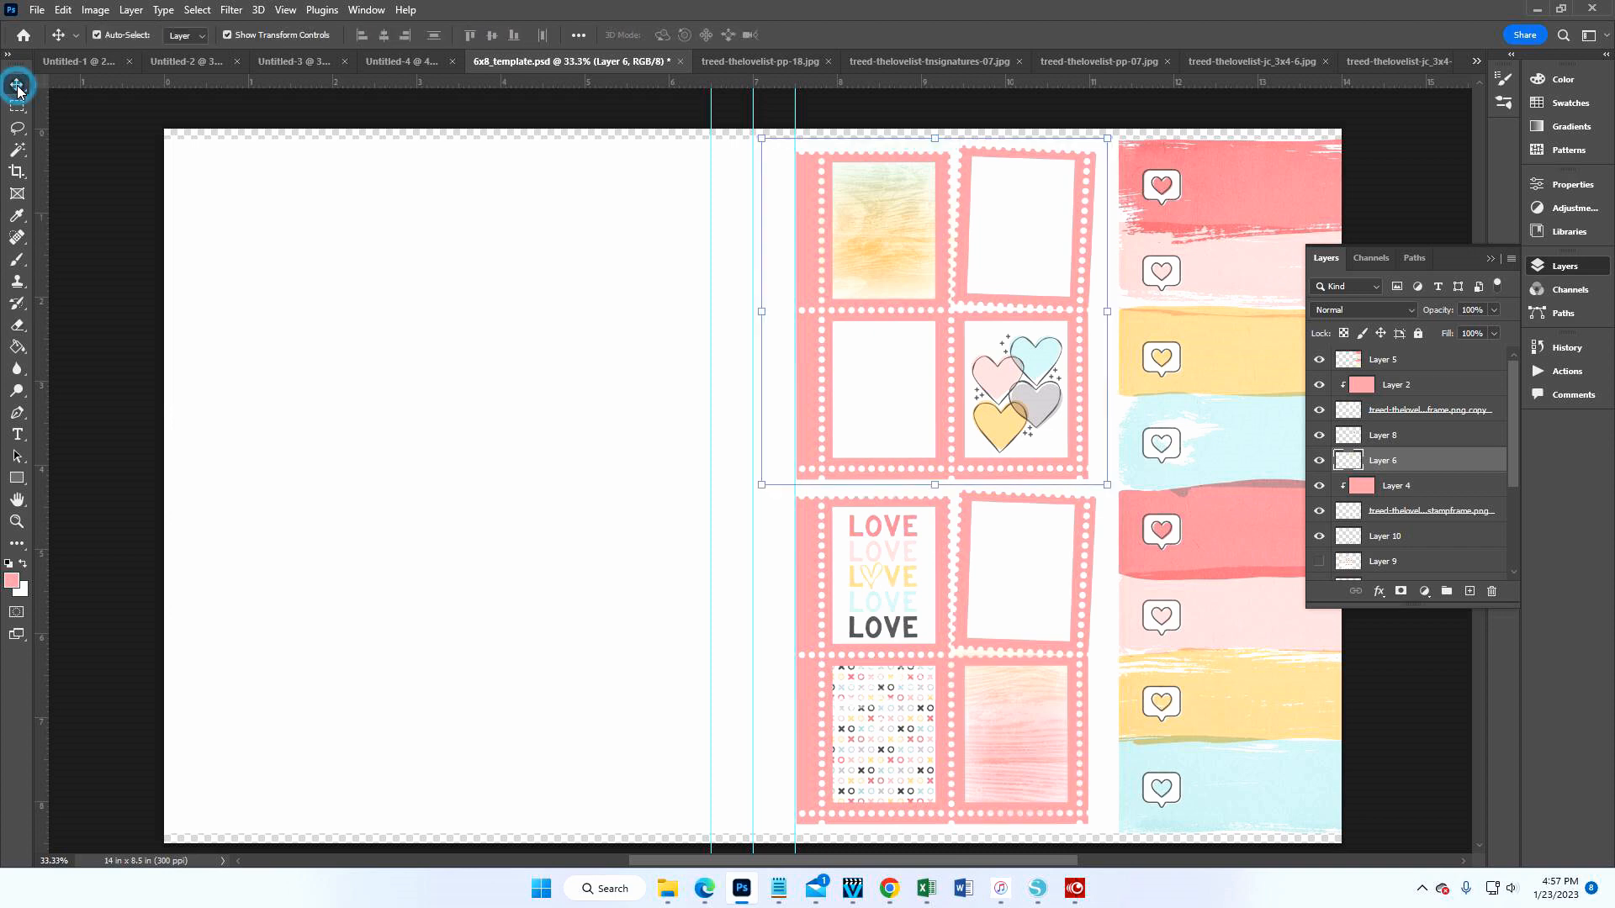
pyautogui.click(1491, 263)
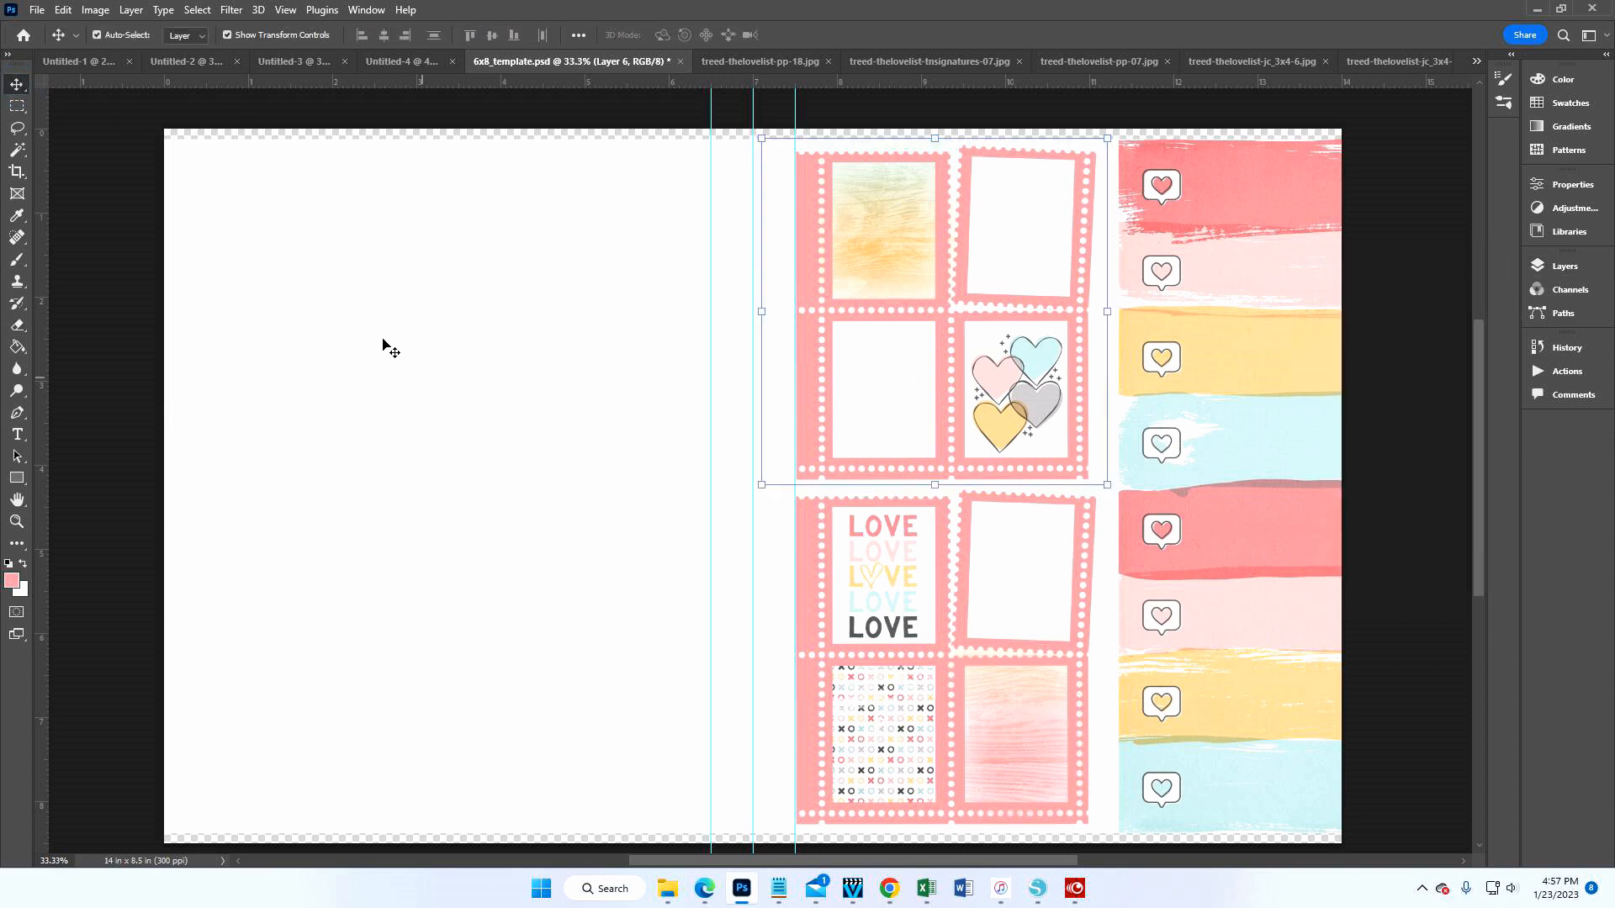
# - Save a copy as 6x8_template copy.psd in Design Teams > 2023 TRD > 02 February 2023 > Solo Post, keeping Maximize Compatibility
pyautogui.click(37, 9)
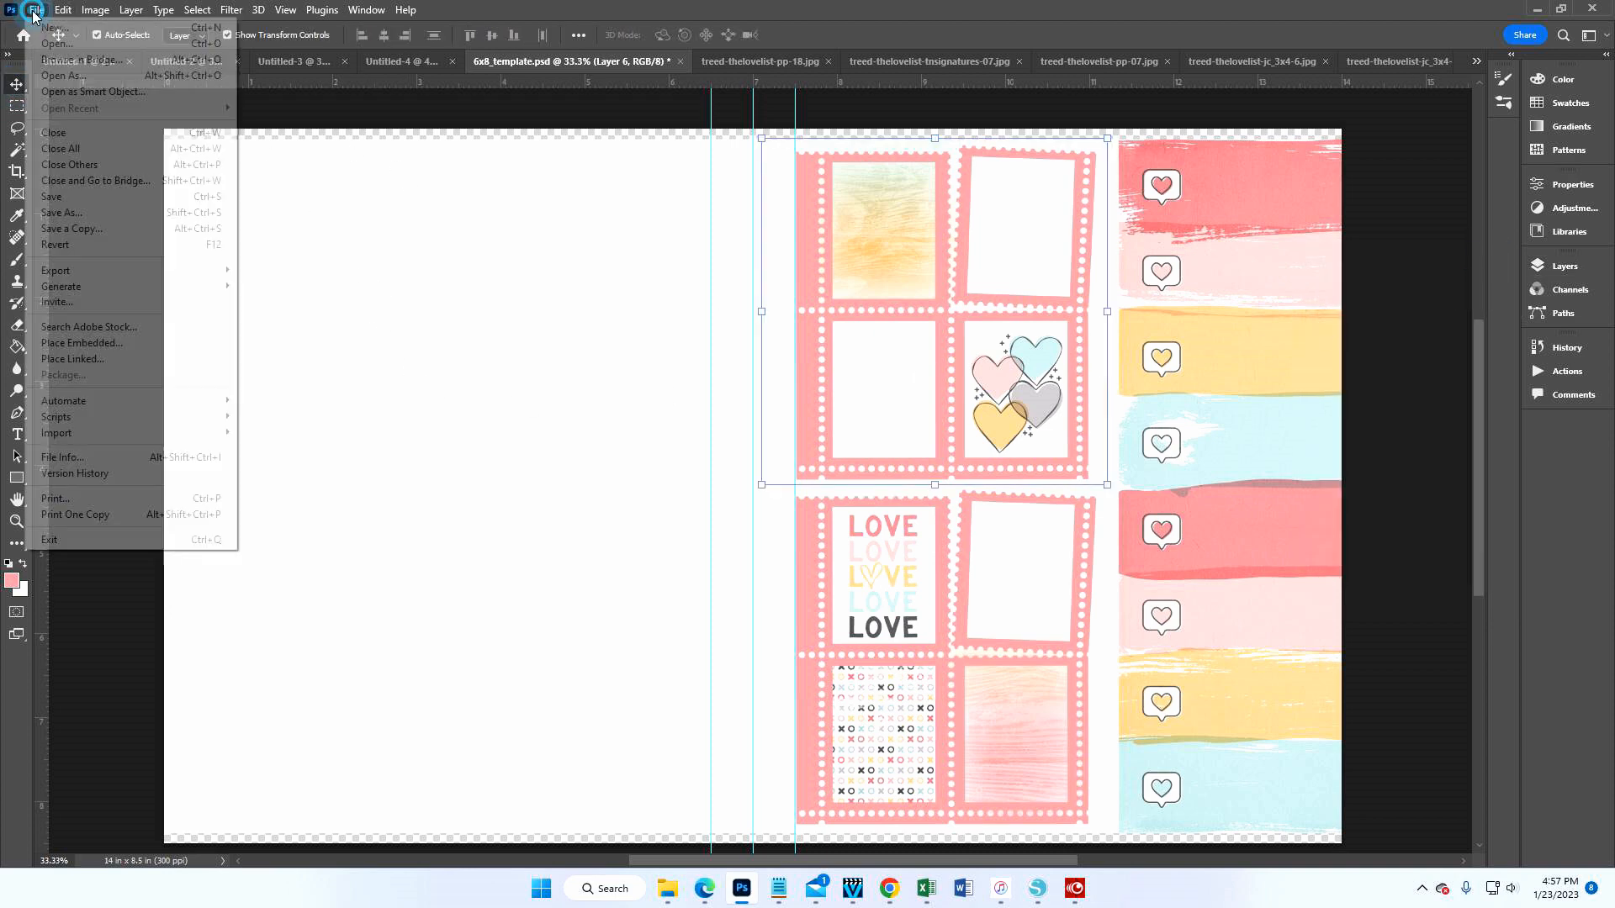
pyautogui.click(61, 233)
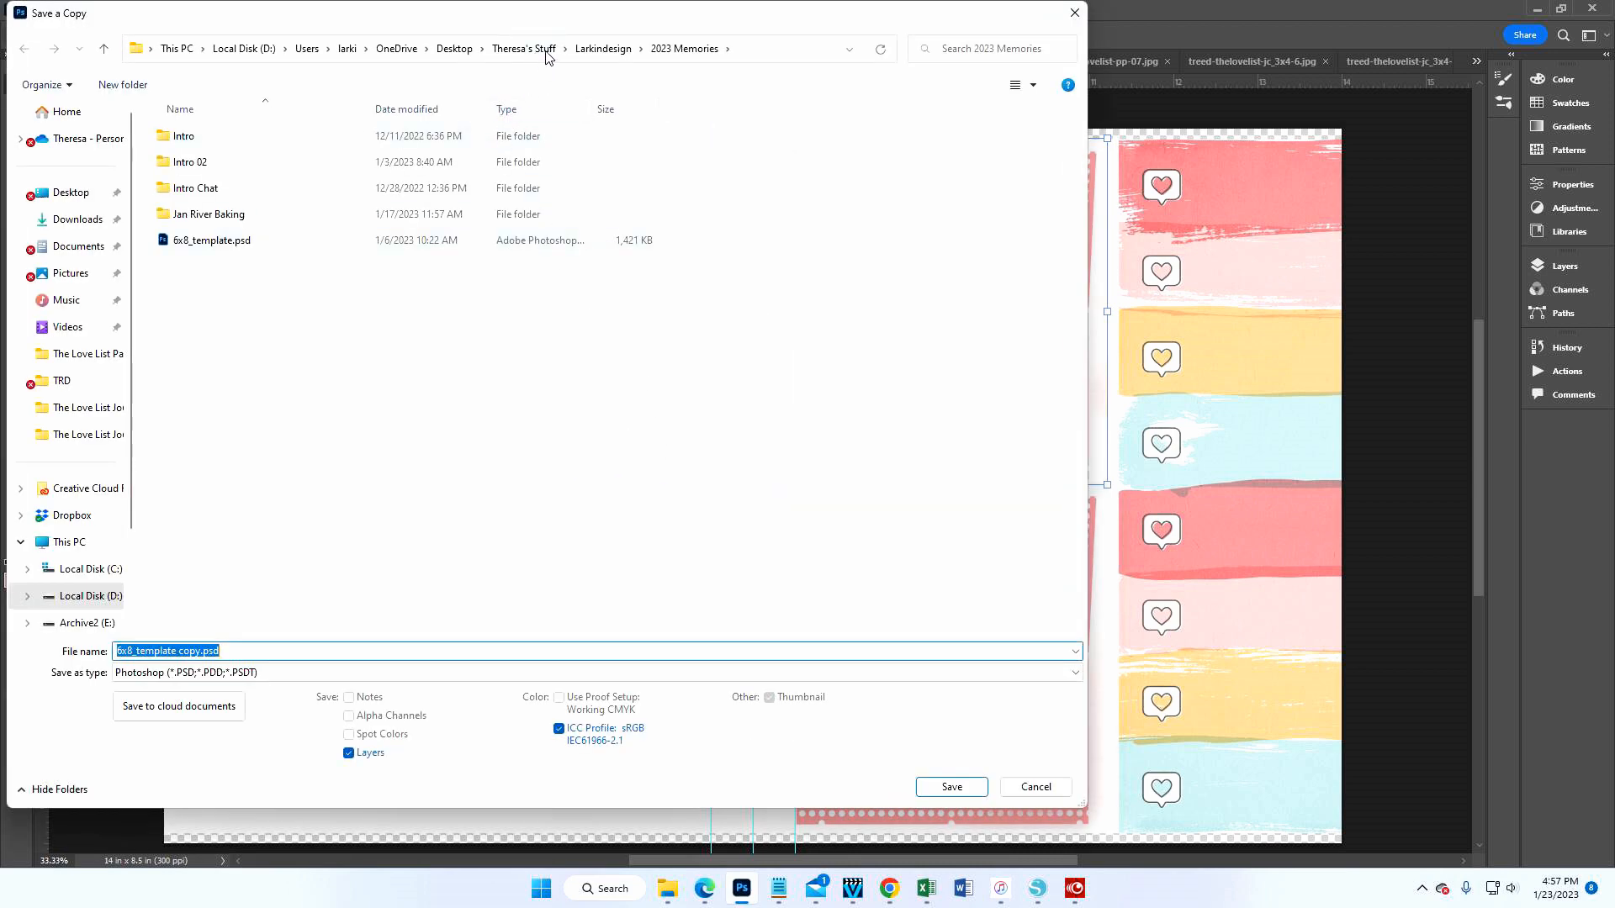
pyautogui.click(593, 49)
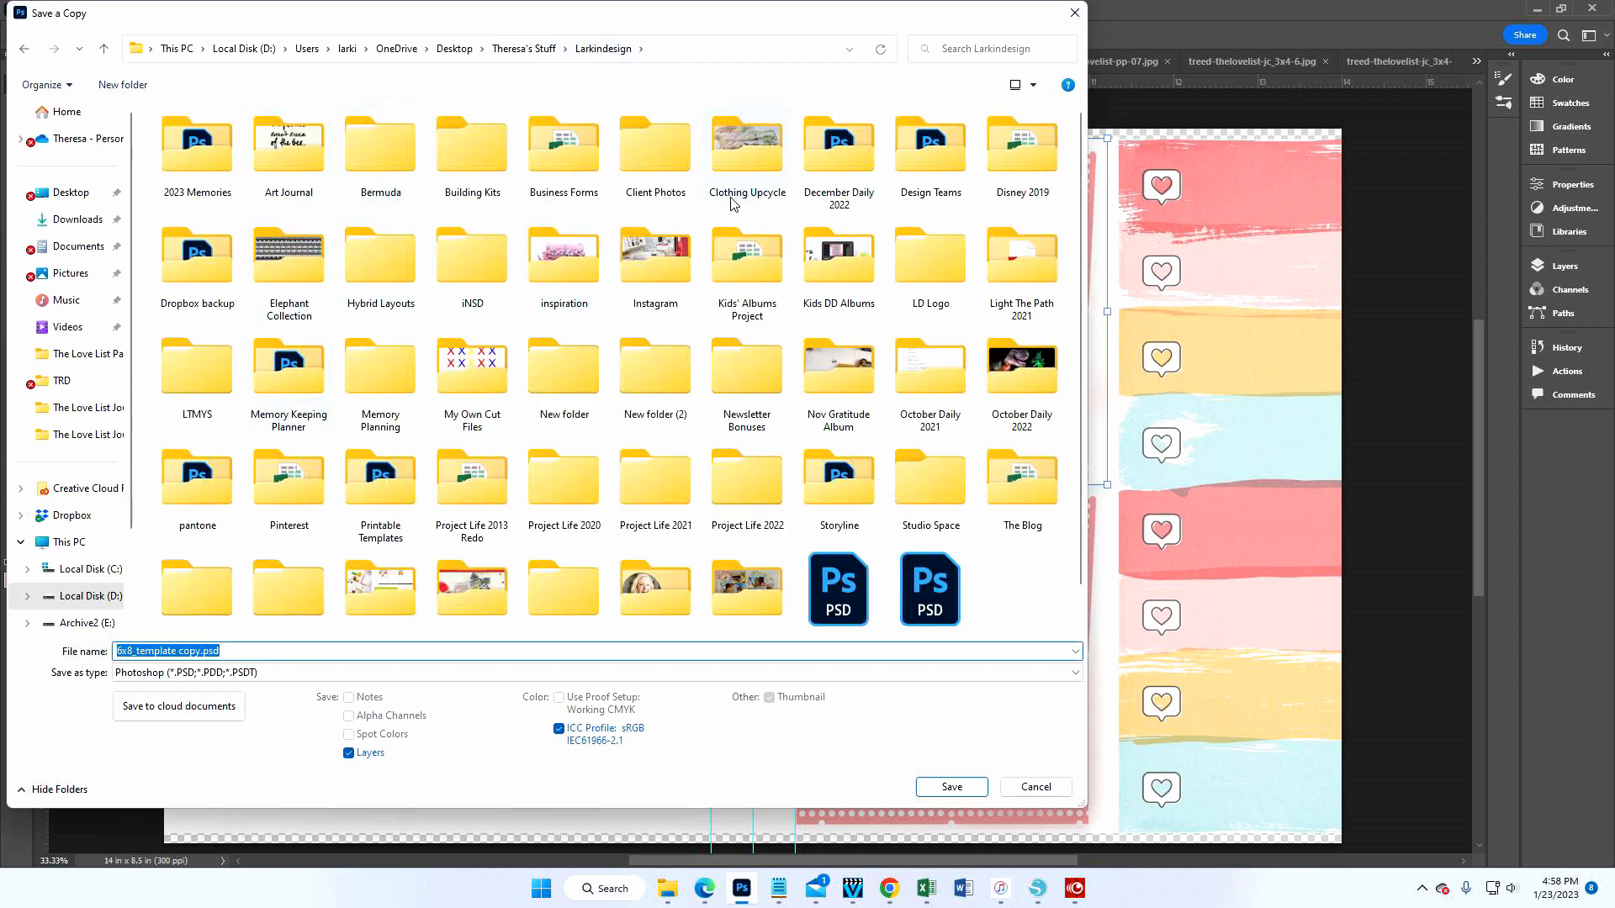
pyautogui.doubleClick(928, 151)
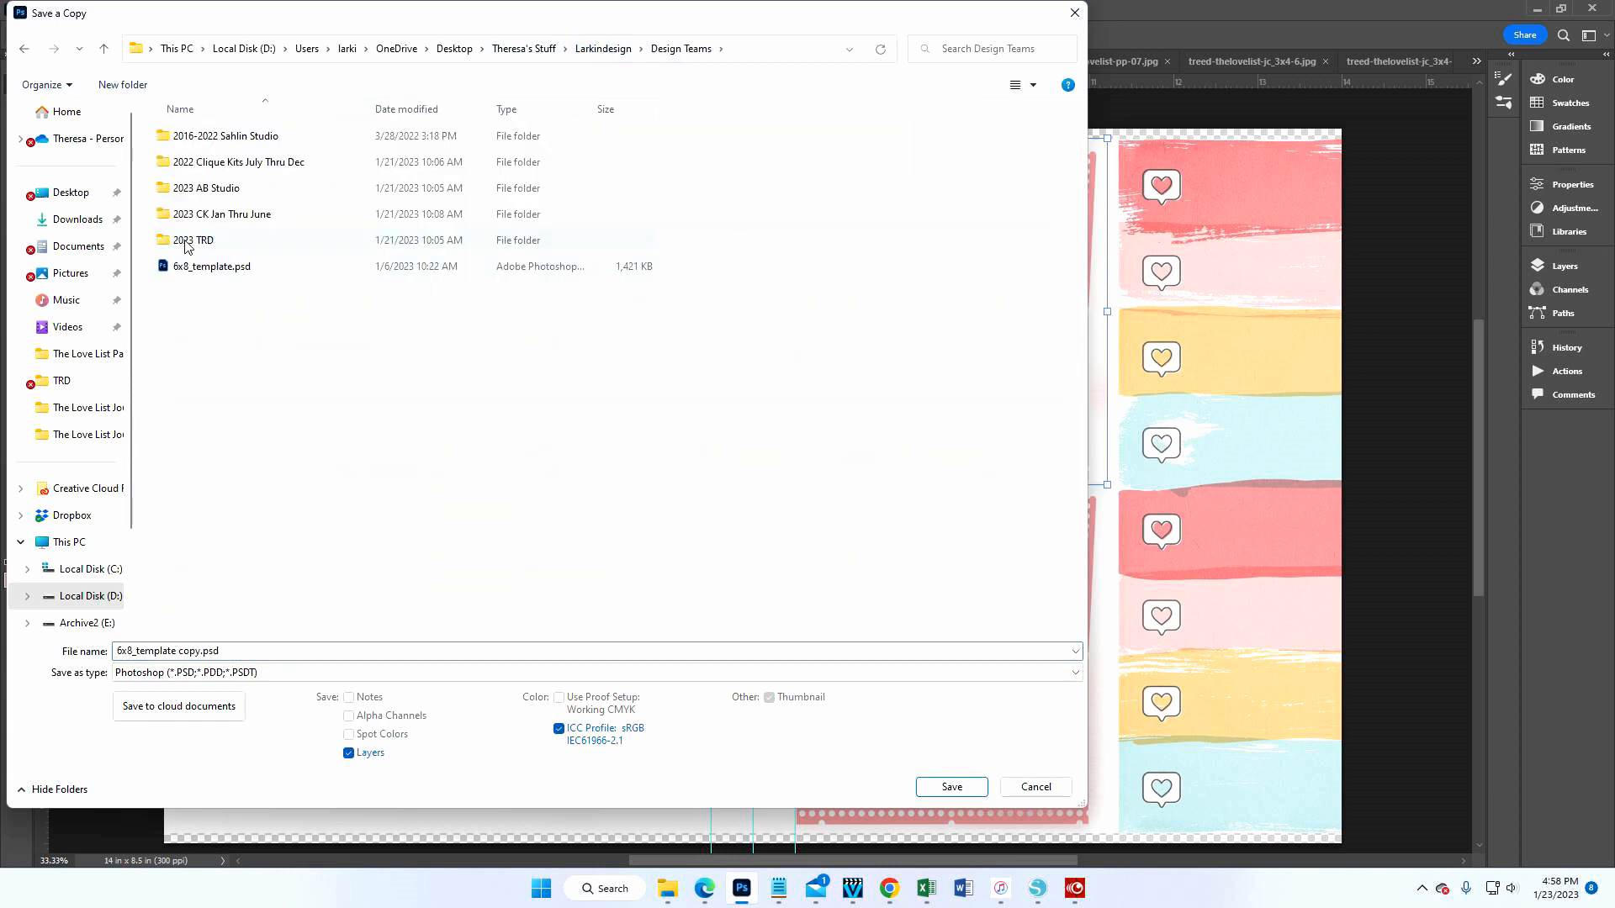
pyautogui.doubleClick(186, 242)
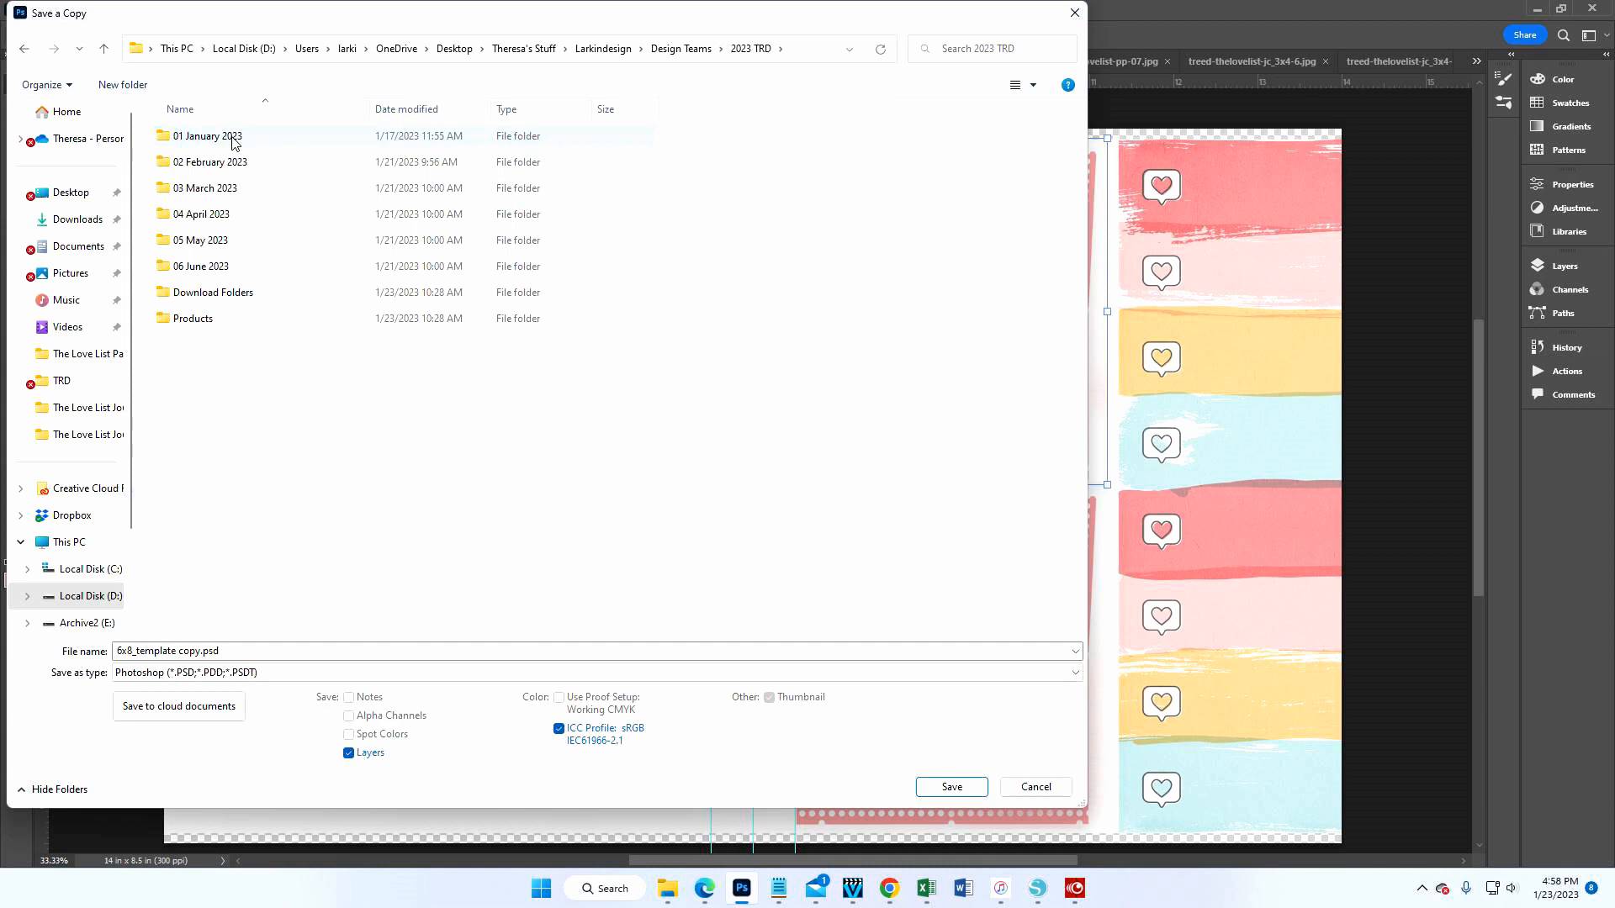
pyautogui.doubleClick(235, 164)
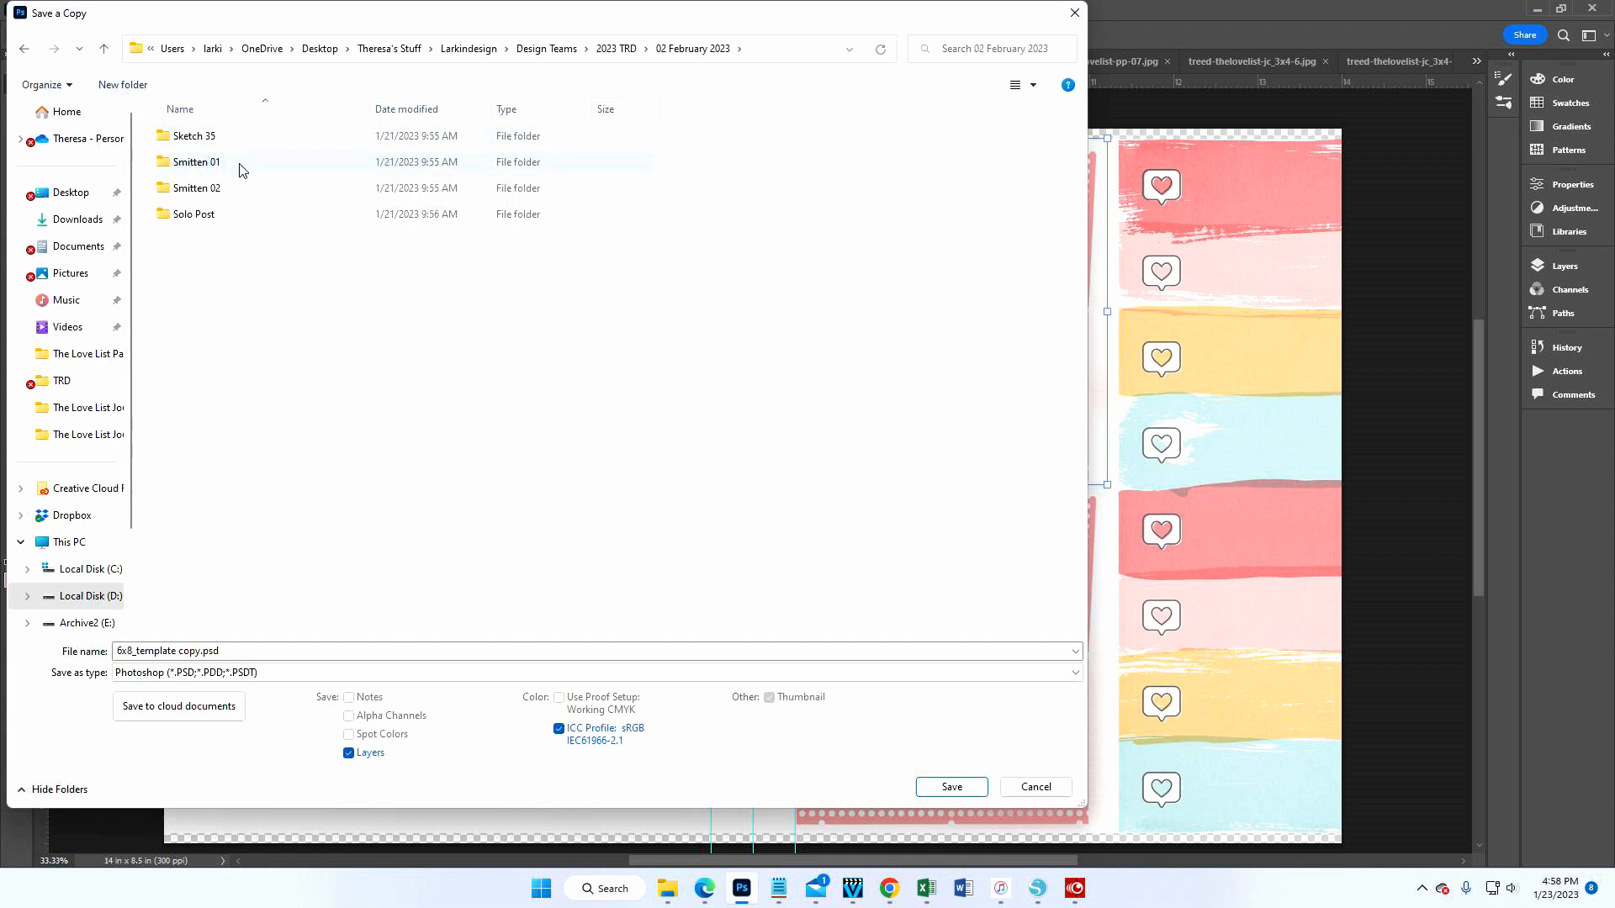
pyautogui.doubleClick(225, 216)
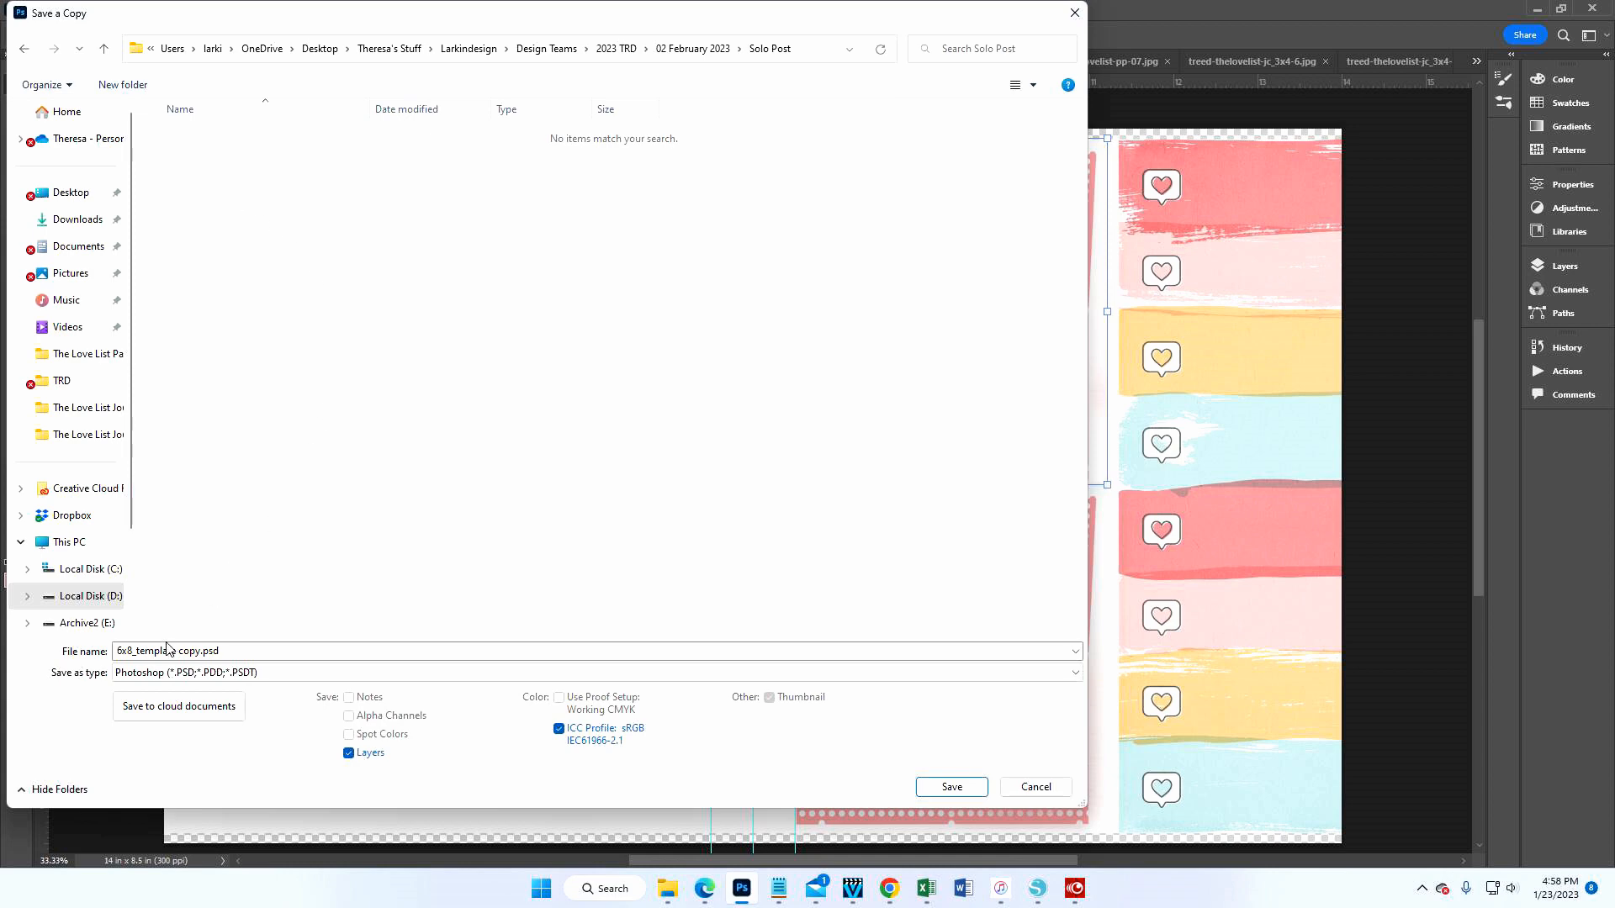
pyautogui.click(930, 786)
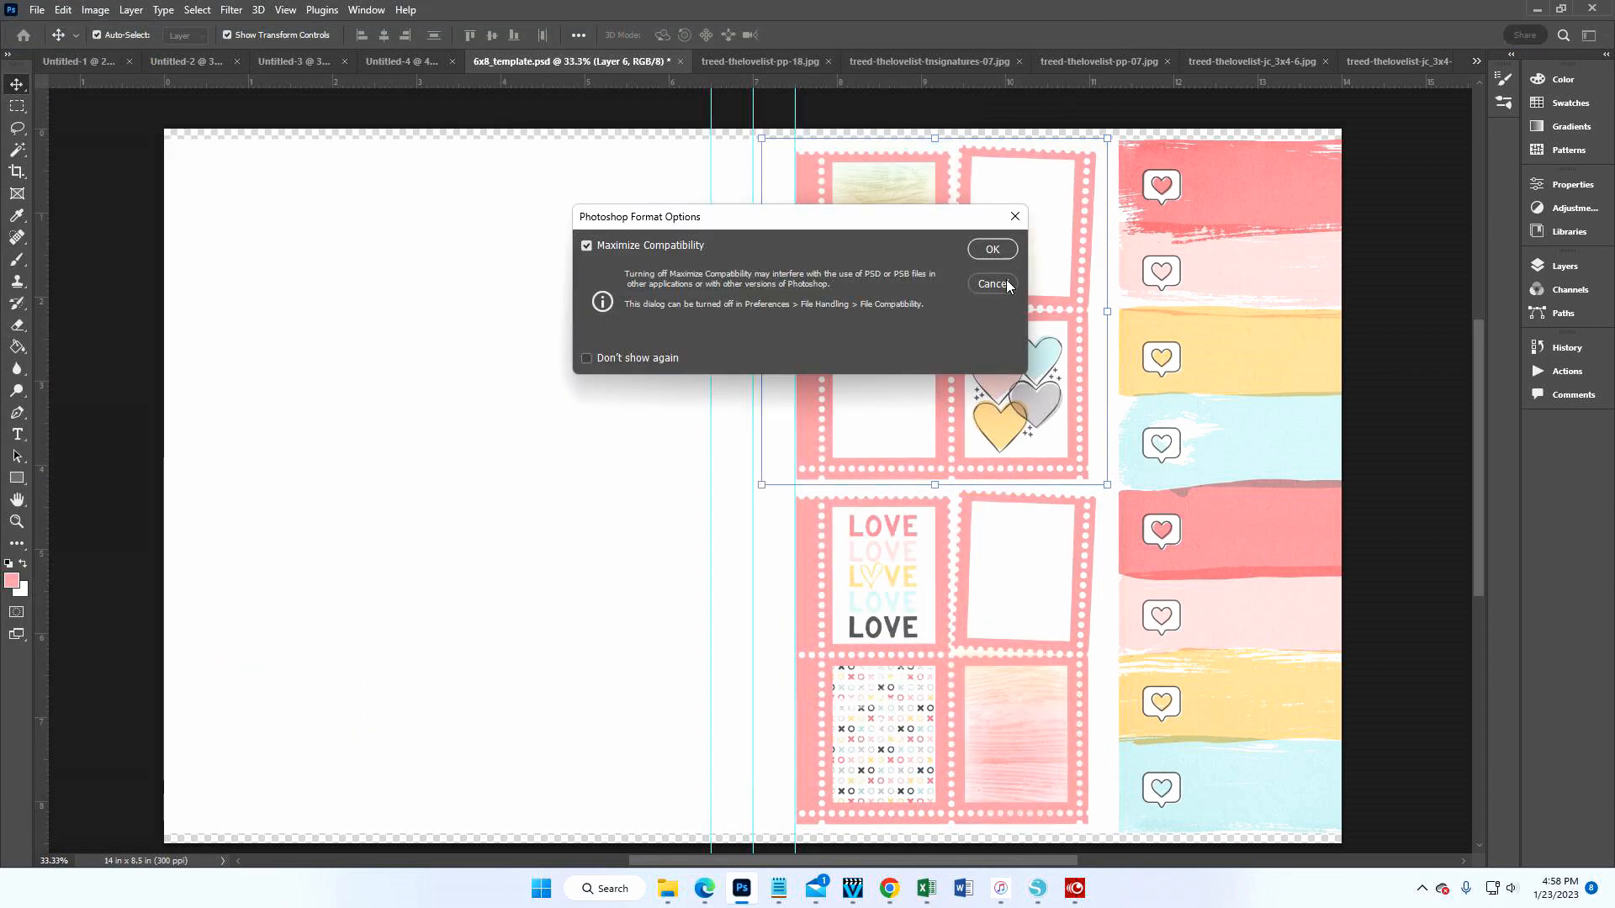
pyautogui.click(990, 249)
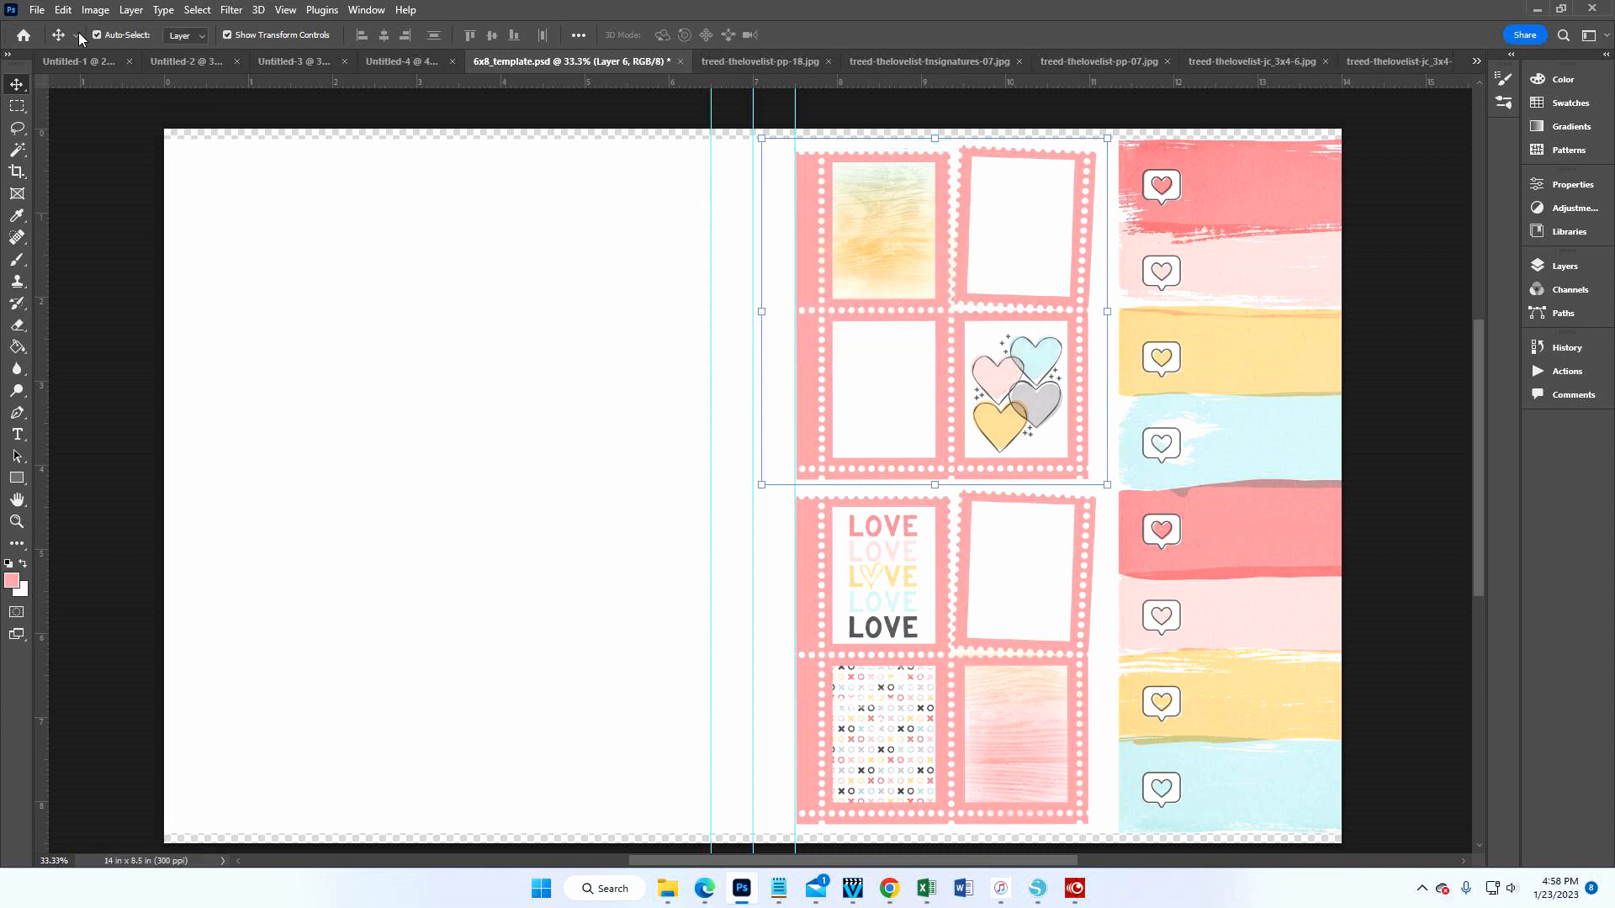
# - Save another copy in the 02 February 2023 > Solo Post folder as 6x8_template copy.png, using the large file size option
pyautogui.click(37, 10)
pyautogui.click(76, 227)
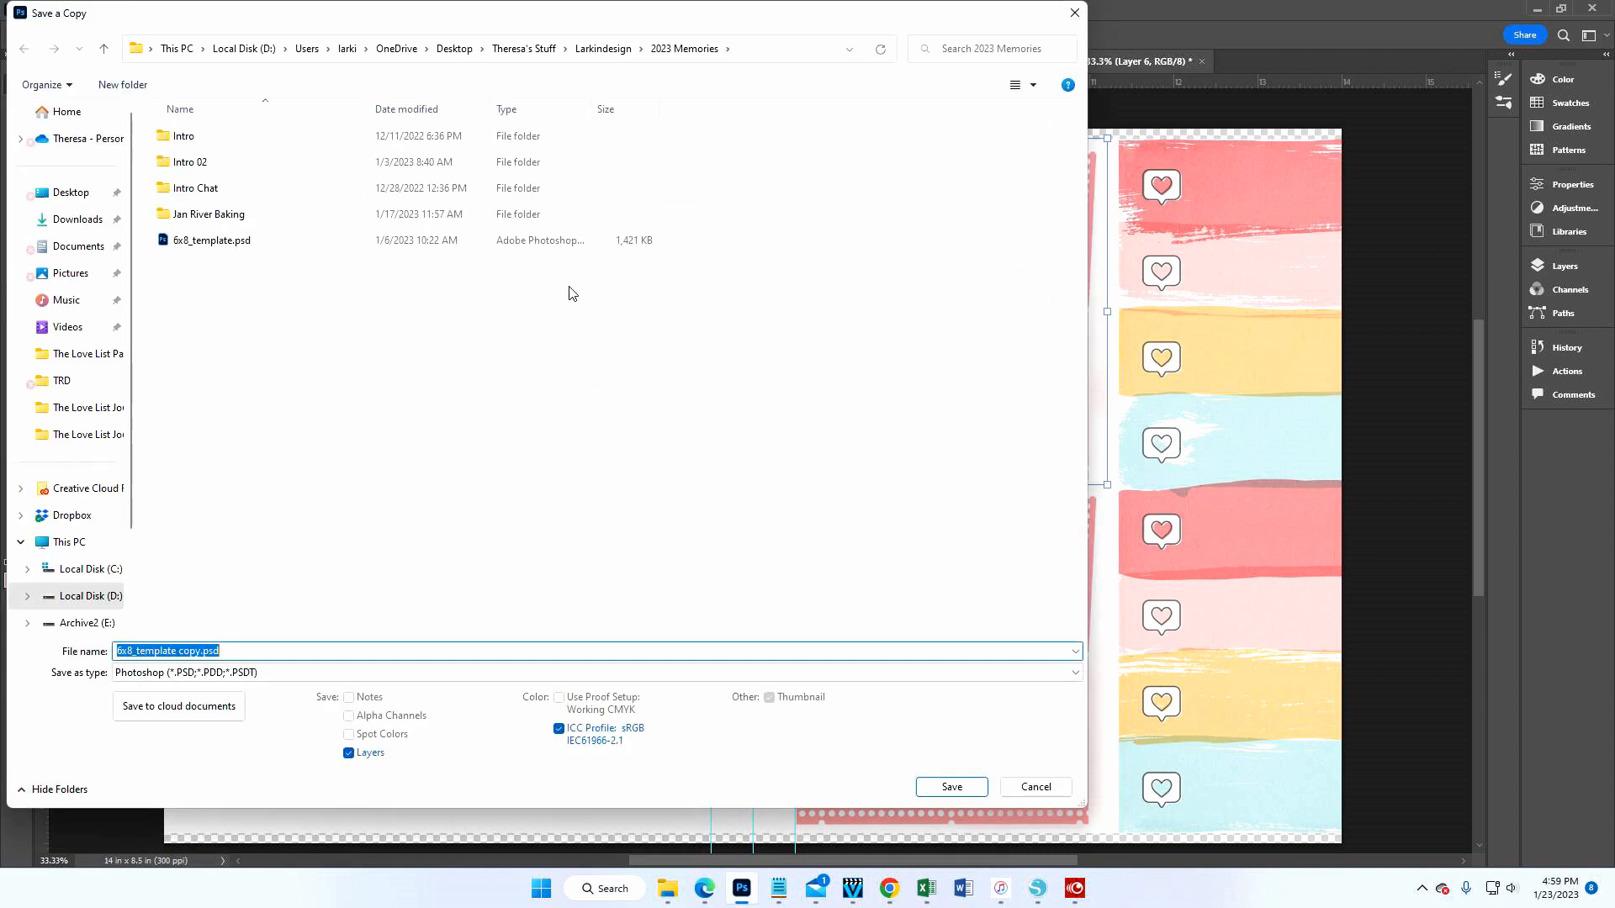
pyautogui.click(601, 50)
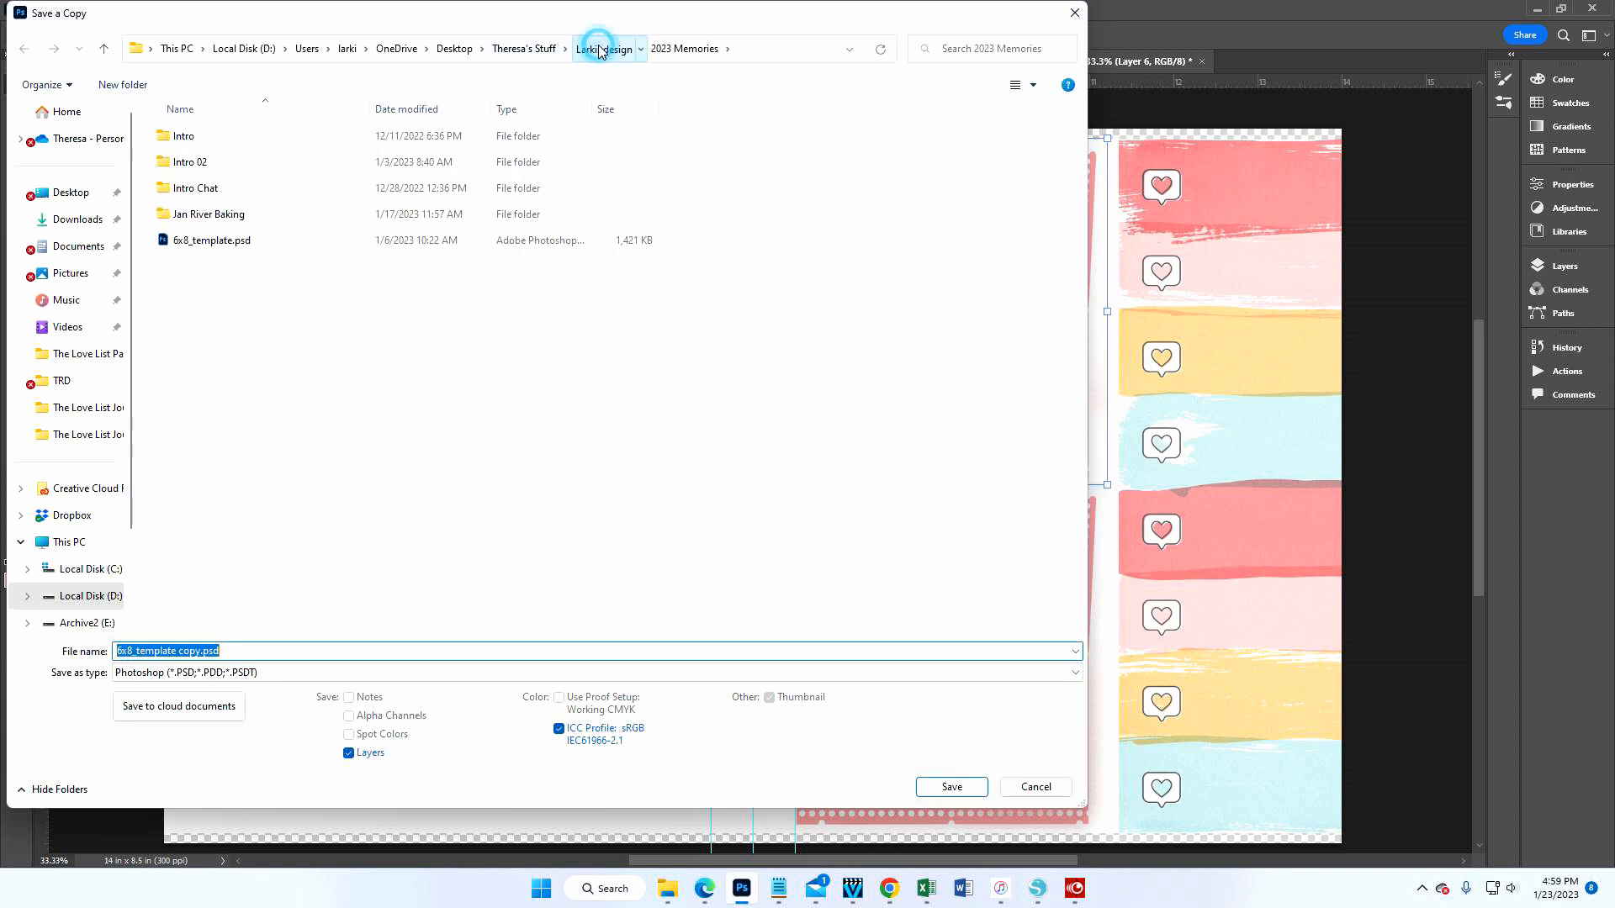
pyautogui.doubleClick(900, 155)
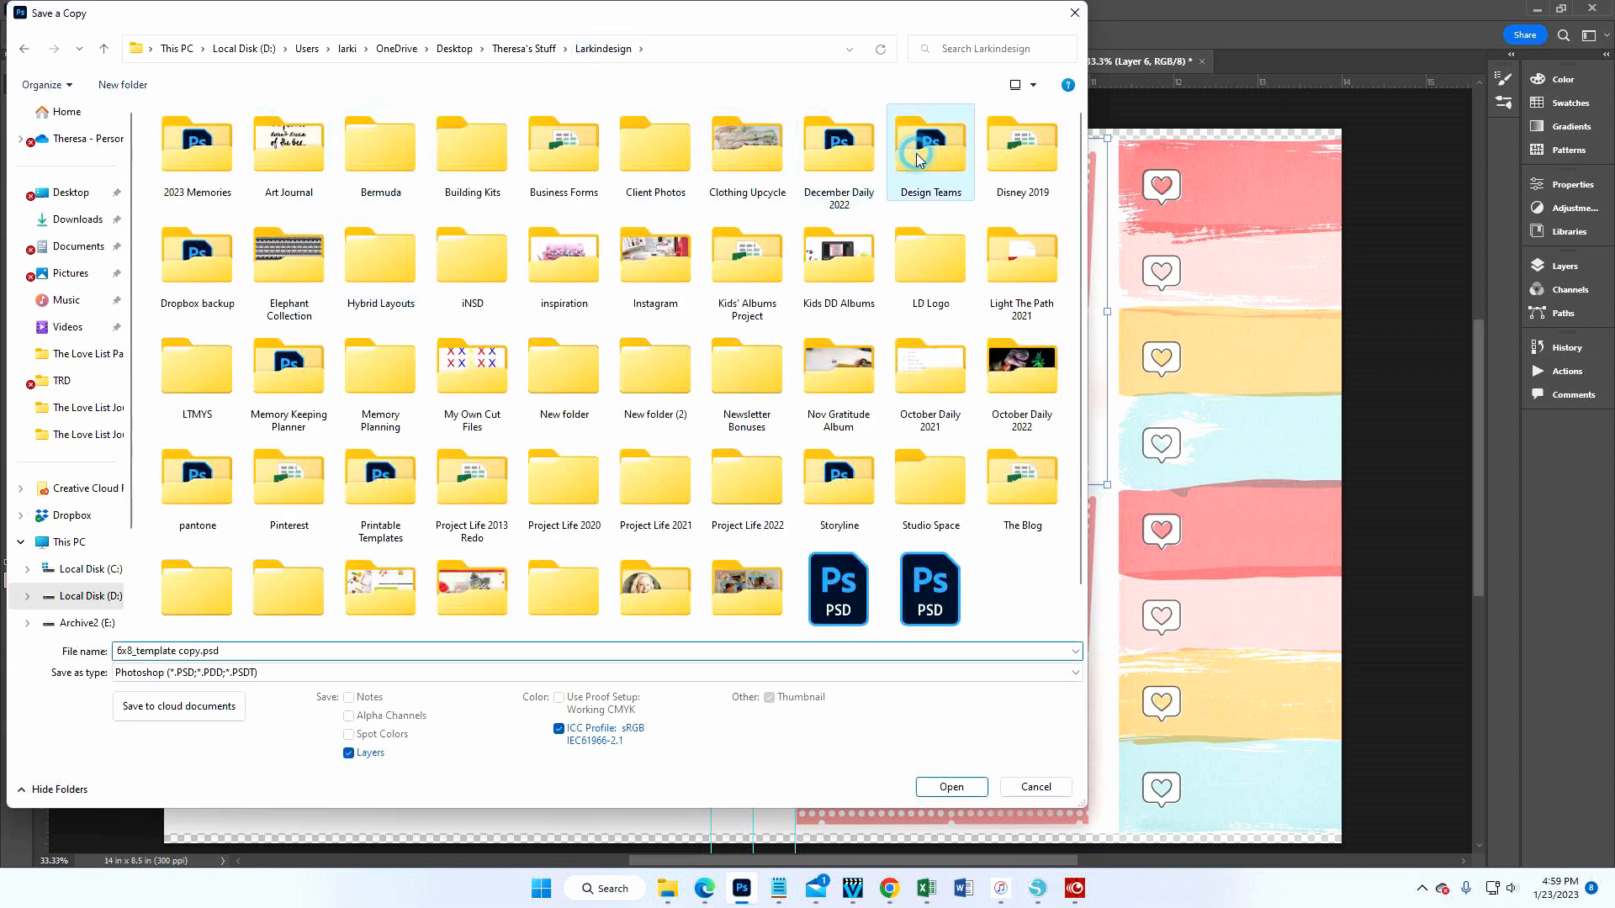
pyautogui.doubleClick(202, 240)
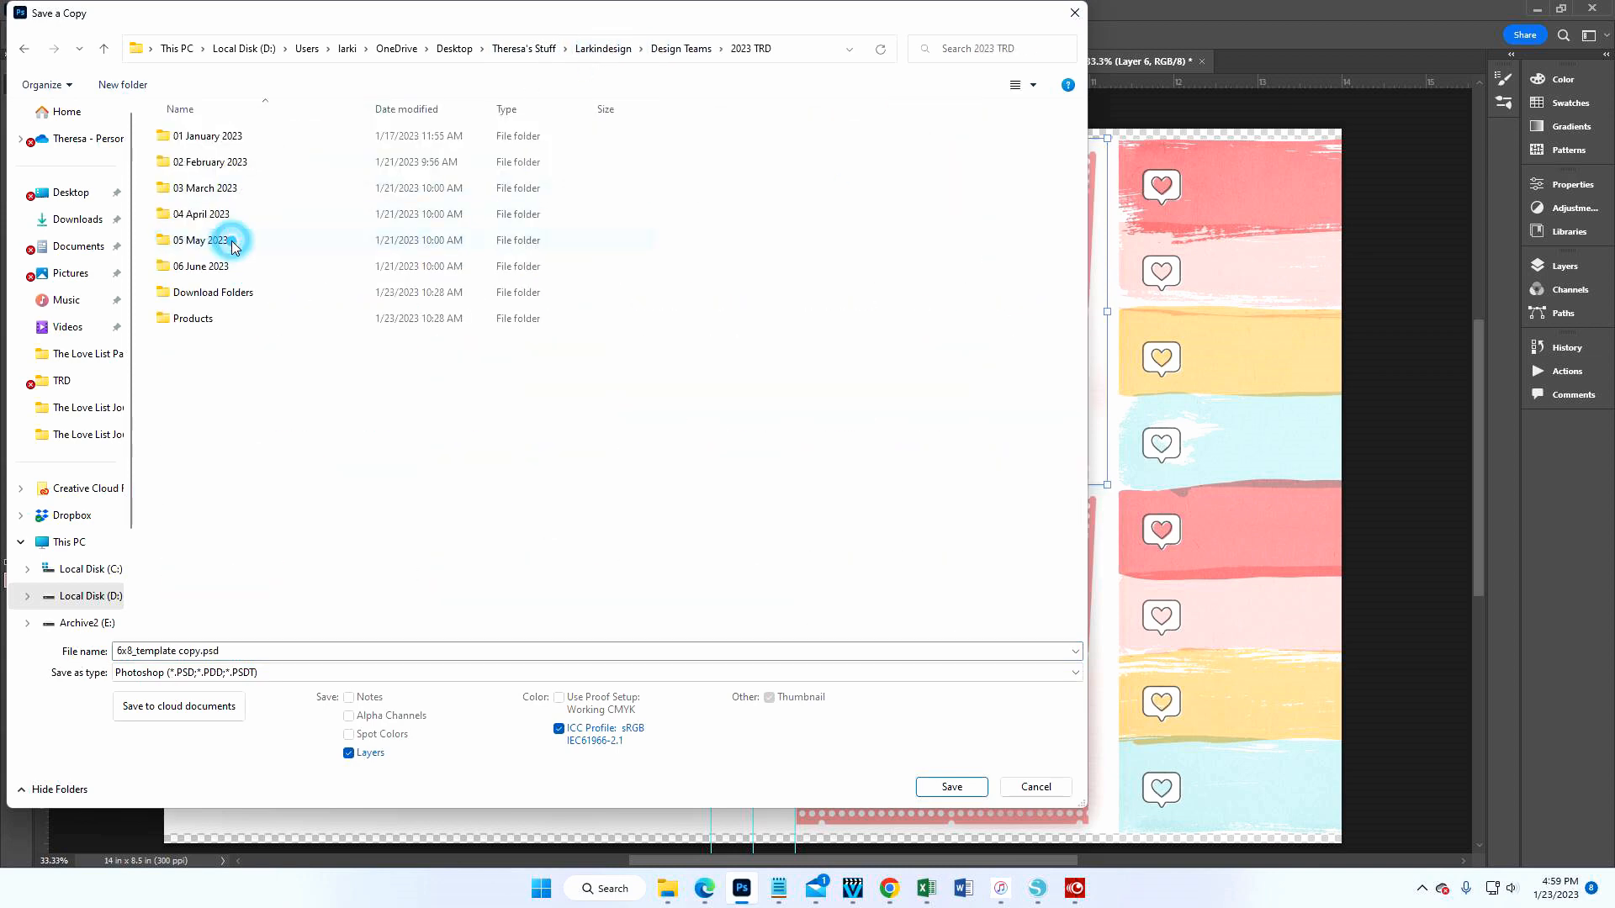
pyautogui.doubleClick(217, 139)
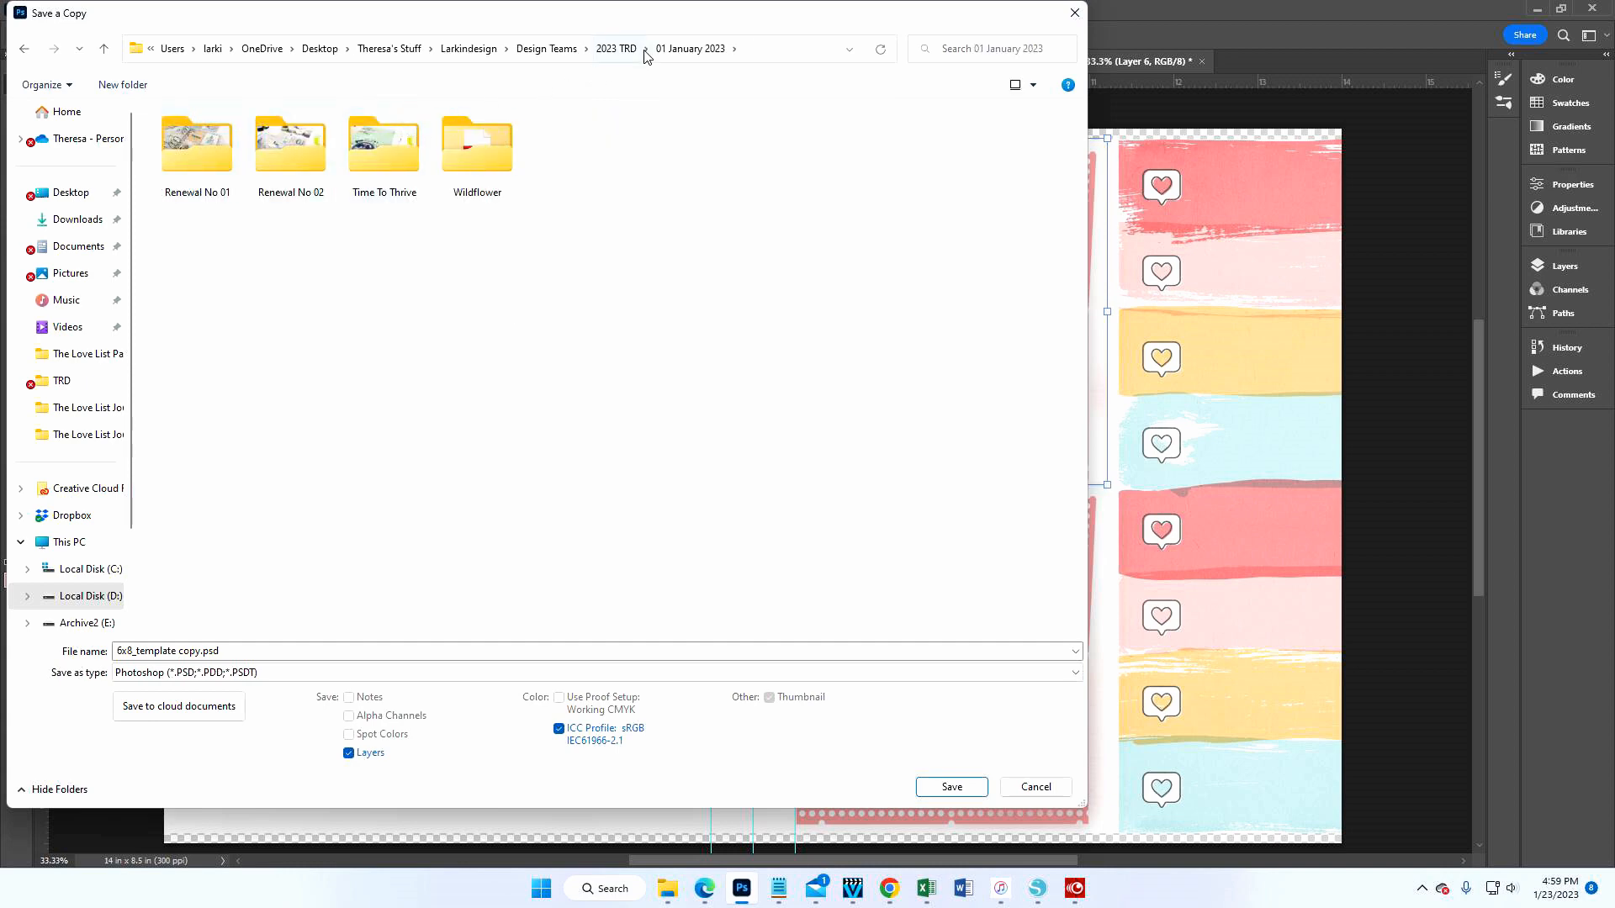
pyautogui.click(623, 48)
pyautogui.doubleClick(216, 159)
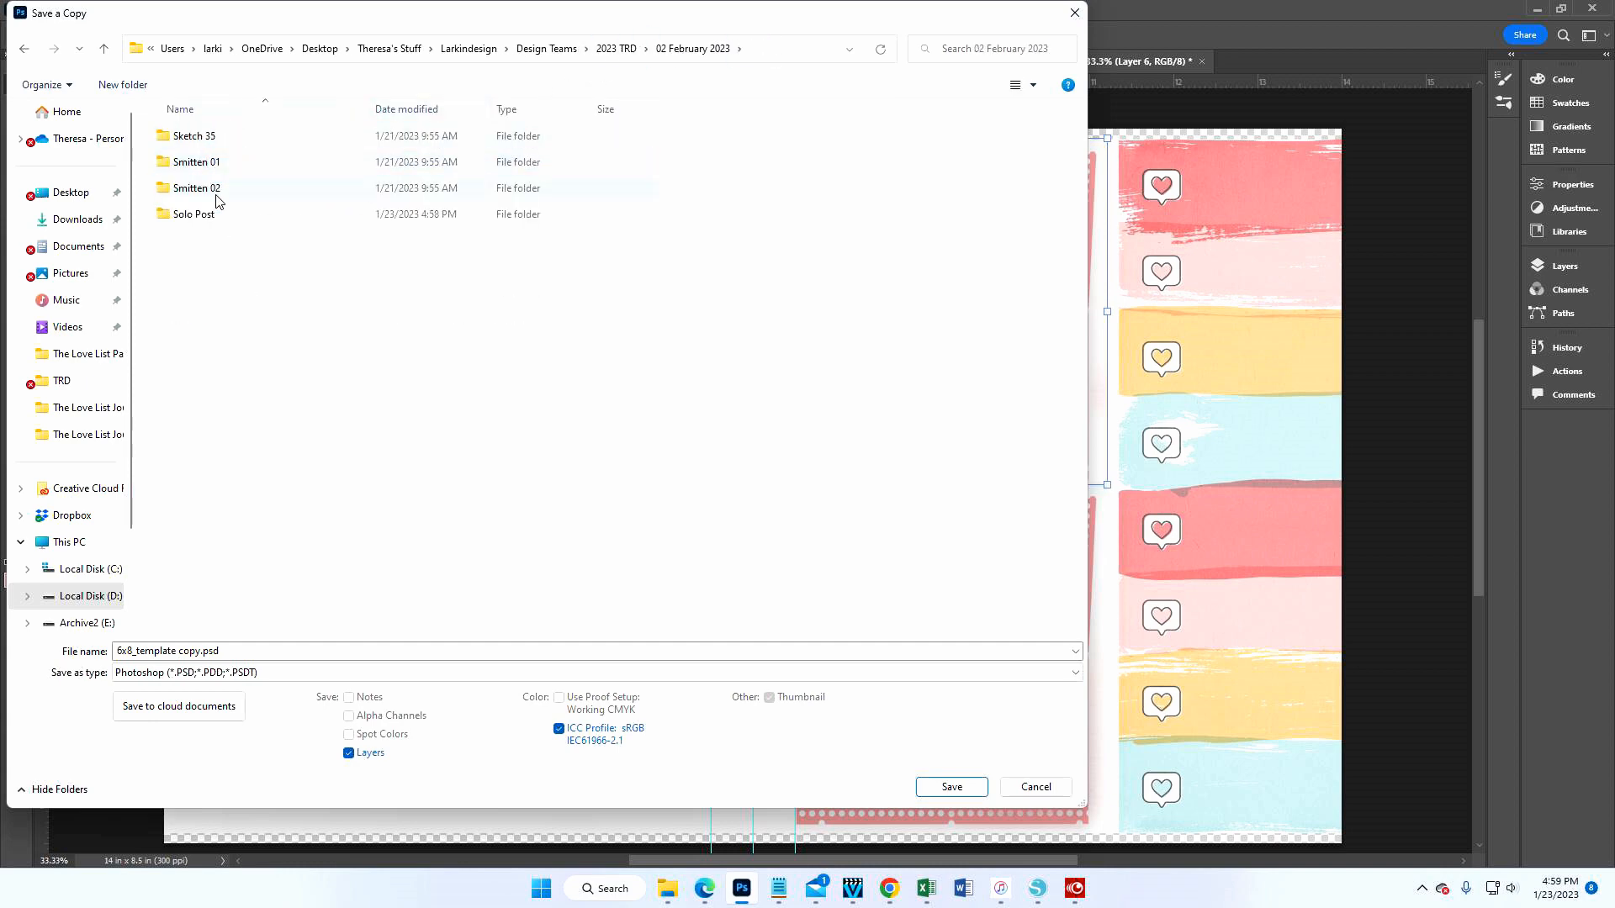
pyautogui.doubleClick(210, 215)
pyautogui.click(228, 672)
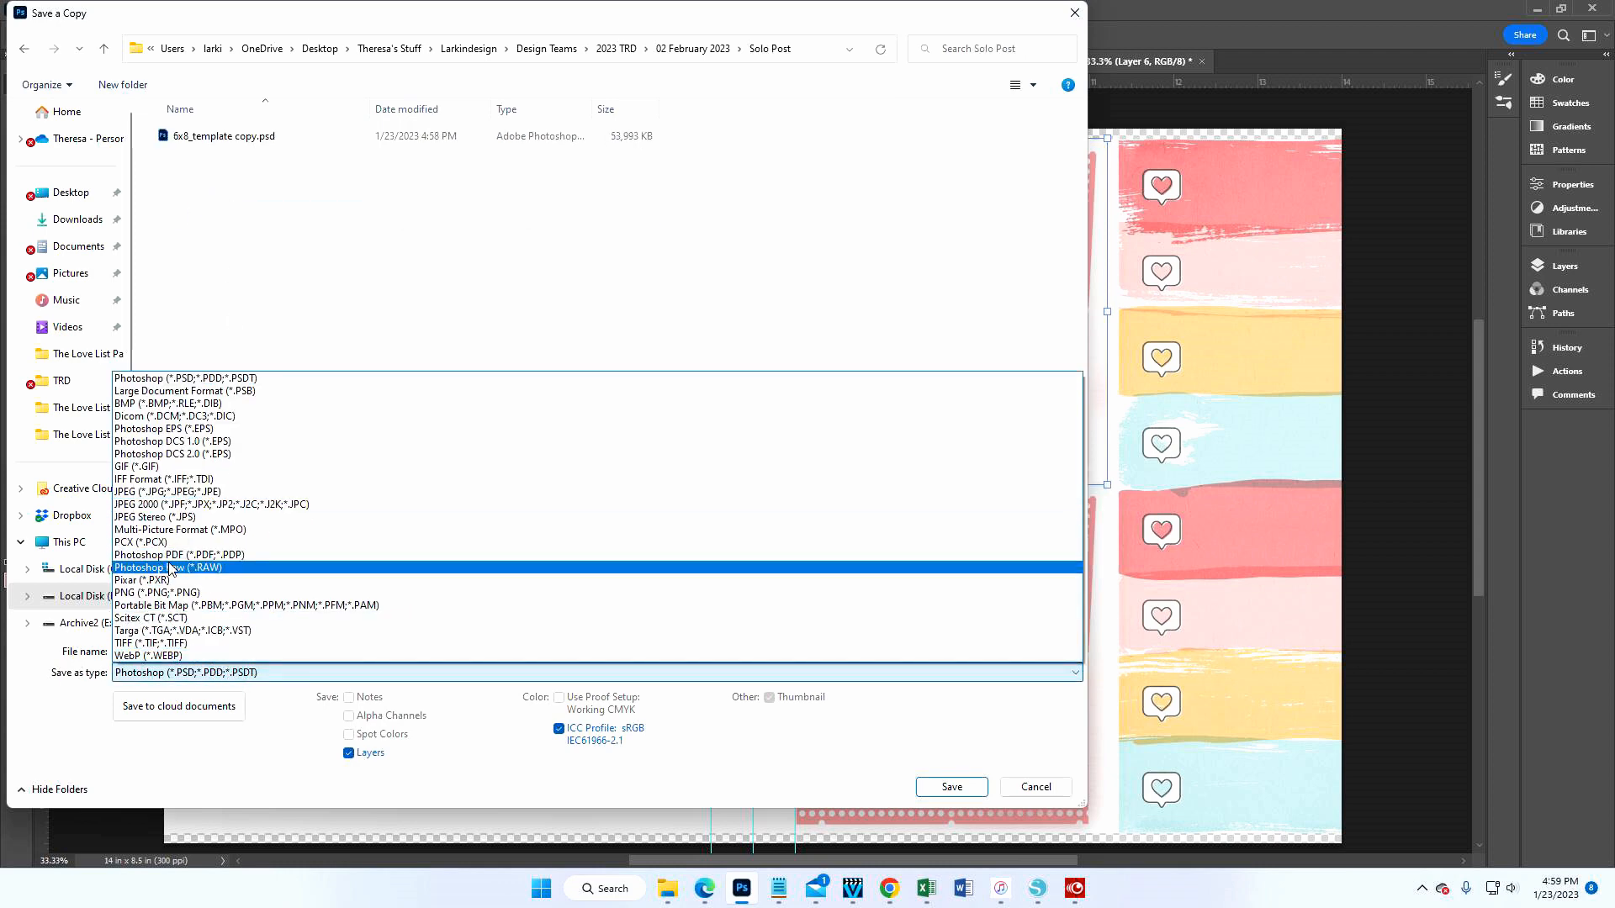
pyautogui.click(166, 592)
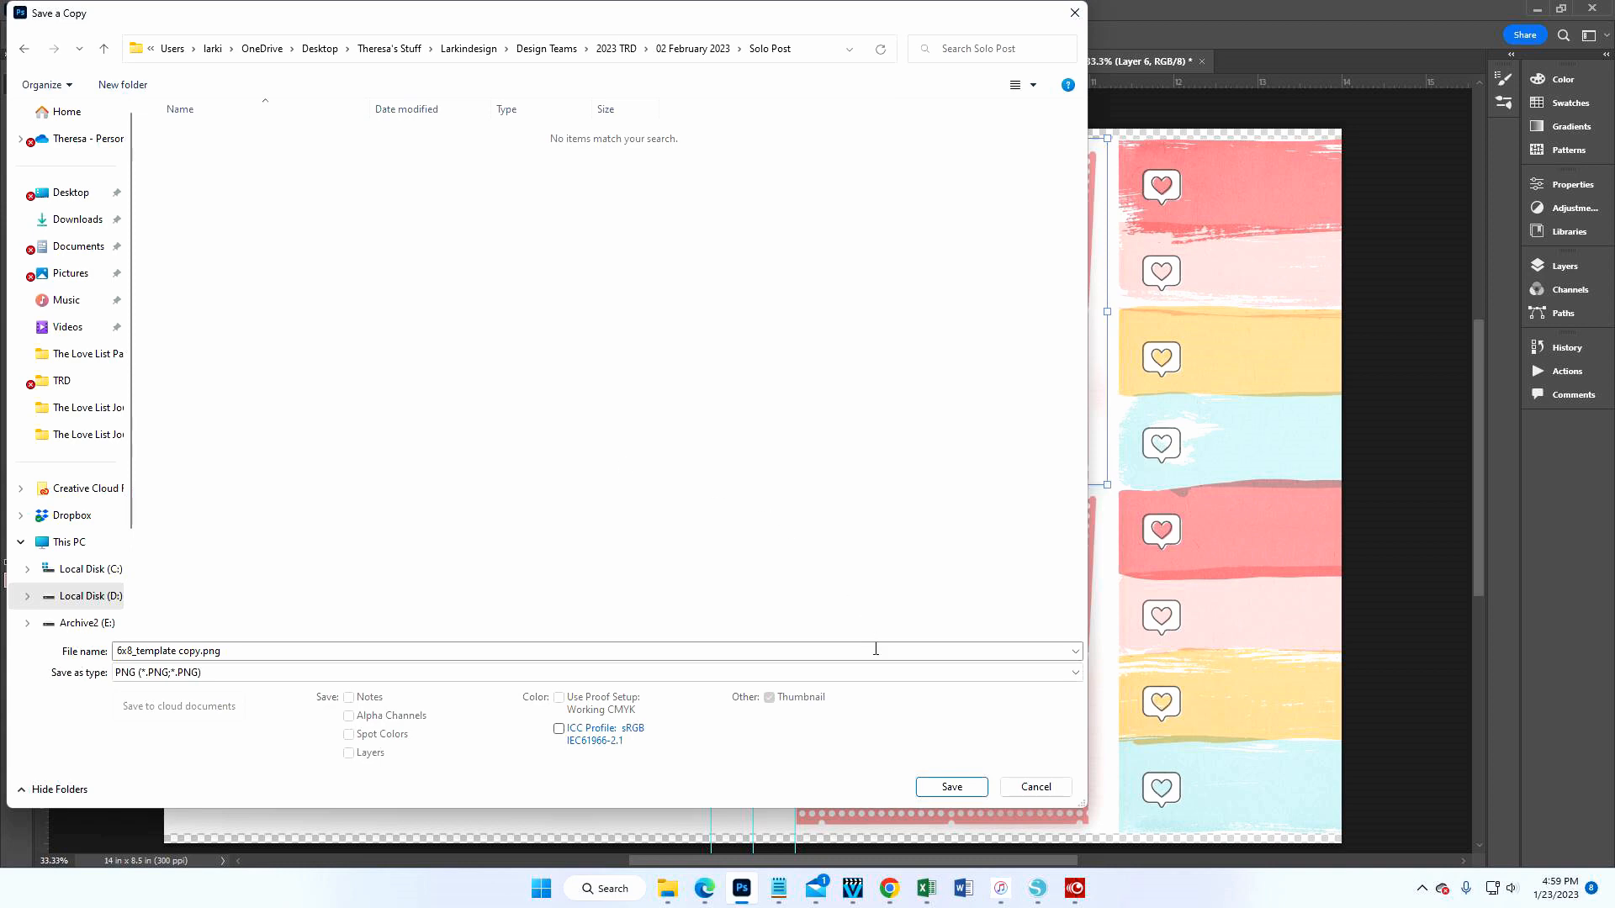
pyautogui.click(930, 789)
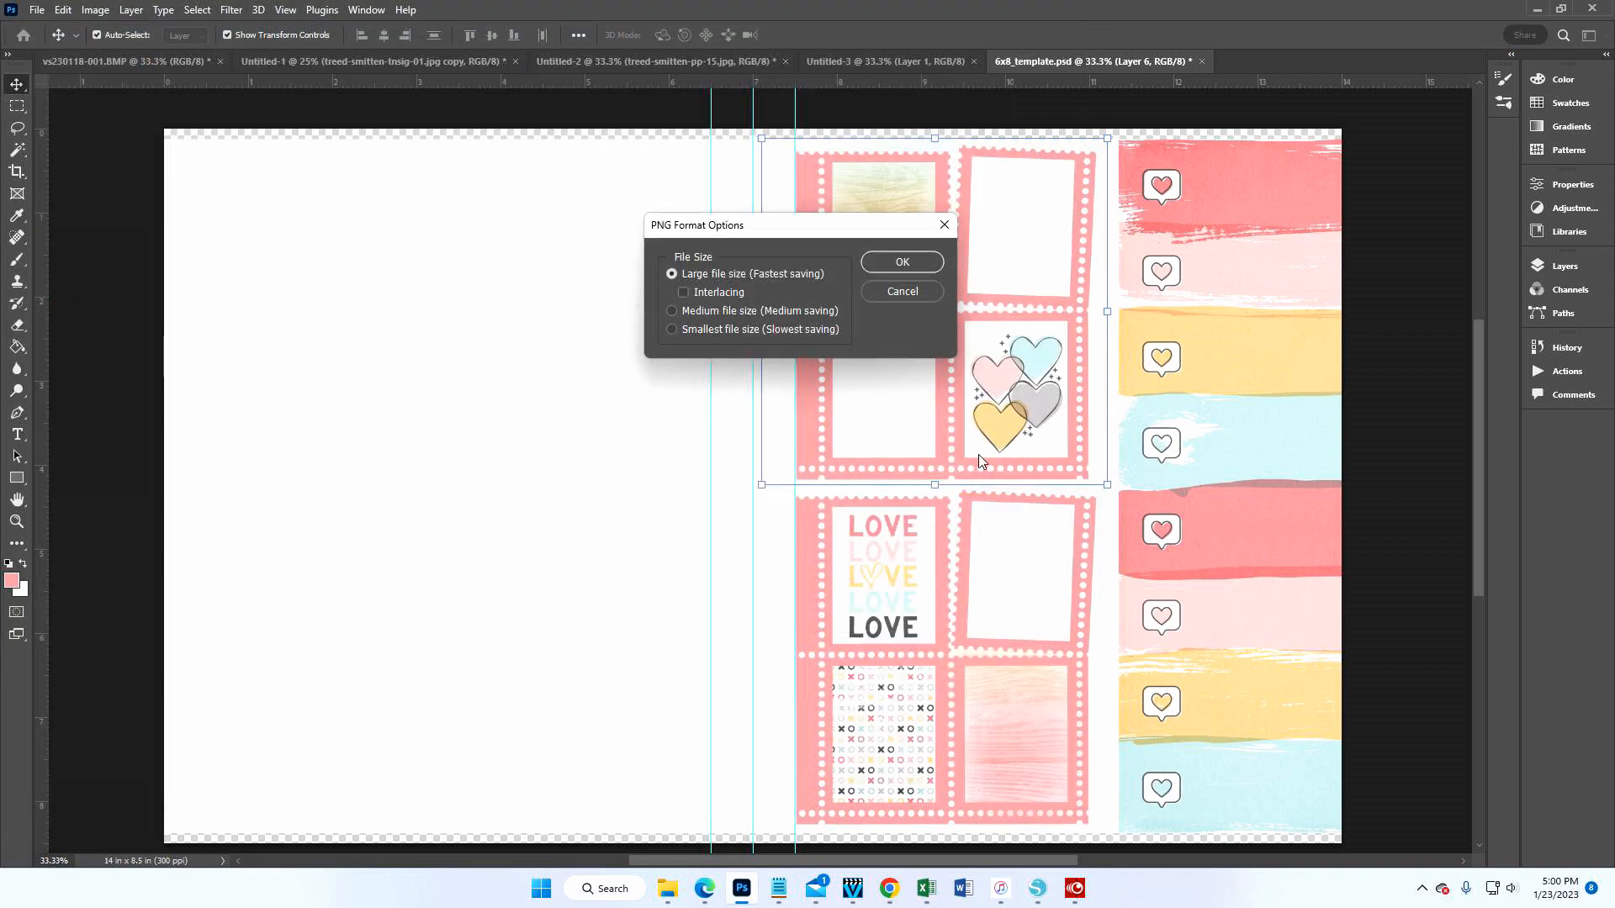
pyautogui.click(875, 263)
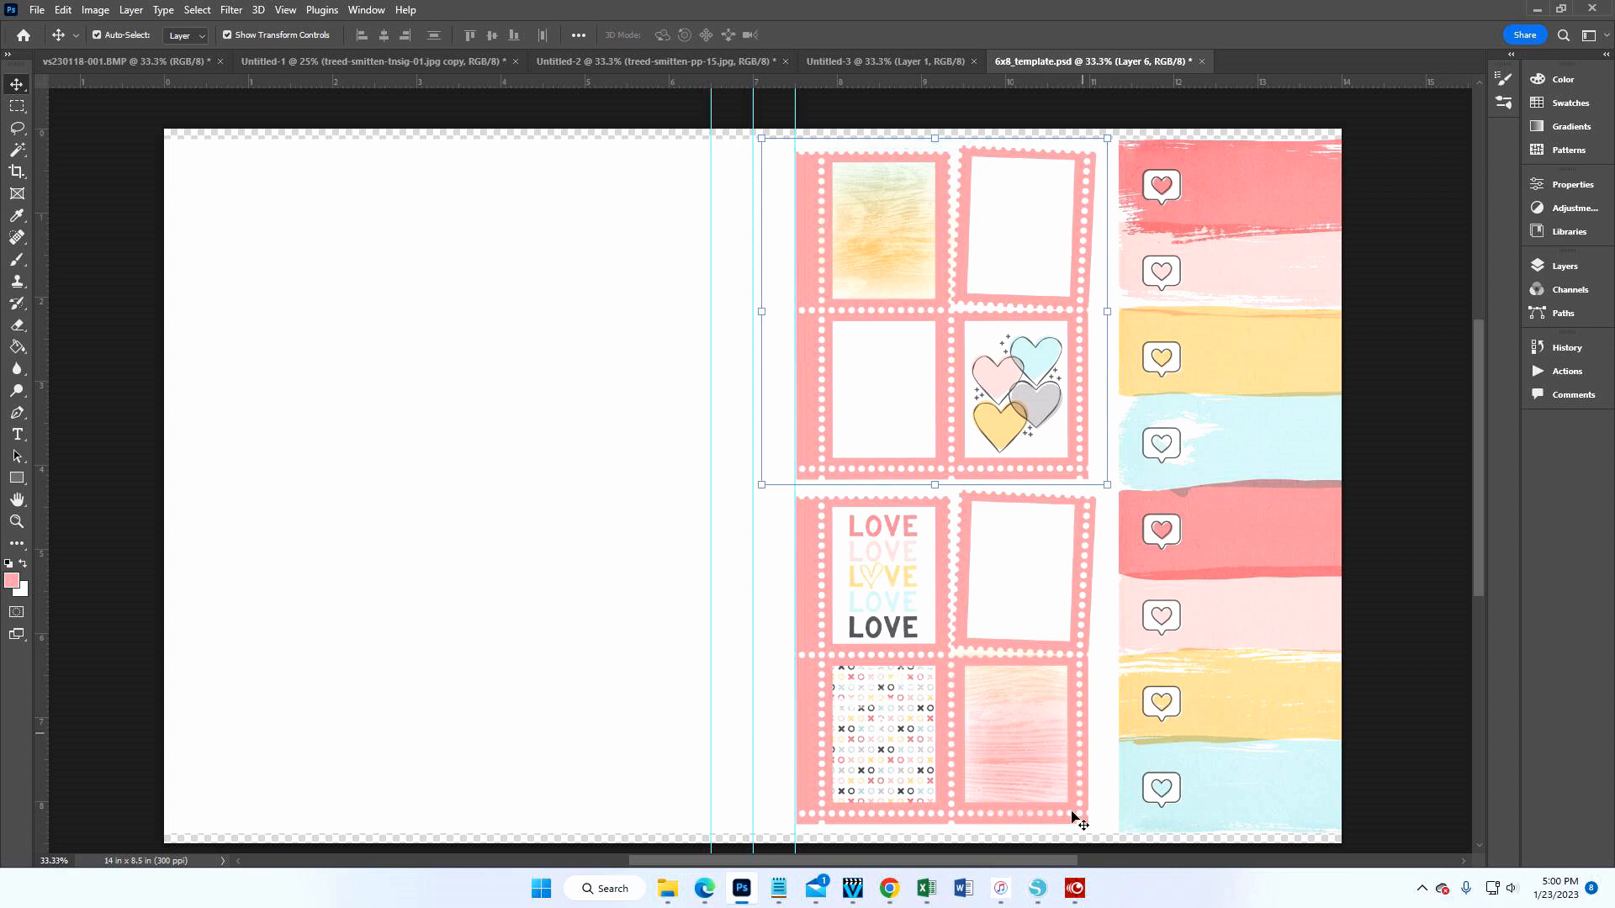
# - Switch to Silhouette Studio and open 6x8_template copy.png from 2023 TRD > 02 February 2023 > Solo Post
pyautogui.click(1037, 888)
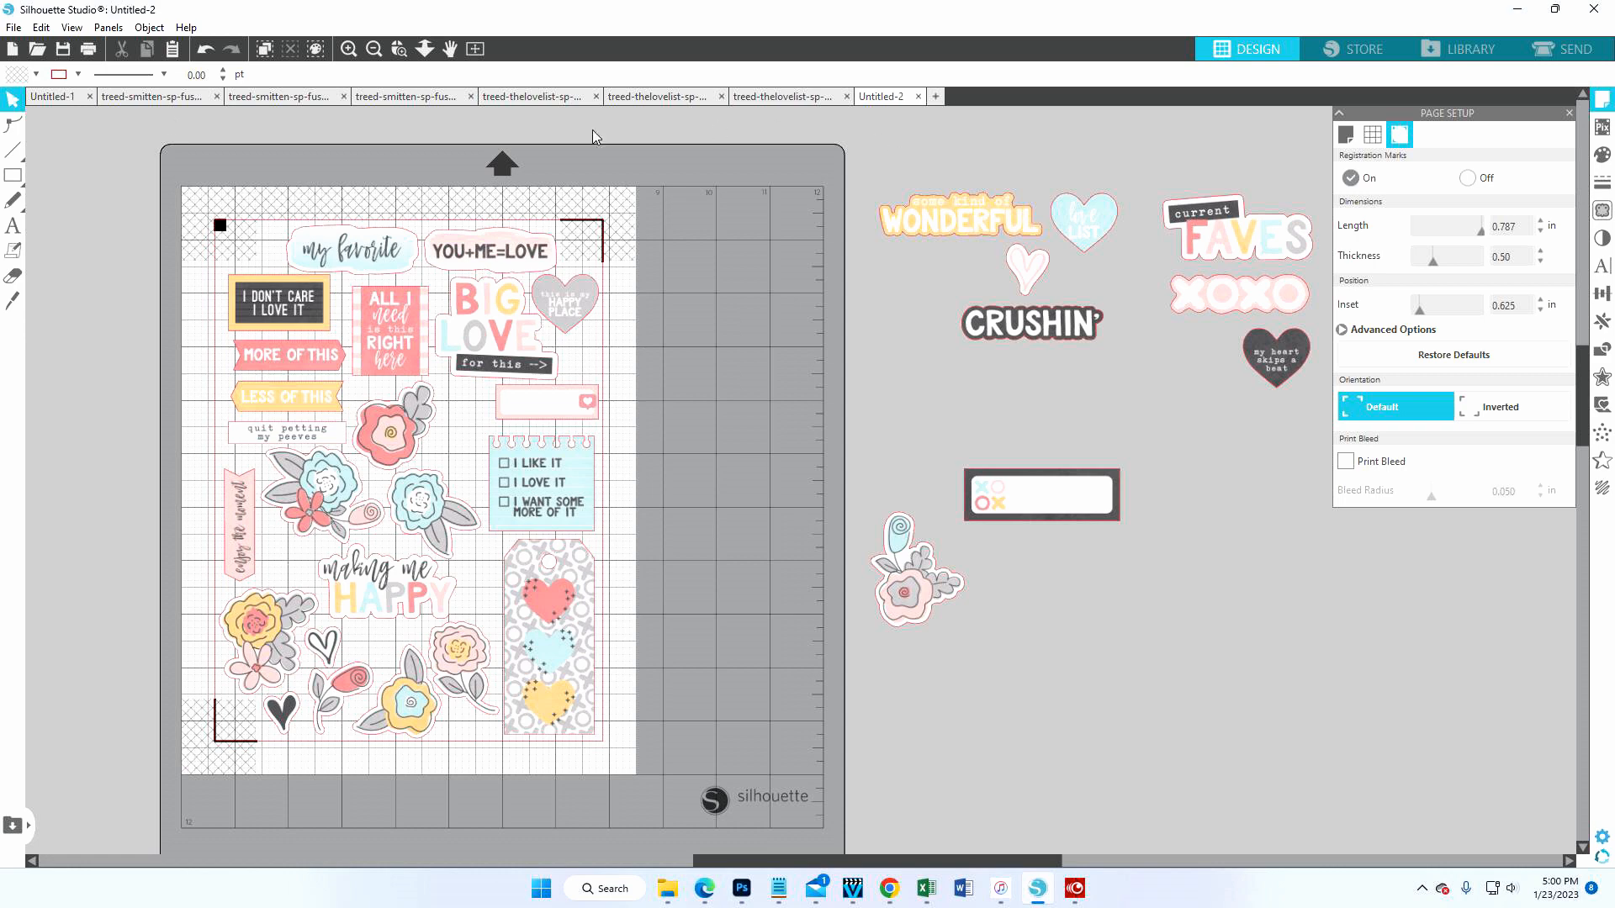
pyautogui.click(37, 53)
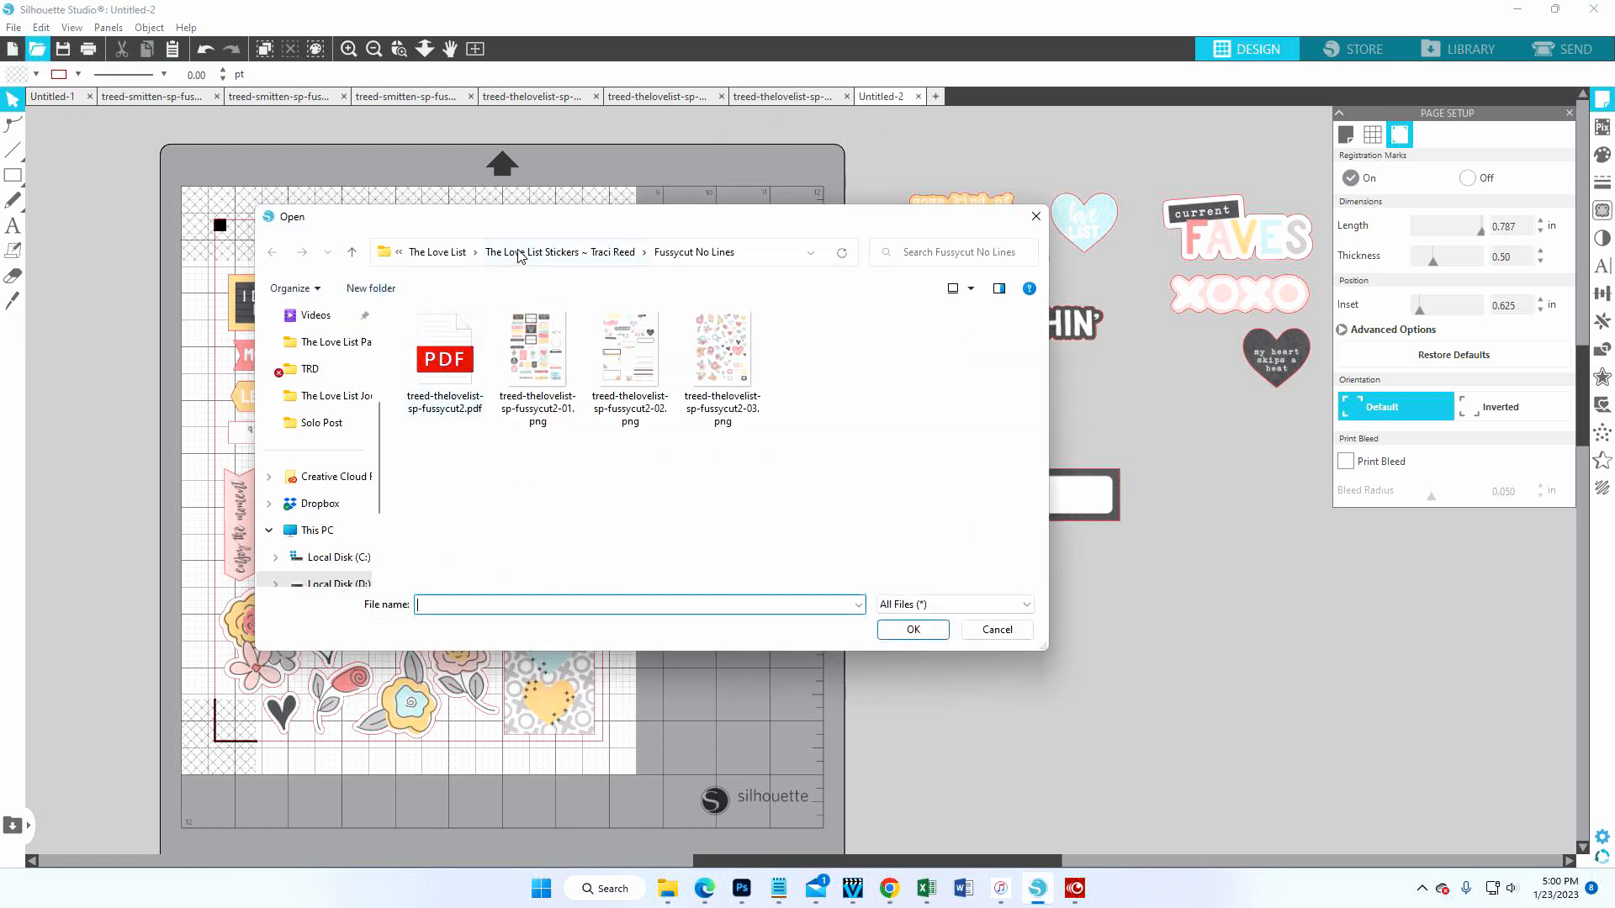
pyautogui.click(438, 252)
pyautogui.click(586, 255)
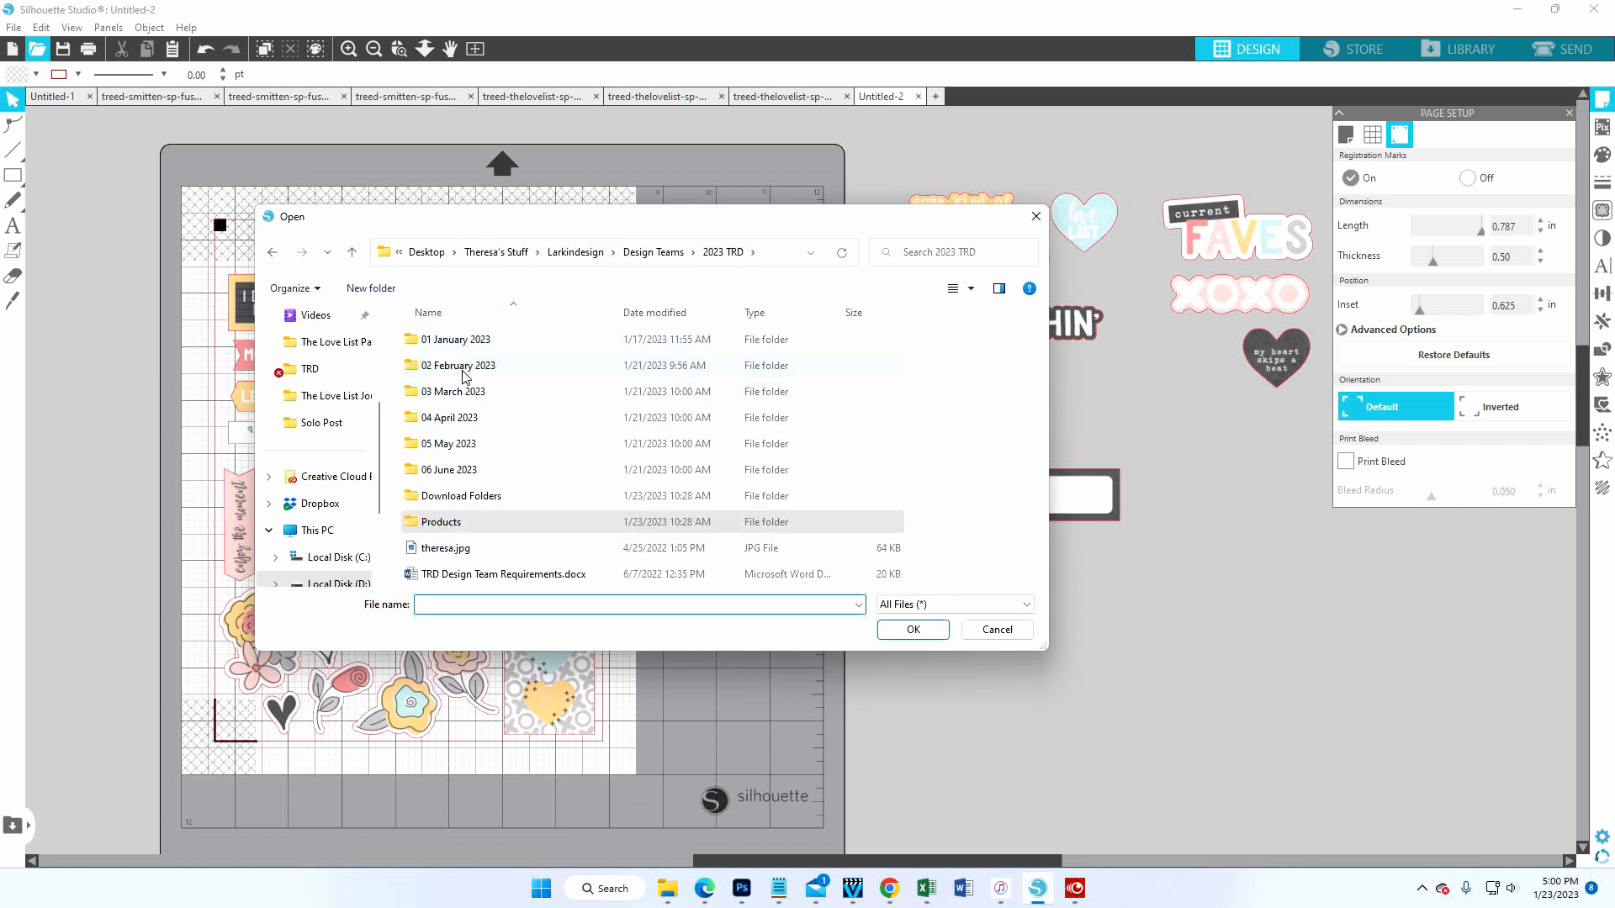
pyautogui.doubleClick(464, 367)
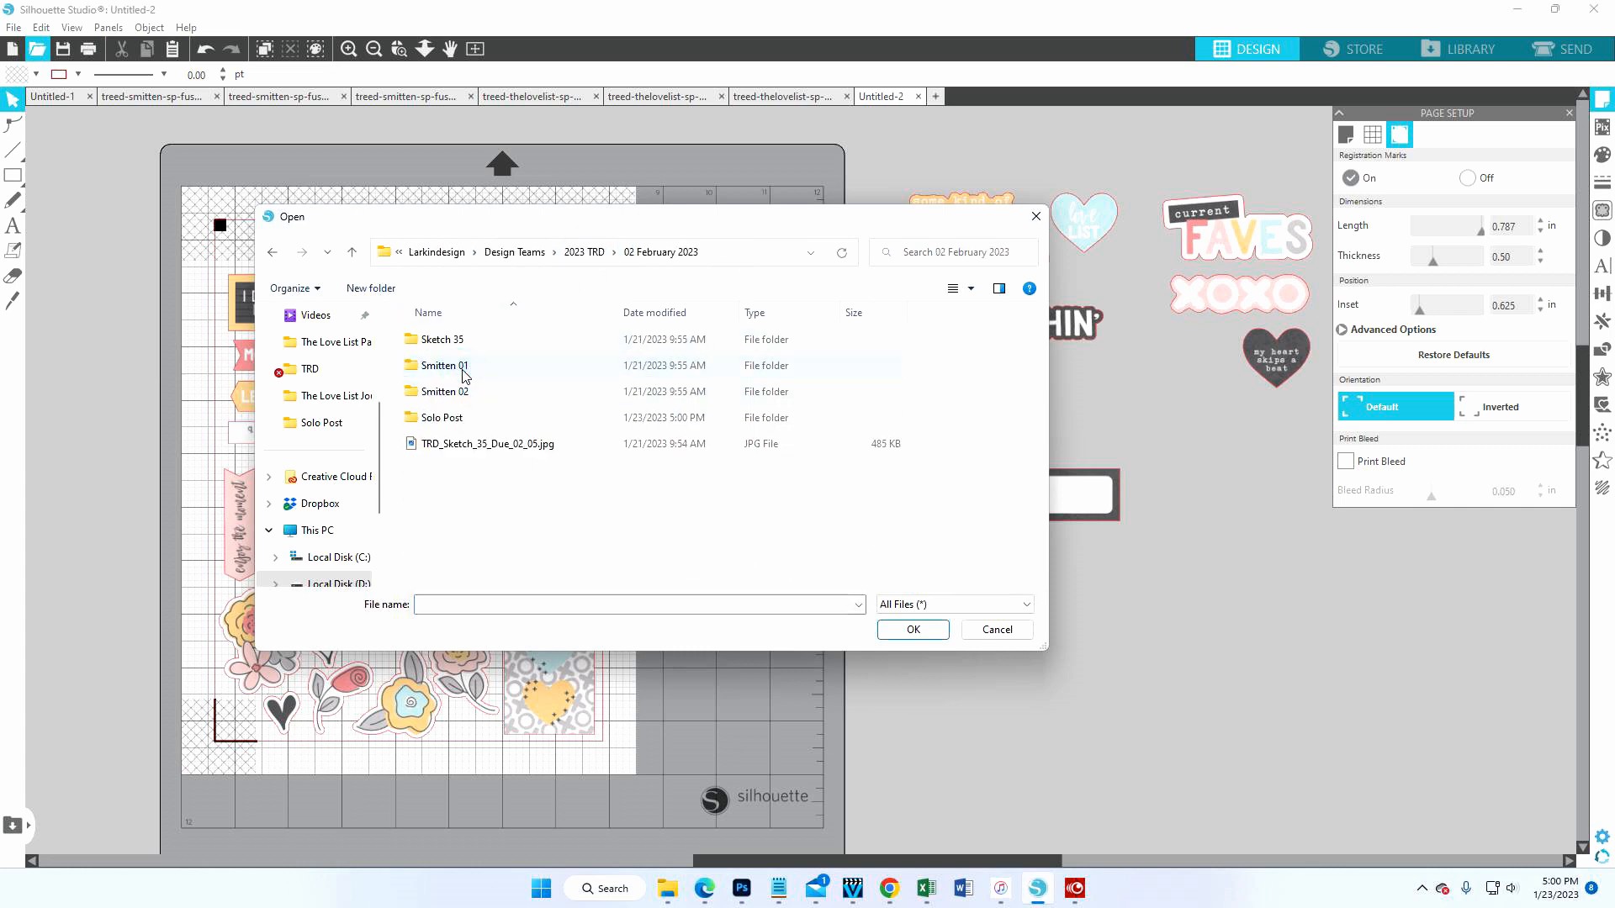
pyautogui.doubleClick(452, 420)
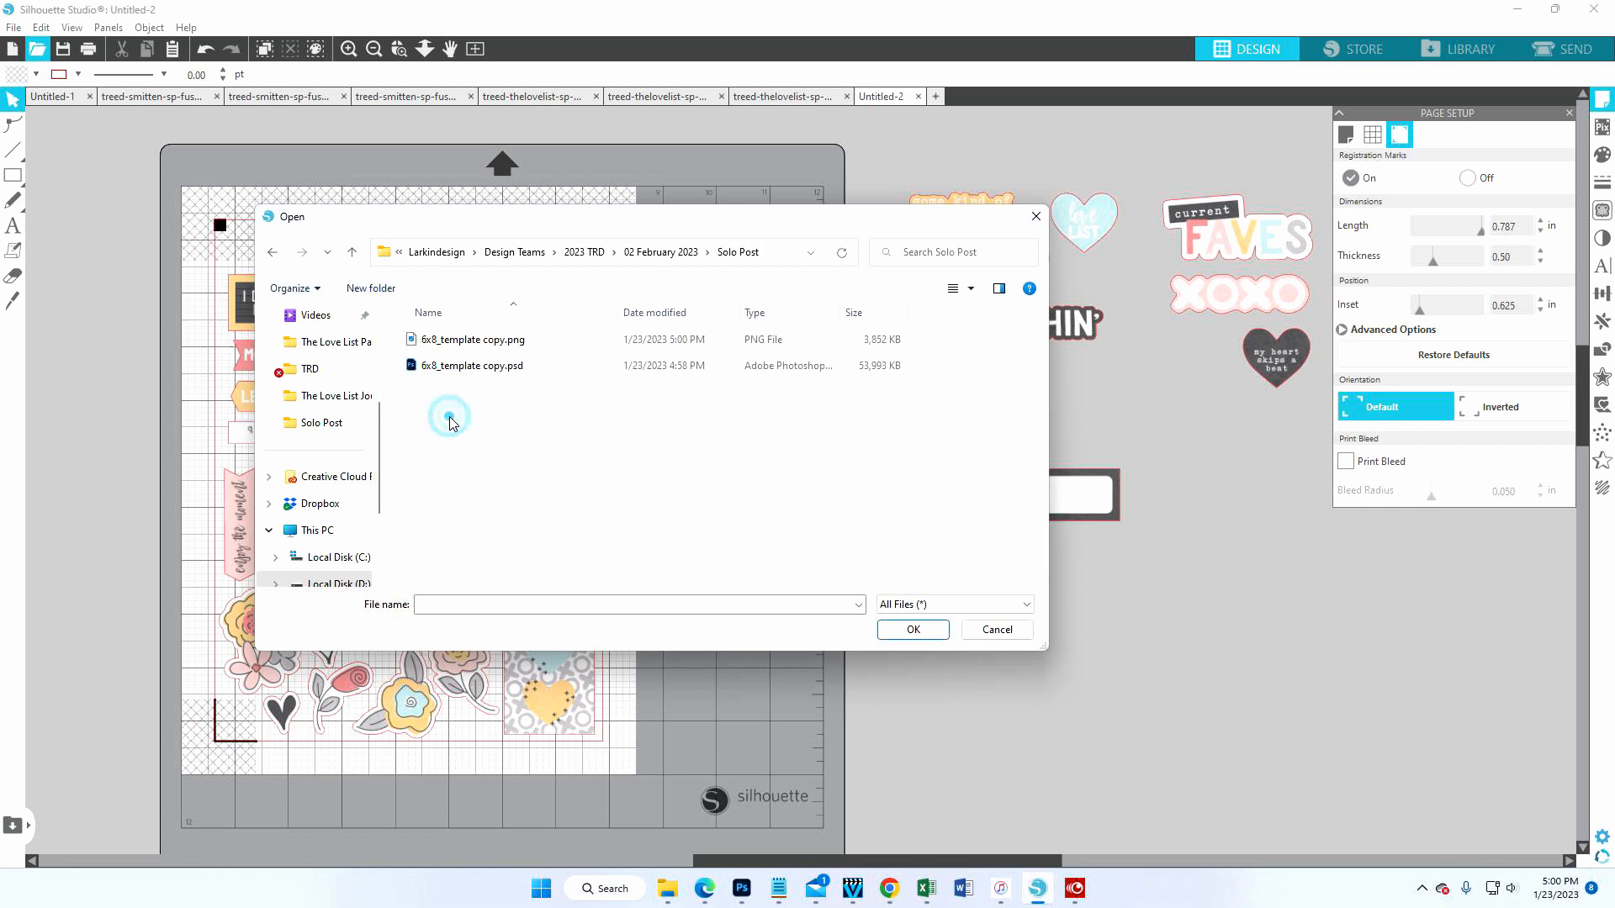
pyautogui.click(478, 345)
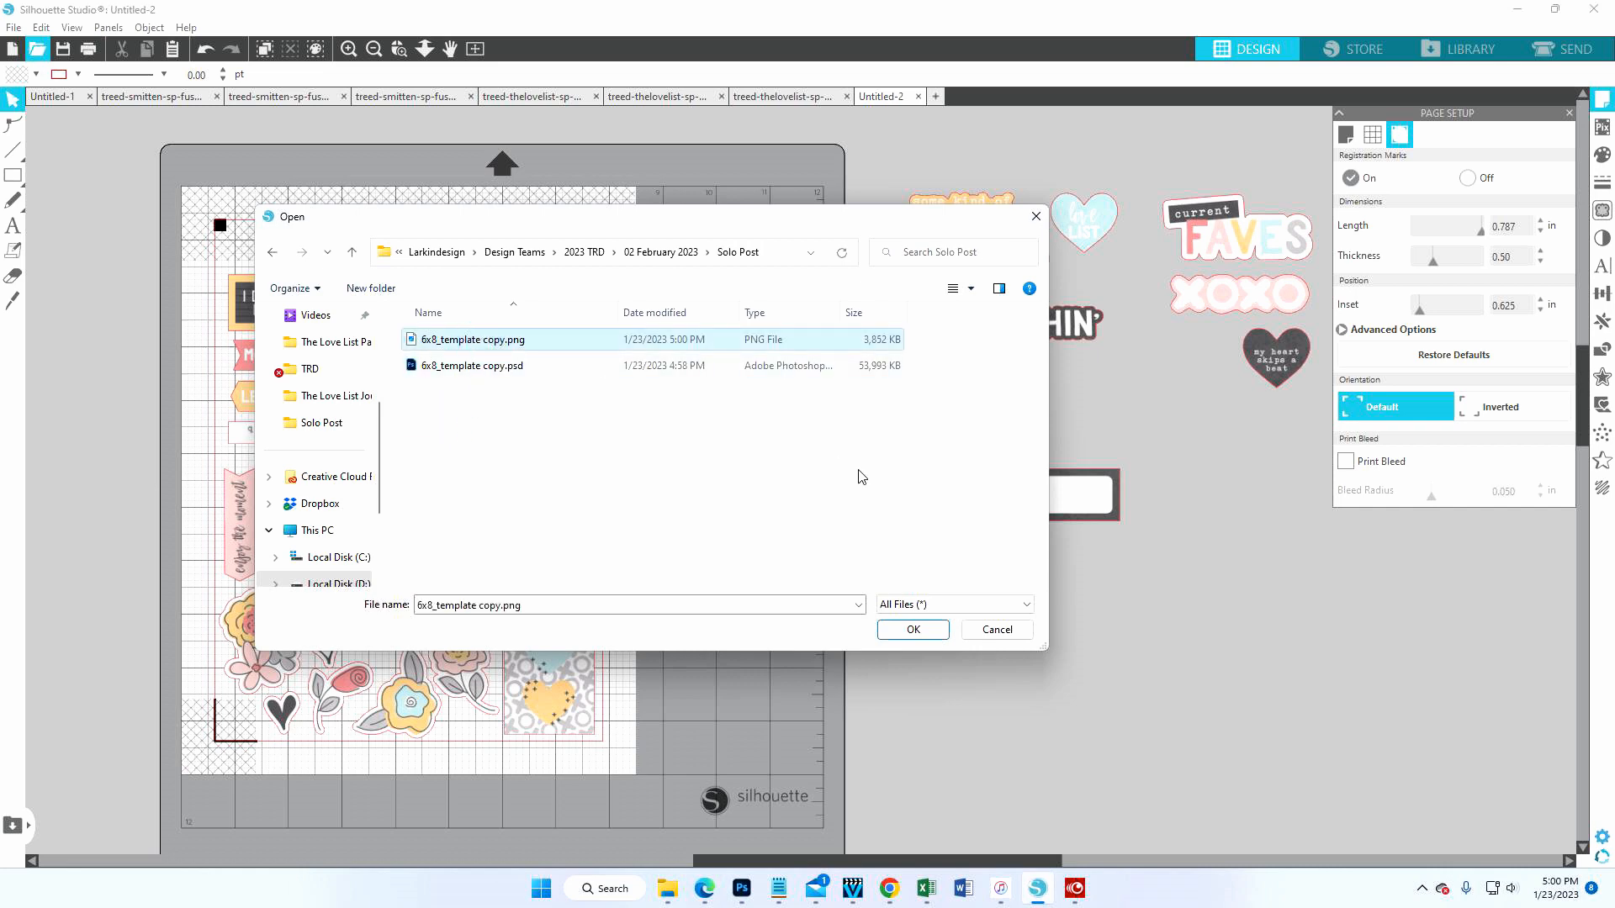
pyautogui.click(899, 624)
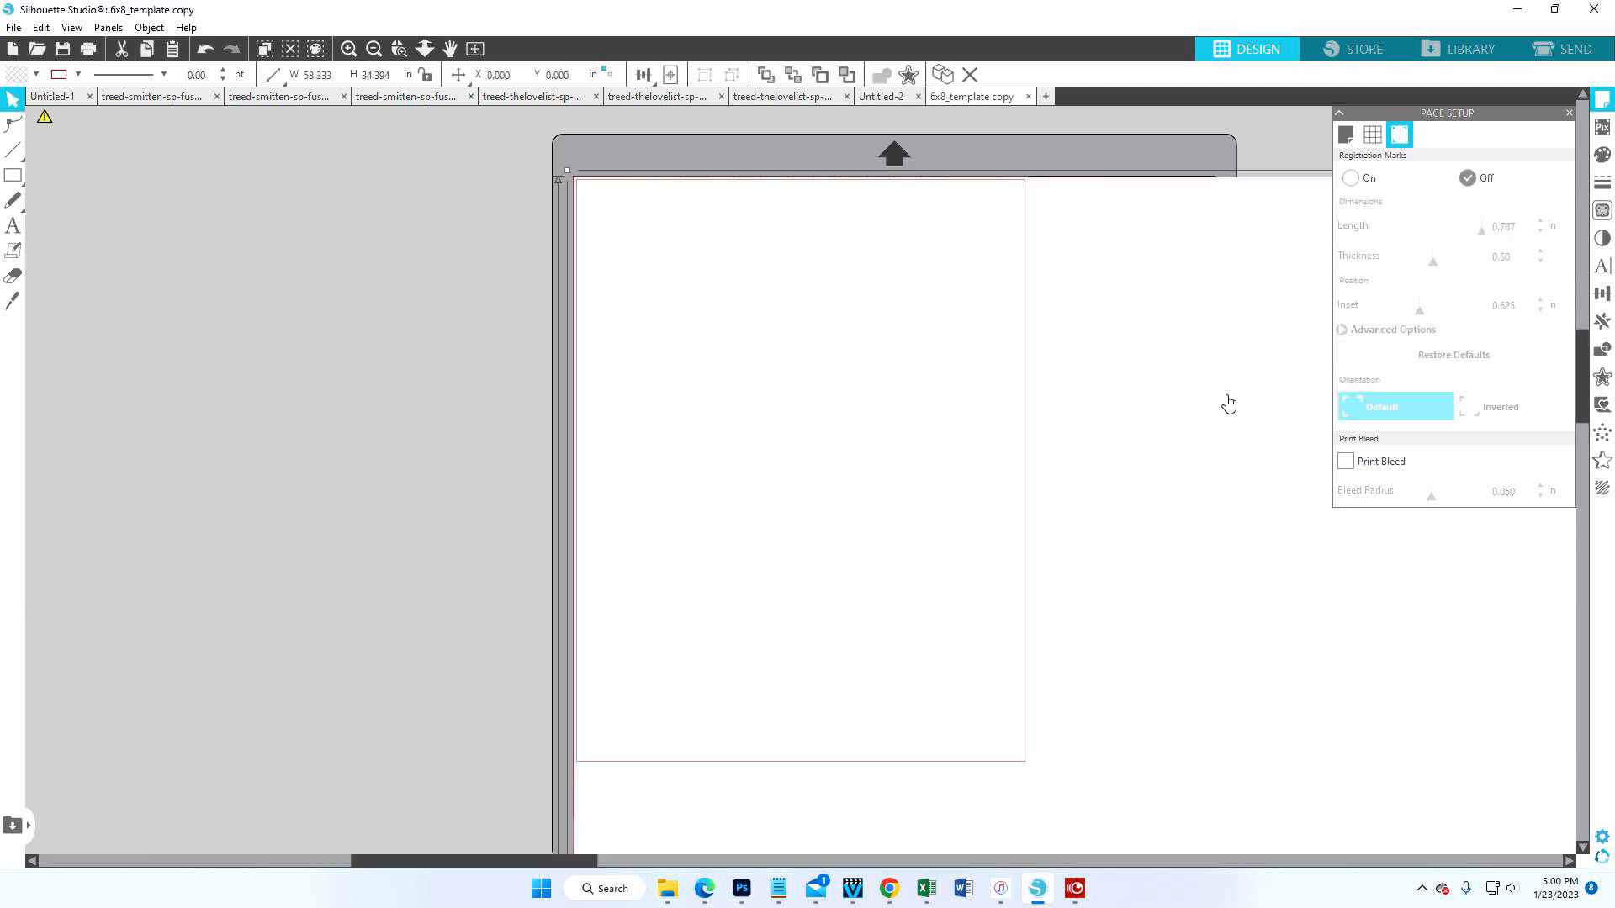
# - Turn on registration marks and scale the imported spread proportionally to a height of 8.25 in
pyautogui.click(1350, 178)
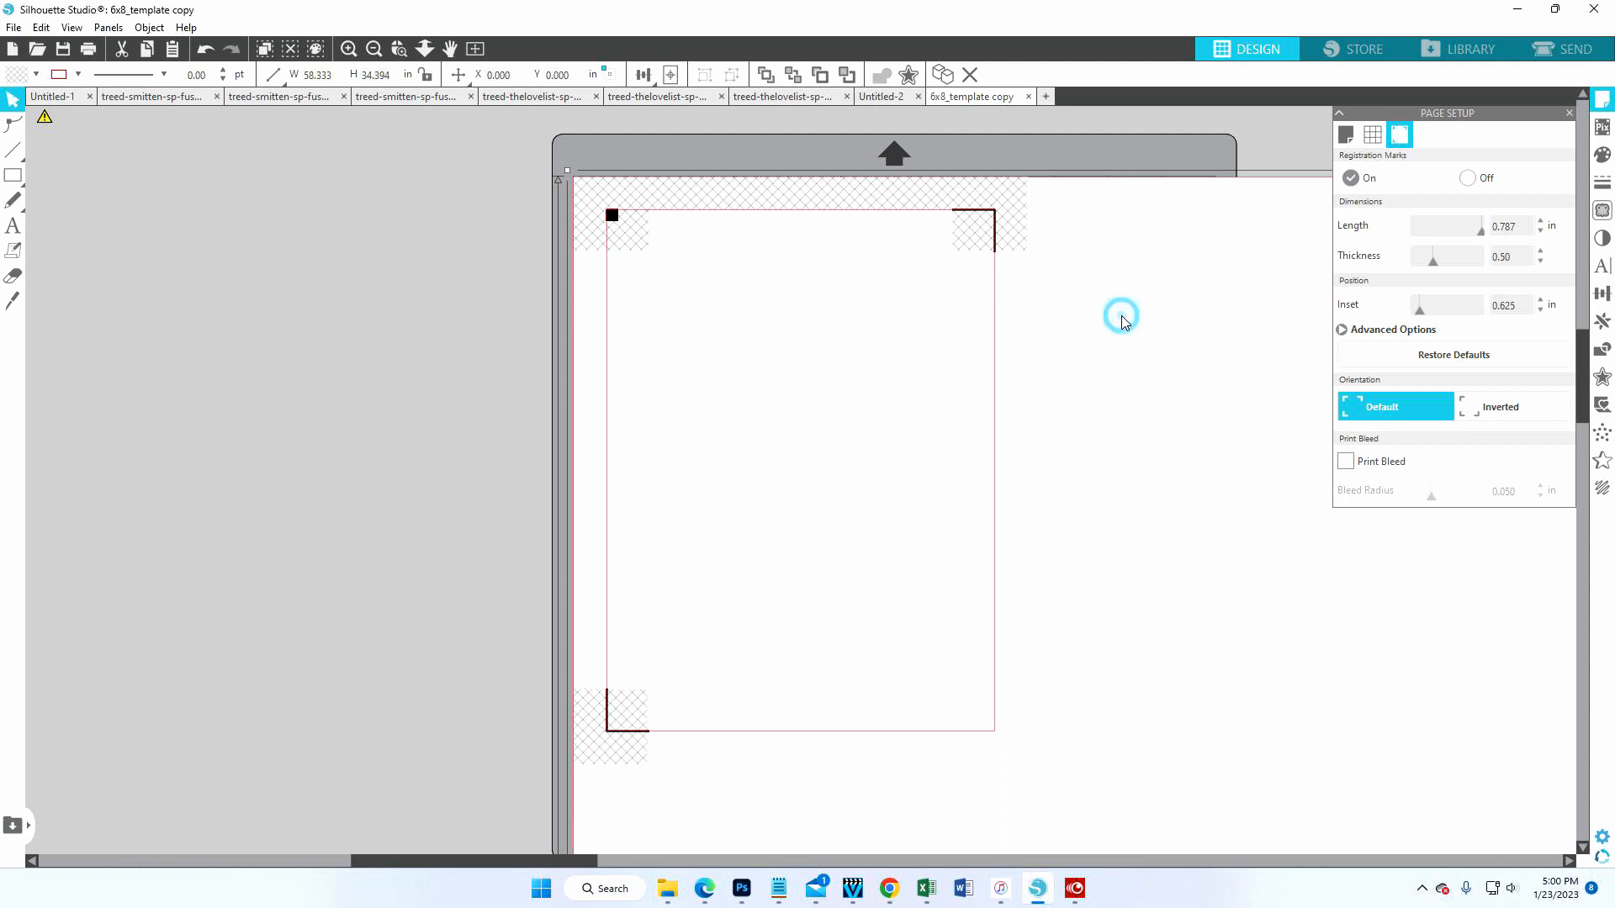
pyautogui.click(426, 74)
pyautogui.click(398, 74)
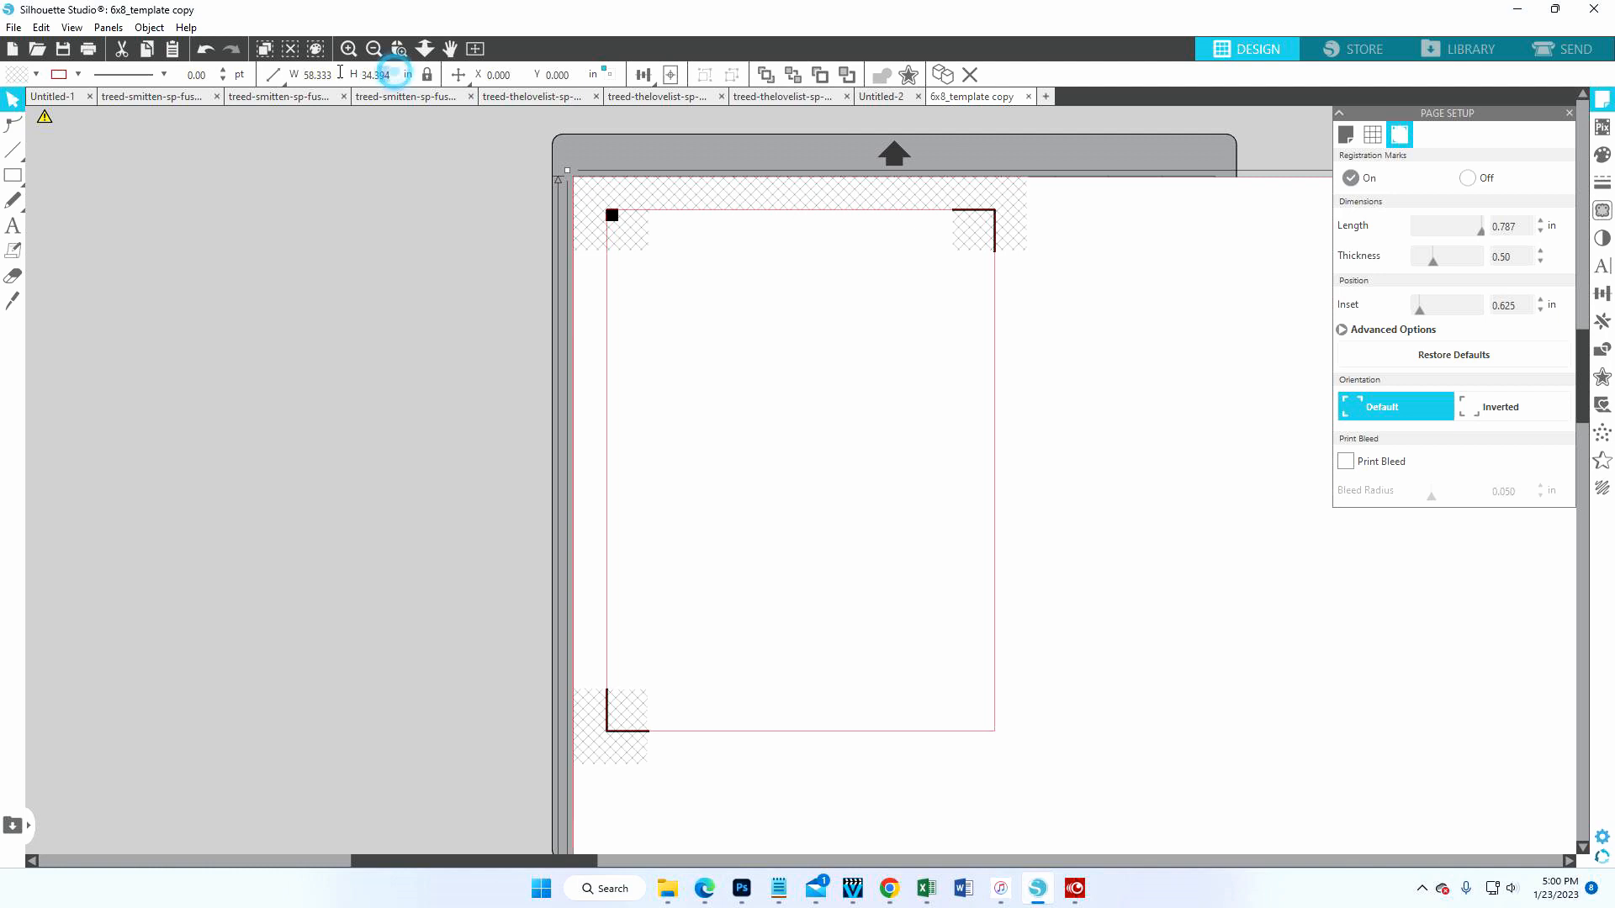
pyautogui.write('8.25')
pyautogui.press('Return')
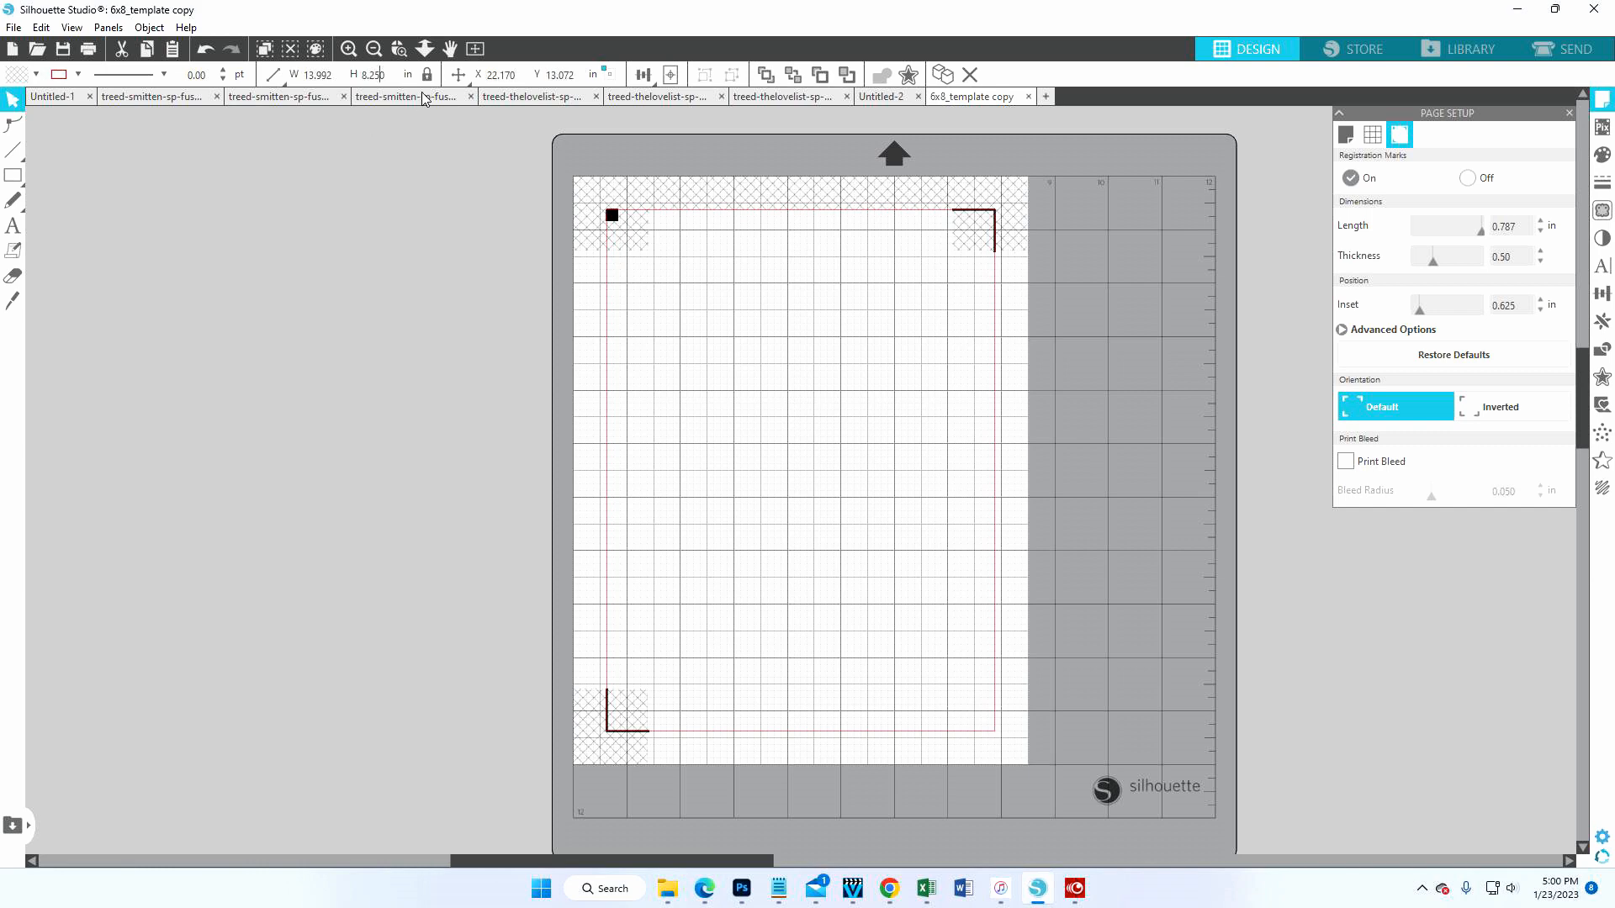
# - Set the spread image's position to X 0 and Y 0 to bring it onto the cutting mat
pyautogui.moveTo(519, 74); pyautogui.dragTo(474, 78)
pyautogui.write('0')
pyautogui.press('Return')
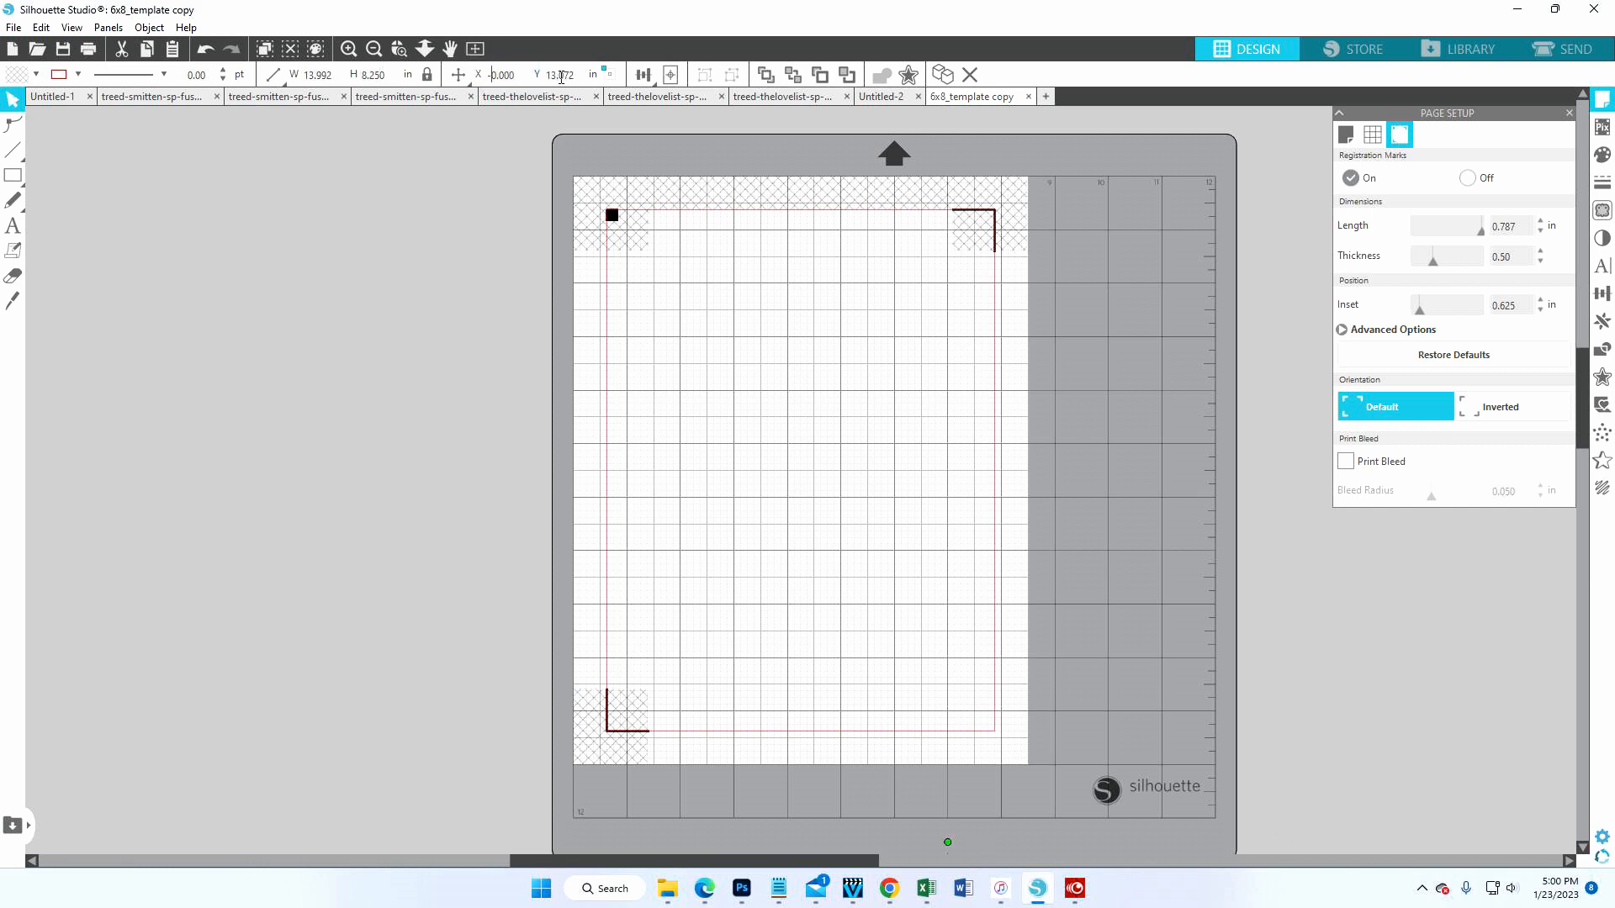
pyautogui.moveTo(576, 76); pyautogui.dragTo(545, 76)
pyautogui.write('0')
pyautogui.press('Return')
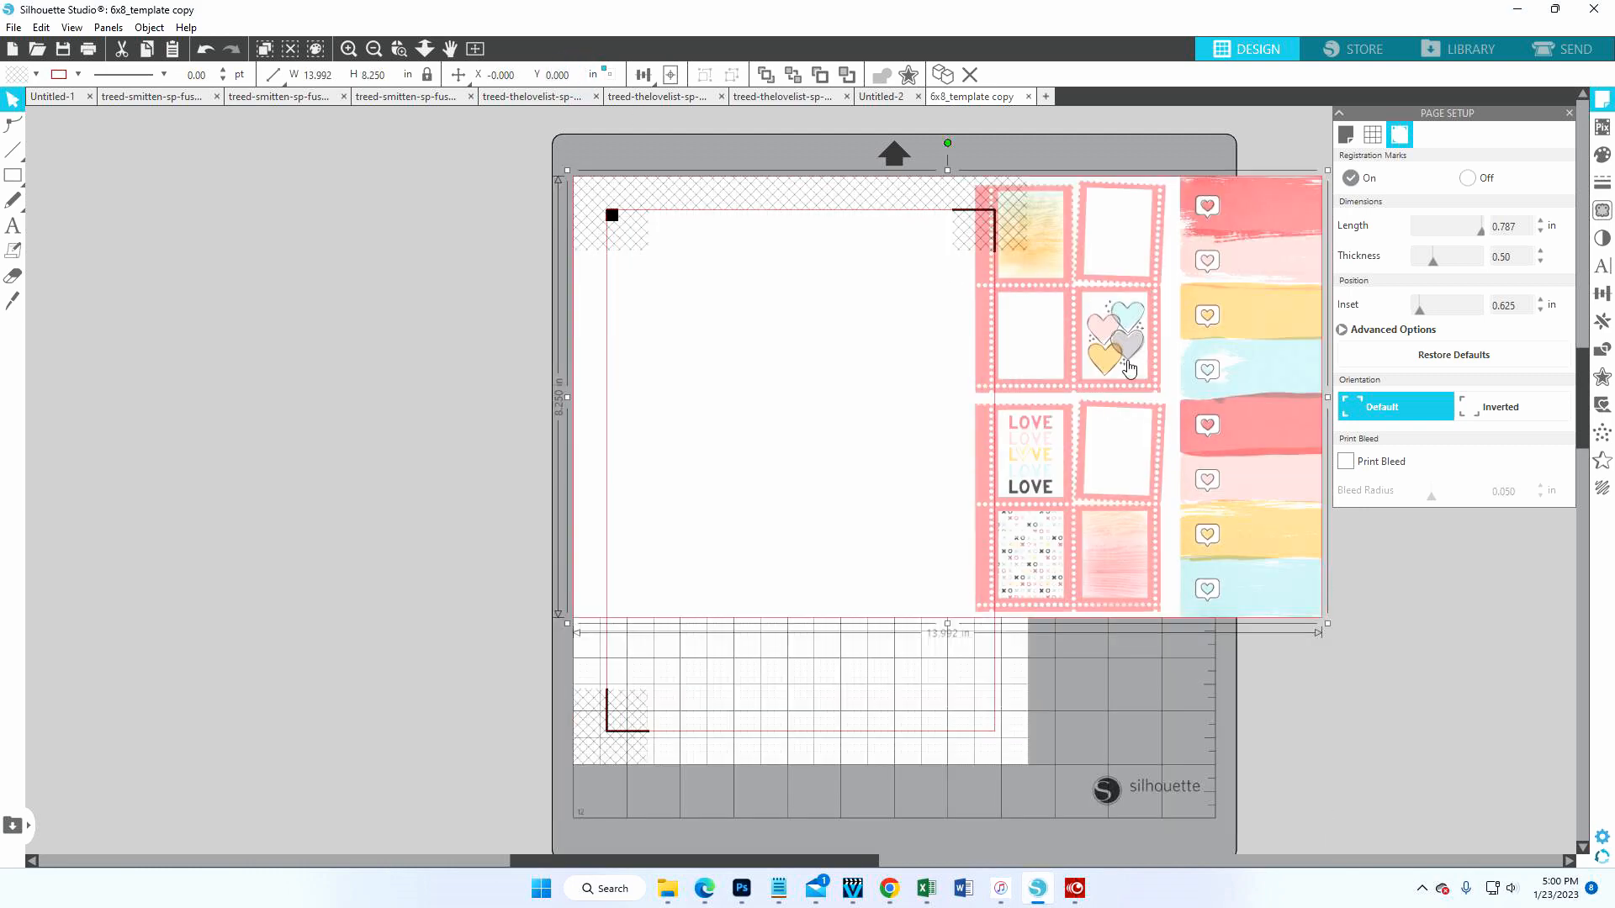
# - Move the spread to about X -5.817, Y 1.714 in so its decorated right page sits over the mat's page
pyautogui.moveTo(1127, 376); pyautogui.dragTo(789, 451)
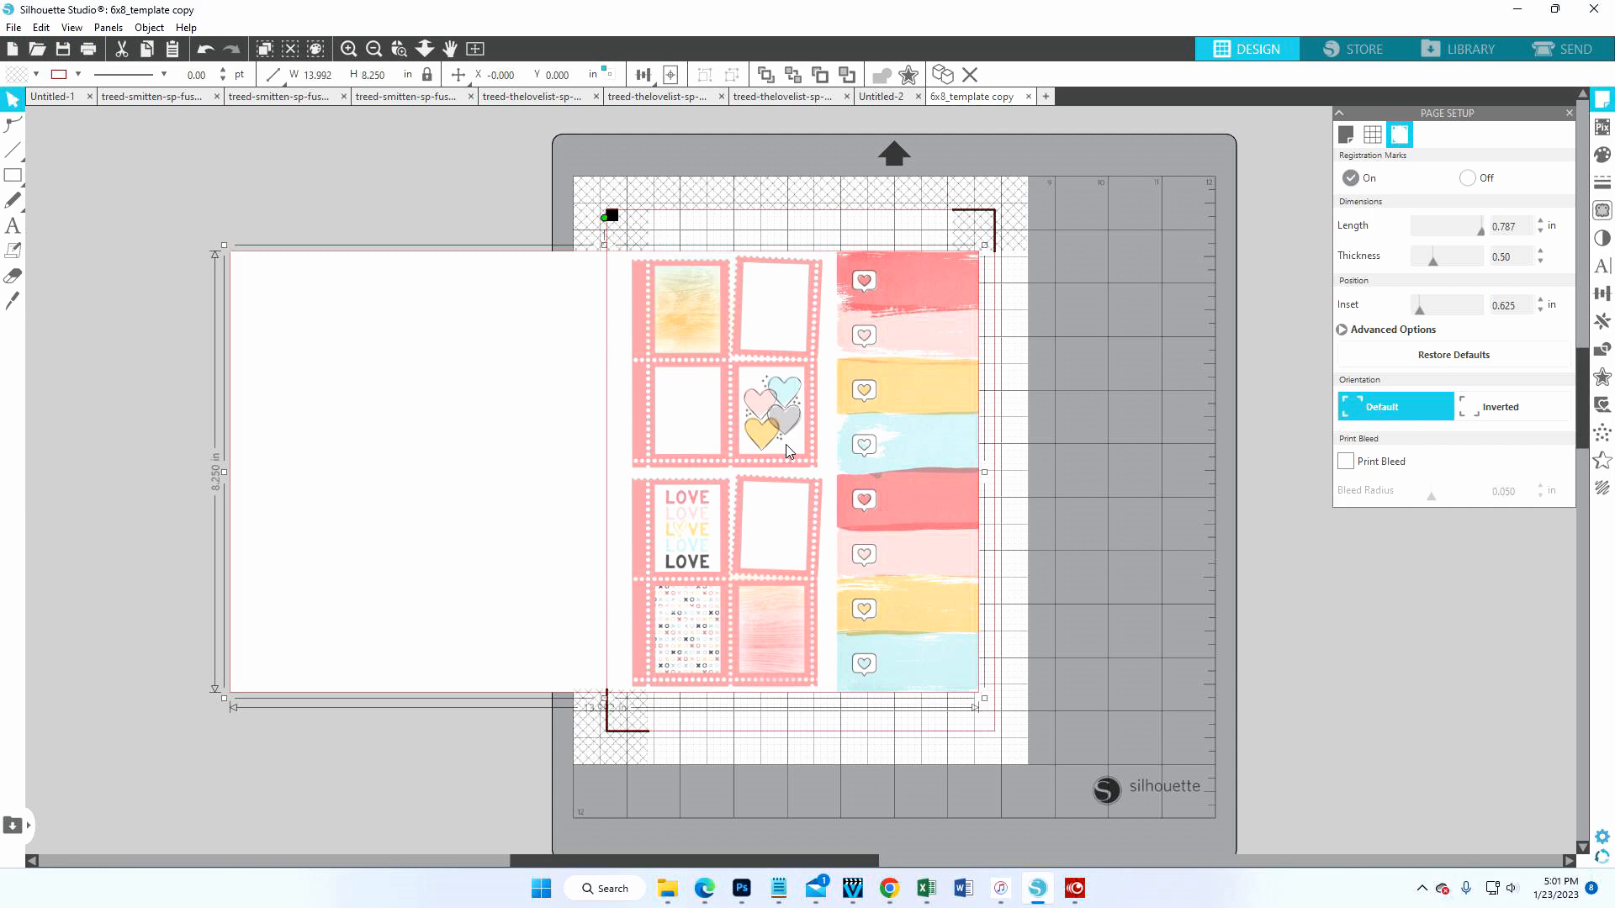
pyautogui.moveTo(788, 451); pyautogui.dragTo(789, 451)
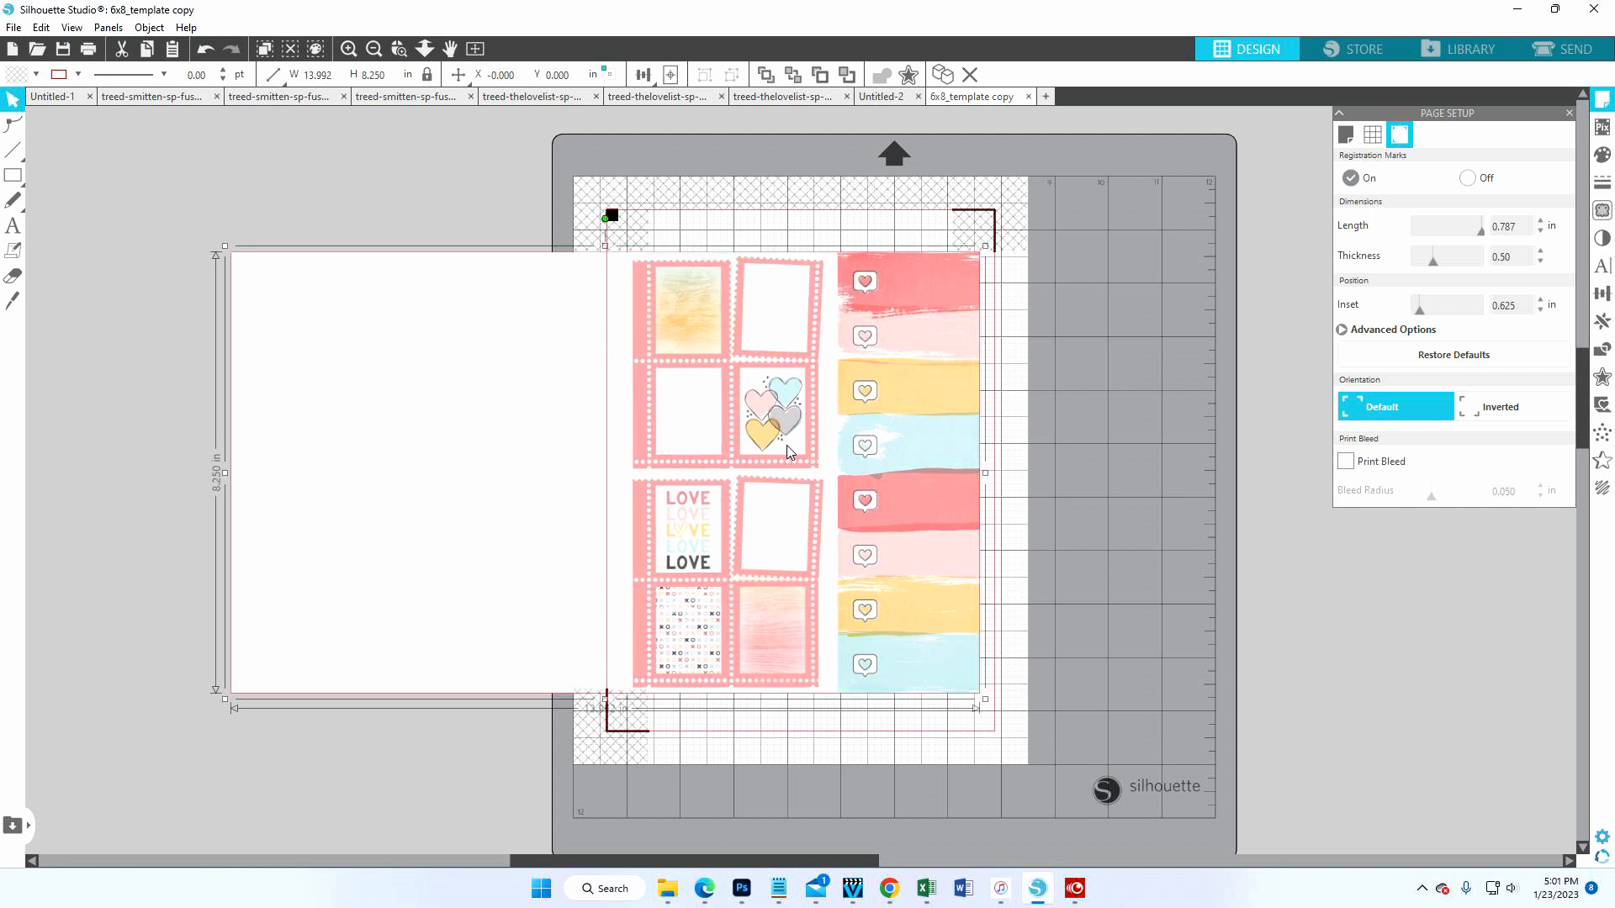
pyautogui.moveTo(790, 452); pyautogui.dragTo(895, 486)
pyautogui.click(864, 471)
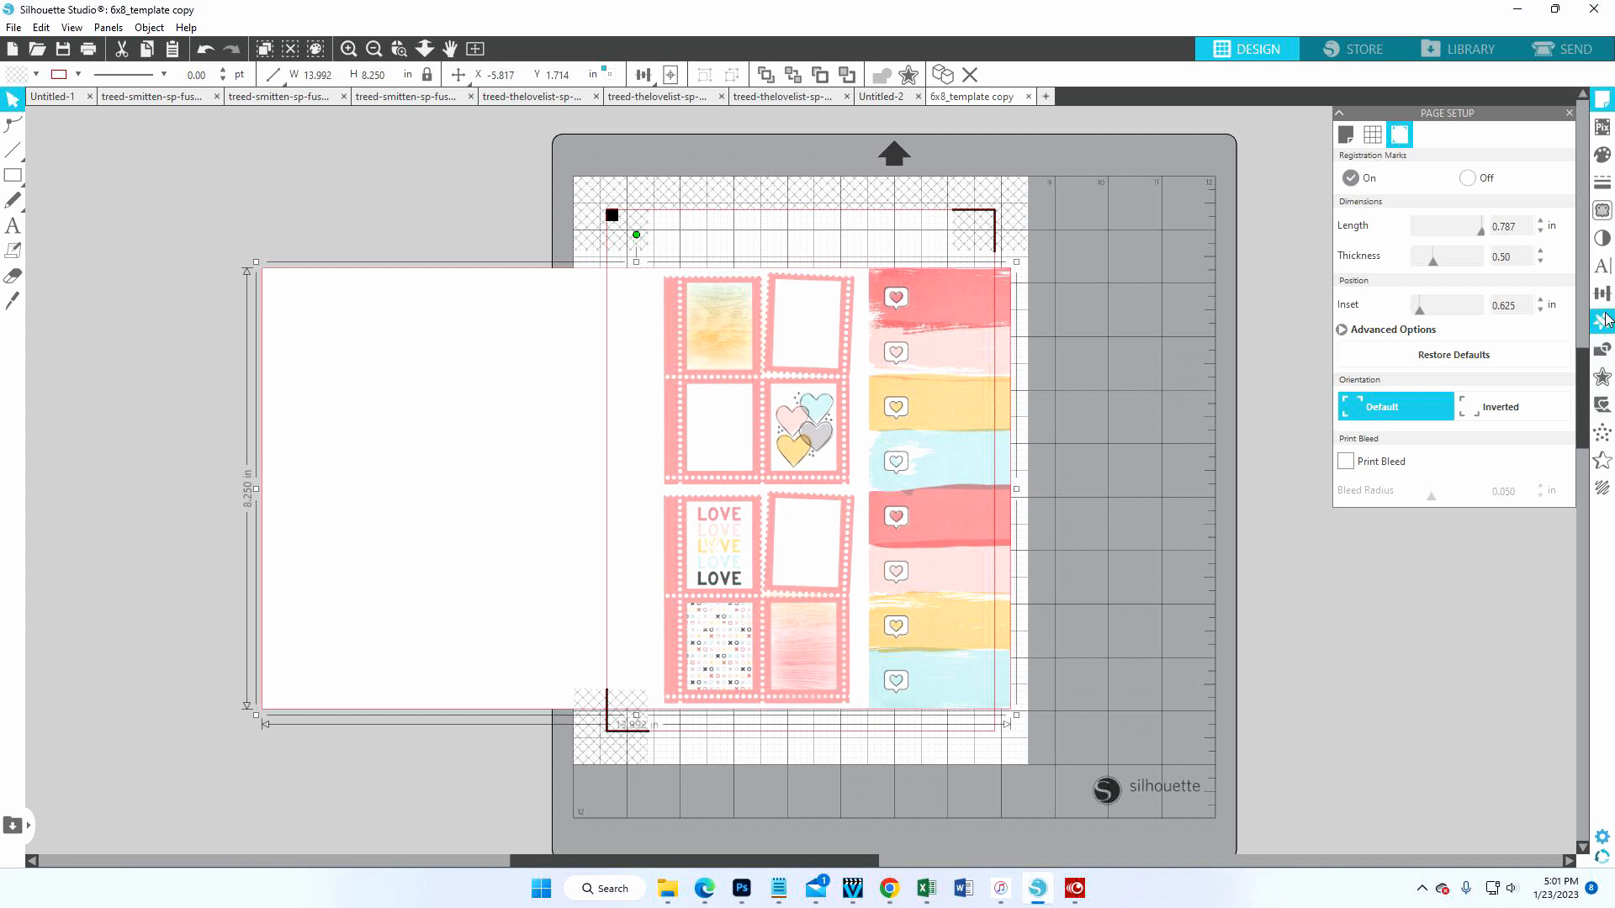
# - Define a trace area about 3.88 in wide and 8.16 in high around the two blocks of pink stamp frames
pyautogui.click(1603, 211)
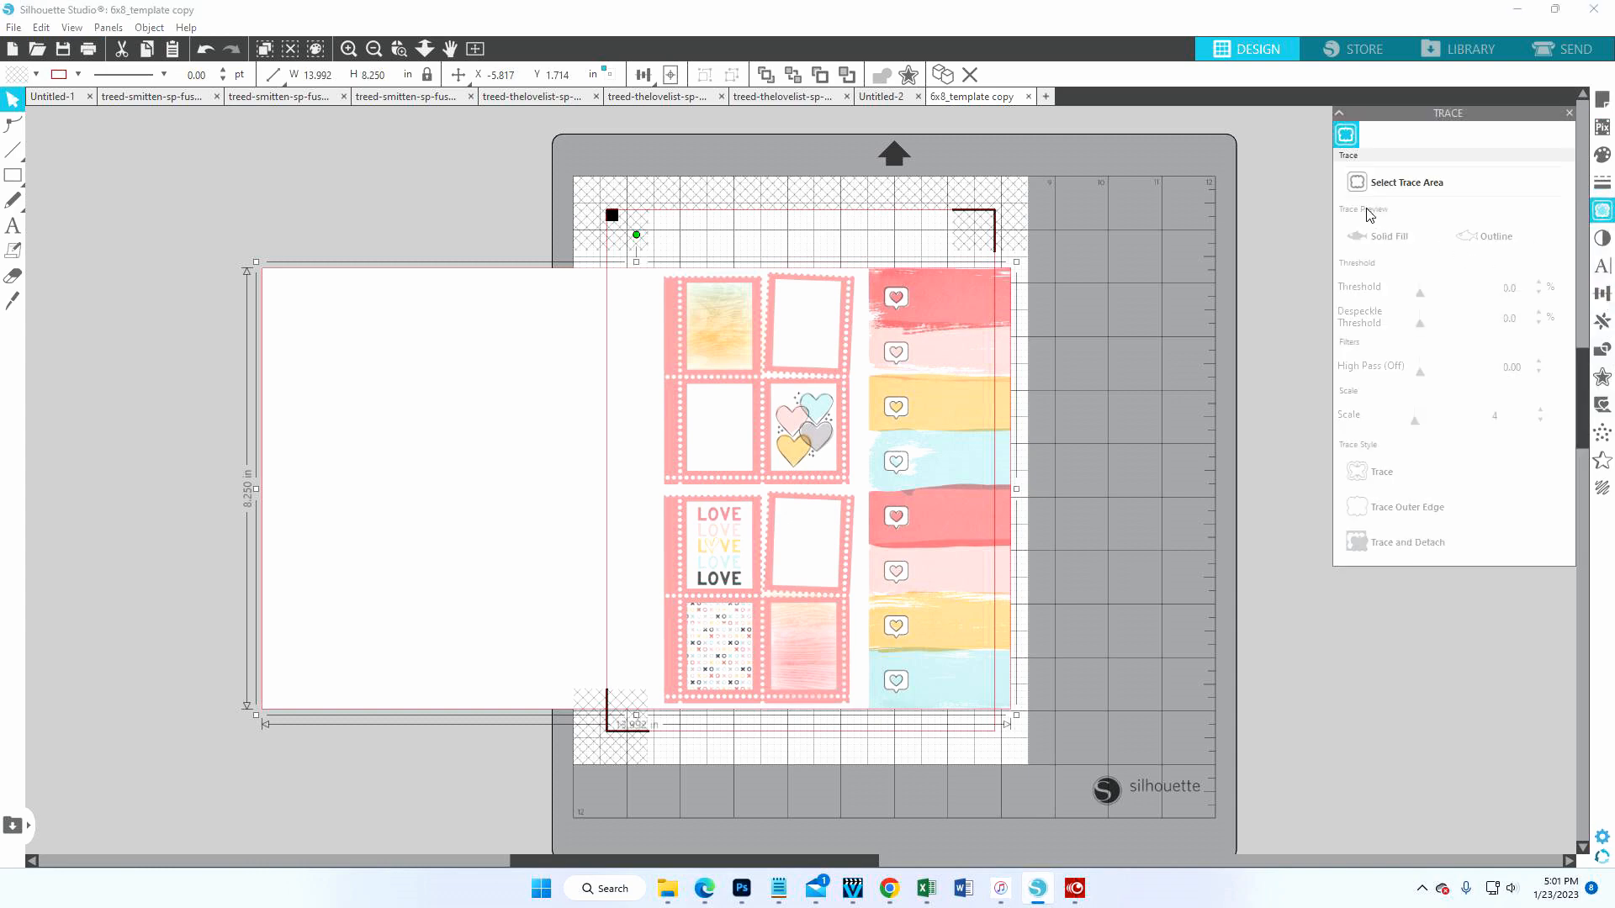
pyautogui.click(1358, 185)
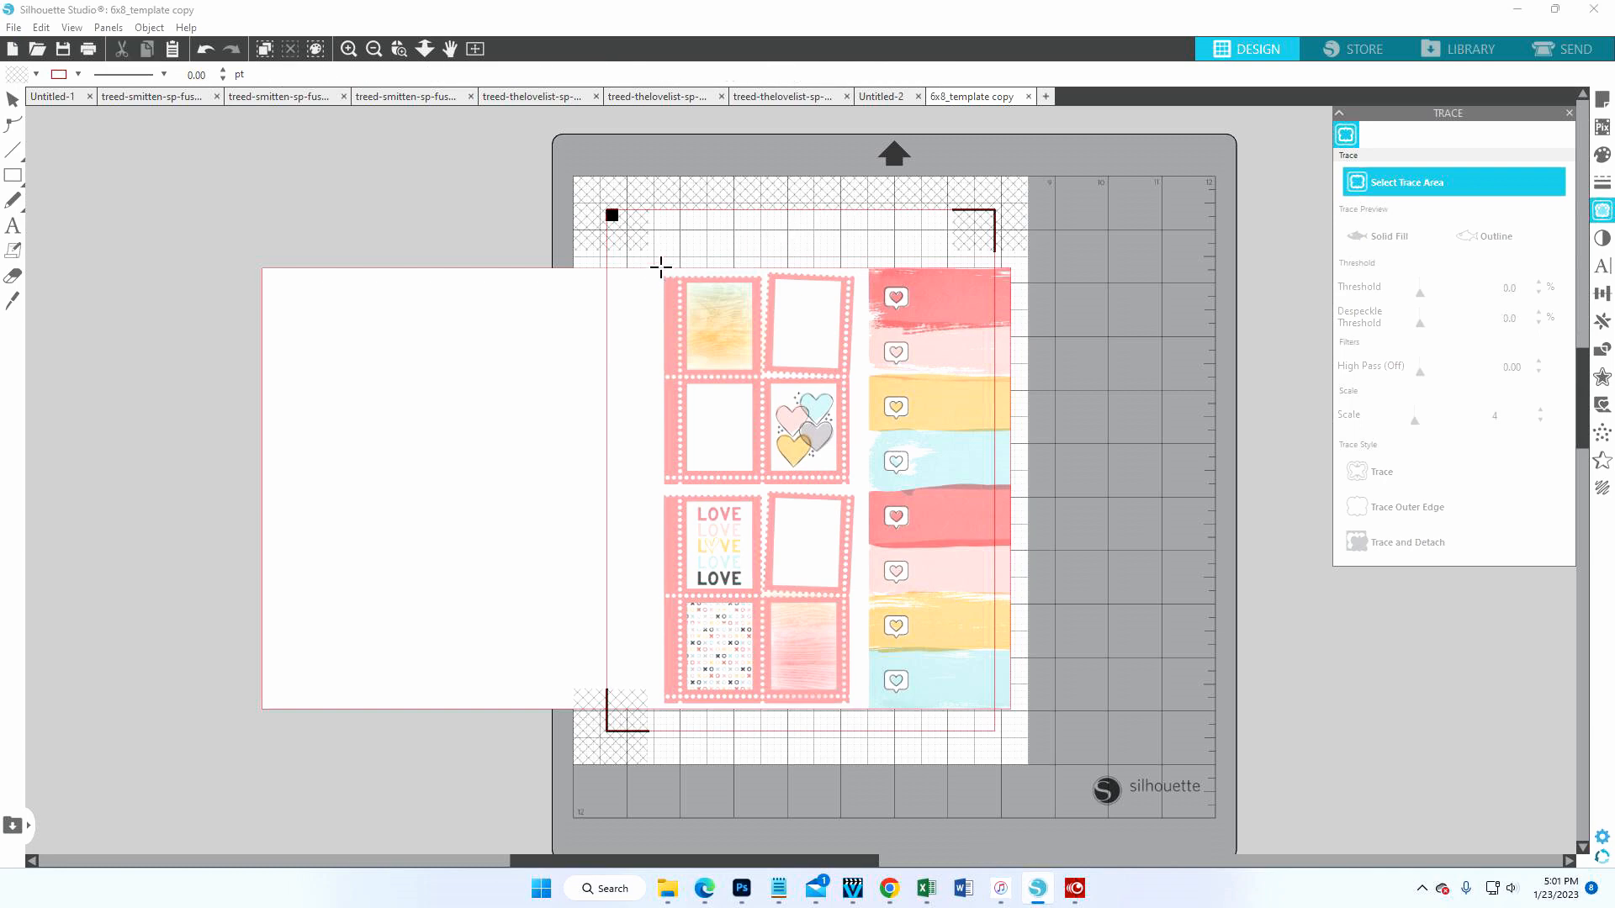
pyautogui.moveTo(654, 271)
pyautogui.mouseDown()
pyautogui.moveTo(740, 404)
pyautogui.moveTo(864, 714)
pyautogui.mouseUp()
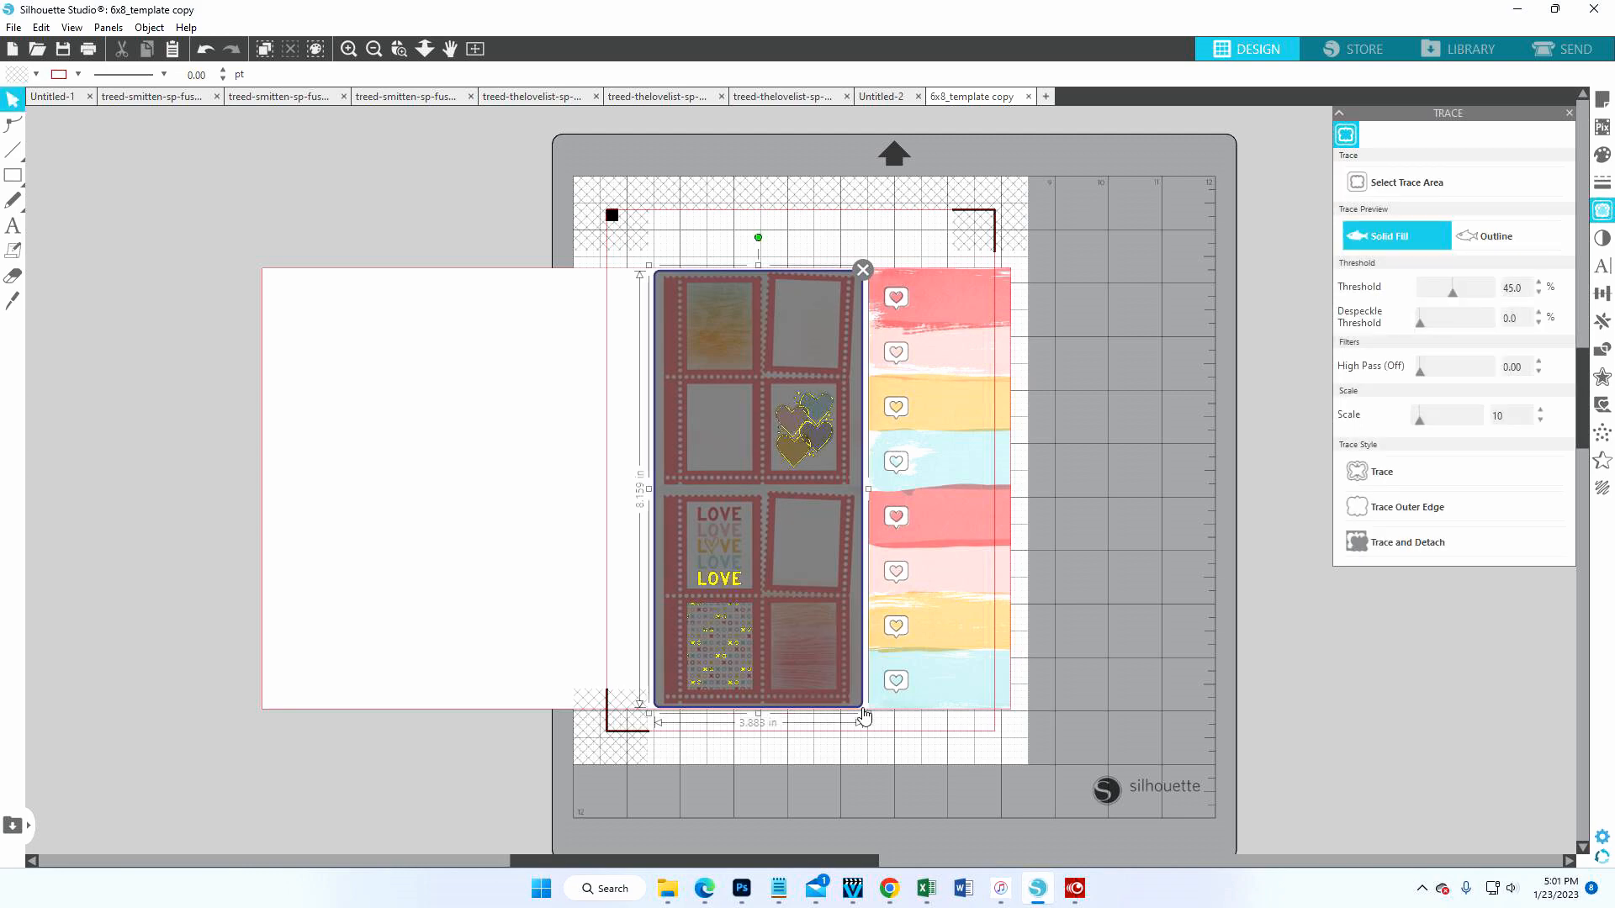
# - Set the trace threshold to 77% and the trace scale to 9 for the stamp-frame area
pyautogui.click(1453, 294)
pyautogui.moveTo(1466, 302); pyautogui.dragTo(1495, 308)
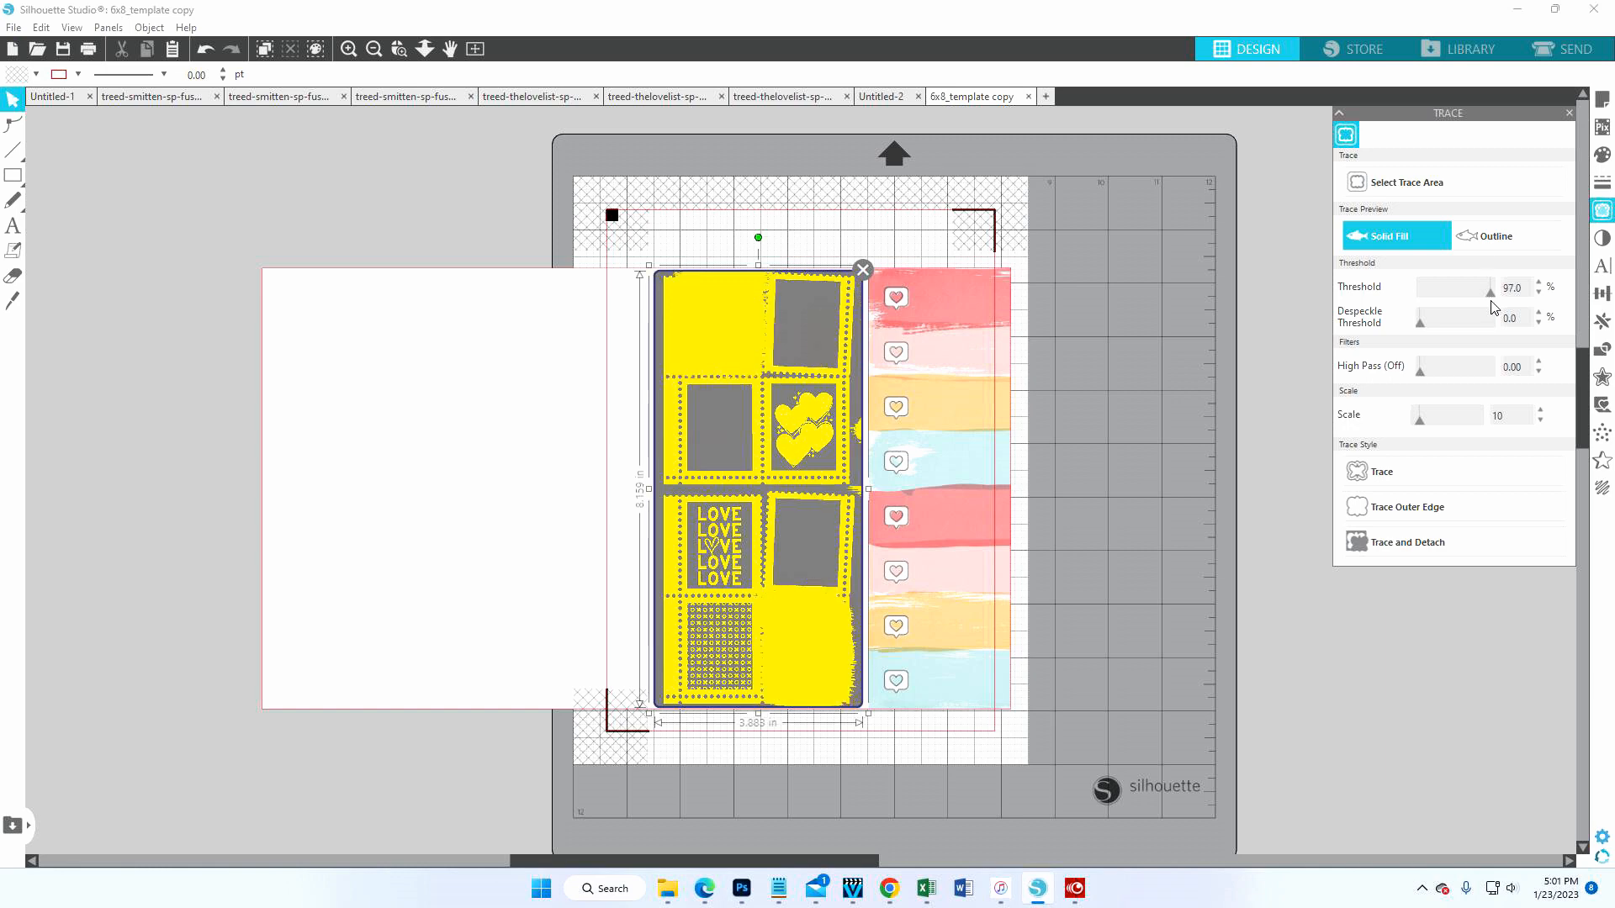
pyautogui.moveTo(1495, 308); pyautogui.dragTo(1486, 308)
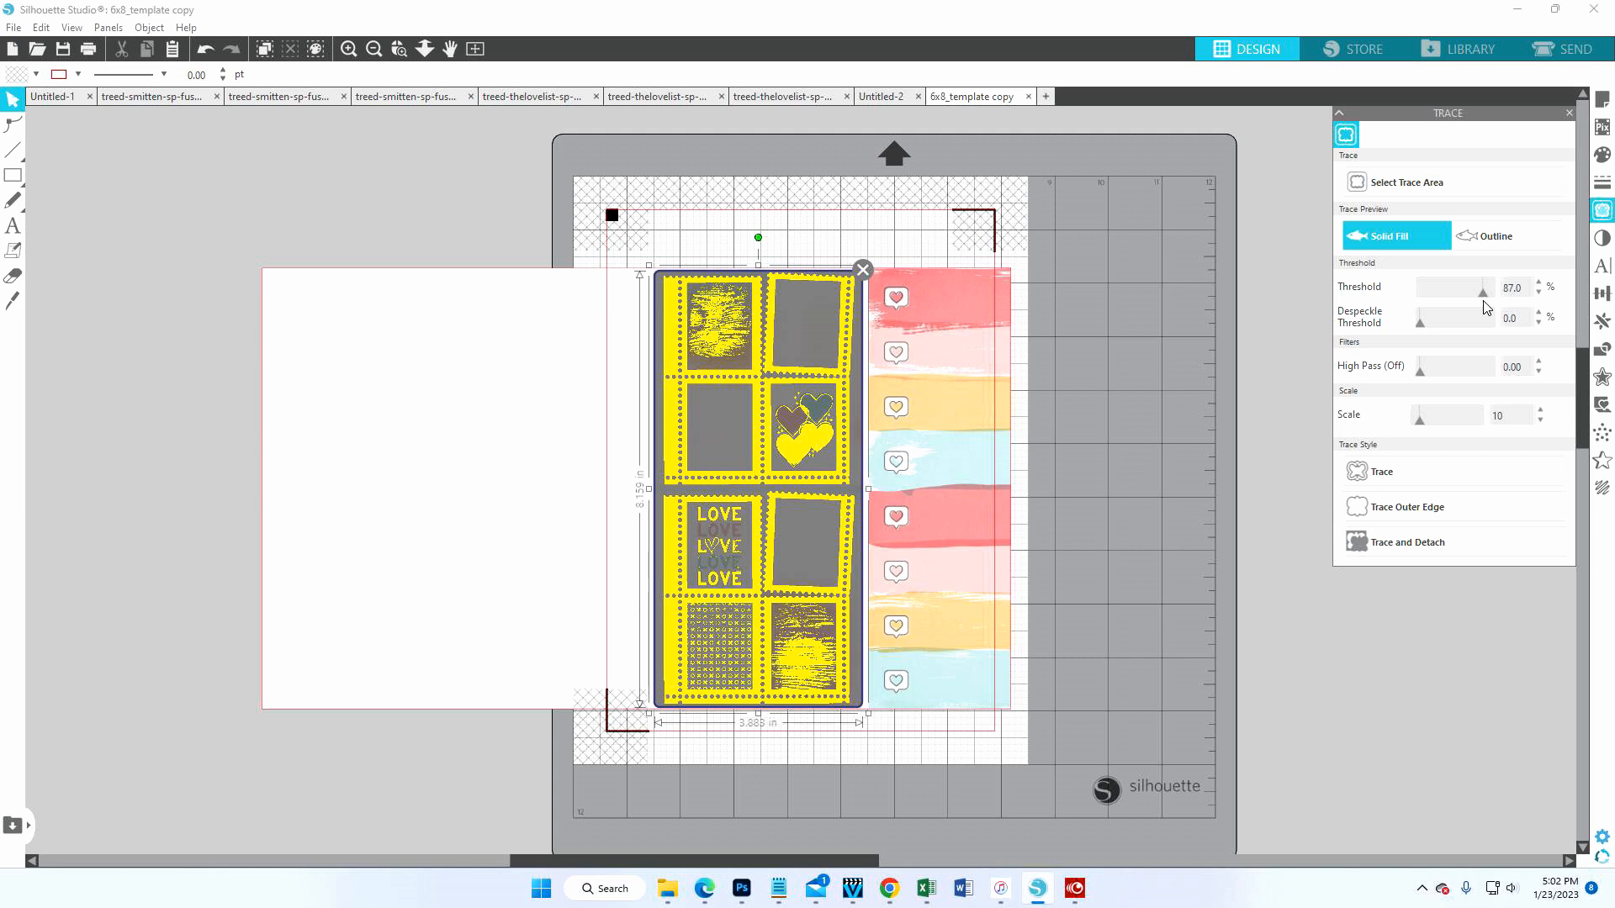
pyautogui.moveTo(1486, 308); pyautogui.dragTo(1480, 308)
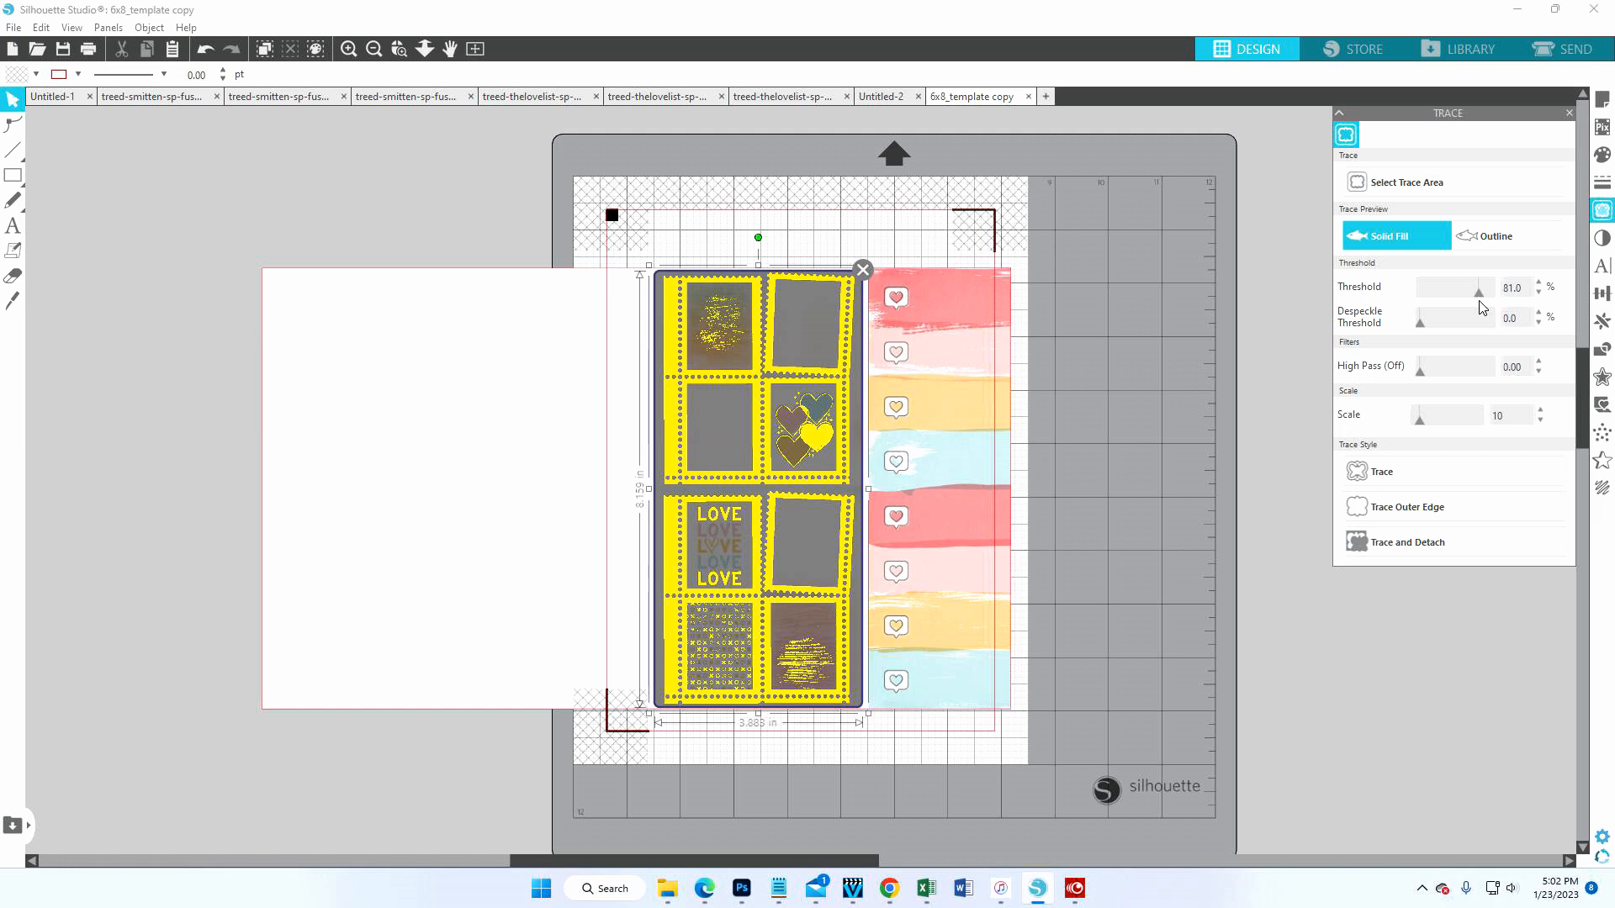
pyautogui.moveTo(1482, 307); pyautogui.dragTo(1482, 308)
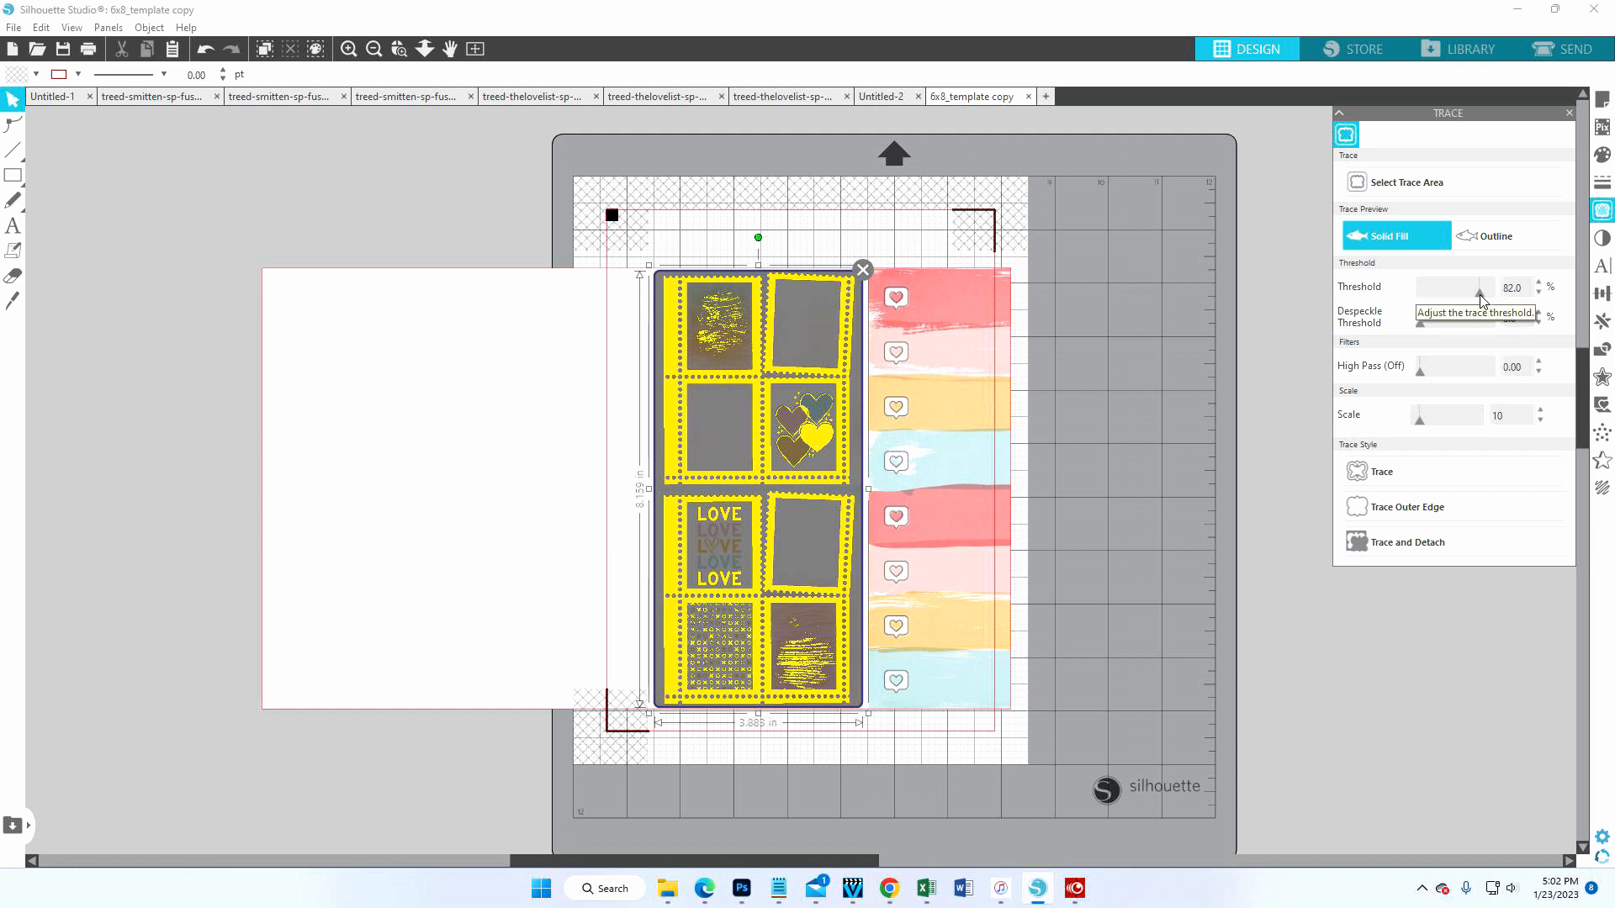
pyautogui.moveTo(1481, 301); pyautogui.dragTo(1472, 300)
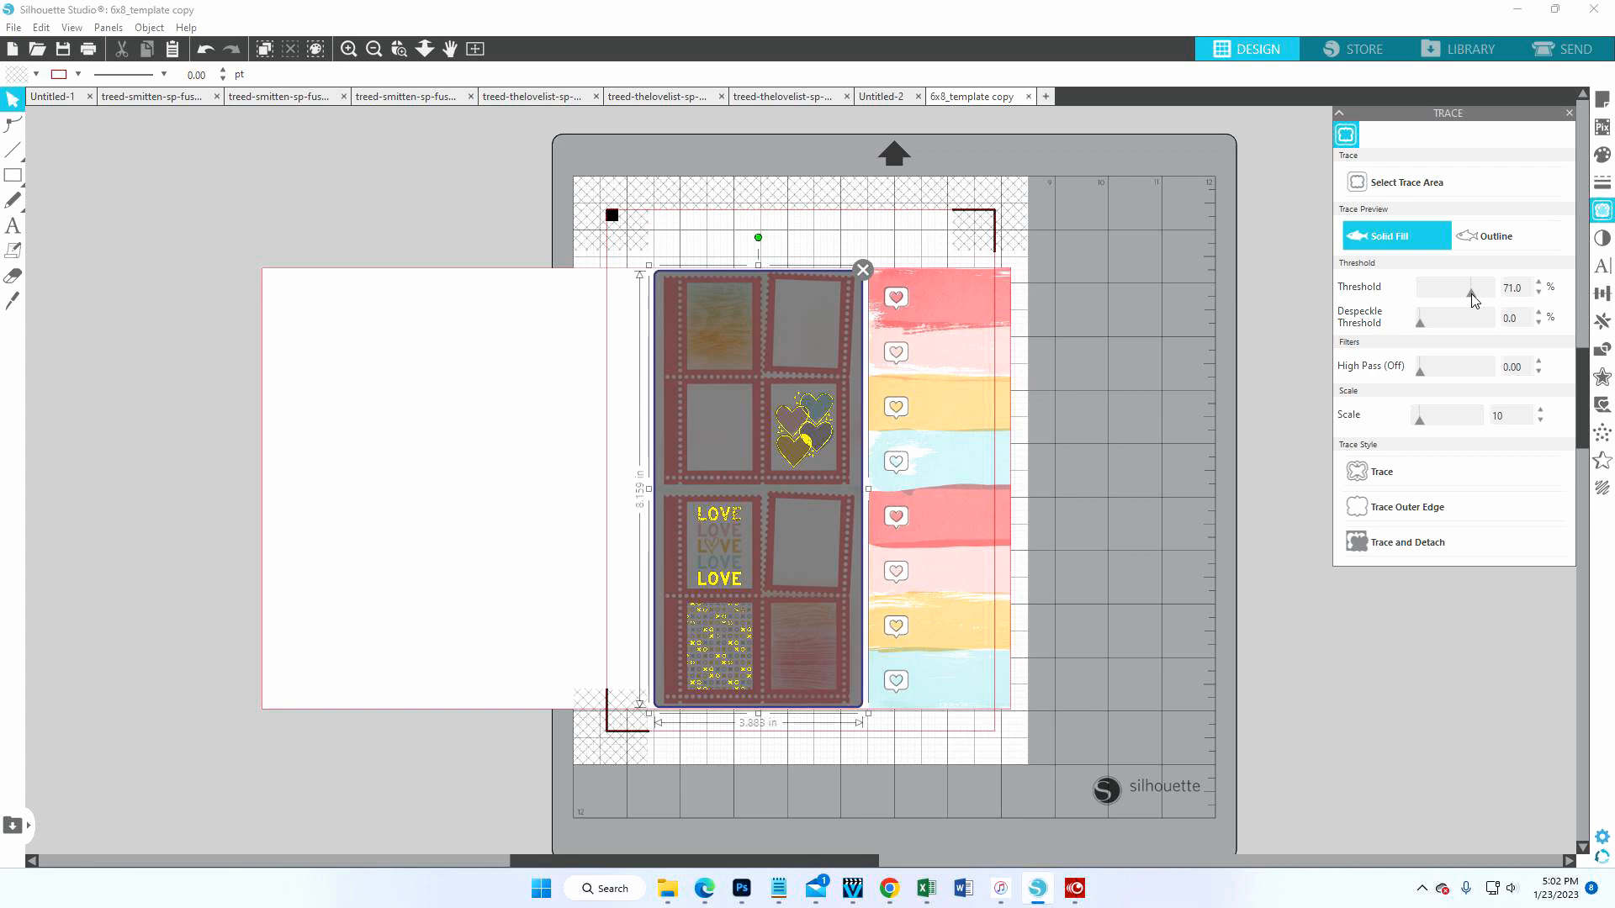
pyautogui.moveTo(1472, 300); pyautogui.dragTo(1478, 301)
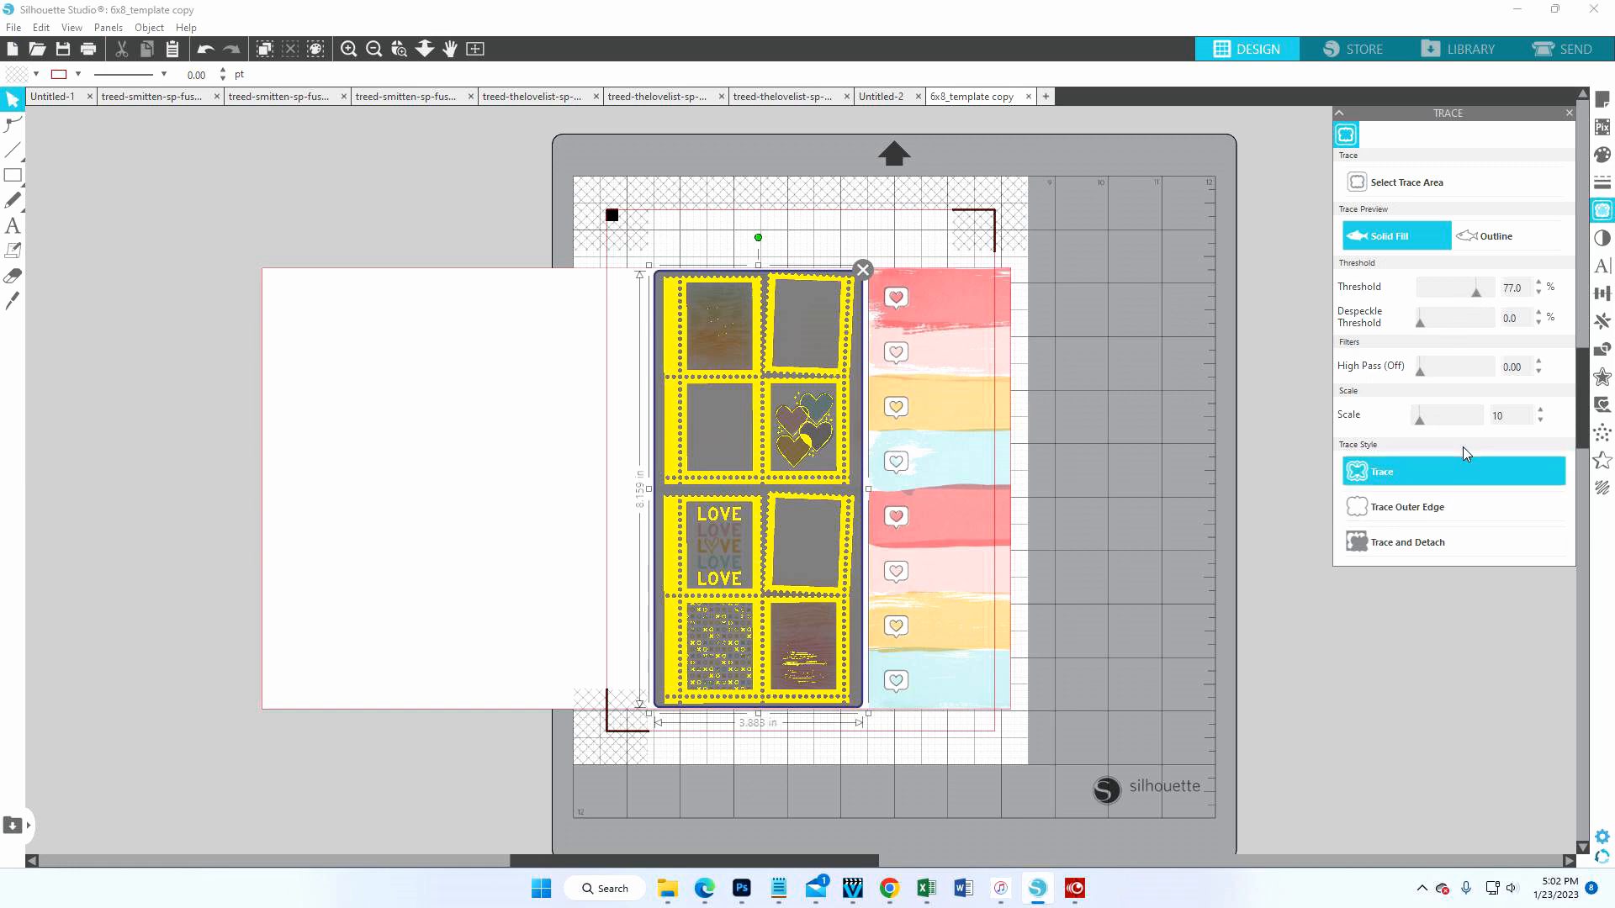
pyautogui.click(1421, 423)
pyautogui.moveTo(1421, 423)
pyautogui.mouseDown()
pyautogui.moveTo(1457, 419)
pyautogui.moveTo(1421, 442)
pyautogui.mouseUp()
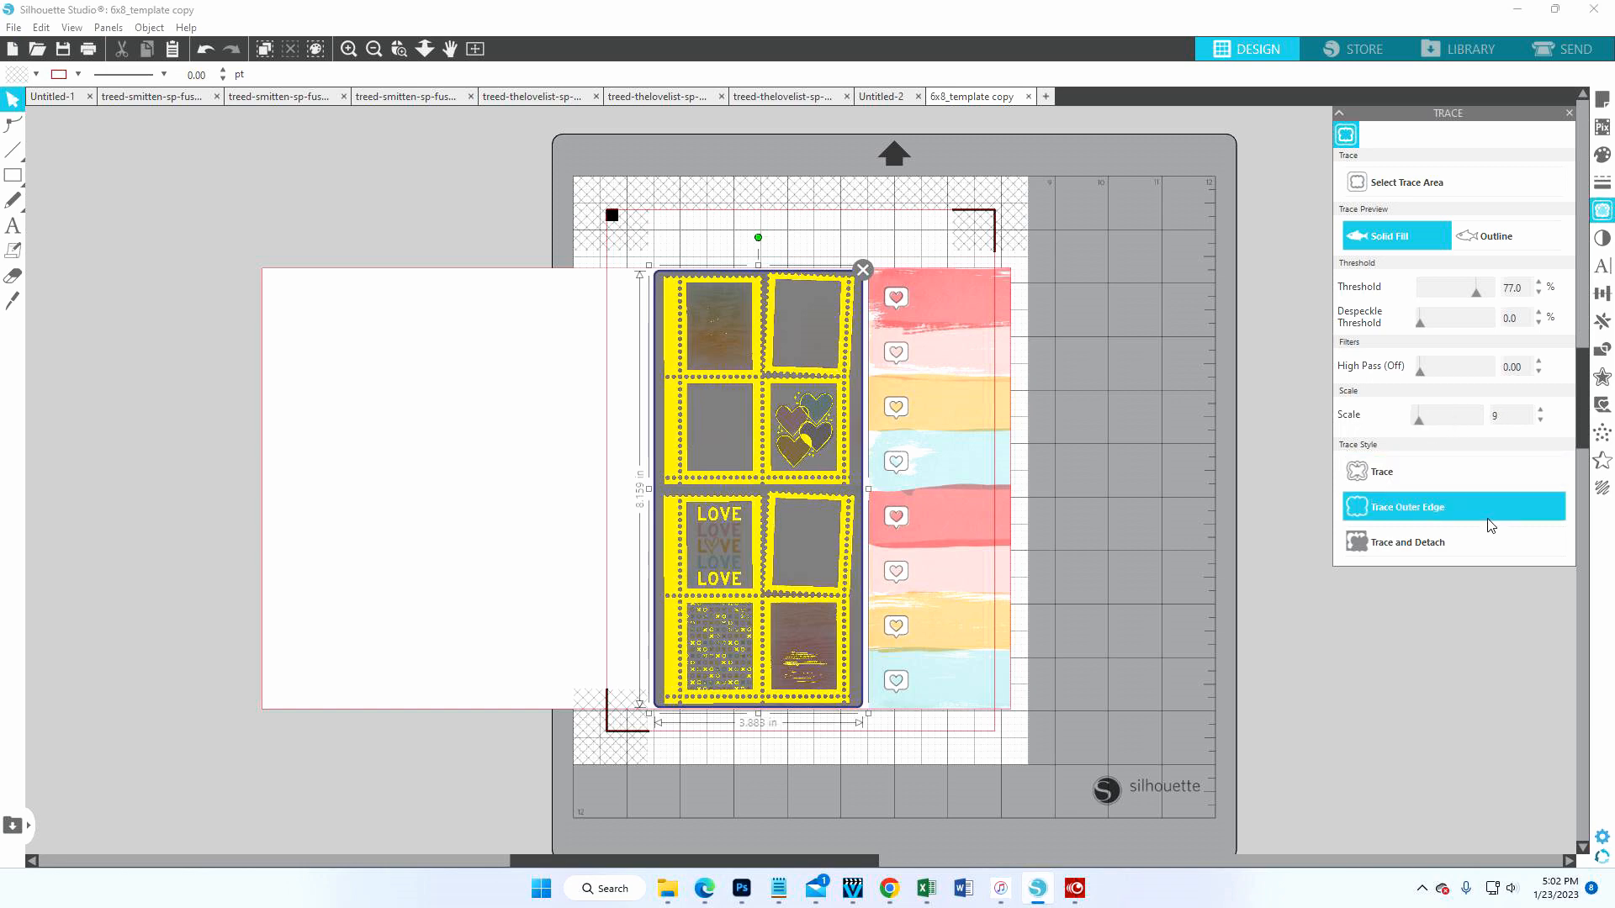
# - Trace the stamp frames with the full Trace style instead of Trace Outer Edge
pyautogui.click(1359, 506)
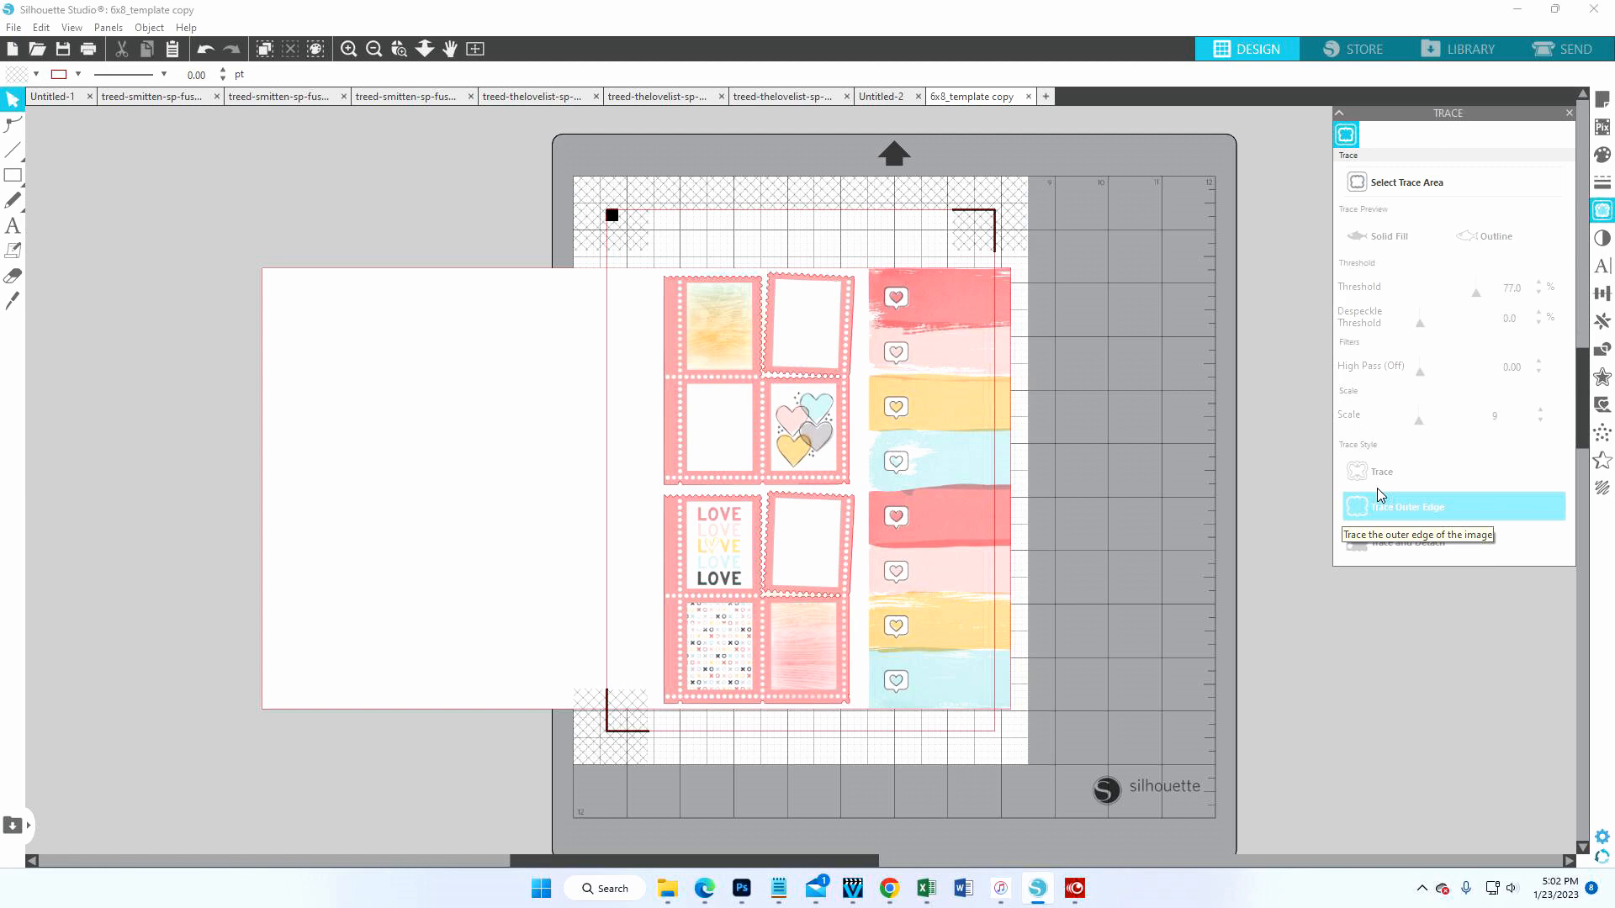
pyautogui.click(205, 52)
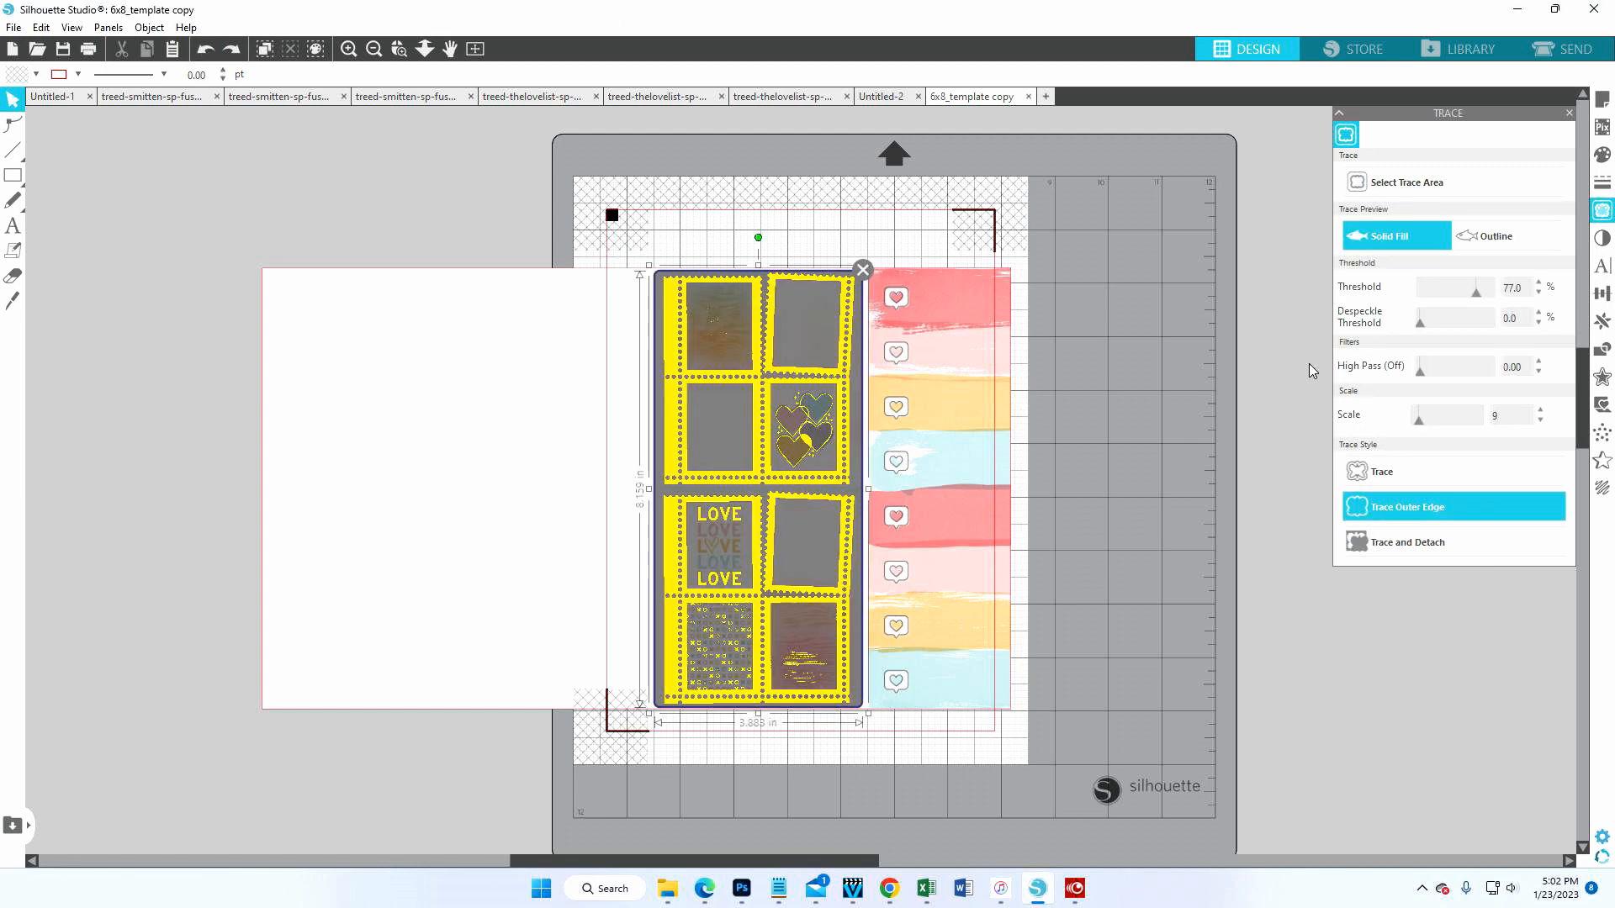
pyautogui.click(1355, 473)
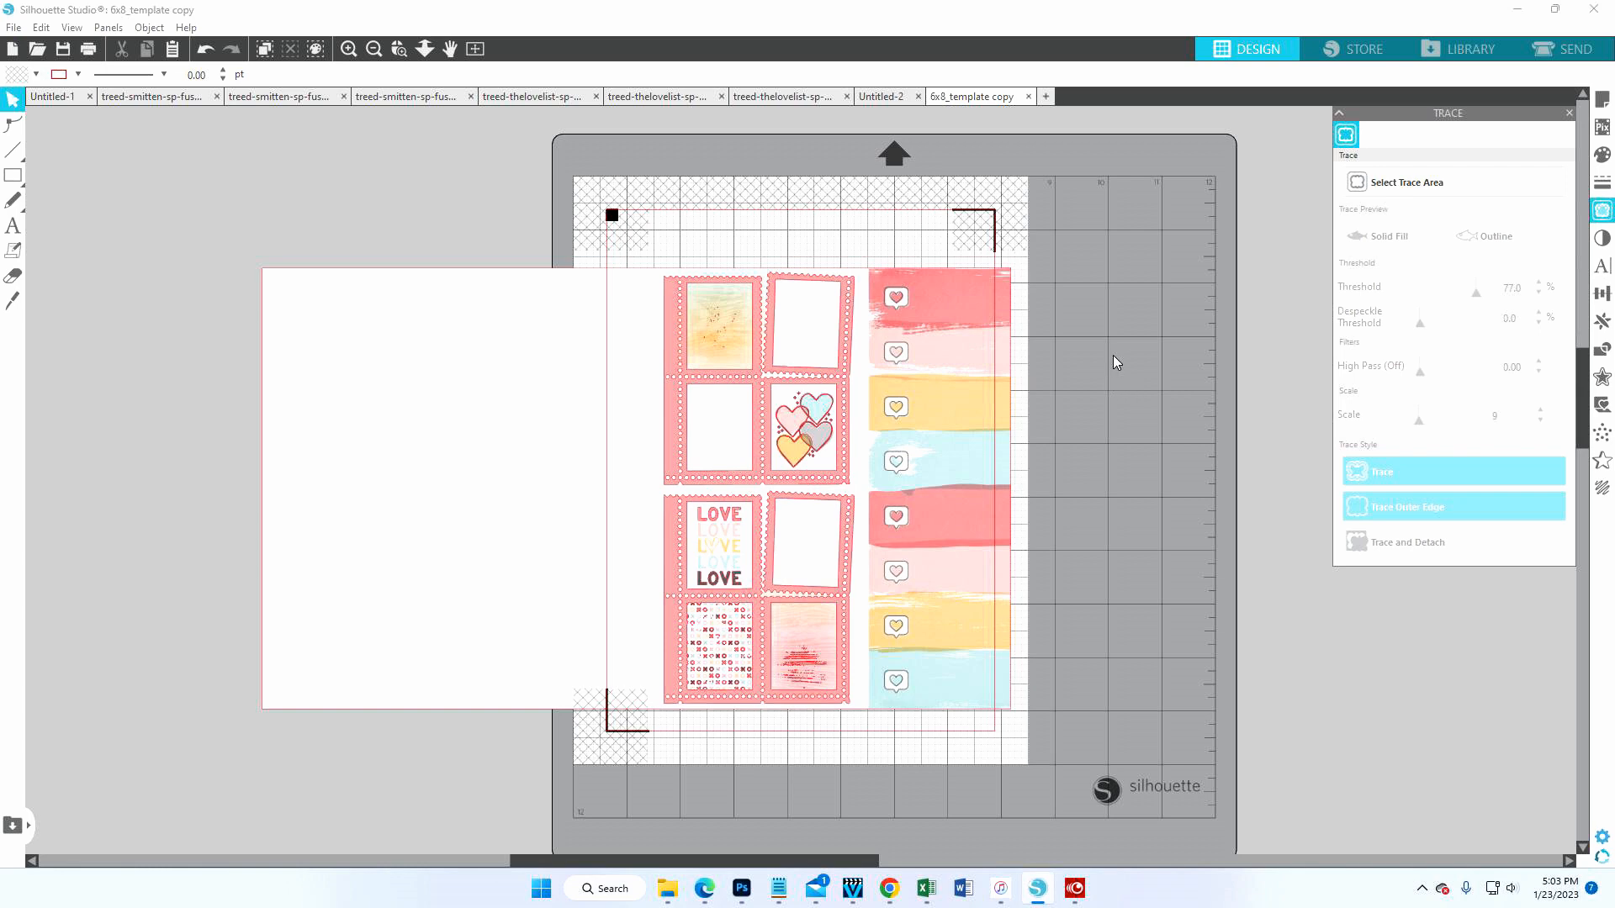
# - Print the current page with registration marks on the Canon iX6800 series printer and close the printer status window
pyautogui.click(88, 48)
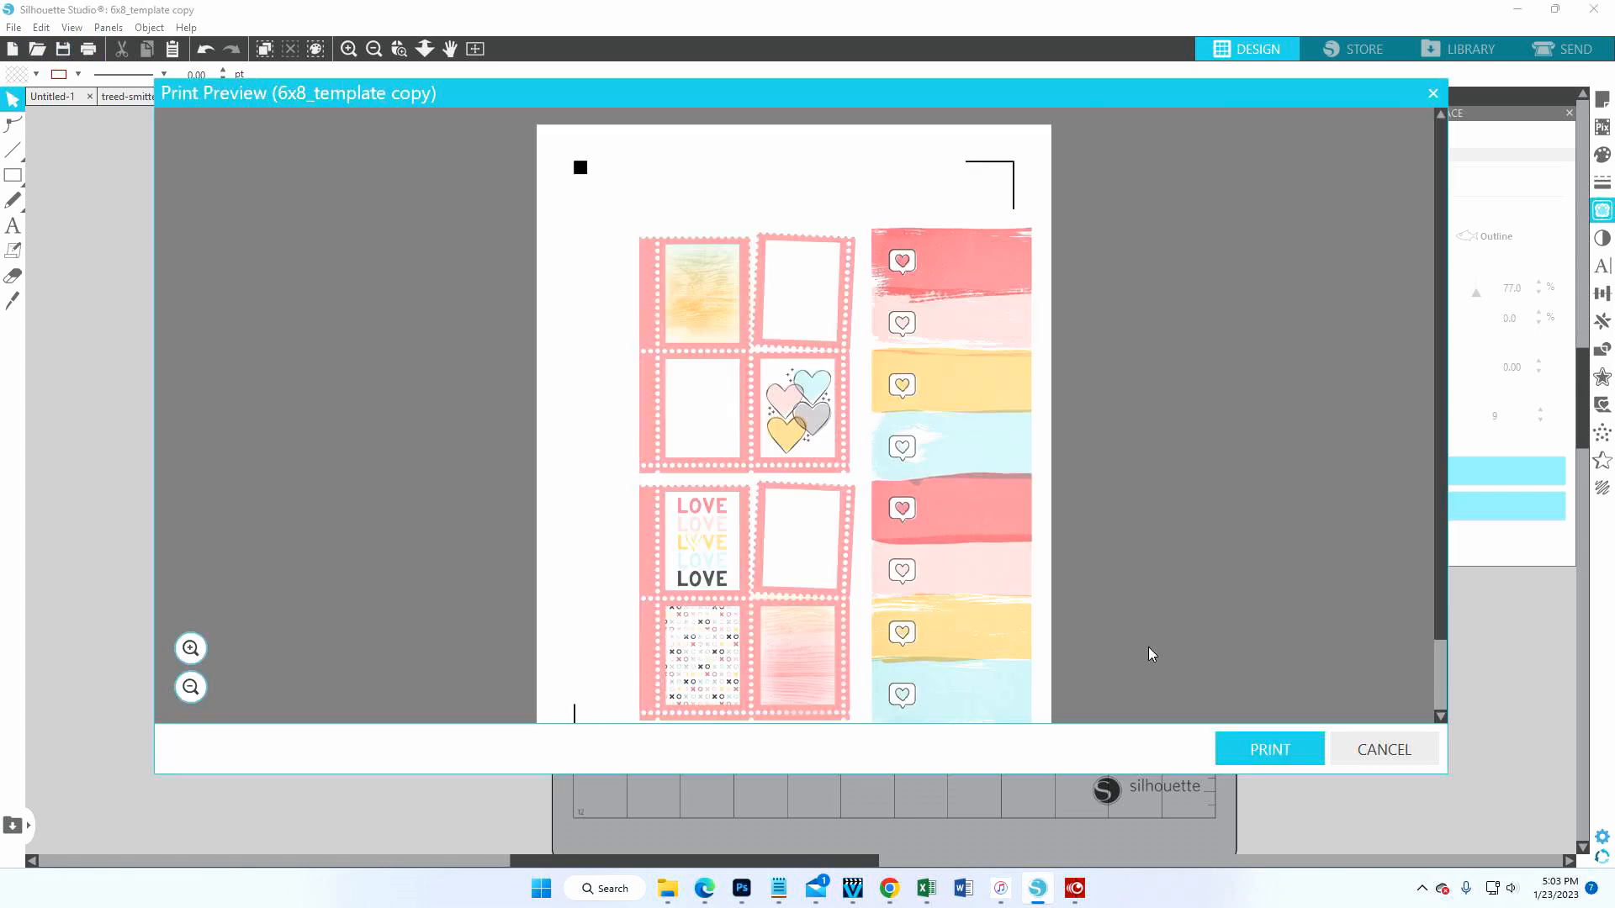
pyautogui.click(1270, 748)
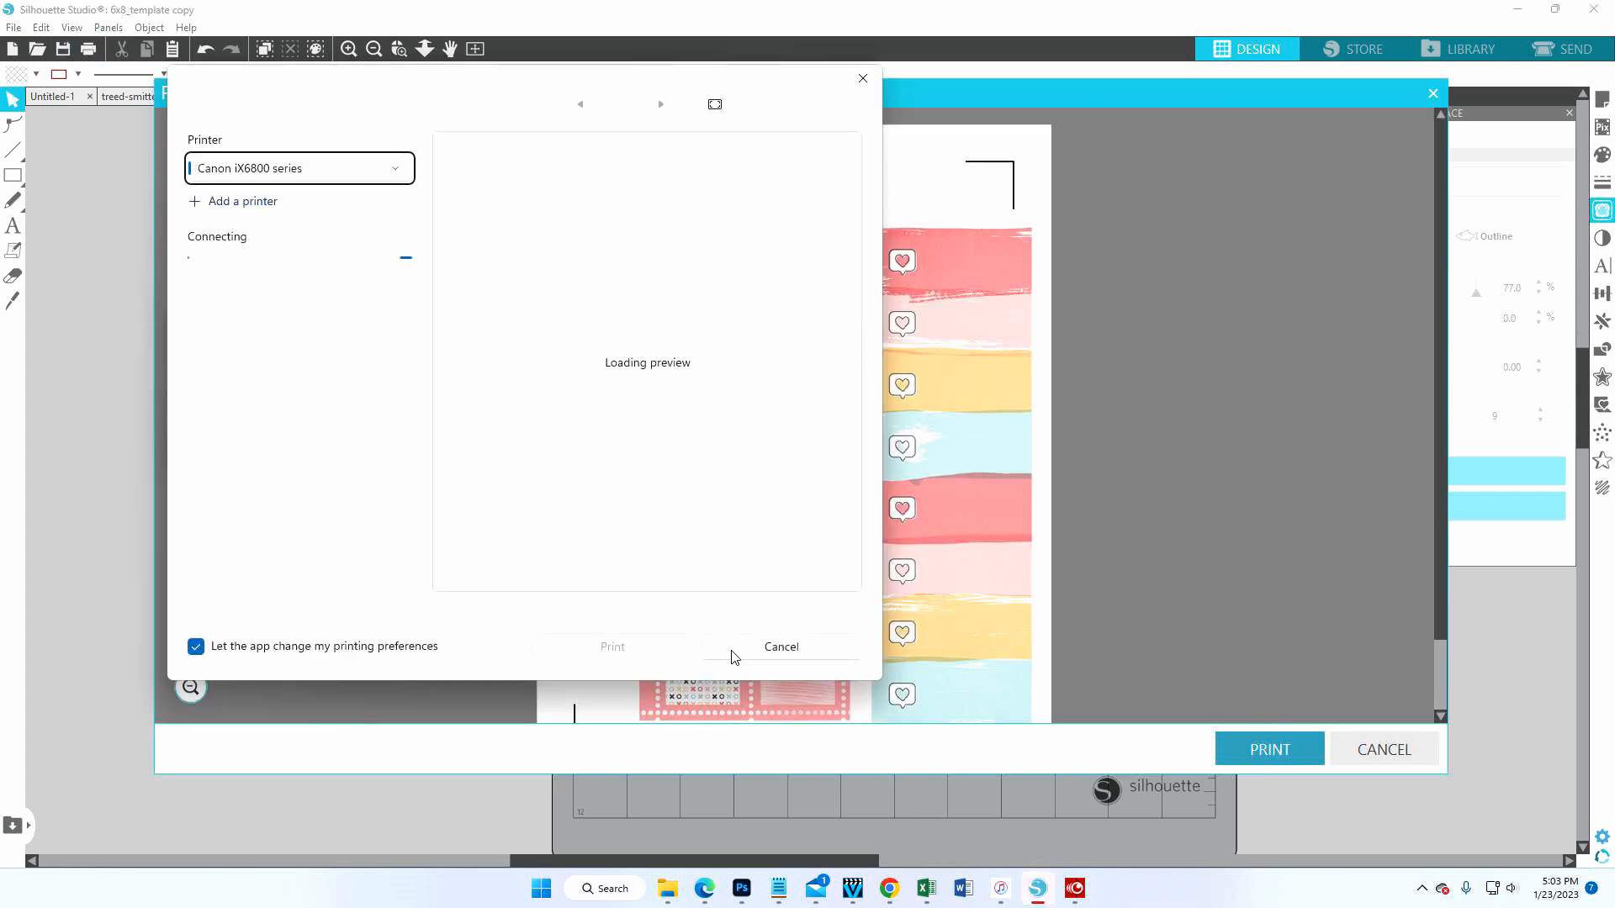
pyautogui.click(737, 649)
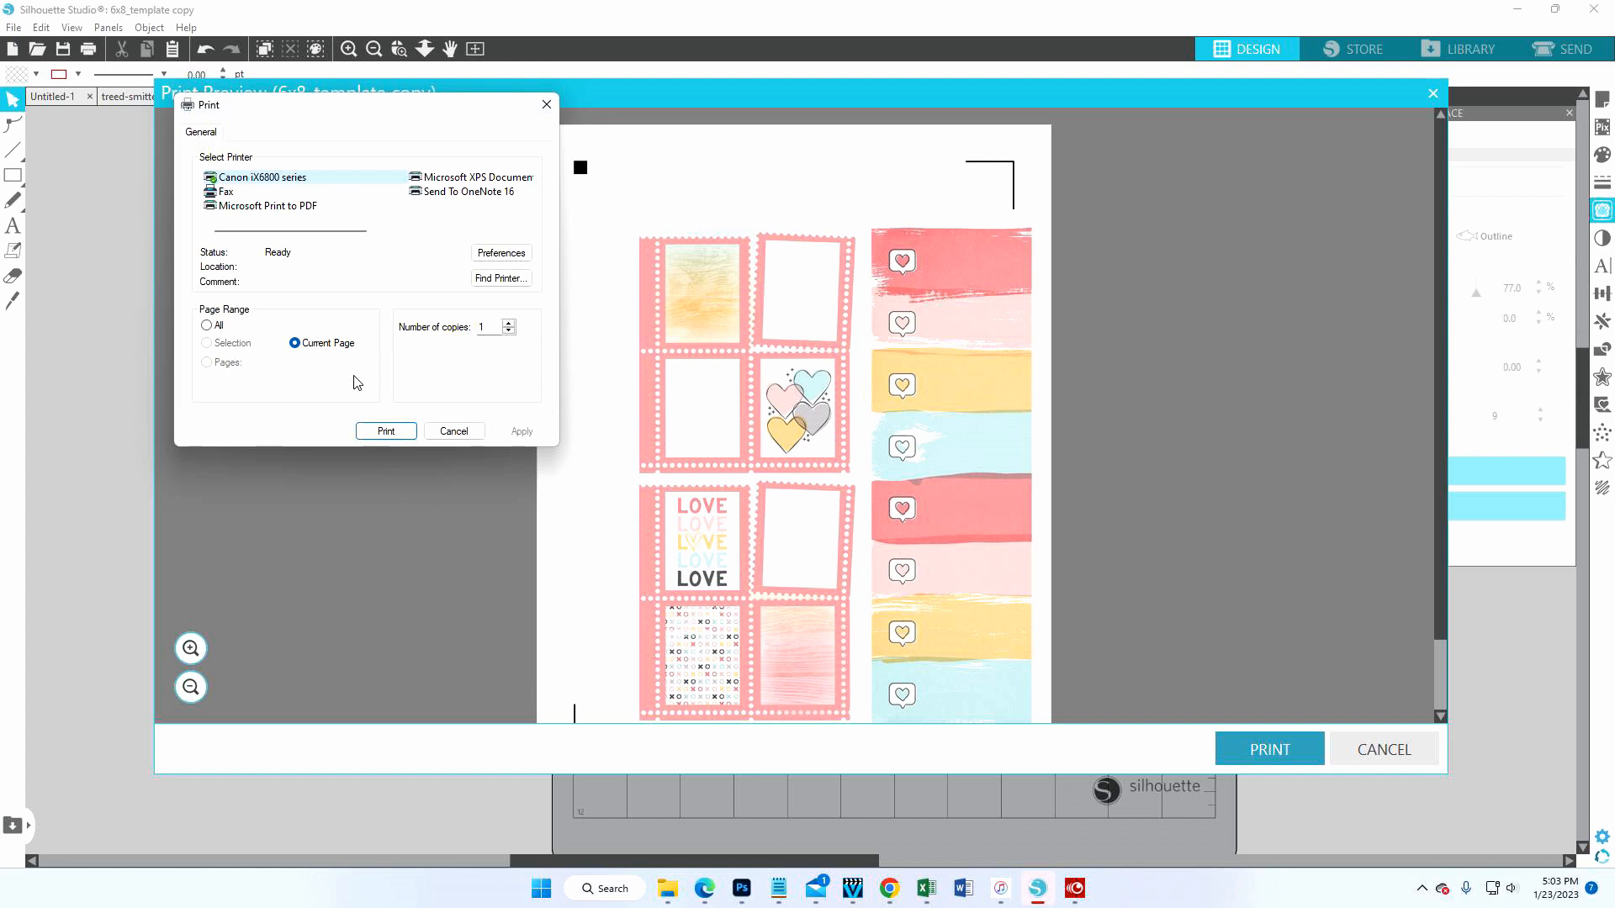
pyautogui.click(386, 430)
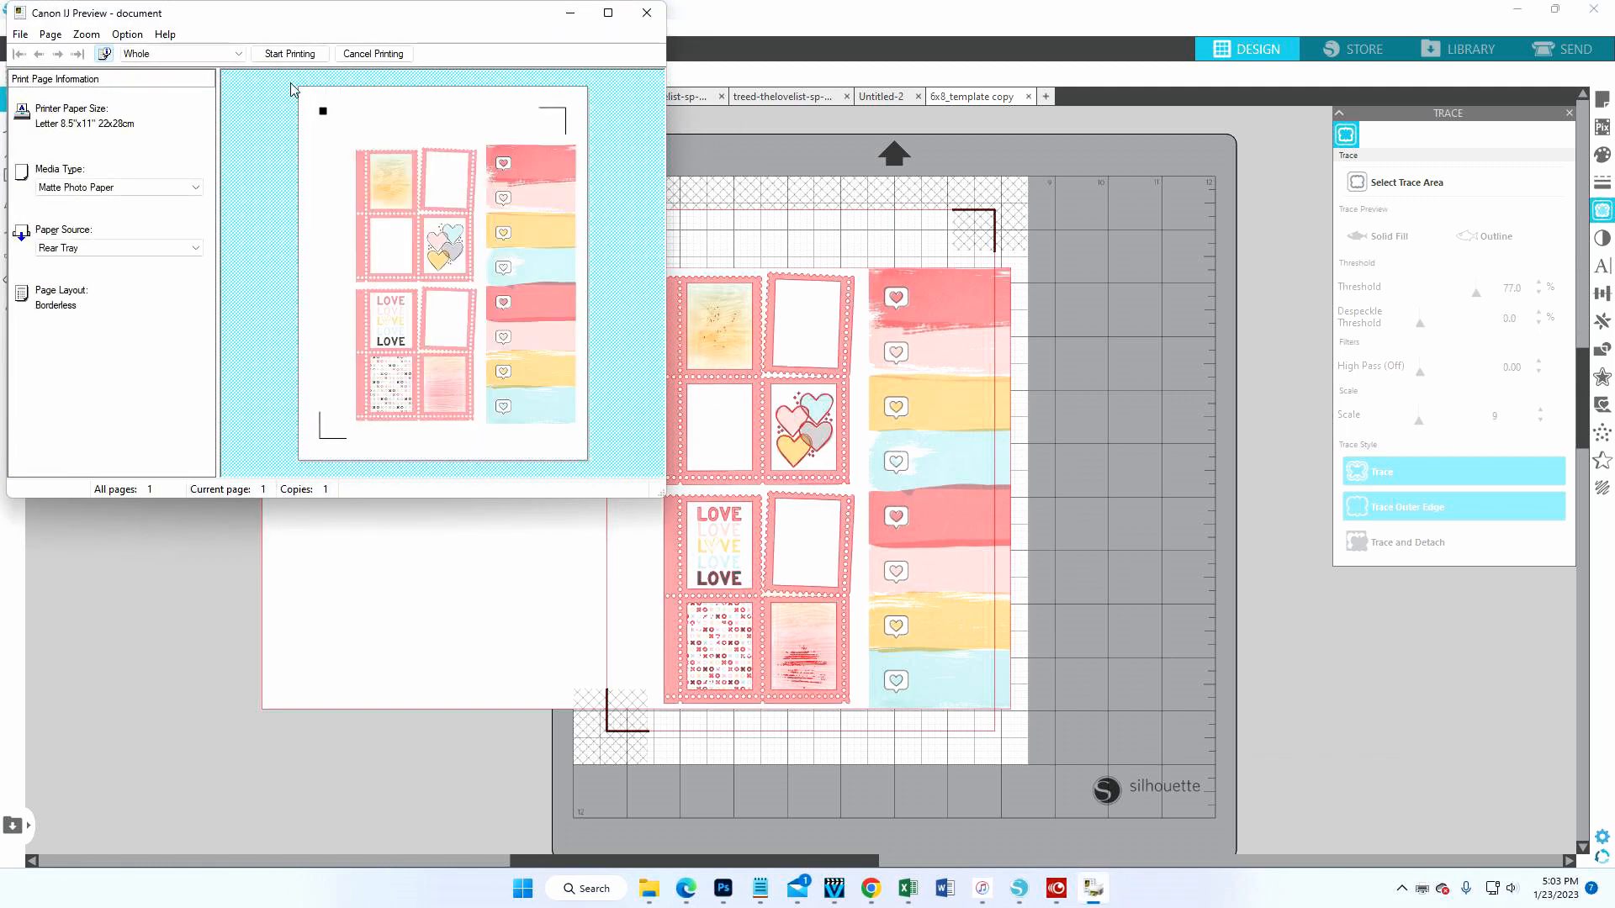
pyautogui.click(280, 55)
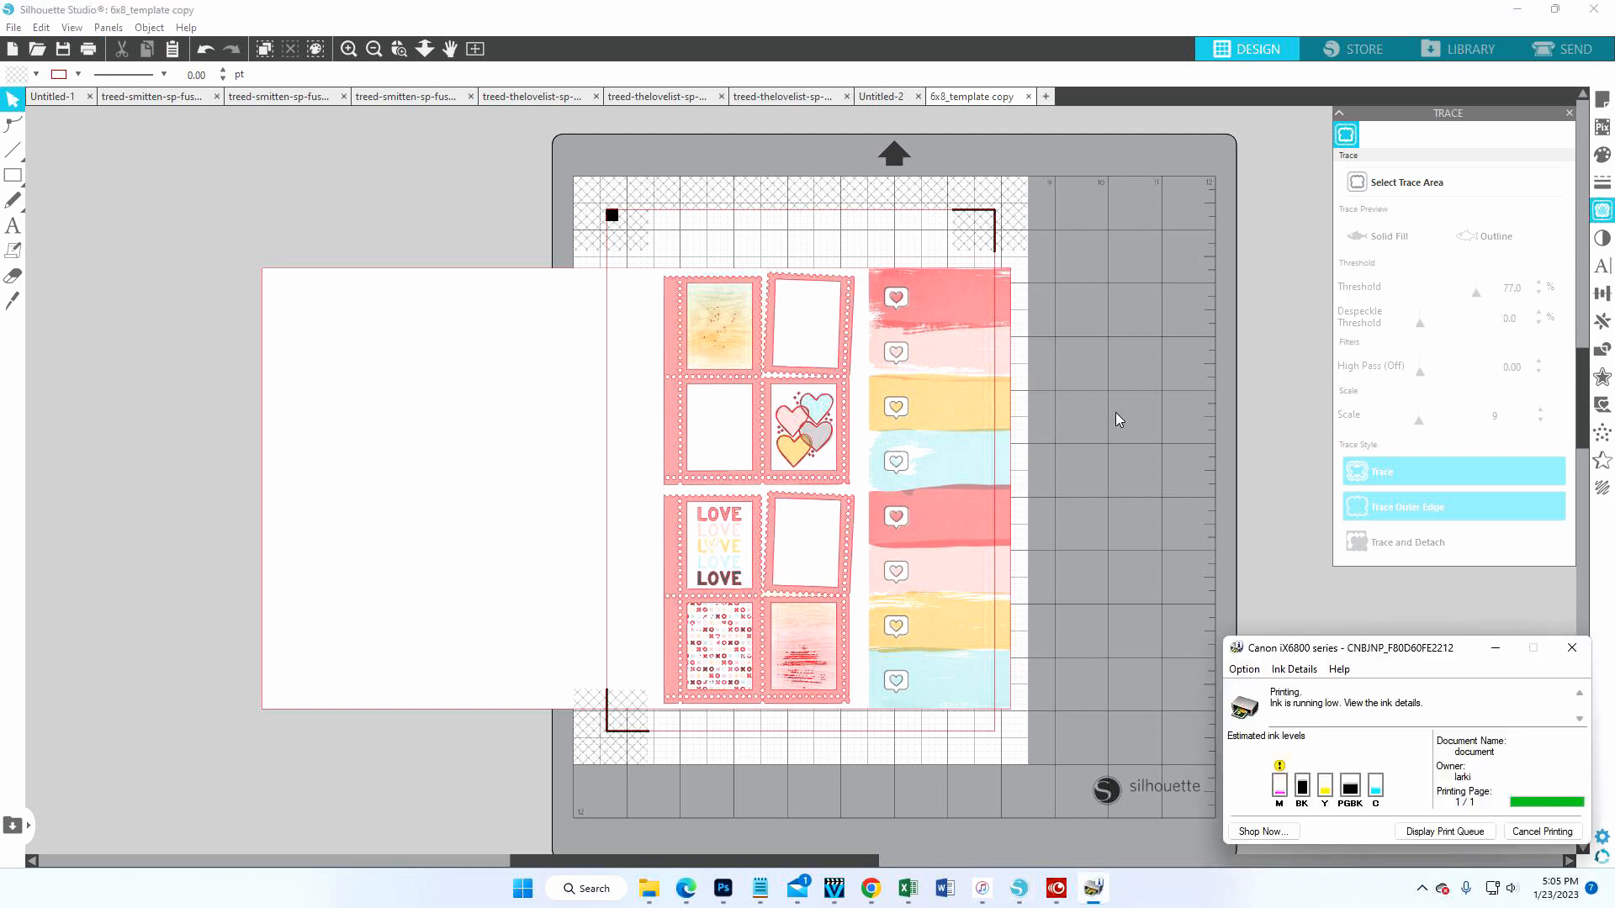
pyautogui.click(1572, 648)
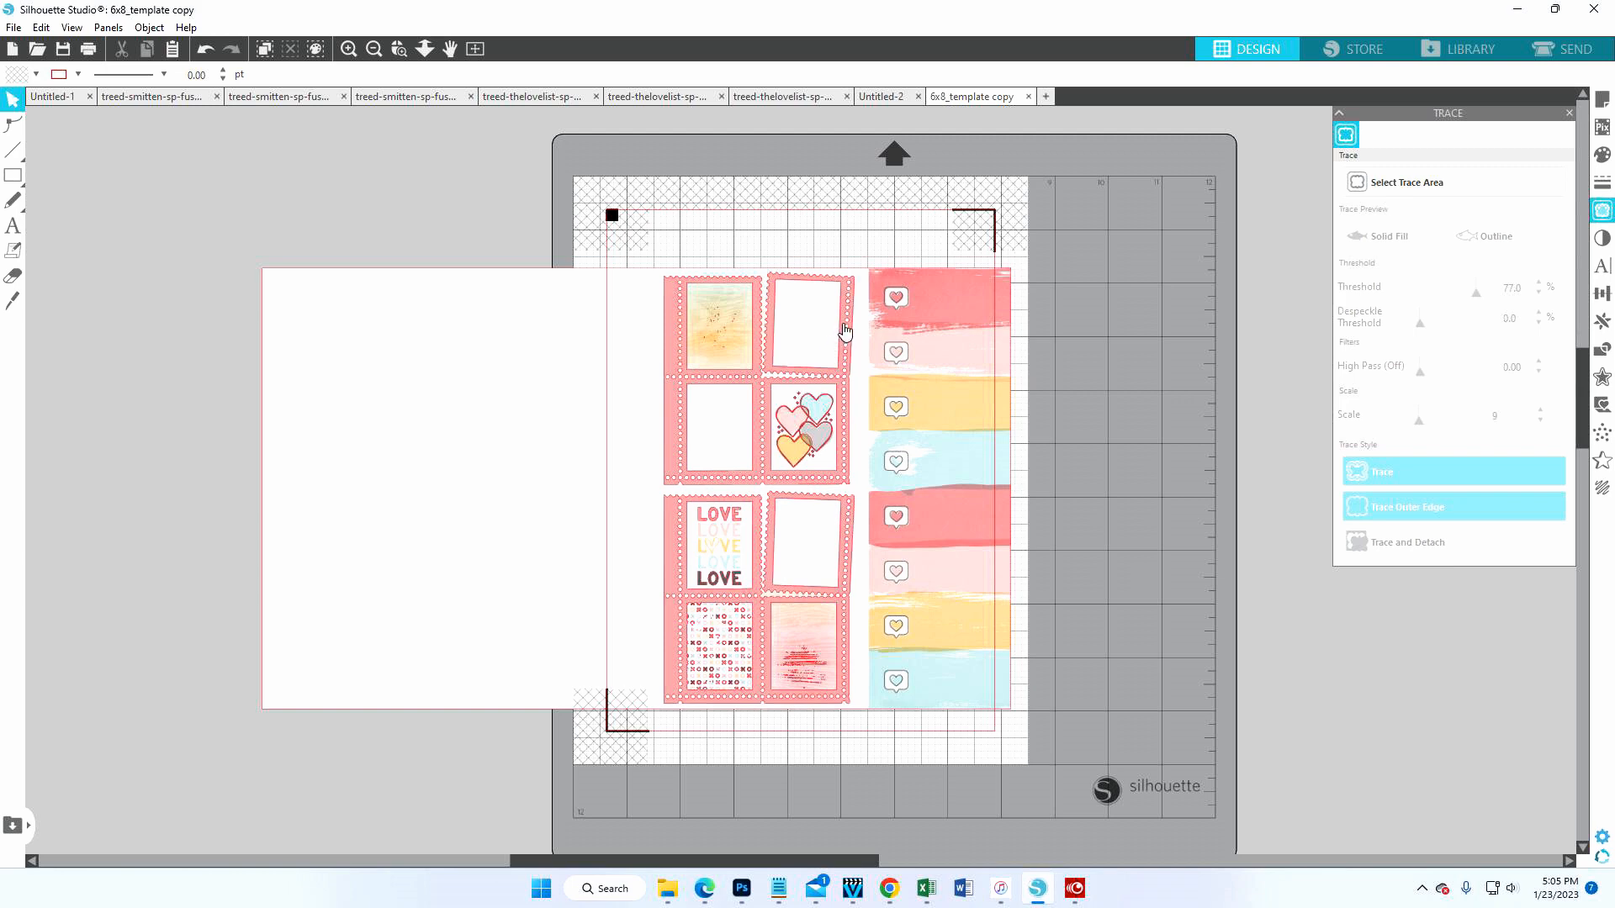
pyautogui.click(666, 325)
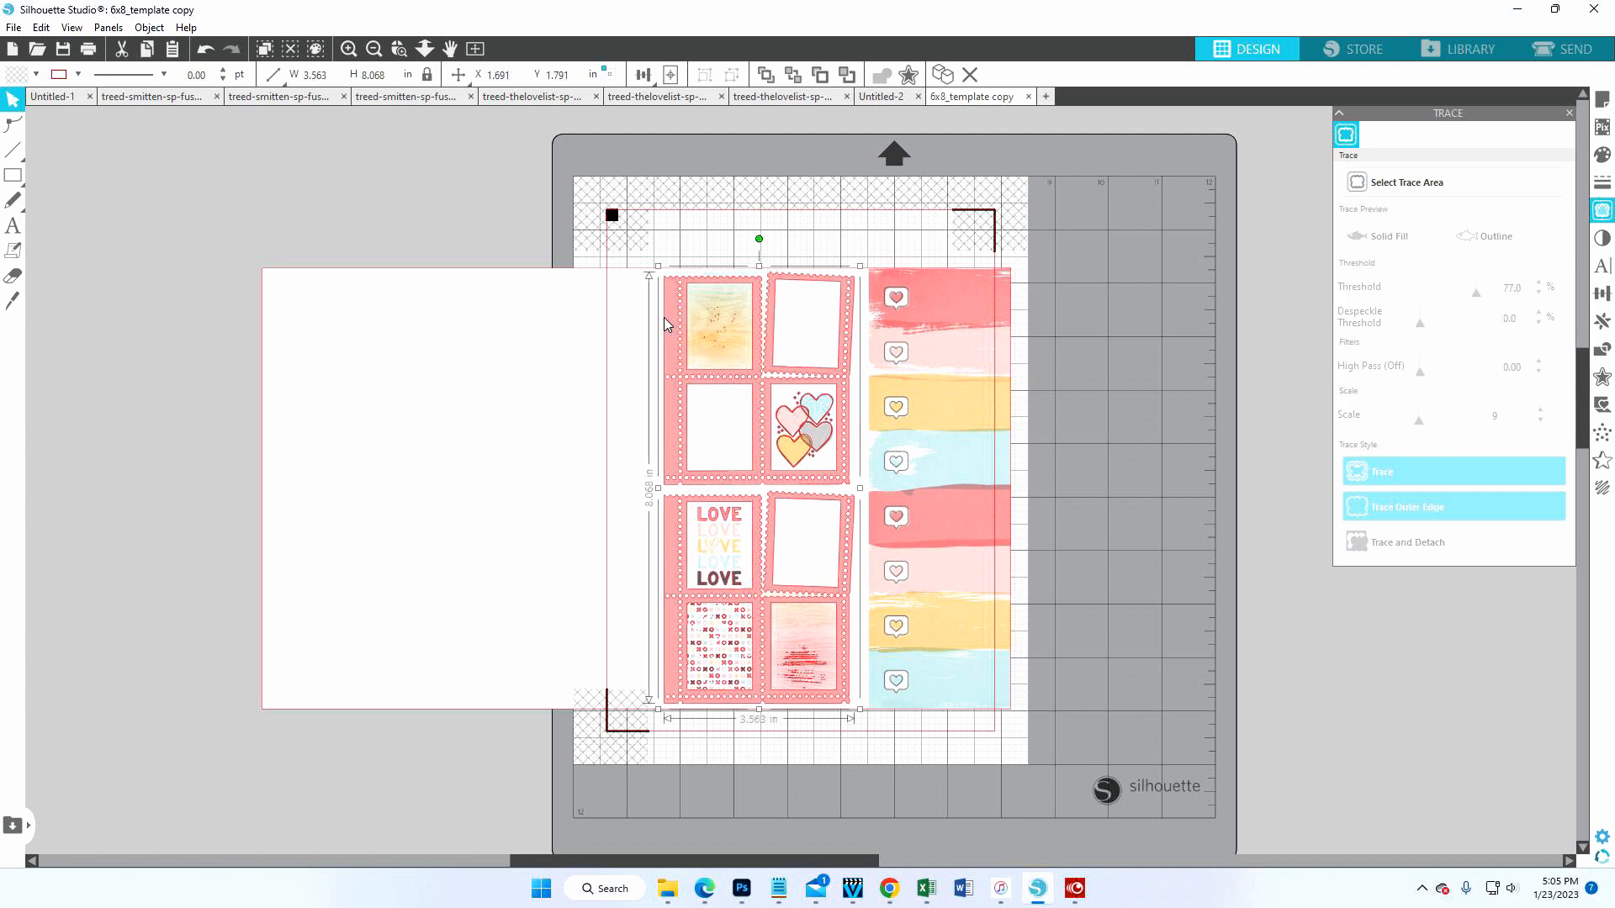
pyautogui.moveTo(663, 322); pyautogui.dragTo(605, 325)
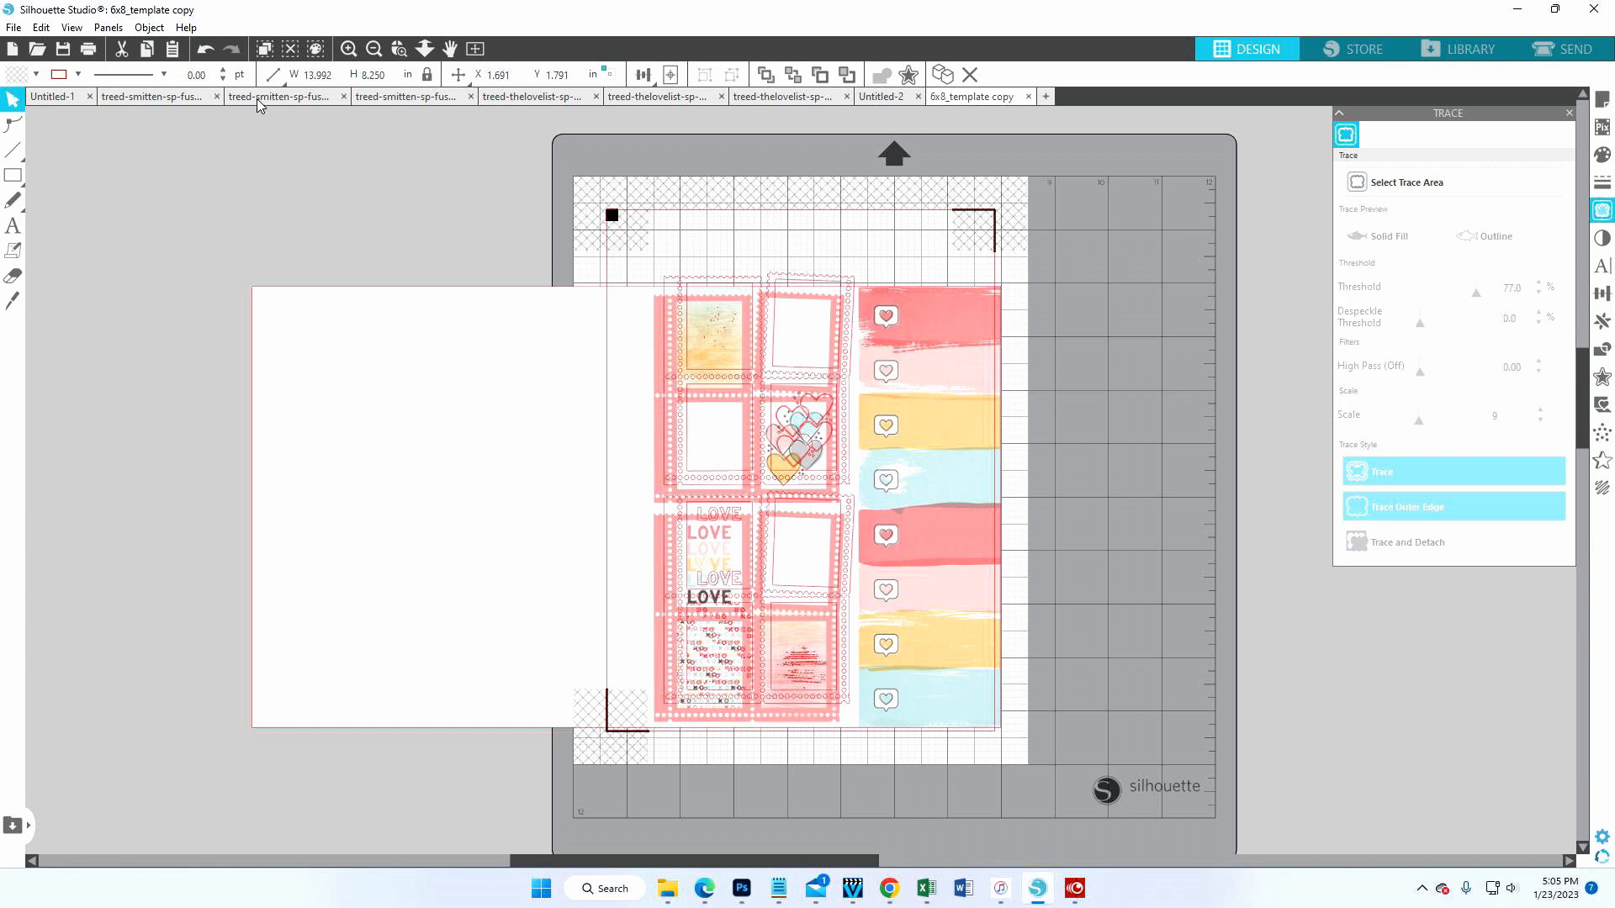
pyautogui.click(209, 58)
pyautogui.click(209, 57)
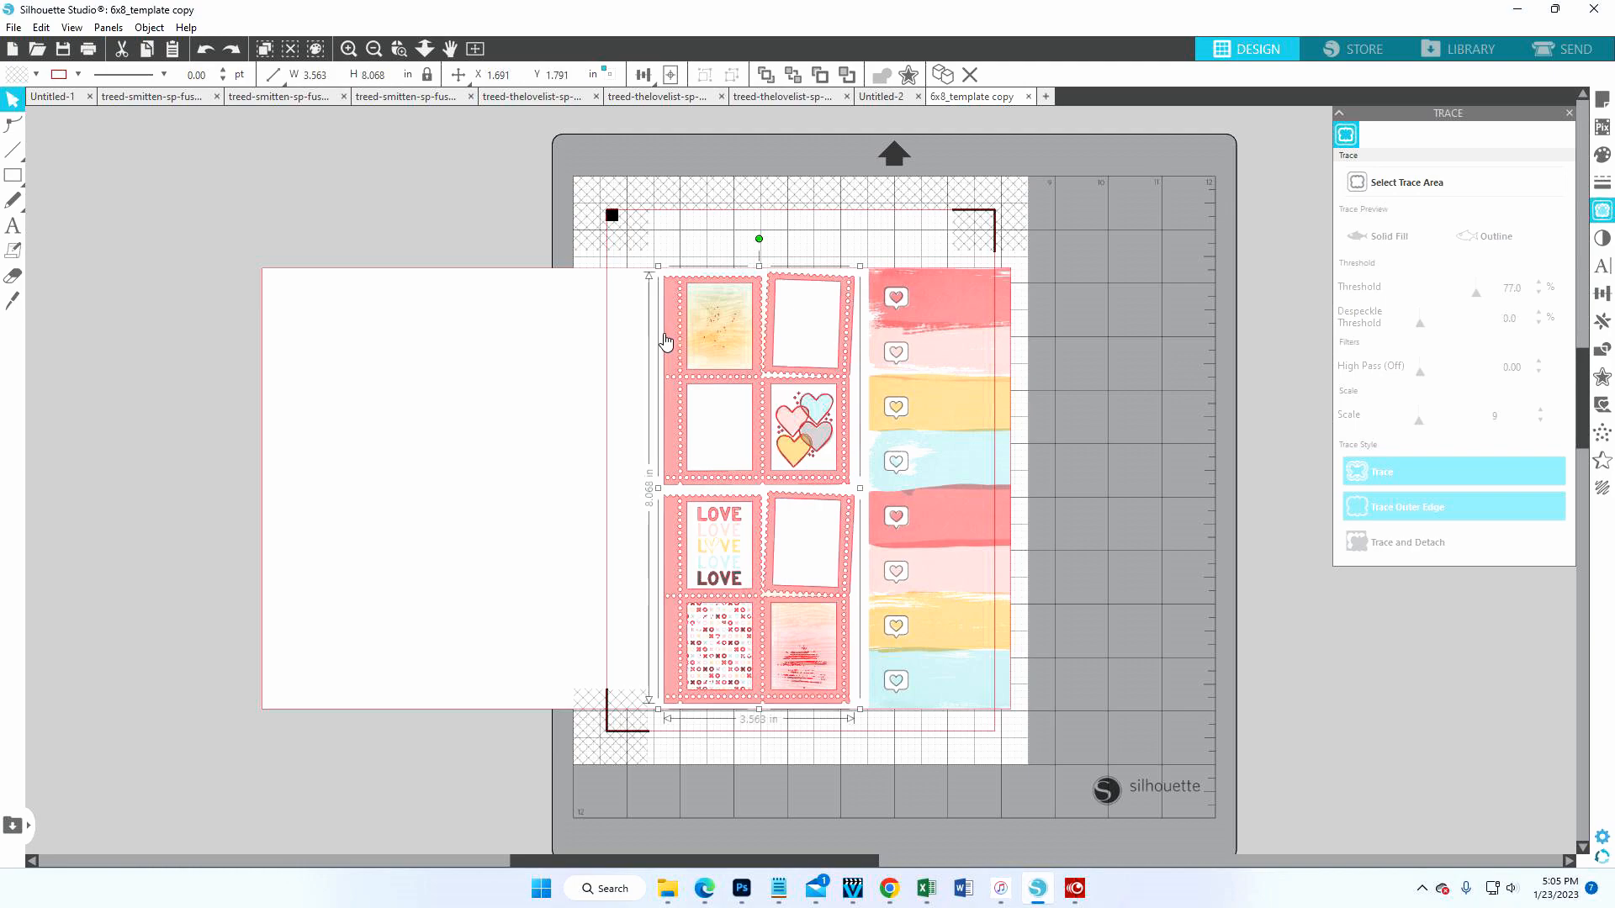
# - Move the traced cut lines off the artwork to about X -9.770, Y 0.062 in, beside the spread's blank page
pyautogui.moveTo(661, 341)
pyautogui.mouseDown()
pyautogui.moveTo(589, 368)
pyautogui.moveTo(548, 361)
pyautogui.moveTo(1051, 348)
pyautogui.moveTo(1140, 366)
pyautogui.mouseUp()
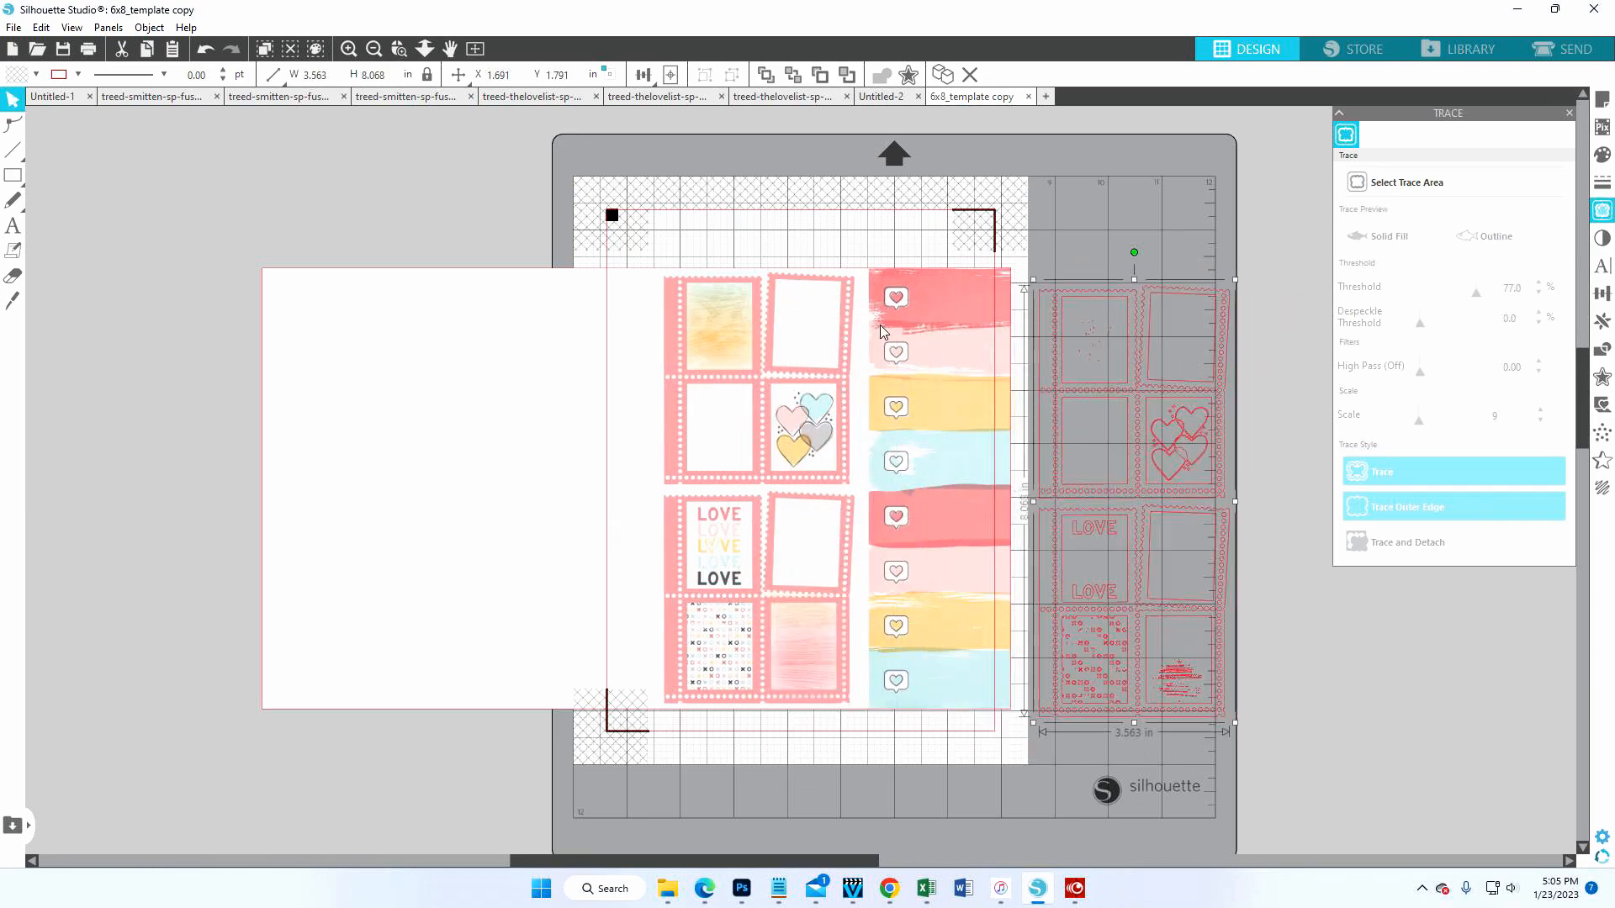
pyautogui.moveTo(880, 325)
pyautogui.mouseDown()
pyautogui.moveTo(94, 225)
pyautogui.moveTo(52, 247)
pyautogui.mouseUp()
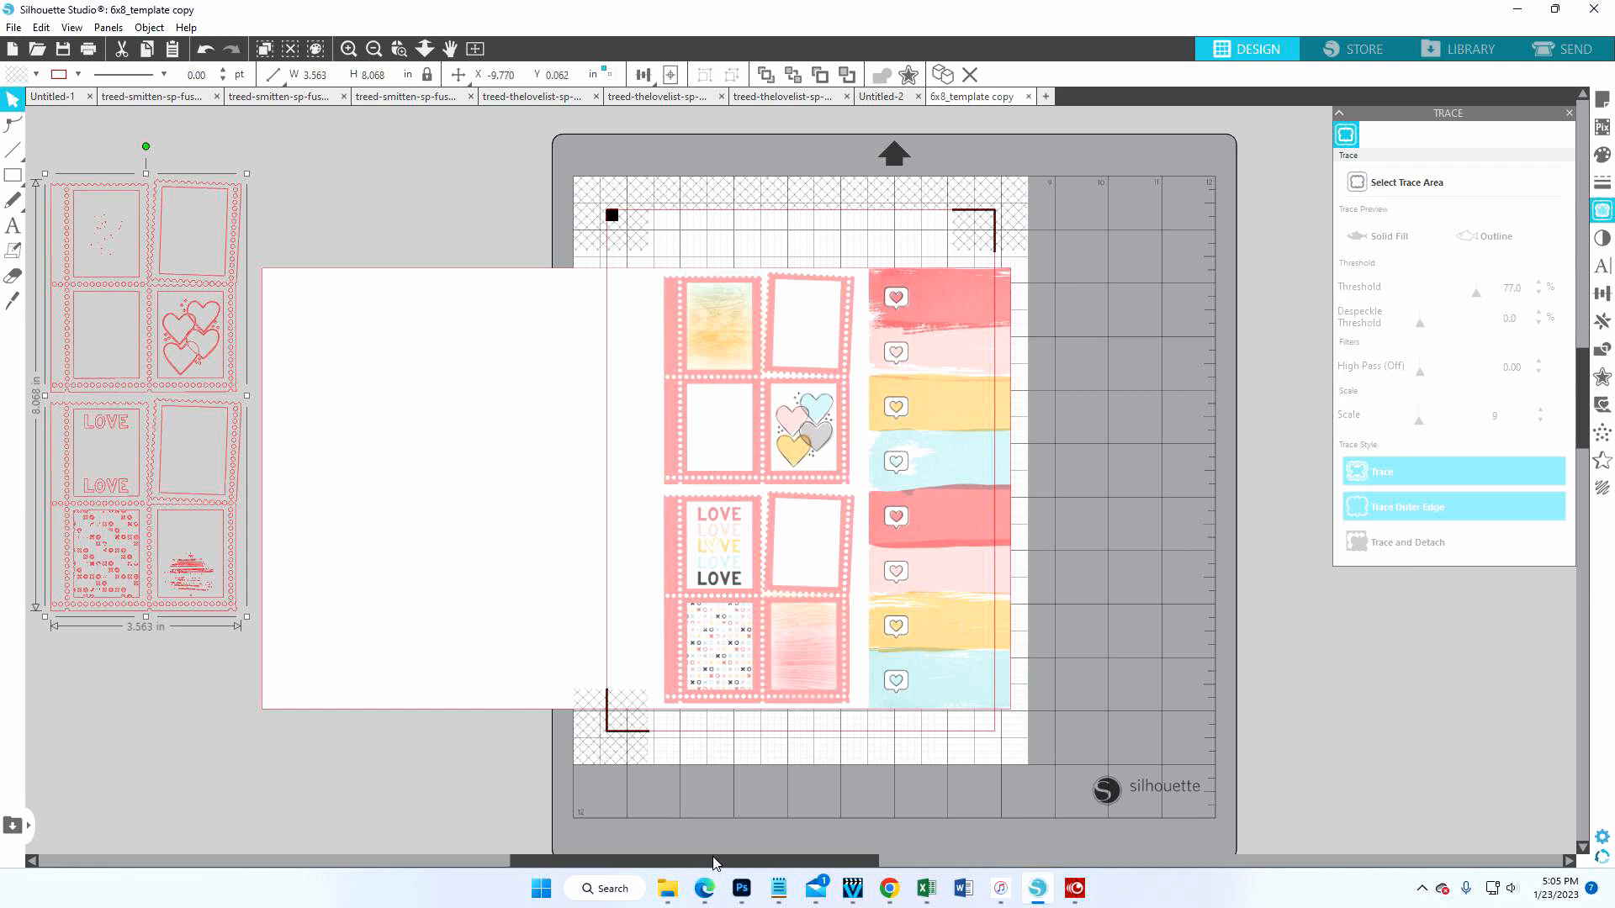
# - Release the compound path of the traced stamp-frame lines and deselect the pieces
pyautogui.moveTo(714, 862); pyautogui.dragTo(507, 864)
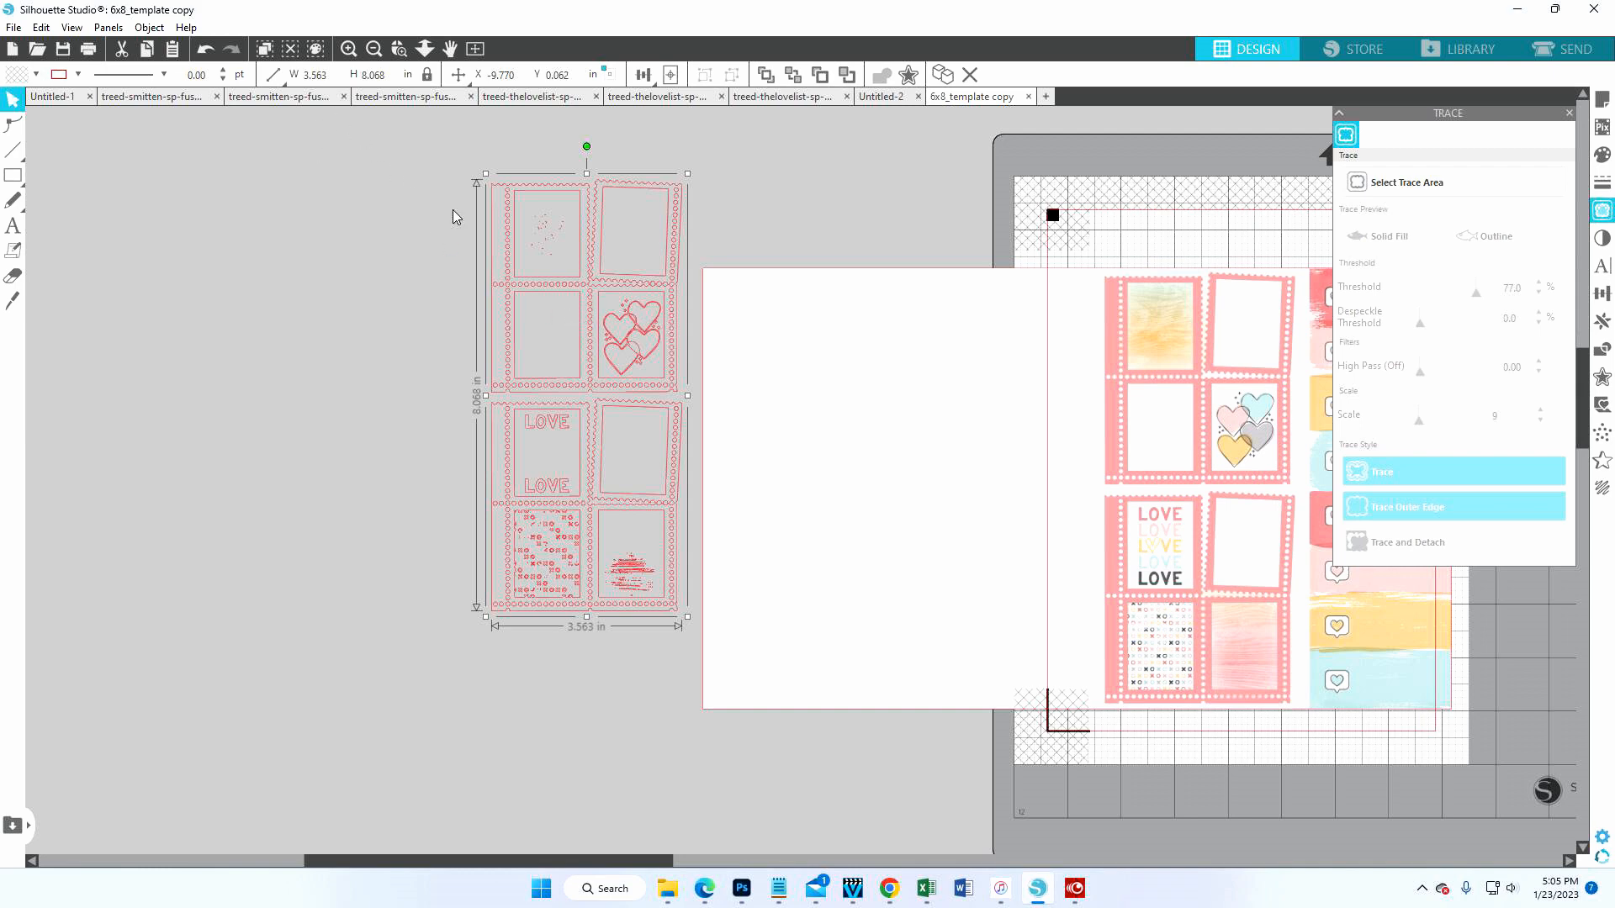
pyautogui.click(151, 30)
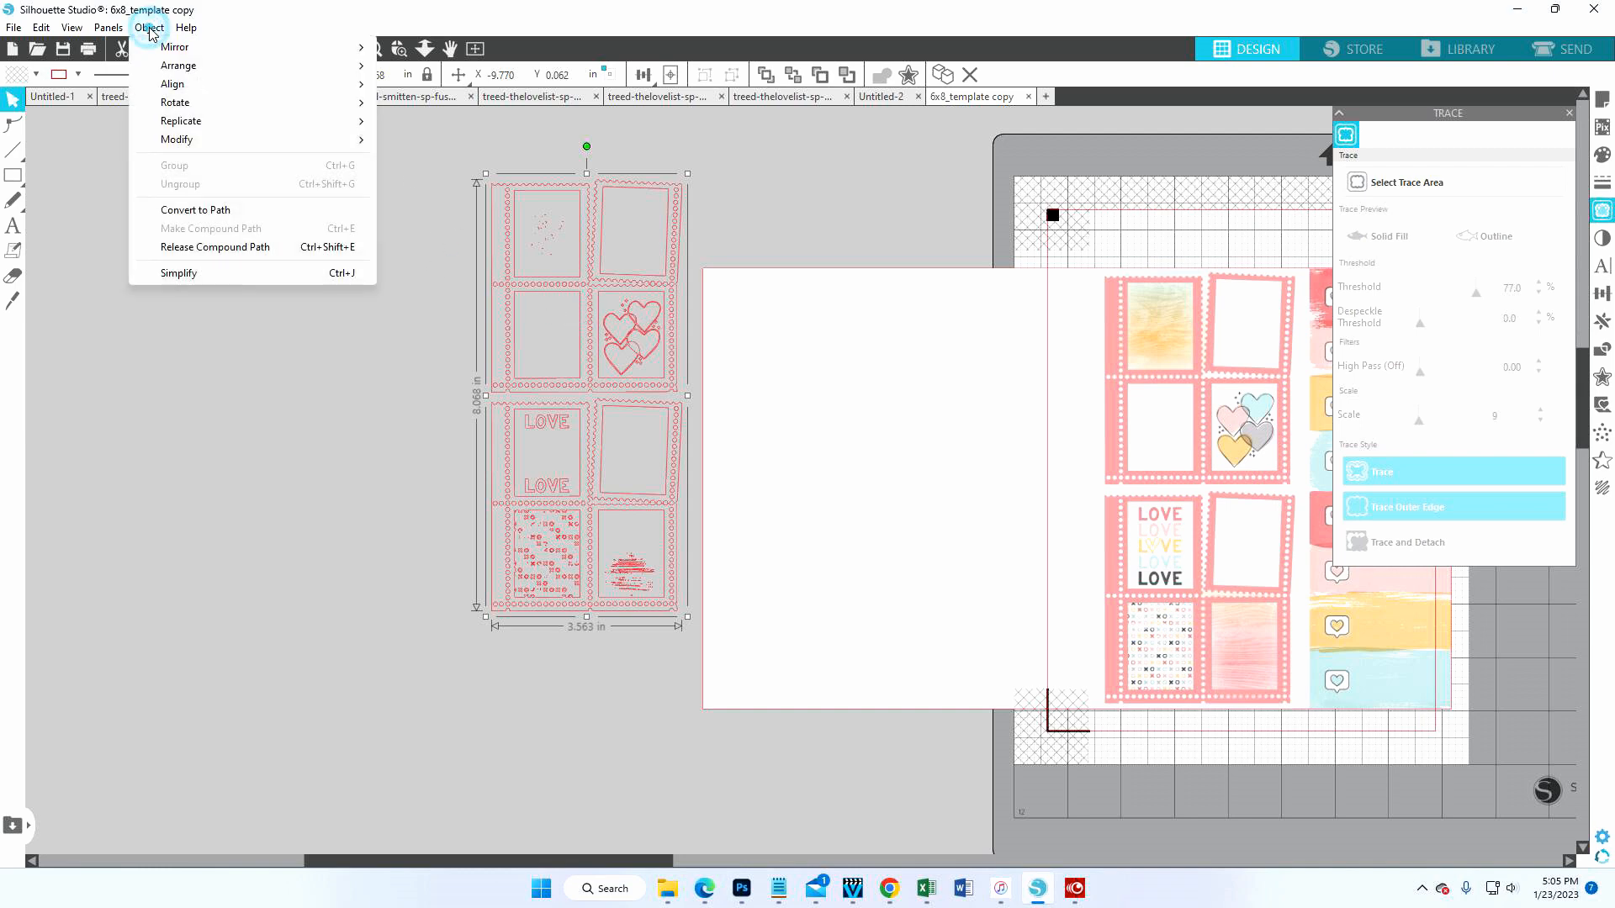
pyautogui.click(209, 250)
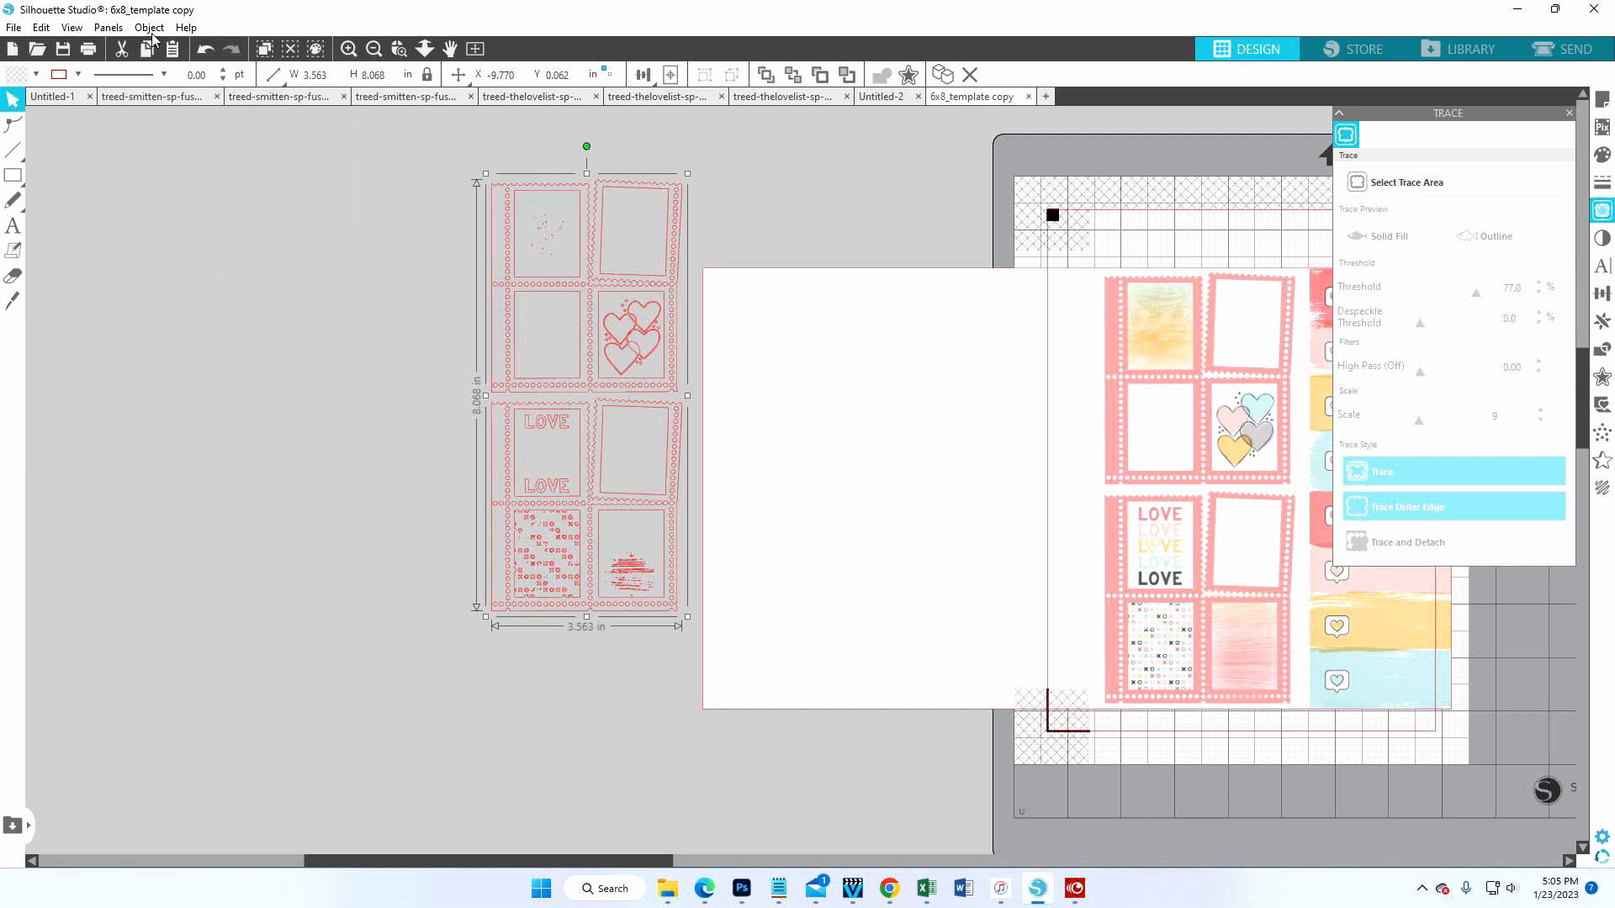
pyautogui.click(380, 308)
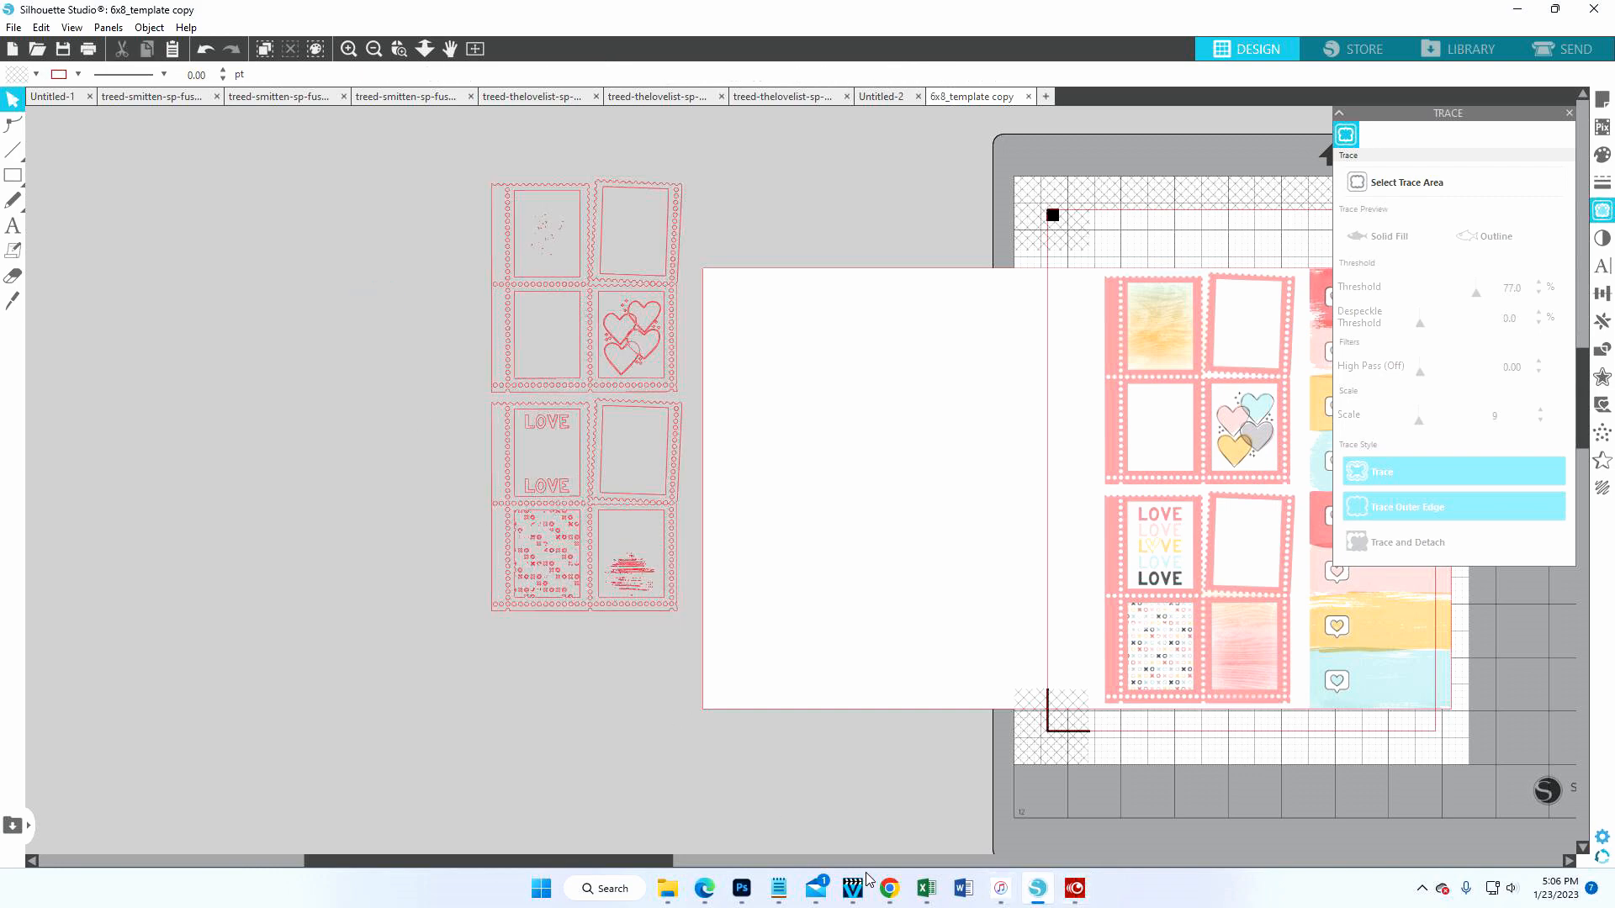
# - Delete the stray trace specks inside the top-left stamp frame
pyautogui.moveTo(653, 860); pyautogui.dragTo(711, 868)
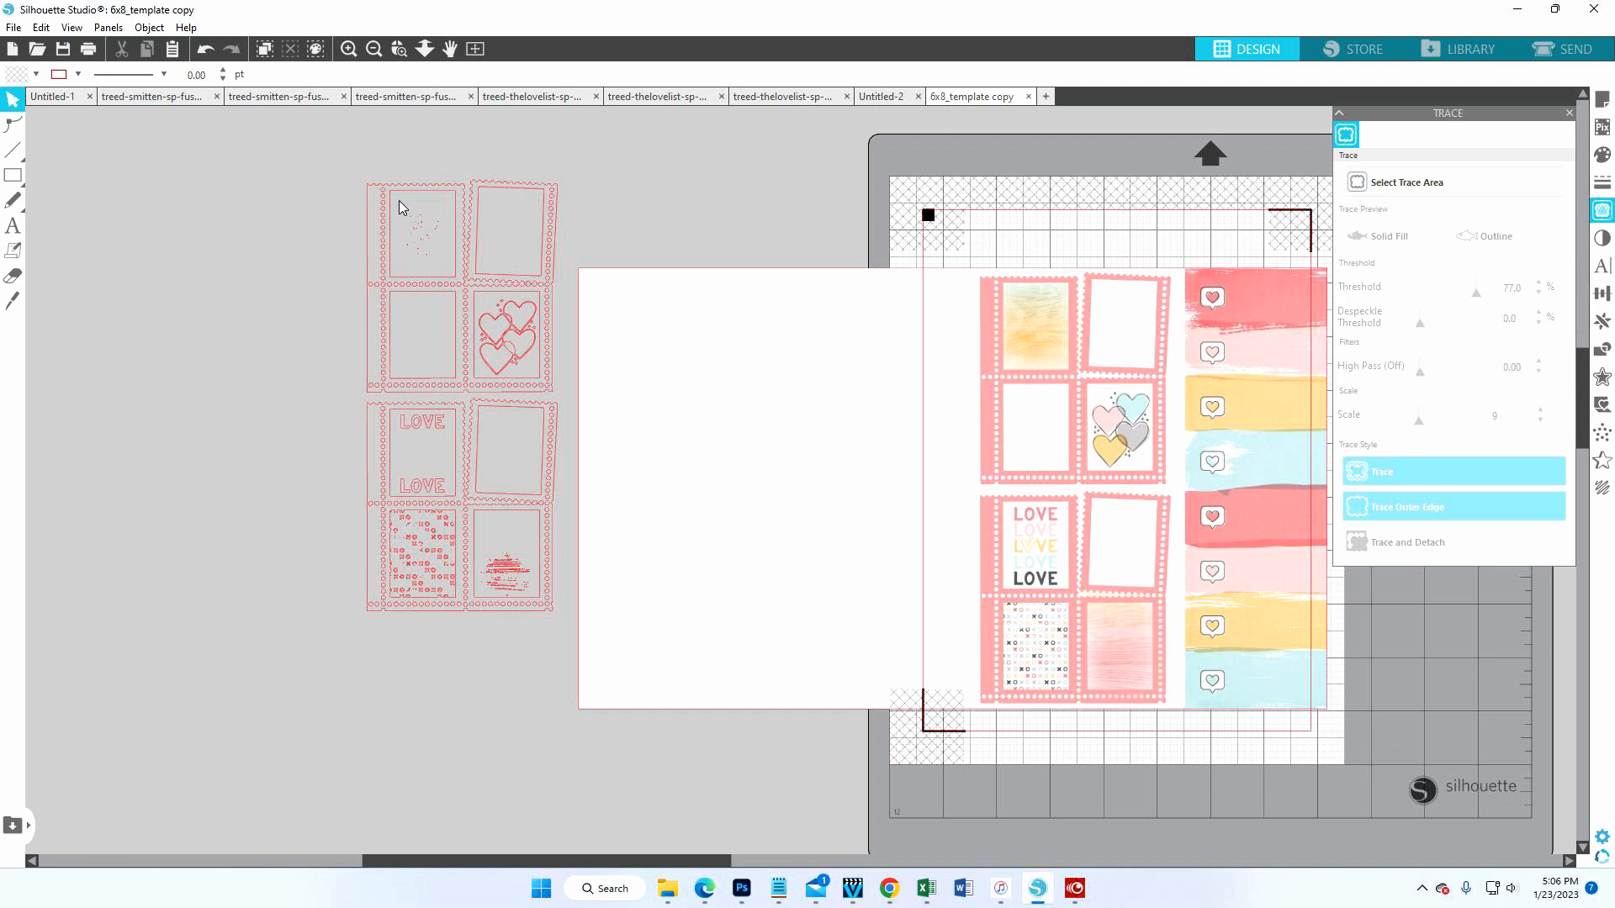
pyautogui.moveTo(397, 199); pyautogui.dragTo(449, 272)
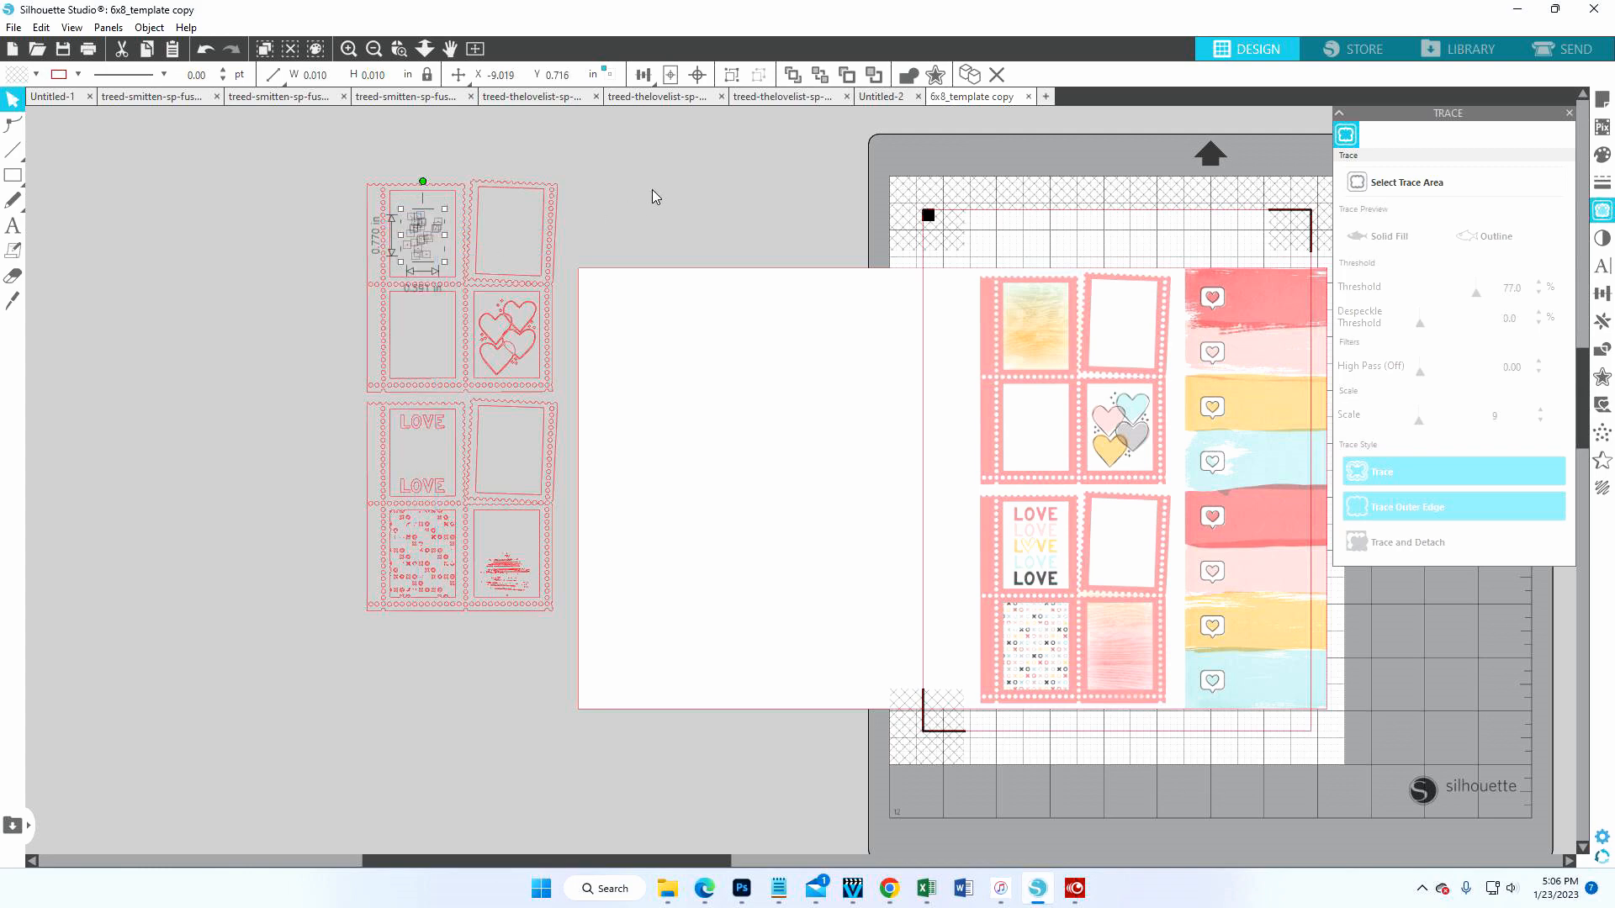
pyautogui.press('Delete')
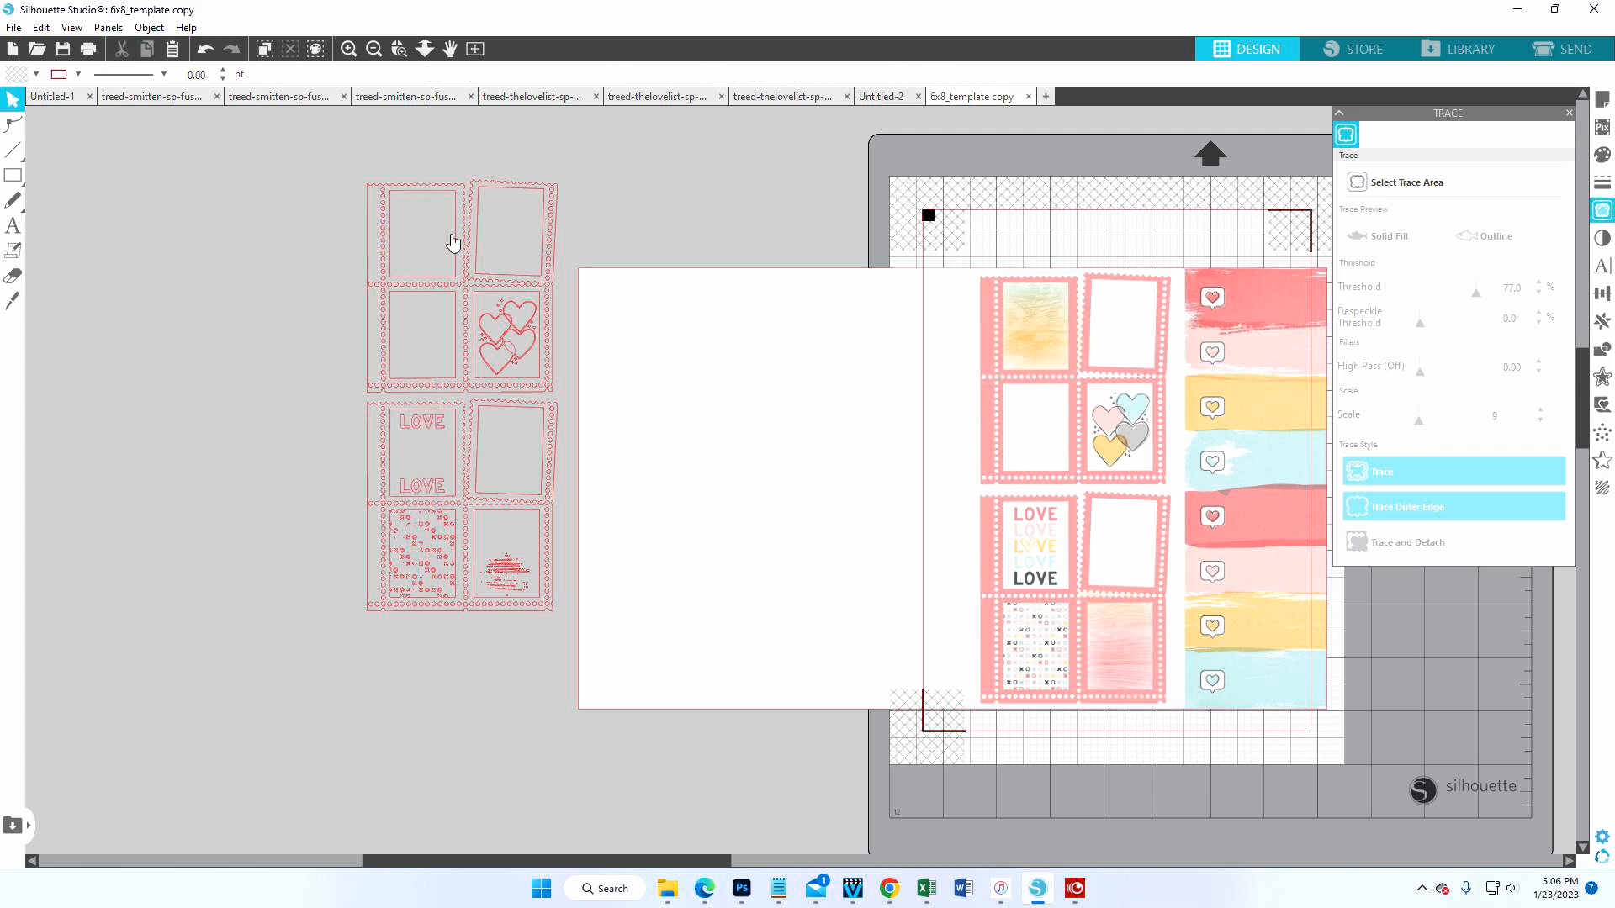
# - Delete the inner window outlines of both top-row stamp frames and of the frame containing the hearts
pyautogui.click(433, 191)
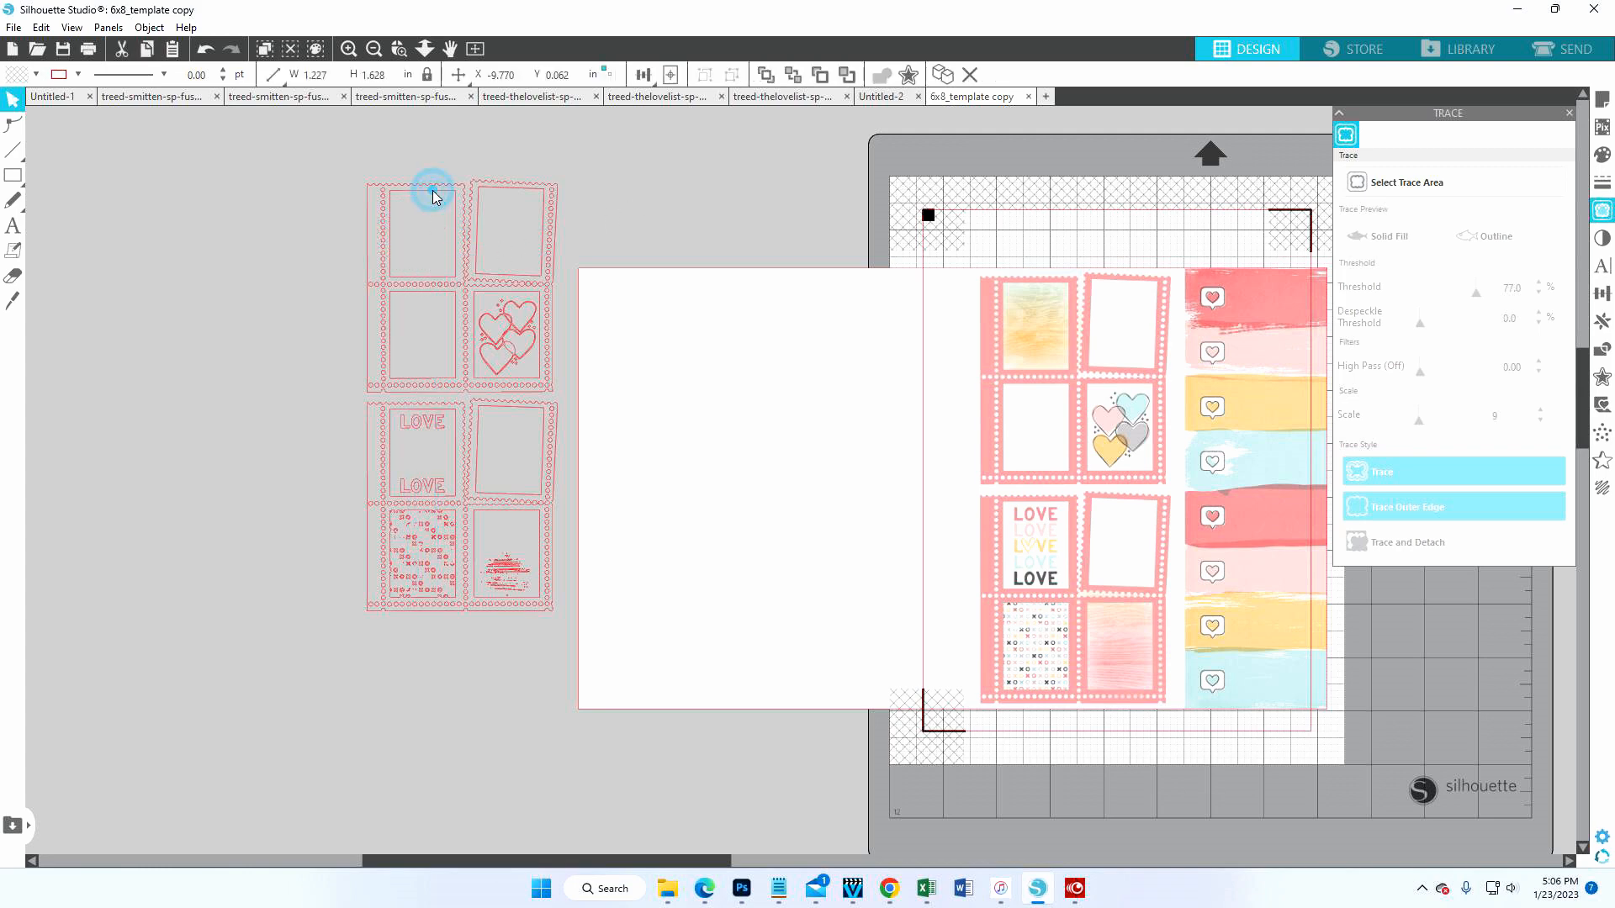
pyautogui.press('Delete')
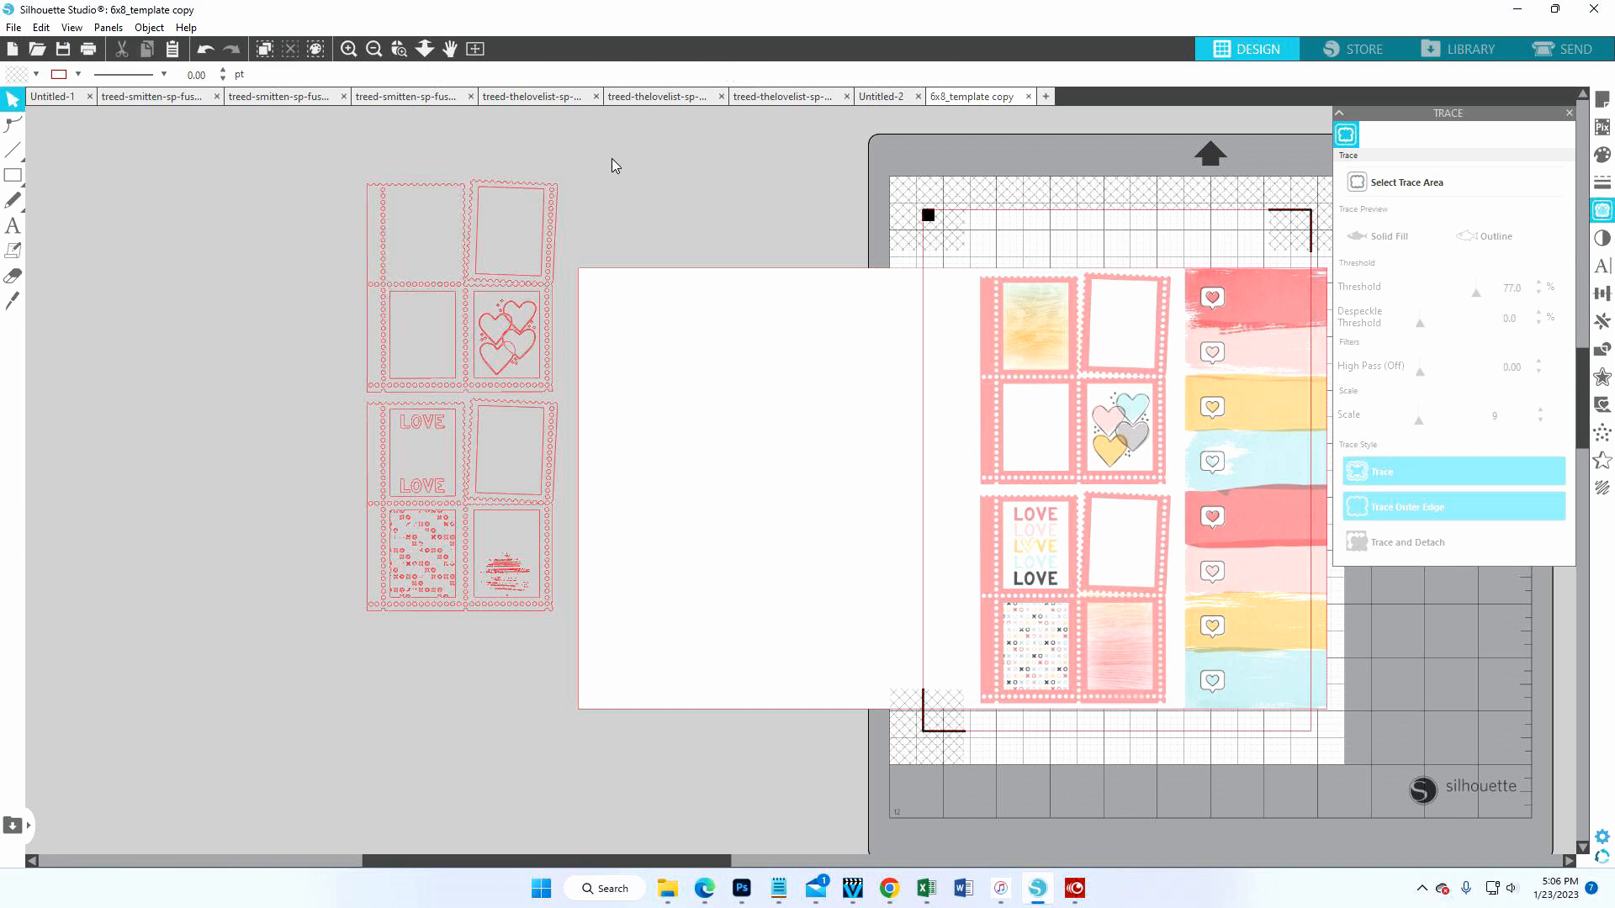
pyautogui.click(515, 197)
pyautogui.press('Delete')
pyautogui.click(484, 299)
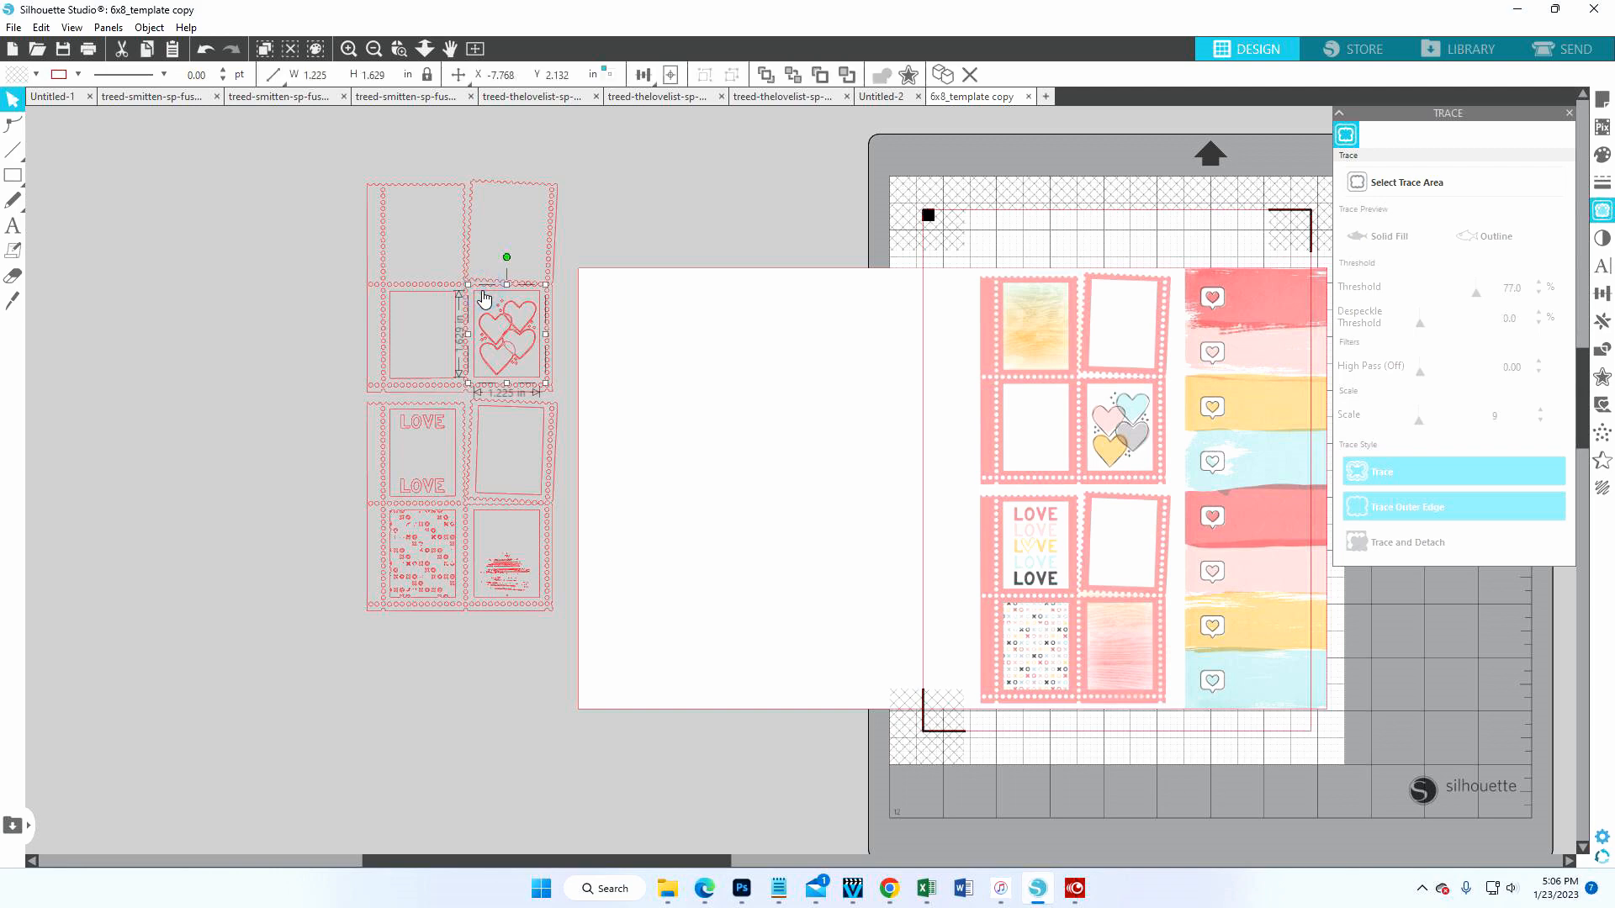
pyautogui.press('Delete')
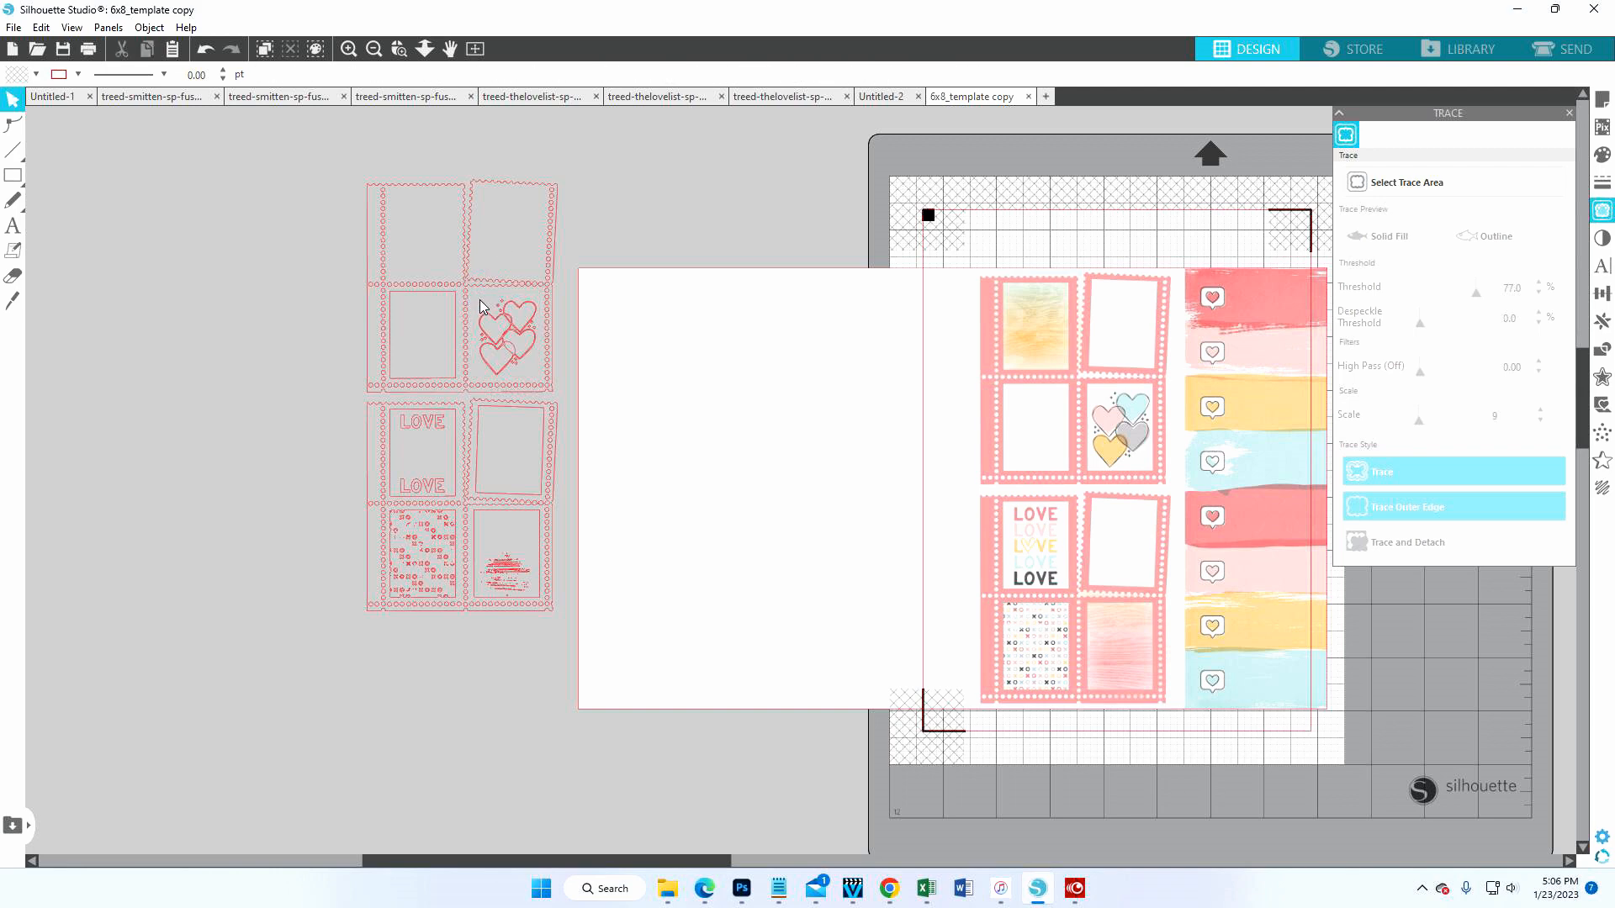
# - Delete the traced hearts from their stamp frame and the inner window outline of the blank frame beside them
pyautogui.click(475, 294)
pyautogui.moveTo(490, 310); pyautogui.dragTo(535, 376)
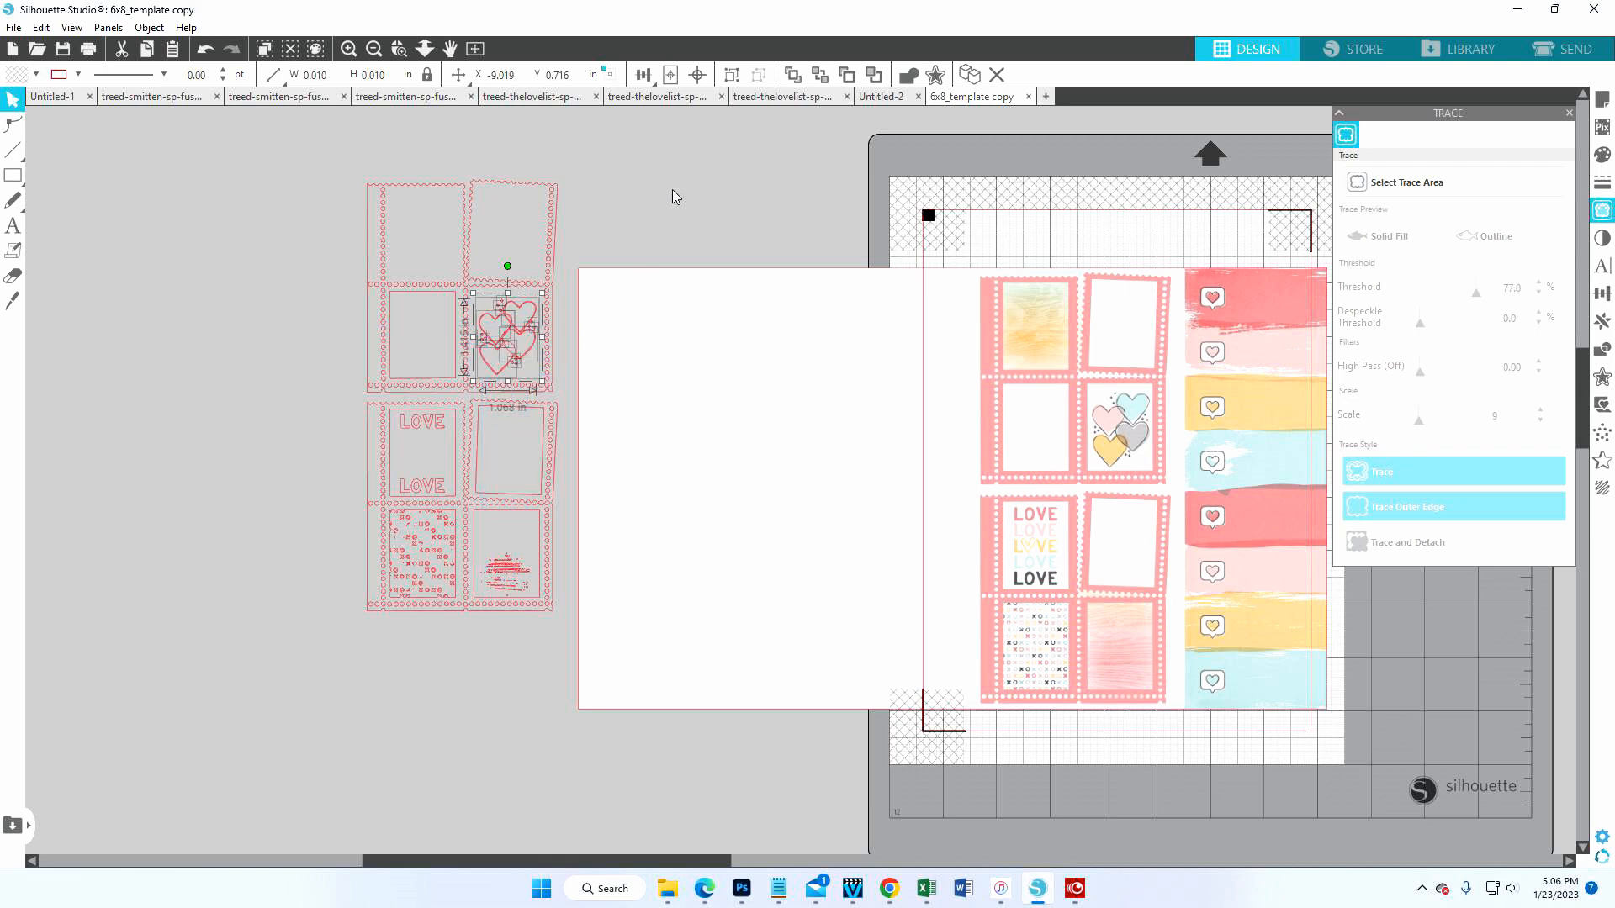
pyautogui.press('Delete')
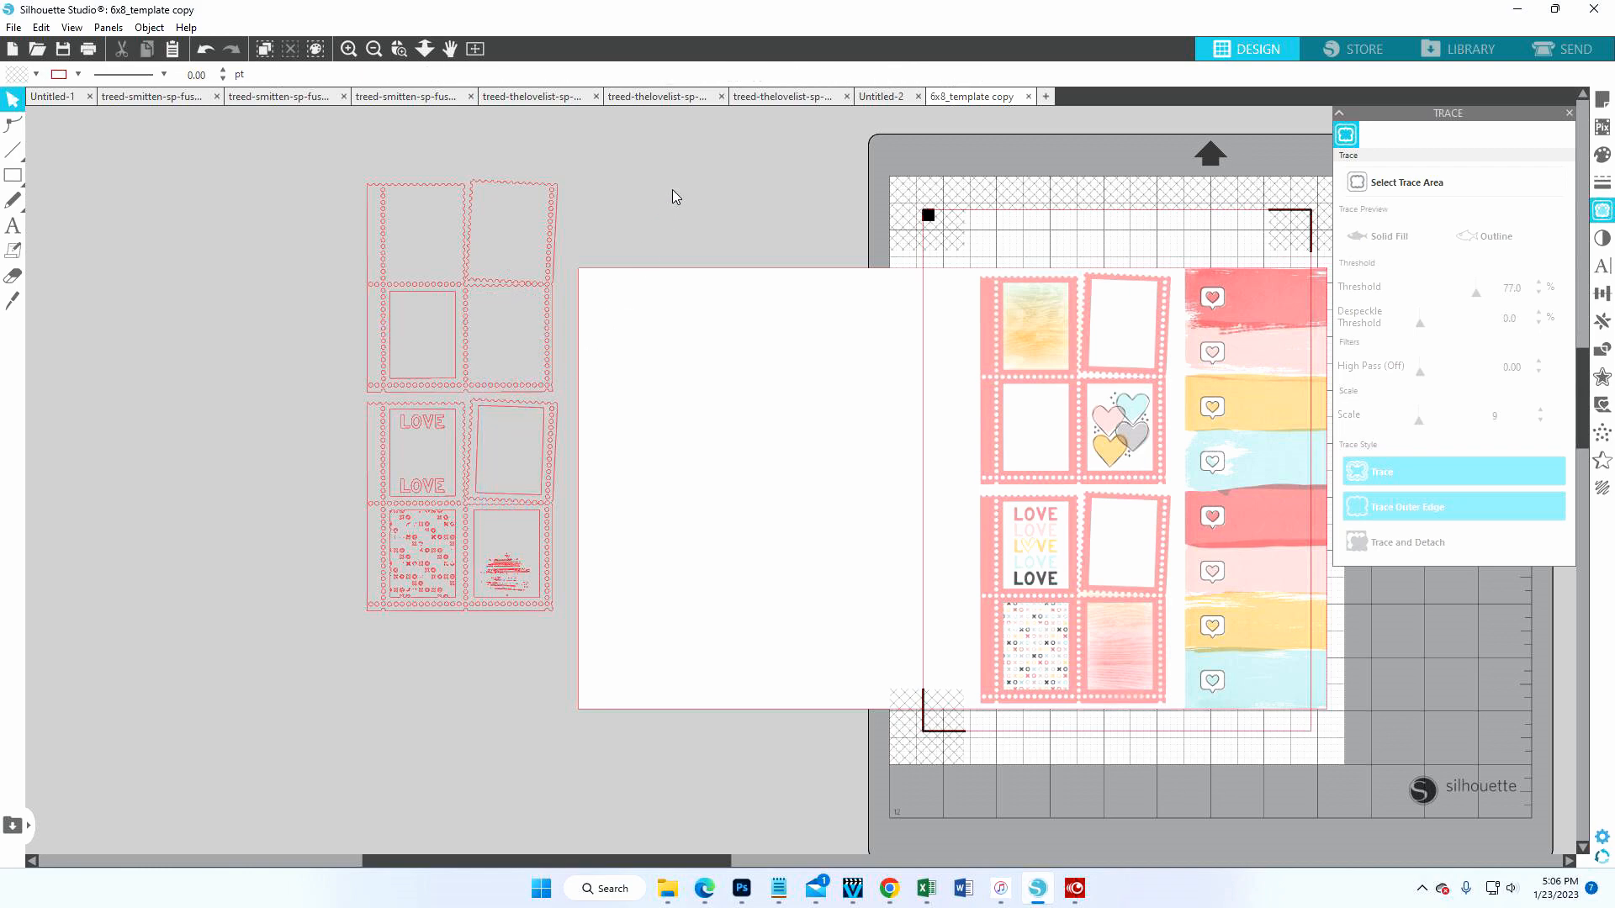
pyautogui.click(430, 300)
pyautogui.press('Delete')
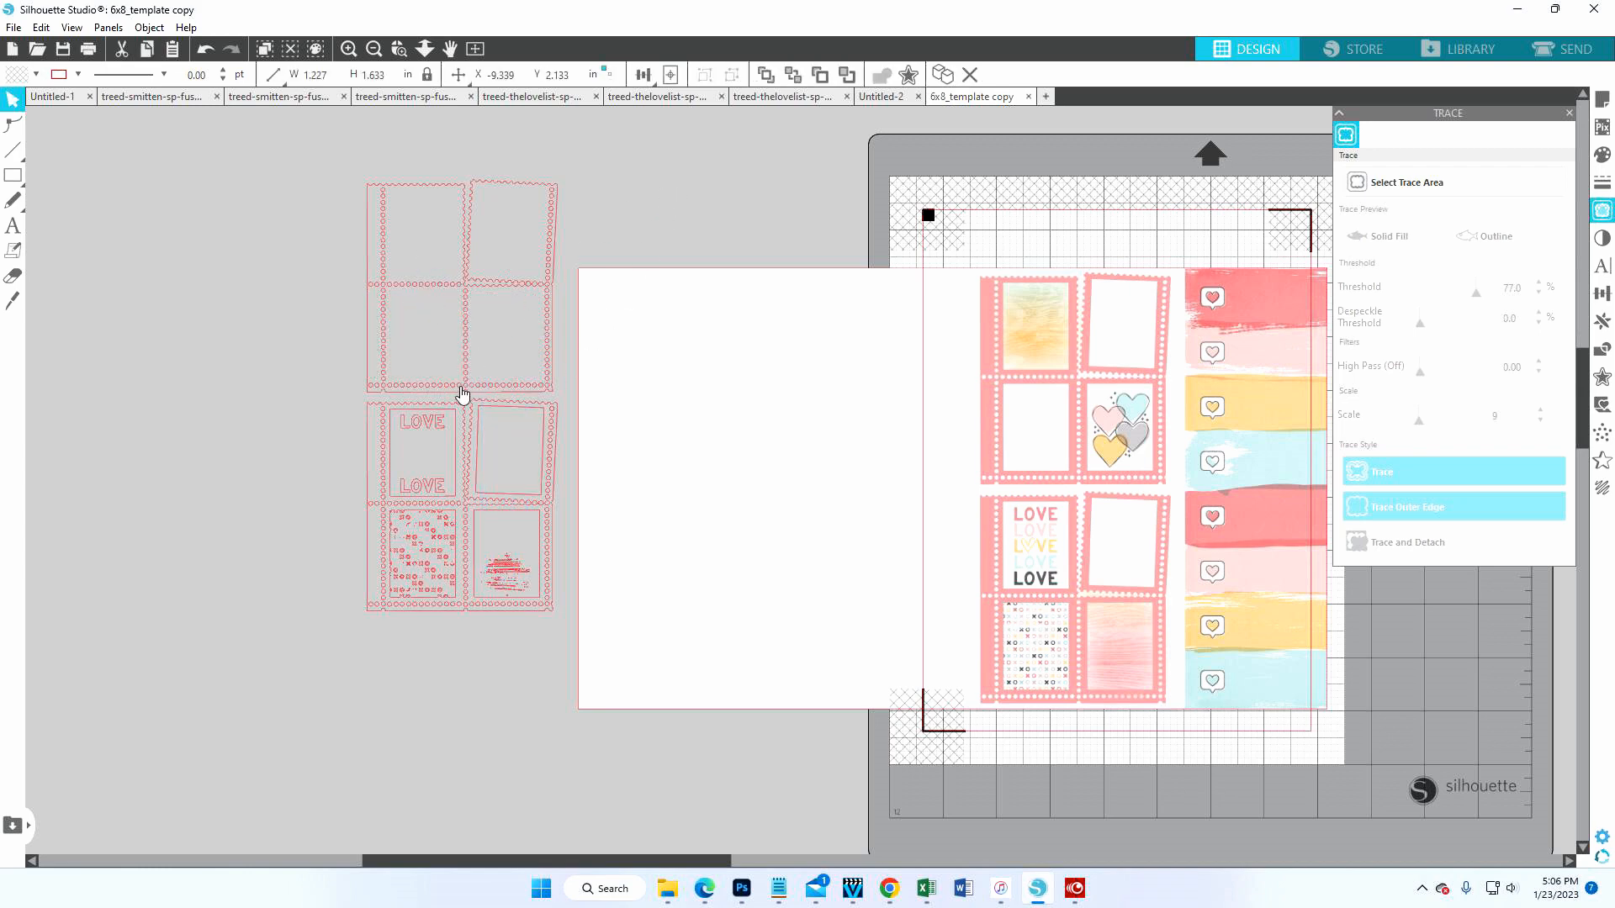
# - Delete the window outline and LOVE lettering traces from the LOVE stamp frame, plus the window outline of the tilted frame beside it
pyautogui.click(396, 416)
pyautogui.press('Delete')
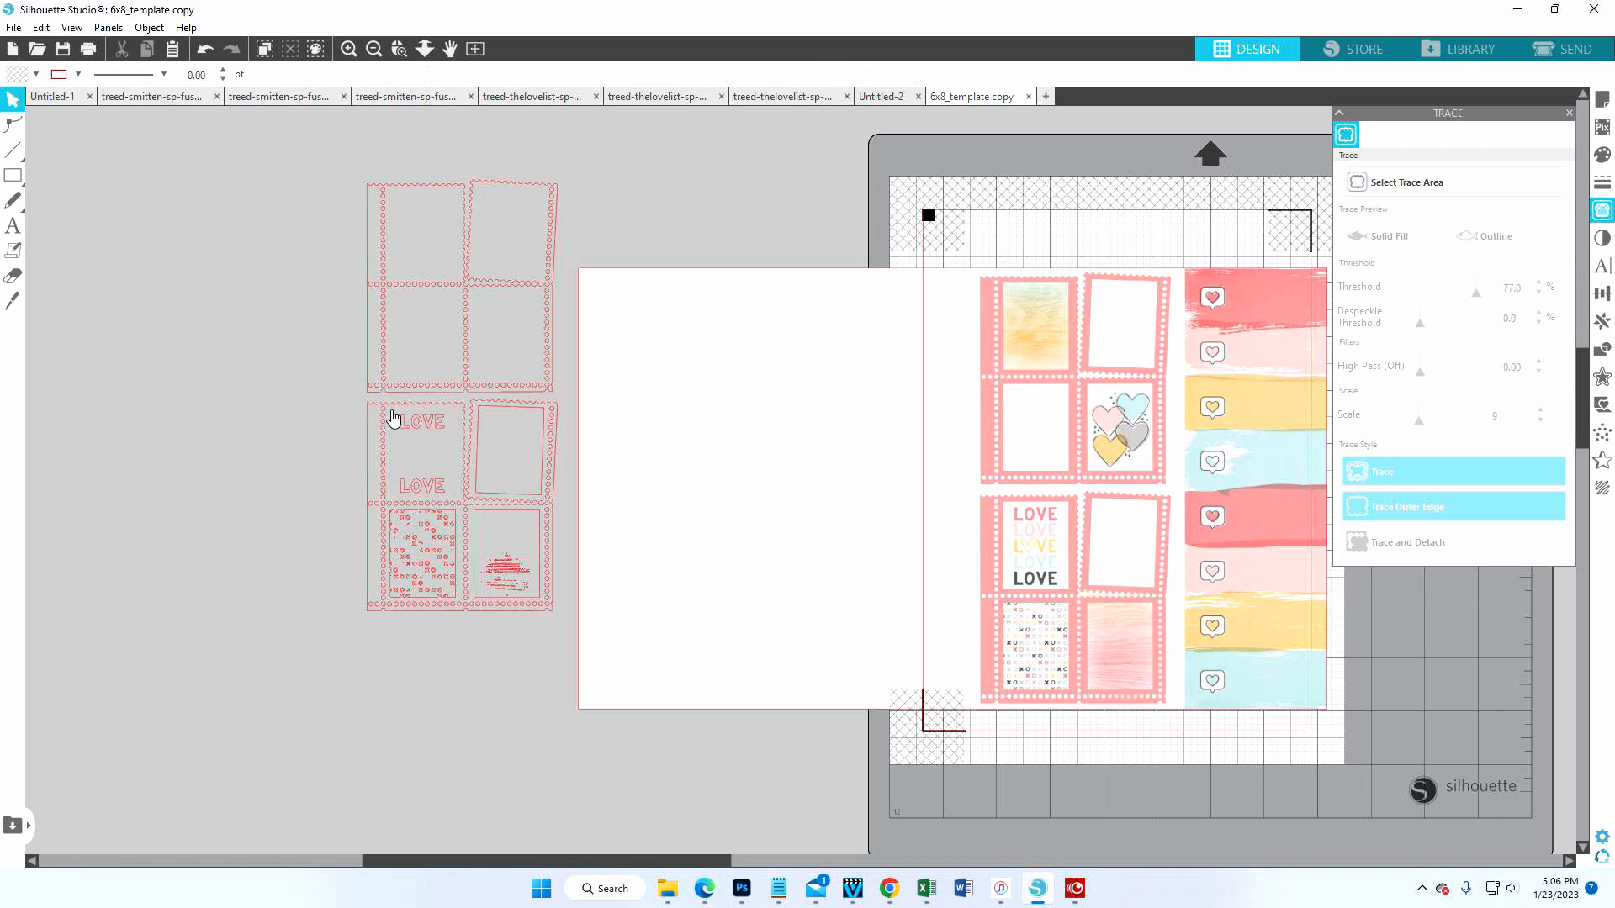
pyautogui.moveTo(387, 405); pyautogui.dragTo(444, 498)
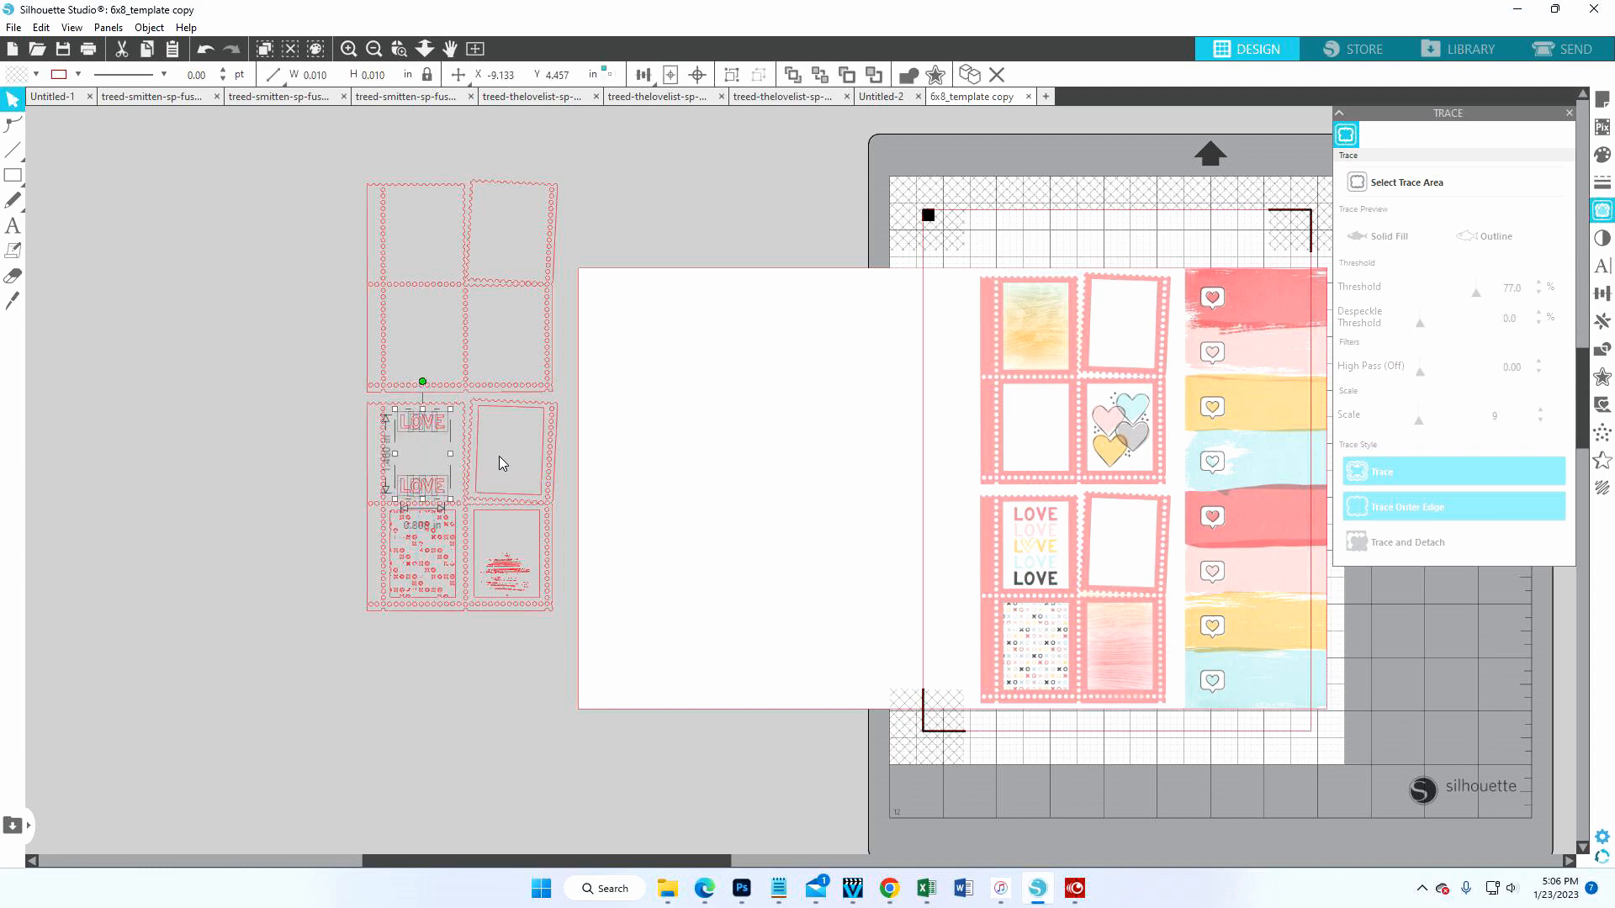
pyautogui.press('Delete')
pyautogui.click(480, 437)
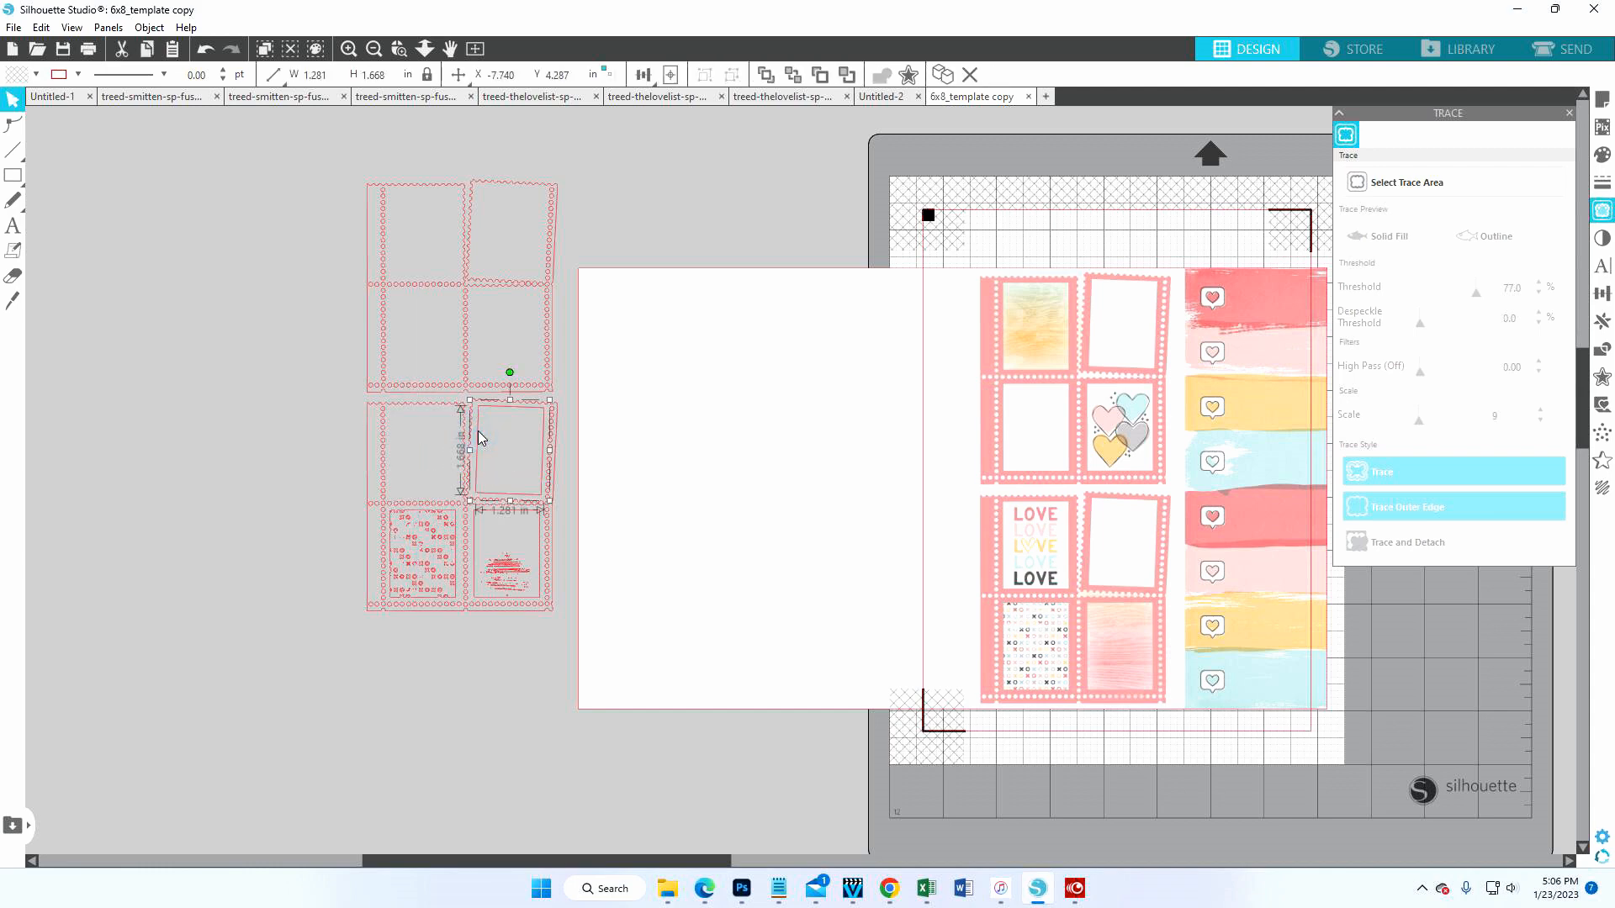
pyautogui.press('Delete')
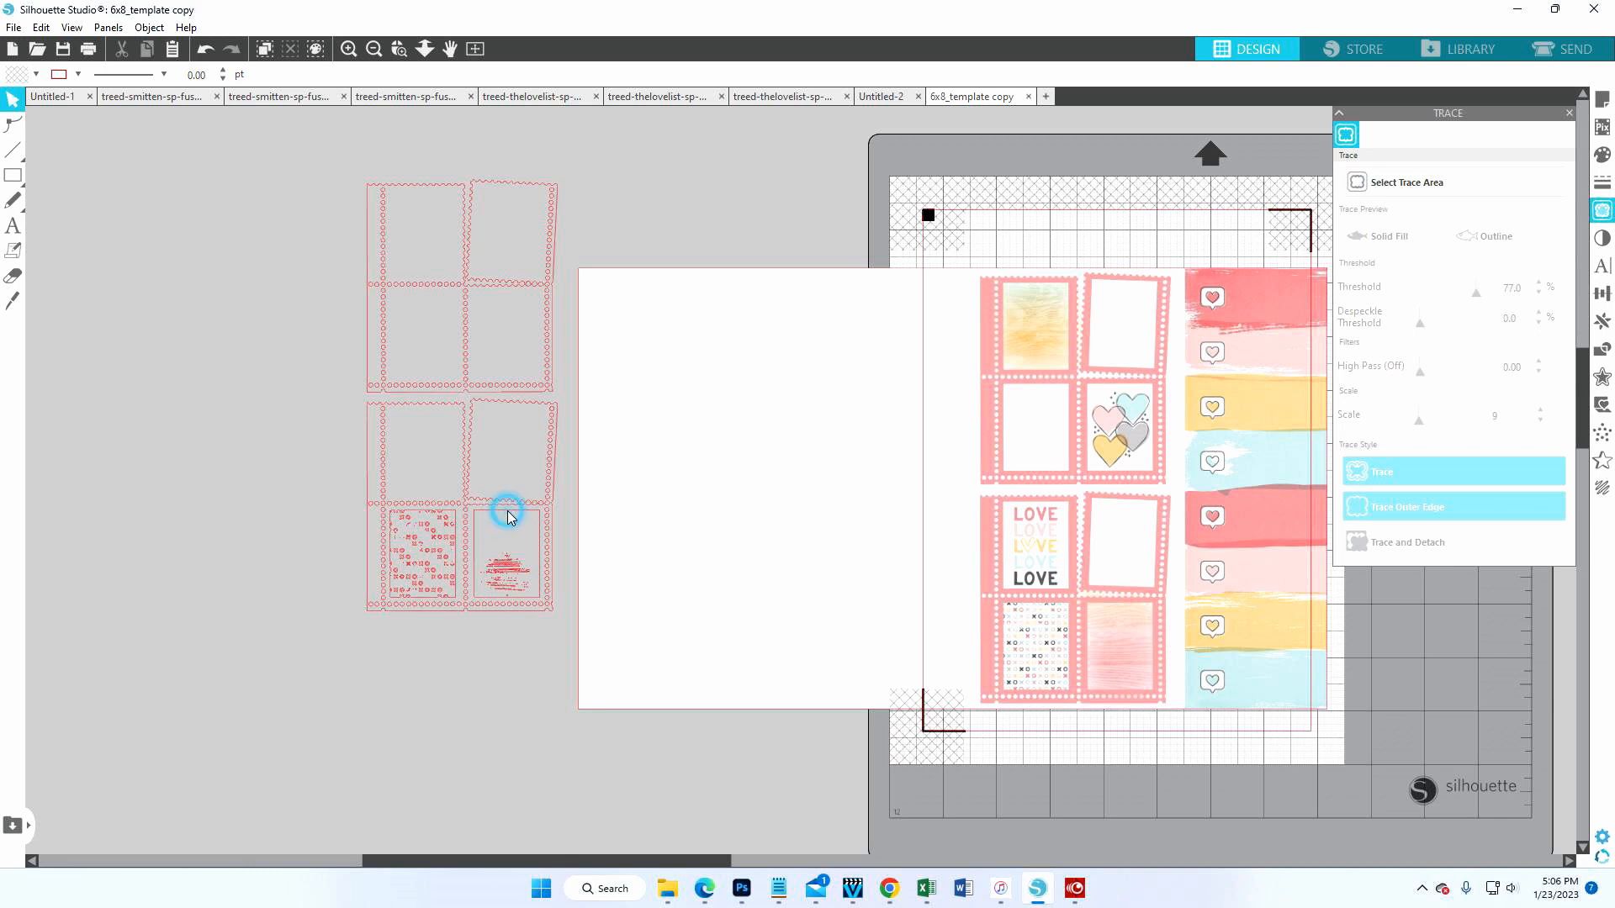
# - Delete the inner window outline and brushstroke traces inside the bottom-right stamp frame
pyautogui.click(507, 511)
pyautogui.press('Delete')
pyautogui.moveTo(476, 533); pyautogui.dragTo(542, 601)
pyautogui.press('Delete')
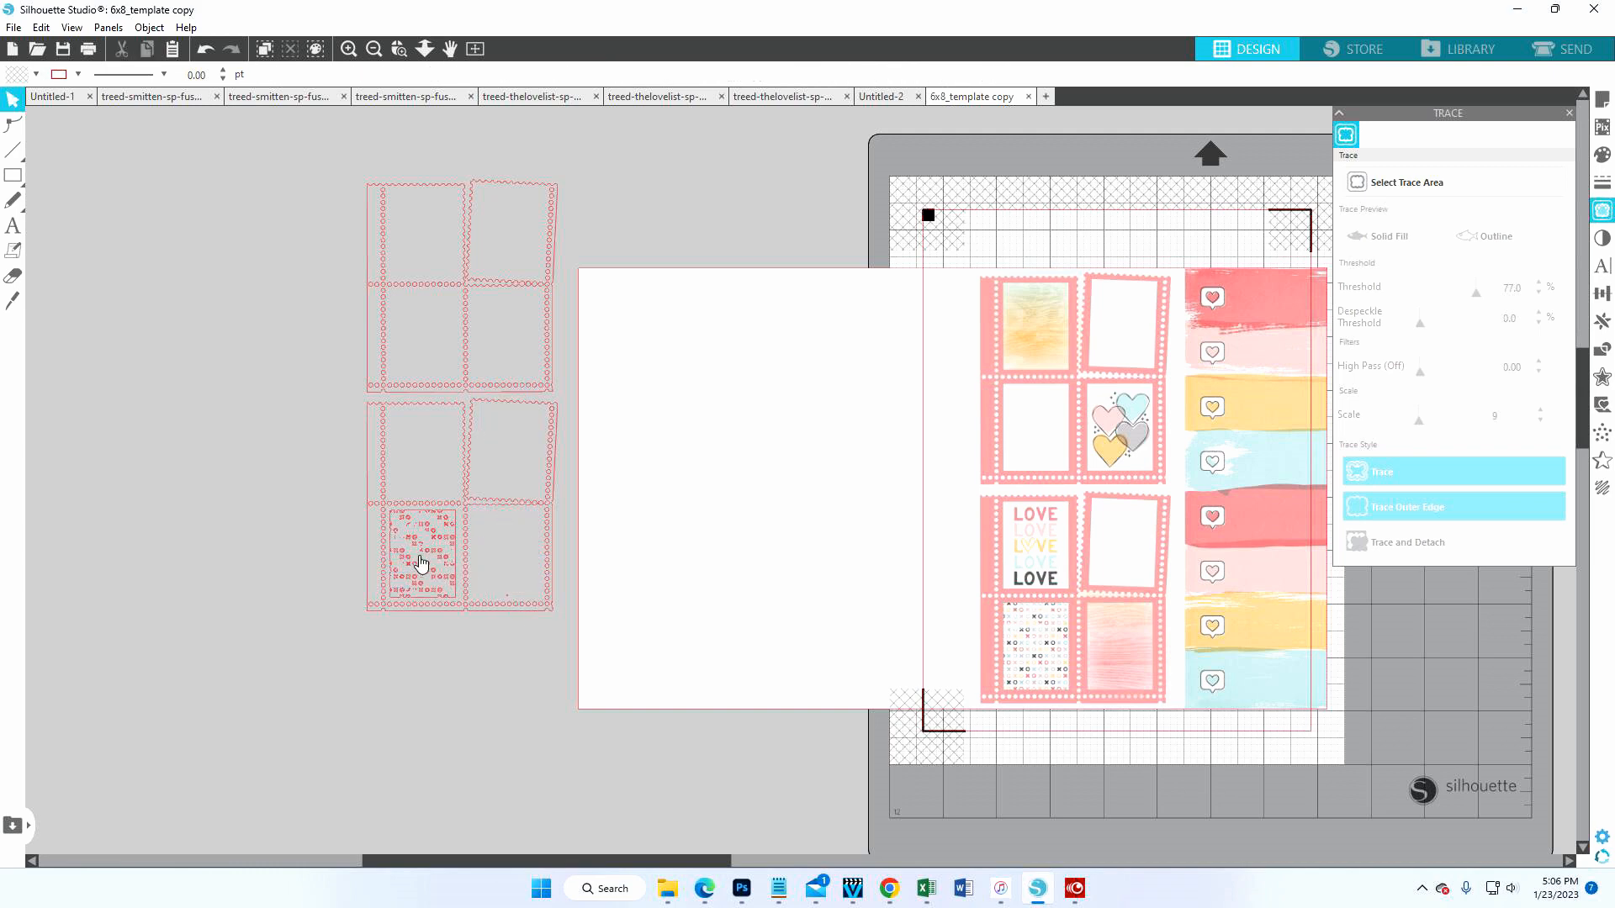
# - Delete the inner window outline and the main block of pattern traces inside the bottom-left stamp frame
pyautogui.click(416, 522)
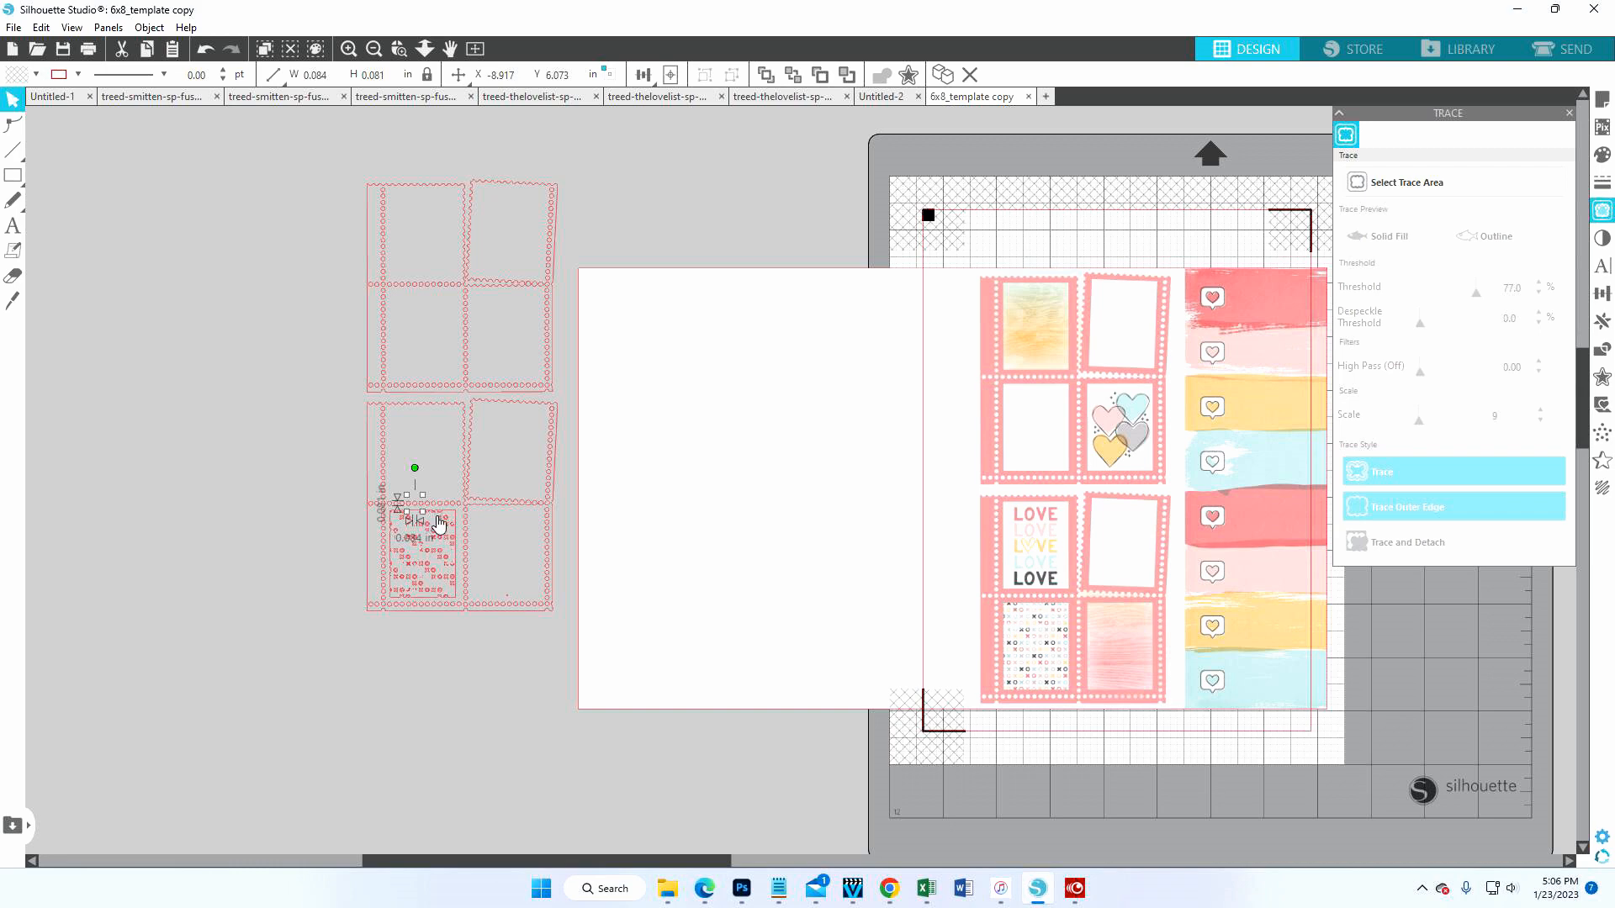
pyautogui.click(450, 518)
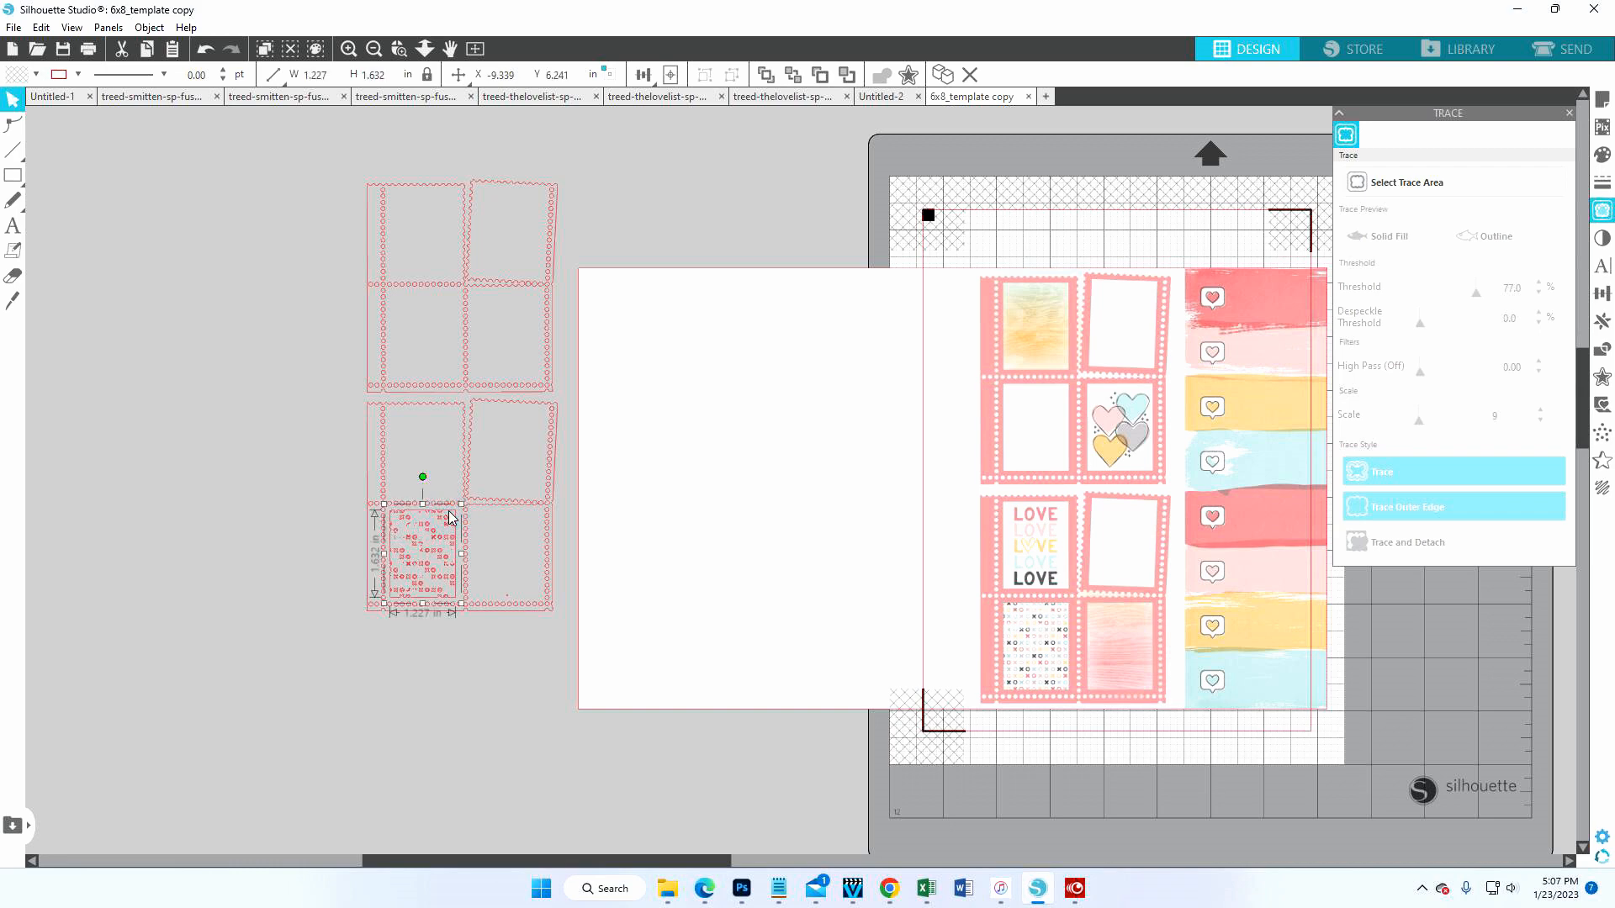
pyautogui.press('Delete')
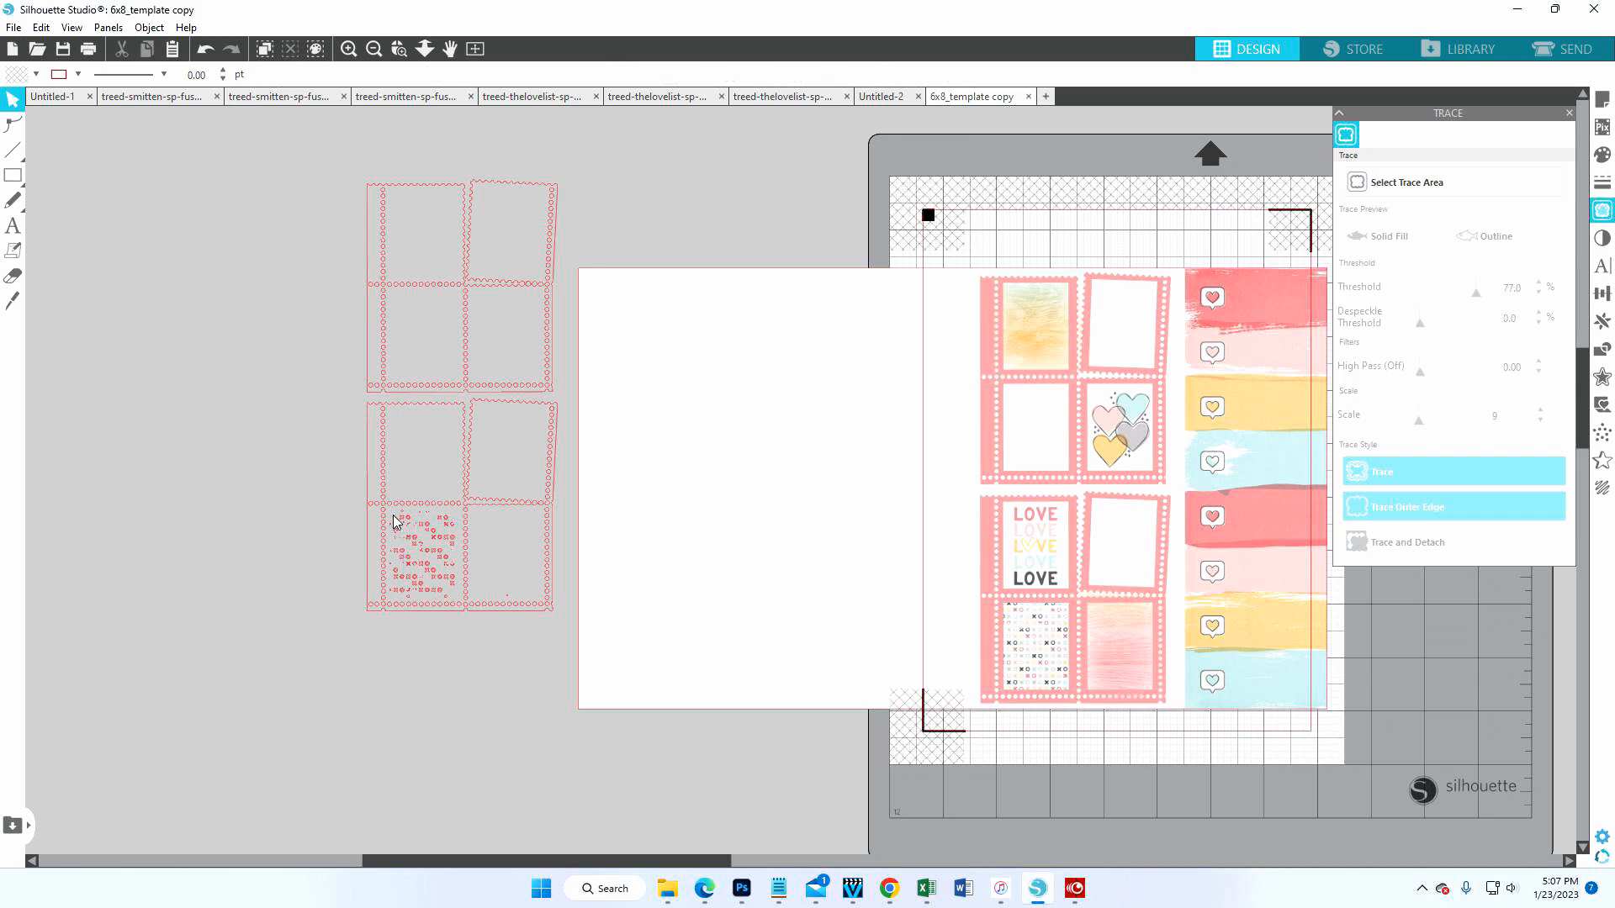
pyautogui.moveTo(378, 503); pyautogui.dragTo(451, 595)
pyautogui.press('Delete')
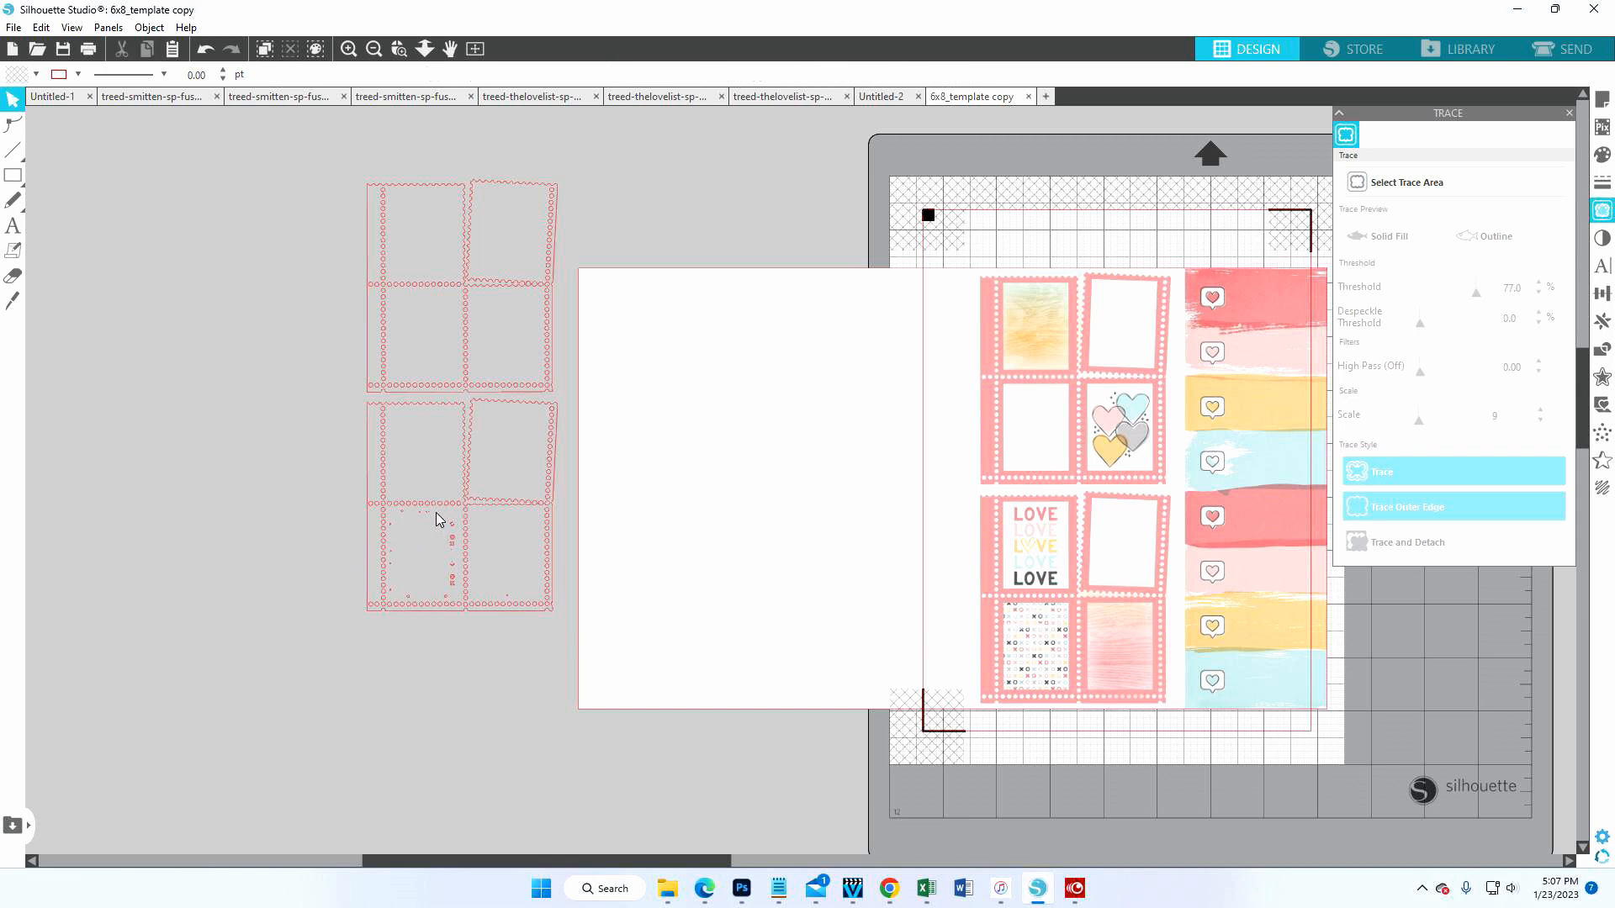
# - Delete the leftover pattern specks along the right, top, left and lower edges inside the bottom-left stamp frame
pyautogui.moveTo(437, 519); pyautogui.dragTo(456, 597)
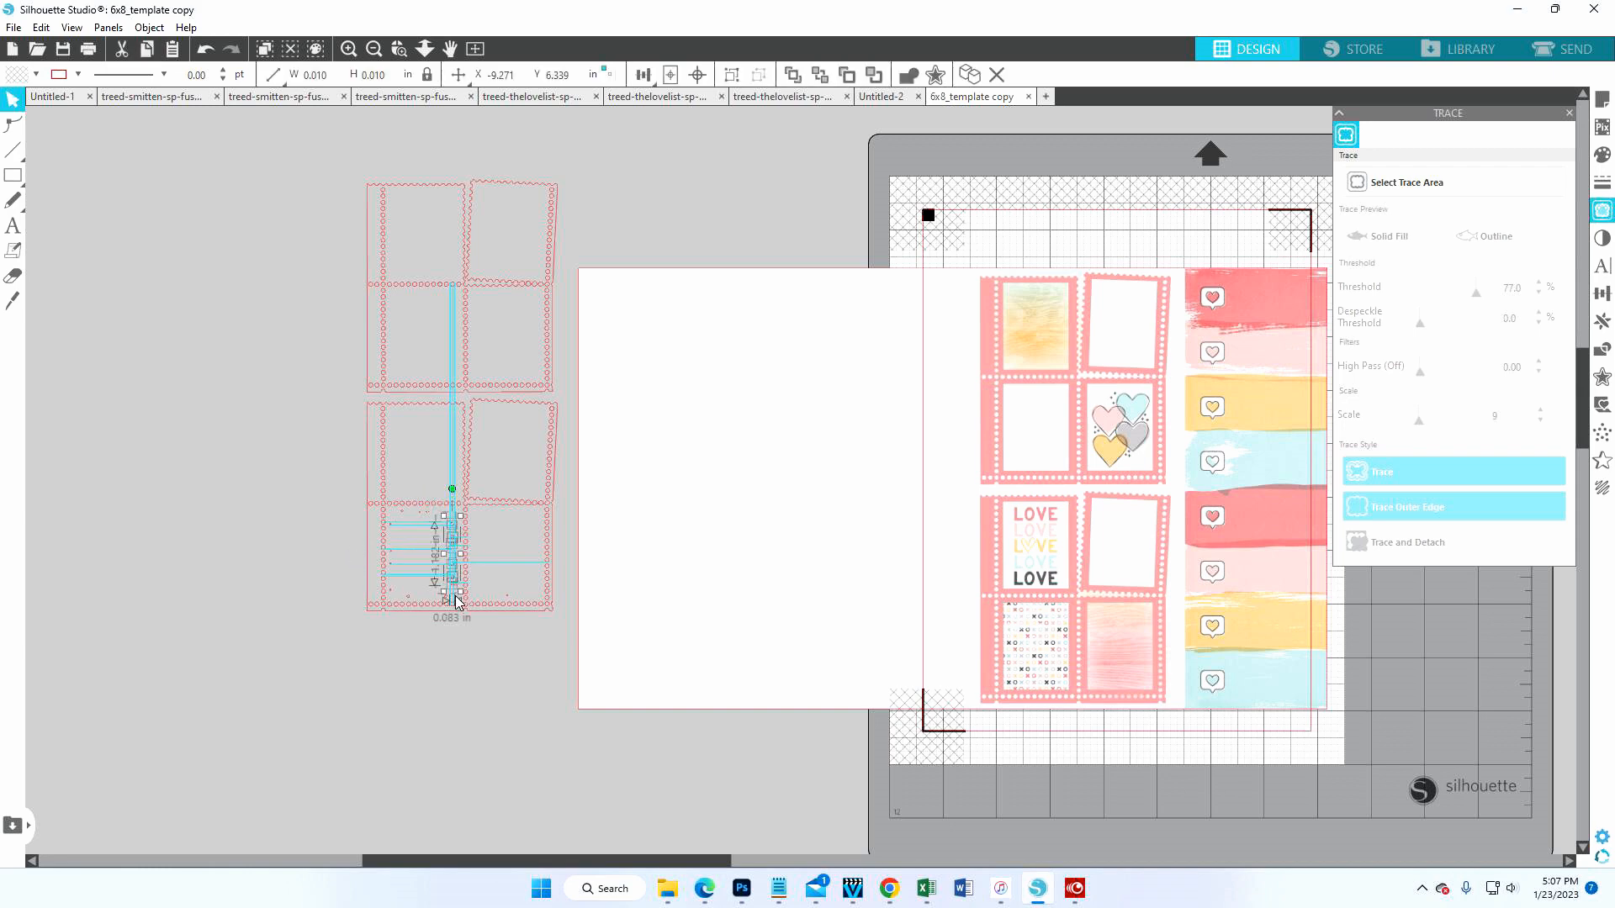
pyautogui.press('Delete')
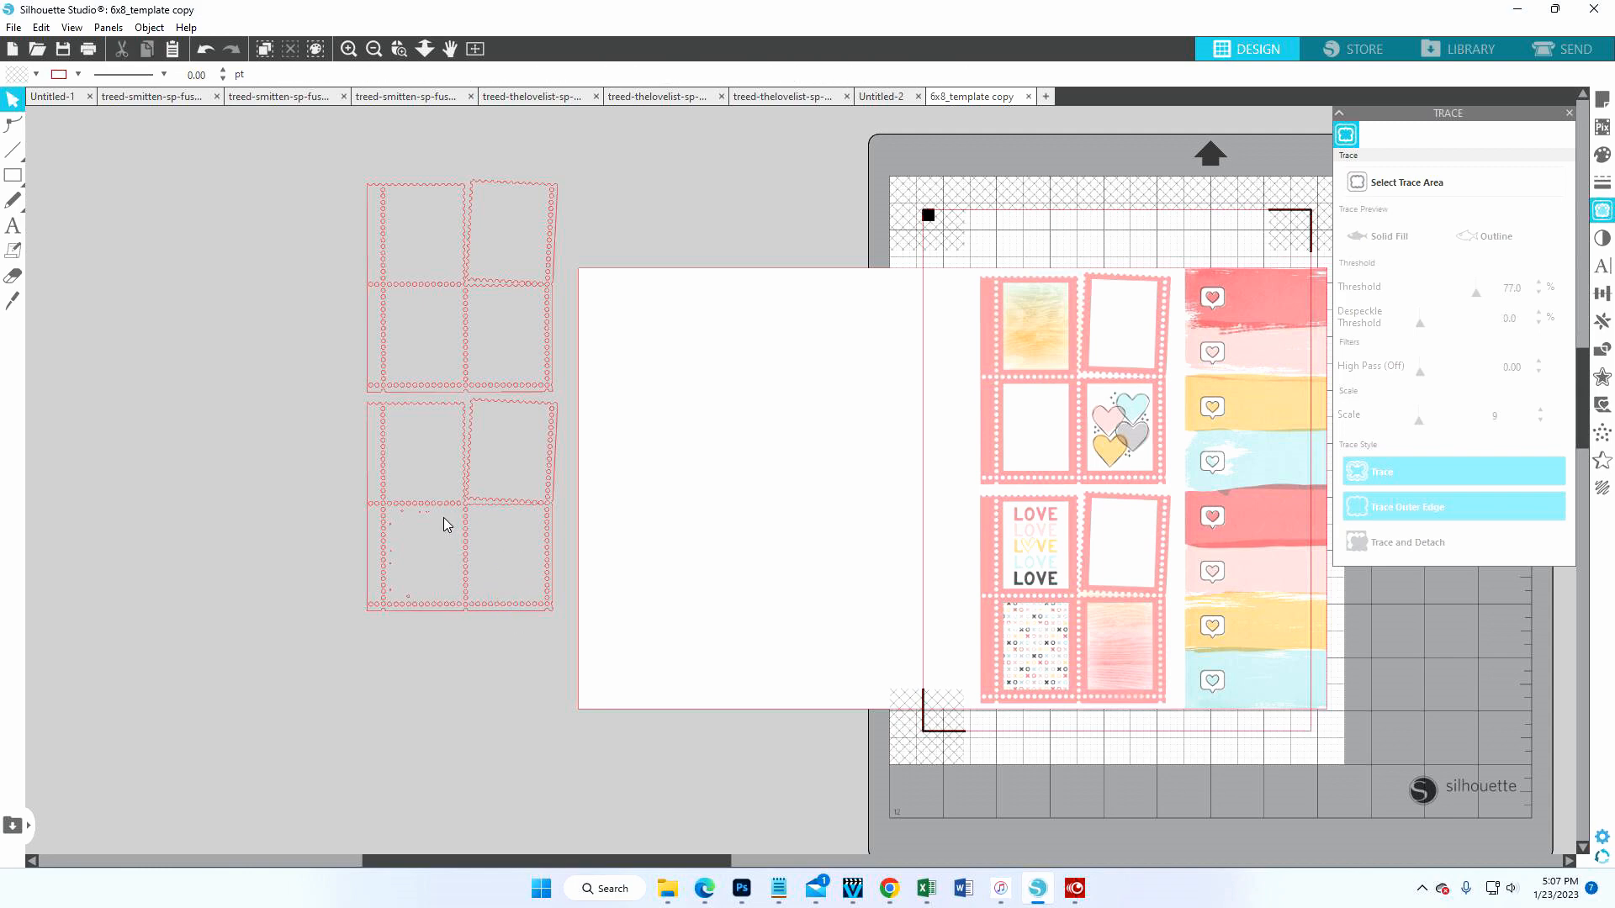
pyautogui.moveTo(444, 520); pyautogui.dragTo(393, 512)
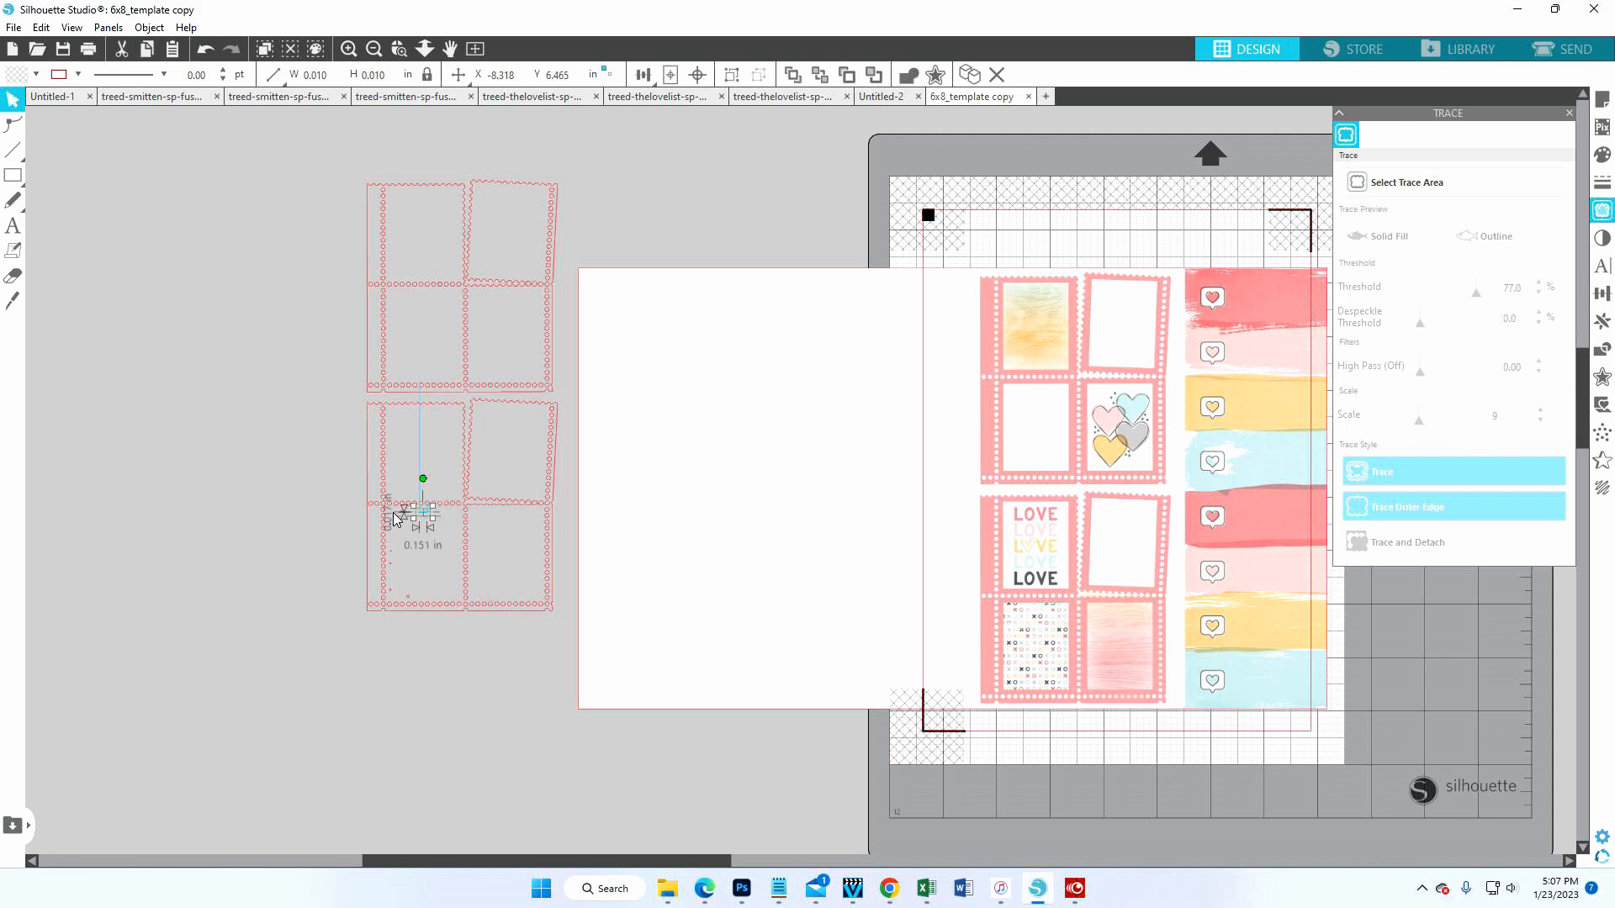
pyautogui.keyDown('shift'); pyautogui.click(393, 515); pyautogui.keyUp('shift')
pyautogui.press('Delete')
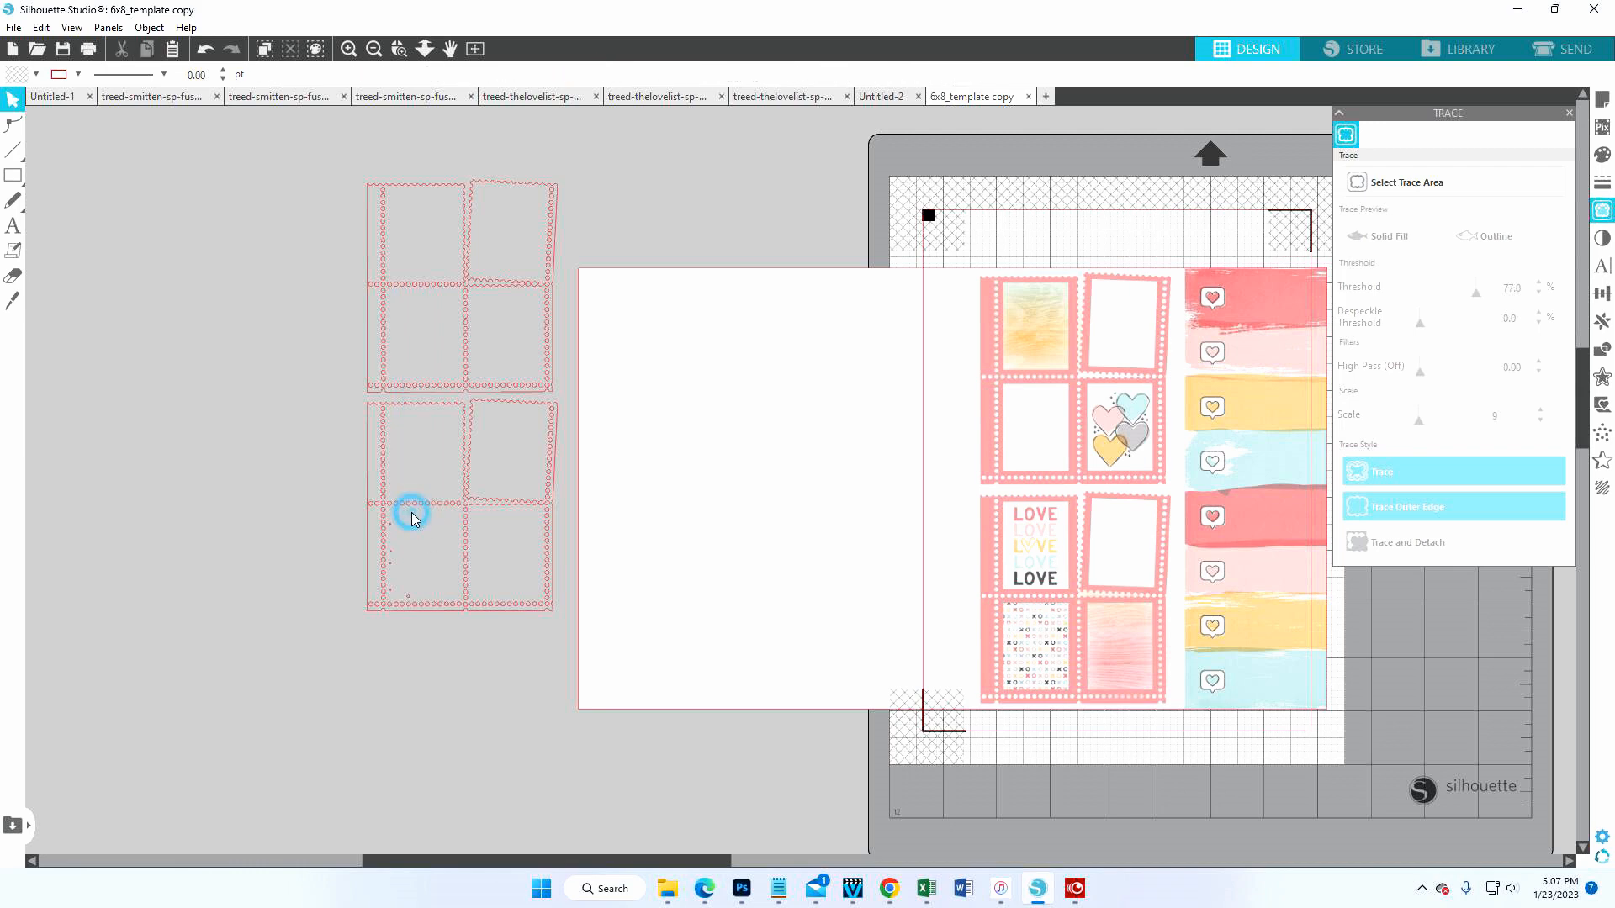
pyautogui.moveTo(411, 512); pyautogui.dragTo(391, 602)
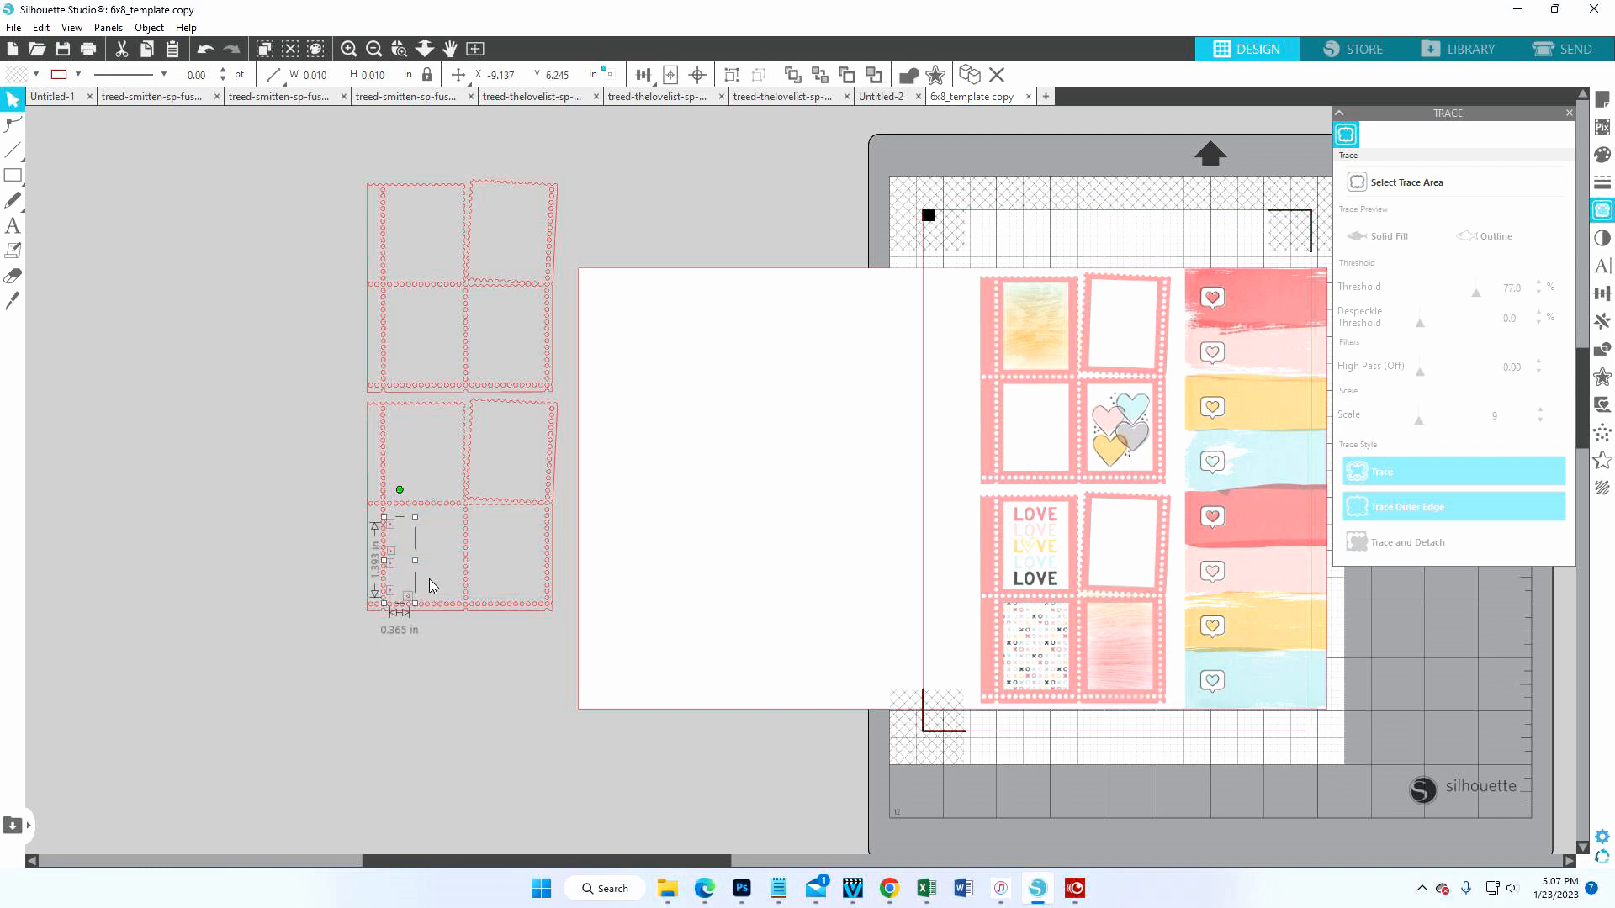
pyautogui.press('Delete')
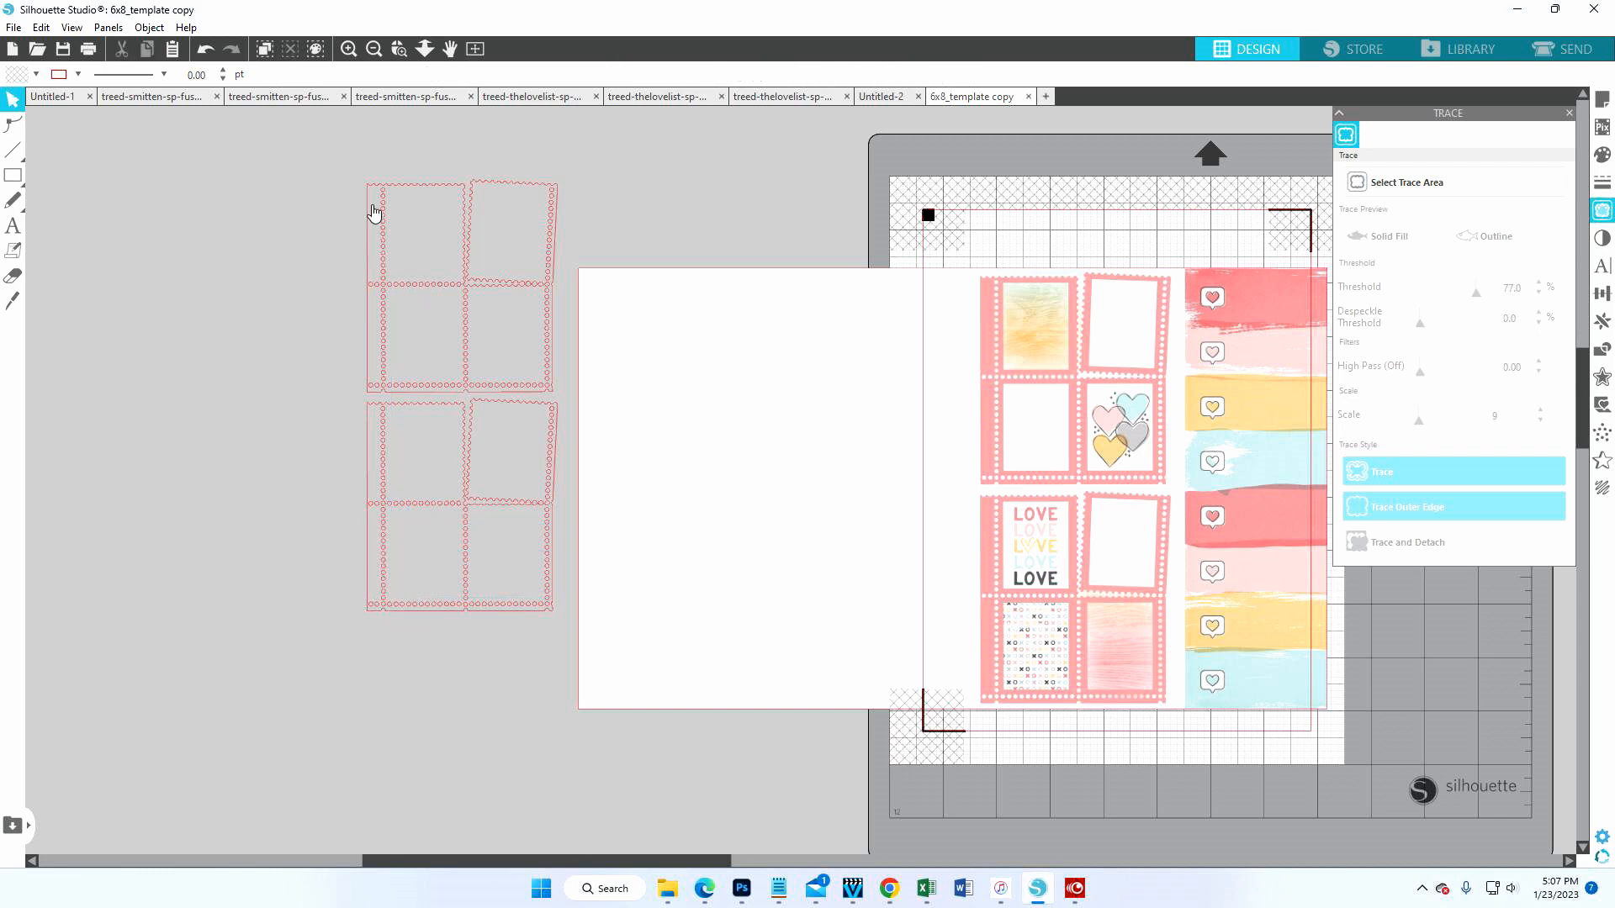
# - Move all the cleaned stamp-frame cut lines back onto the printed artwork, aligned at about X 1.691, Y 1.807 in, and deselect them
pyautogui.click(316, 133)
pyautogui.moveTo(316, 133); pyautogui.dragTo(561, 651)
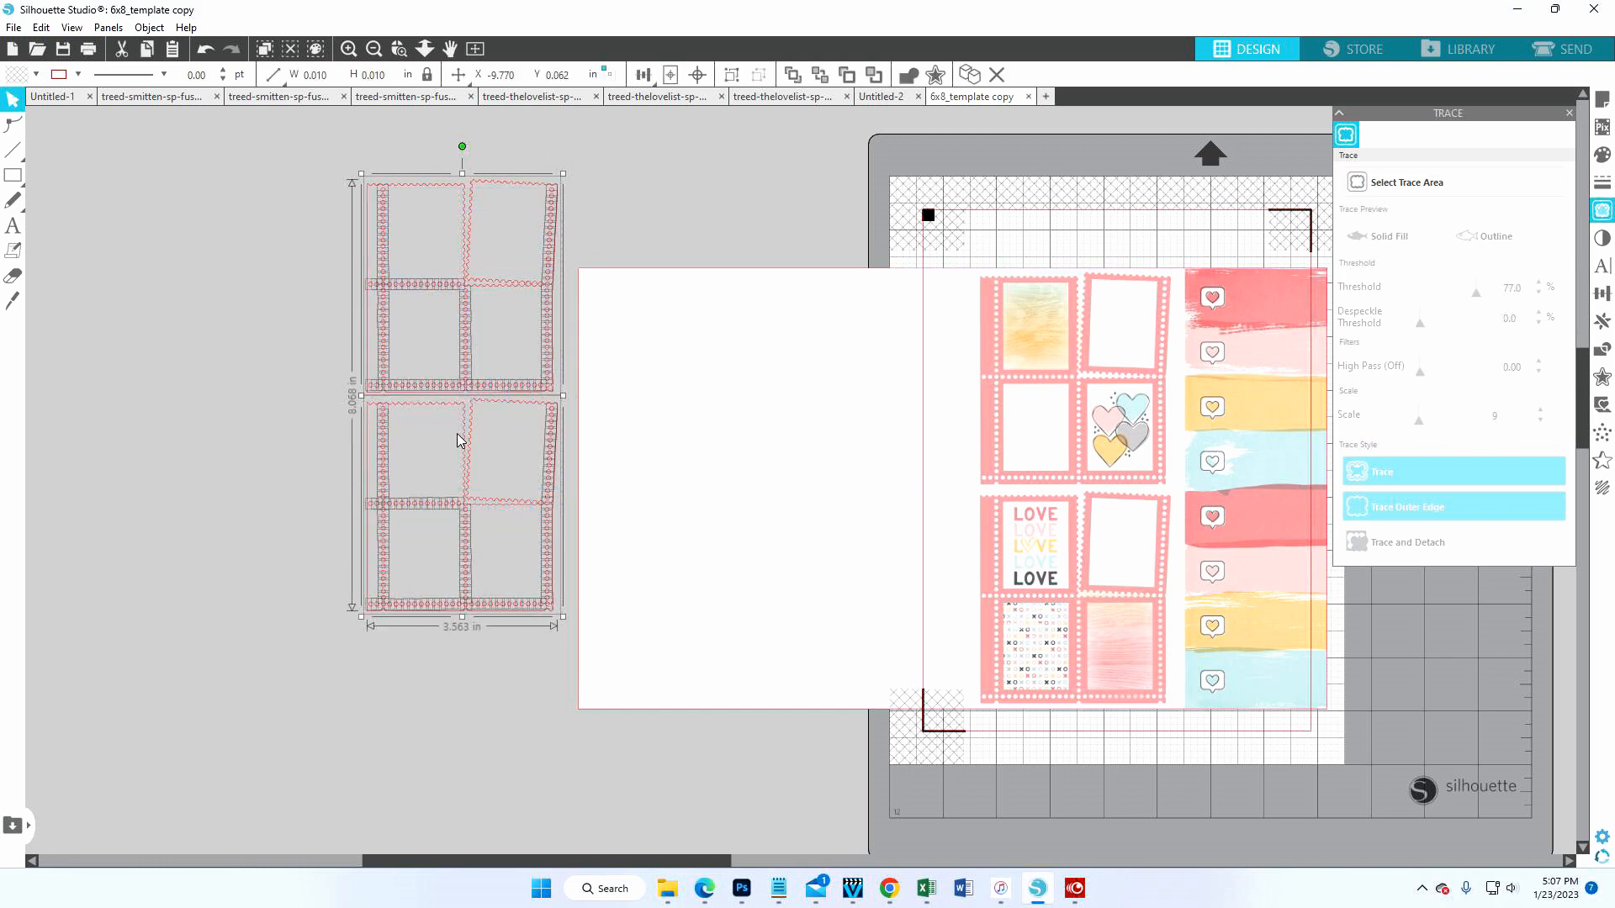
pyautogui.moveTo(461, 425); pyautogui.dragTo(1078, 514)
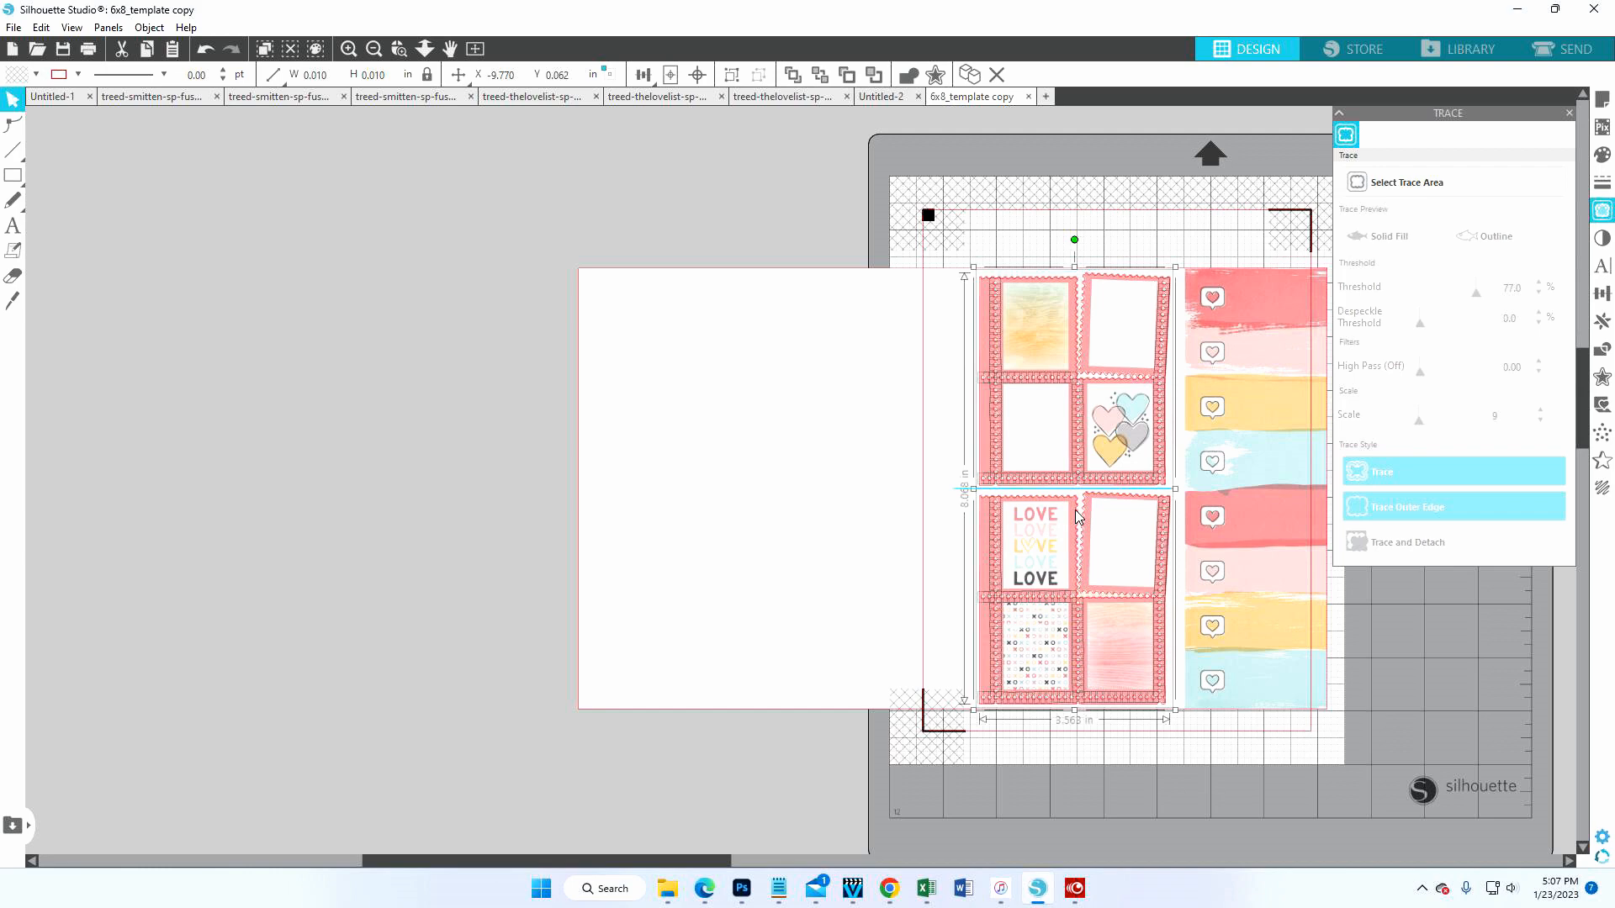
pyautogui.moveTo(1077, 516); pyautogui.dragTo(1076, 518)
pyautogui.press('Right')
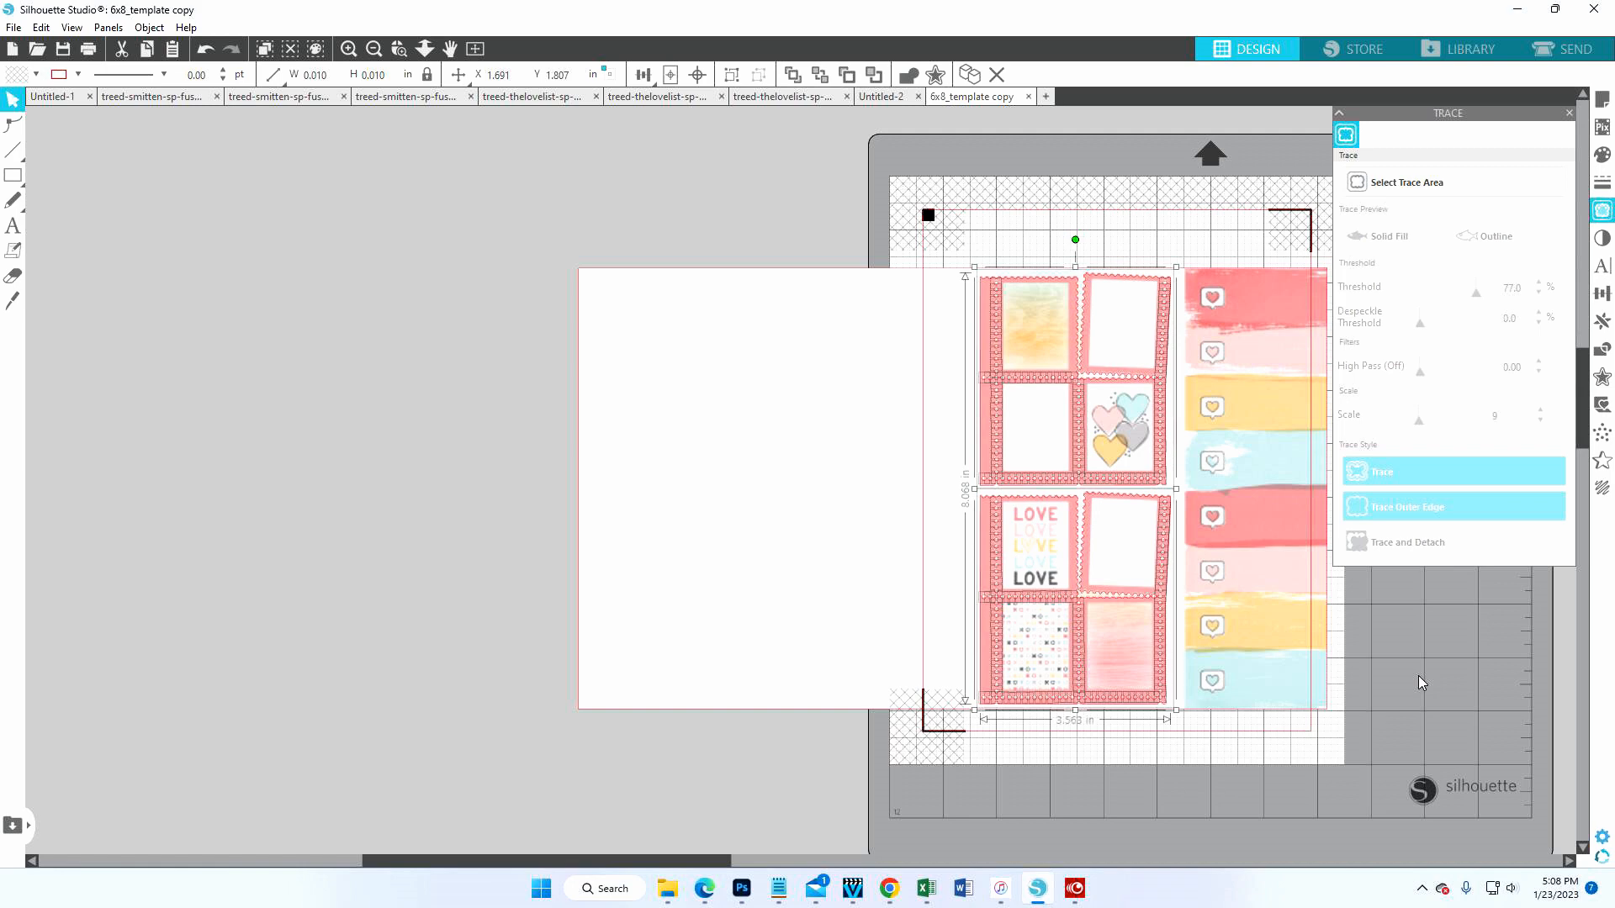
pyautogui.click(1418, 675)
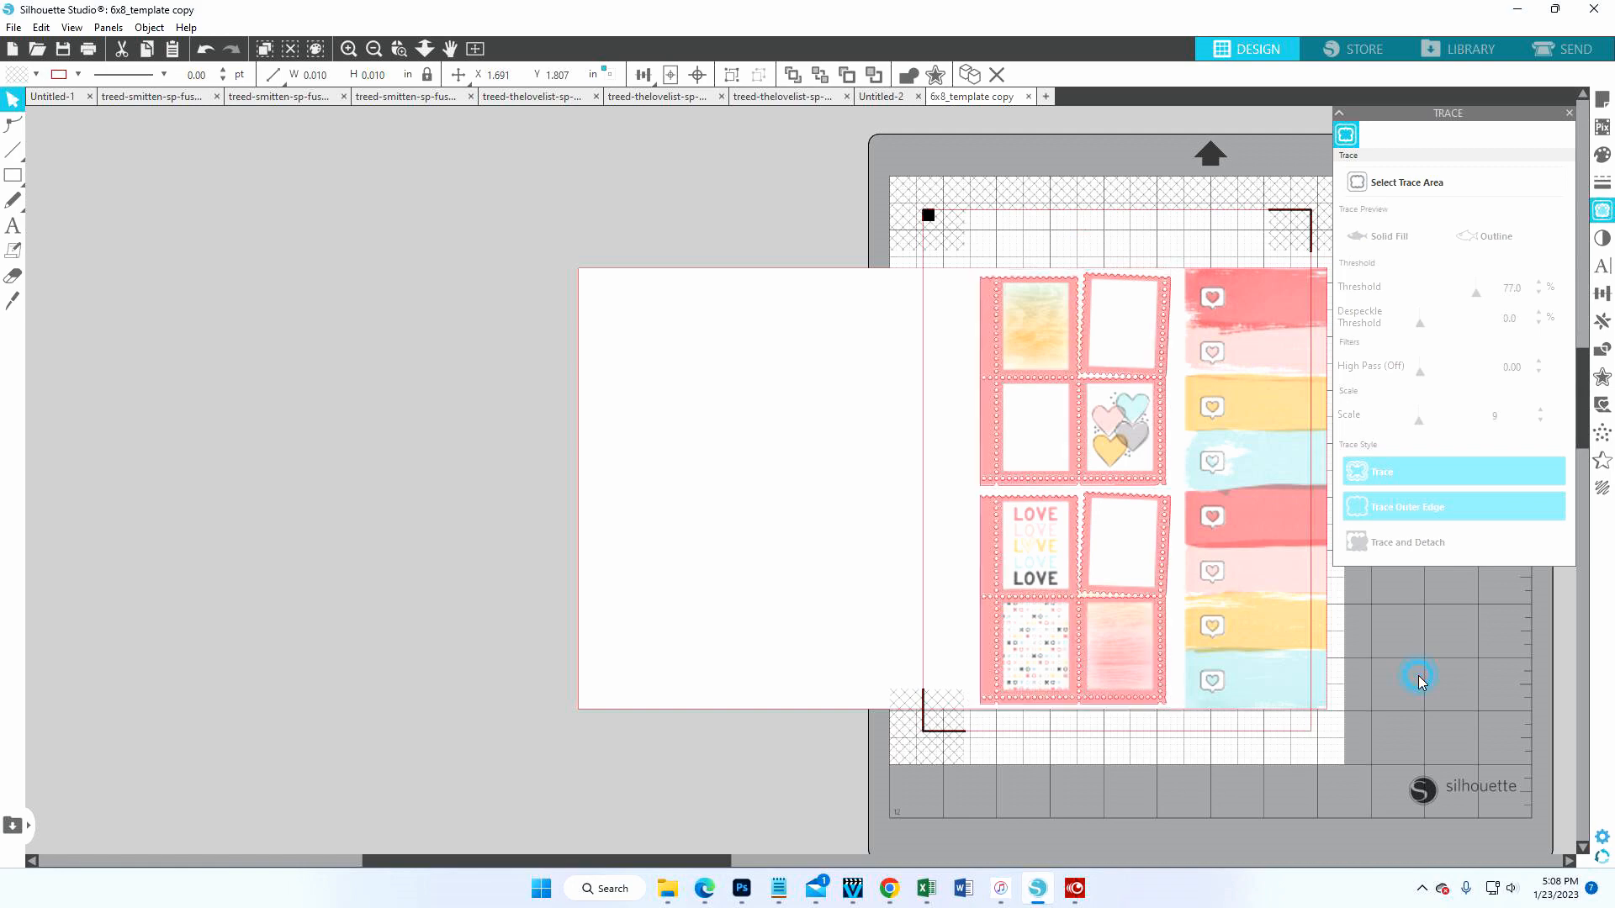